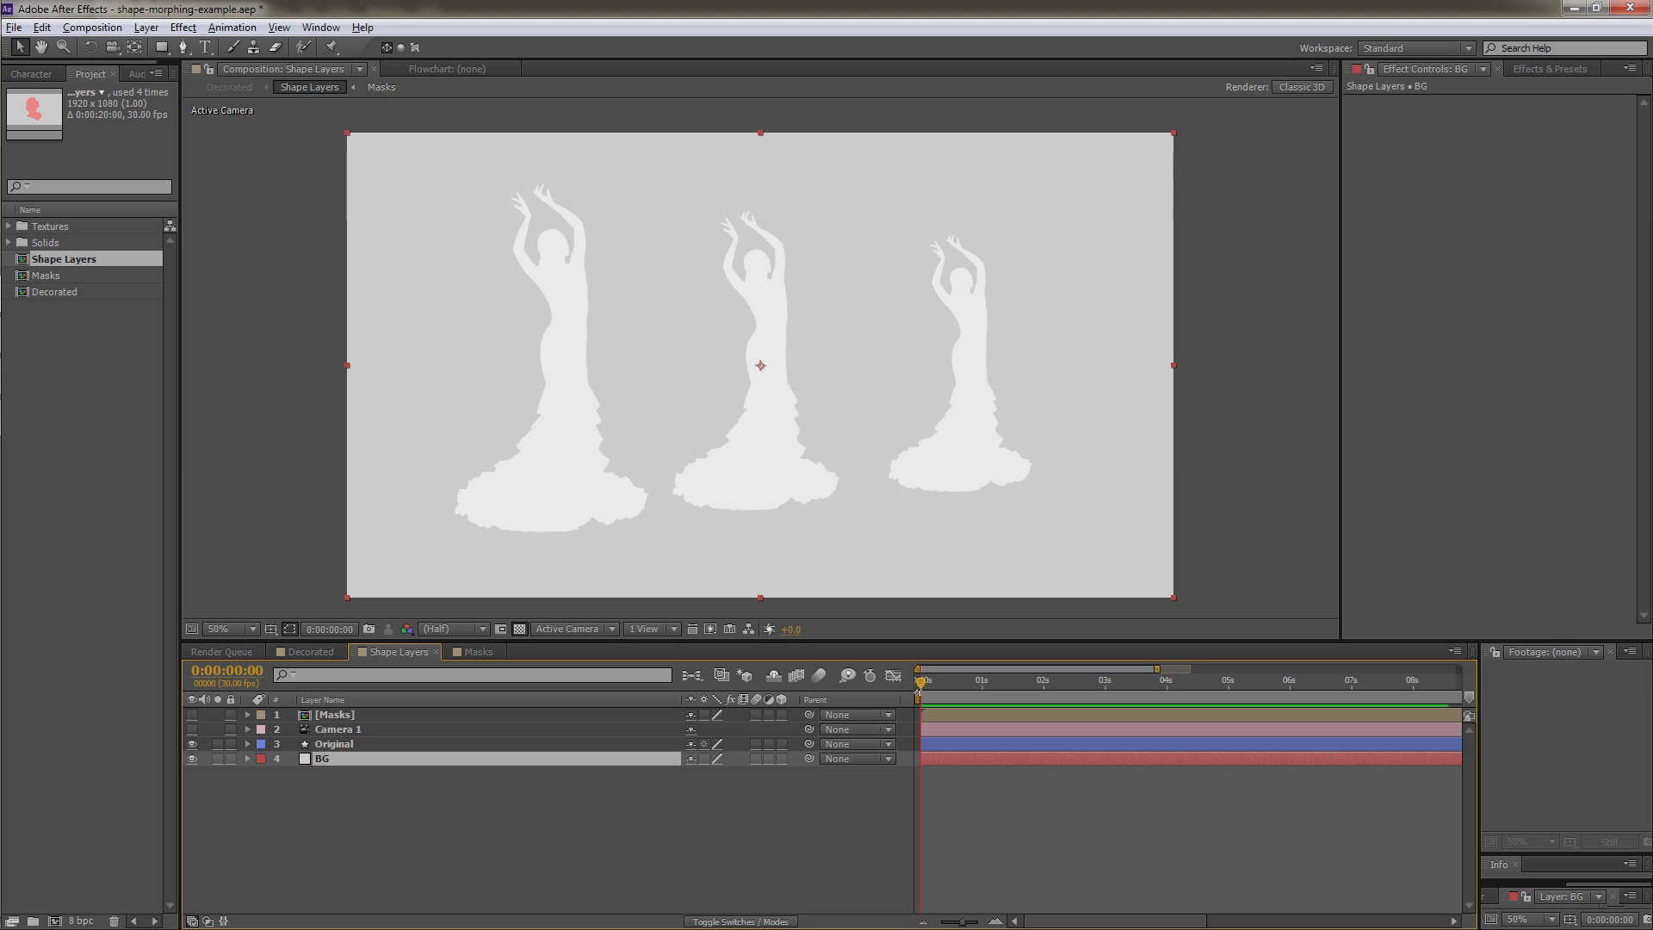
# Step: Play the dancer morph preview and stop it on the final pose at 0:00:07:22
pyautogui.press('space')
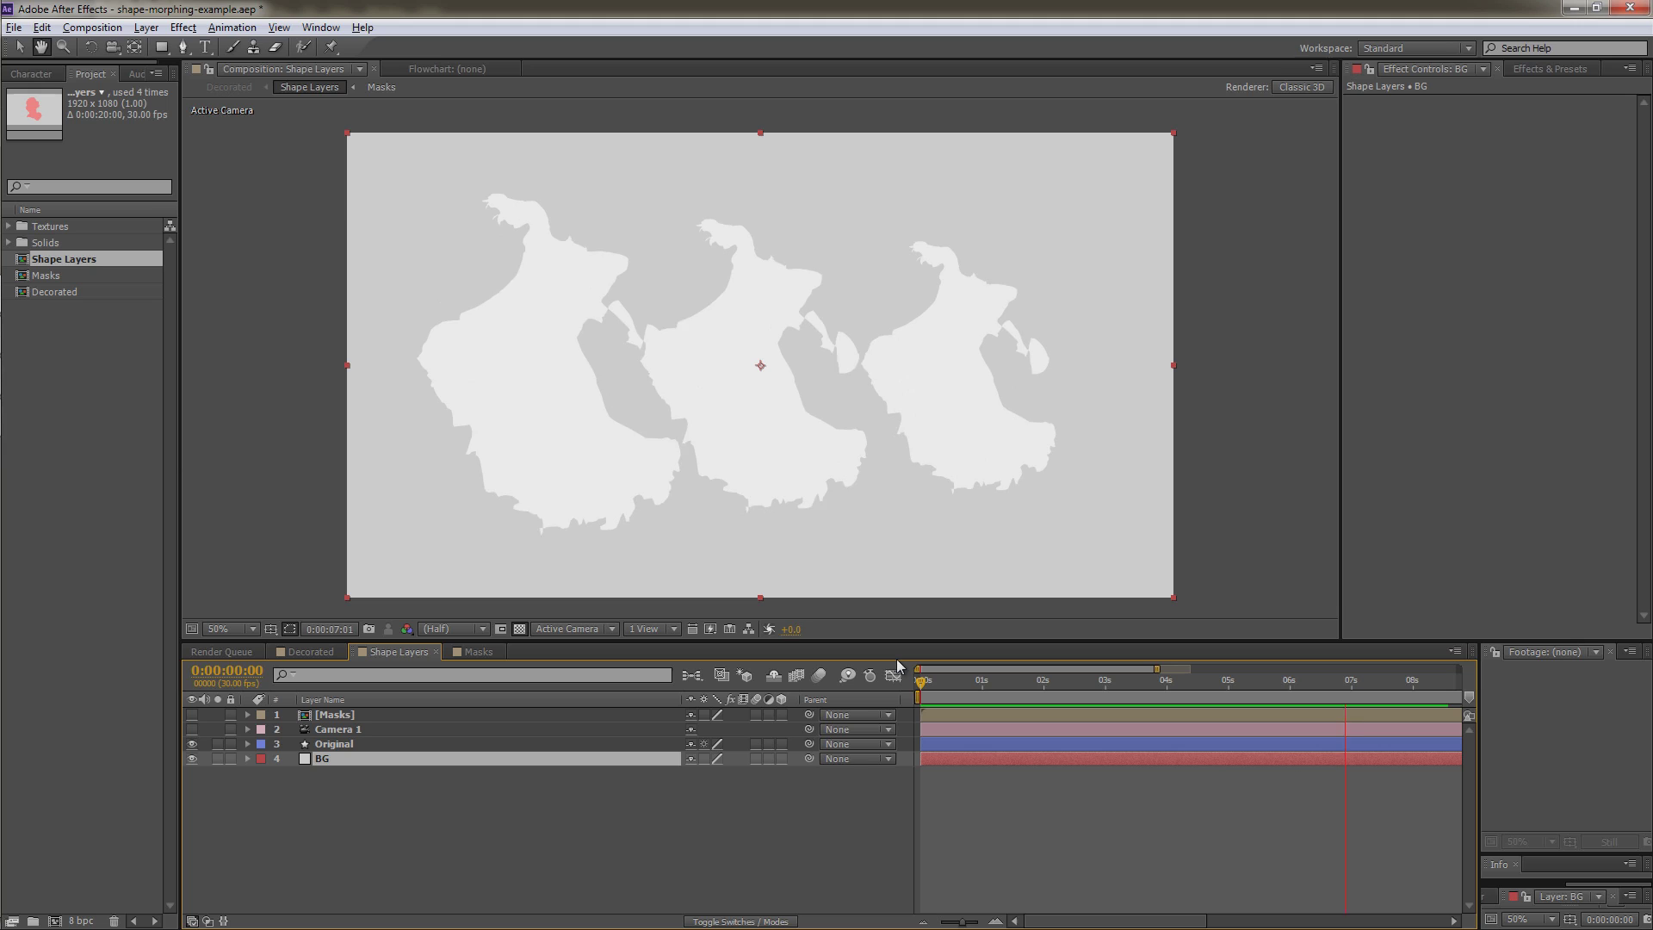
pyautogui.press('space')
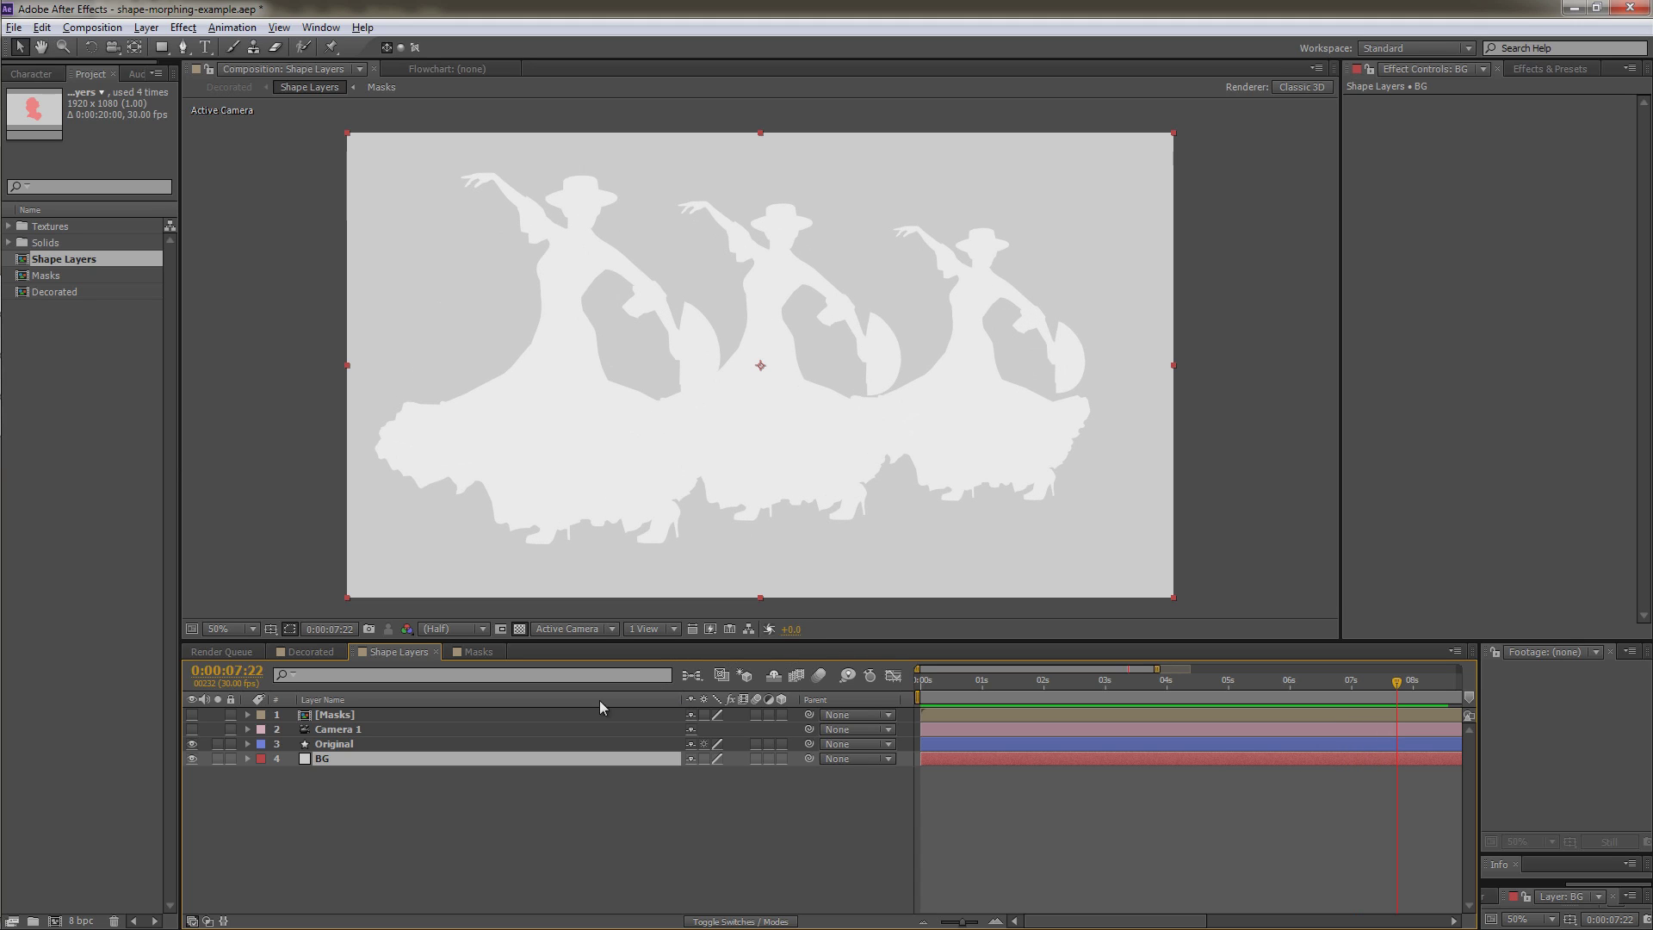
# Step: Twirl open the Original layer and select Repeater 1, then close the Add contents list without adding anything
pyautogui.click(248, 743)
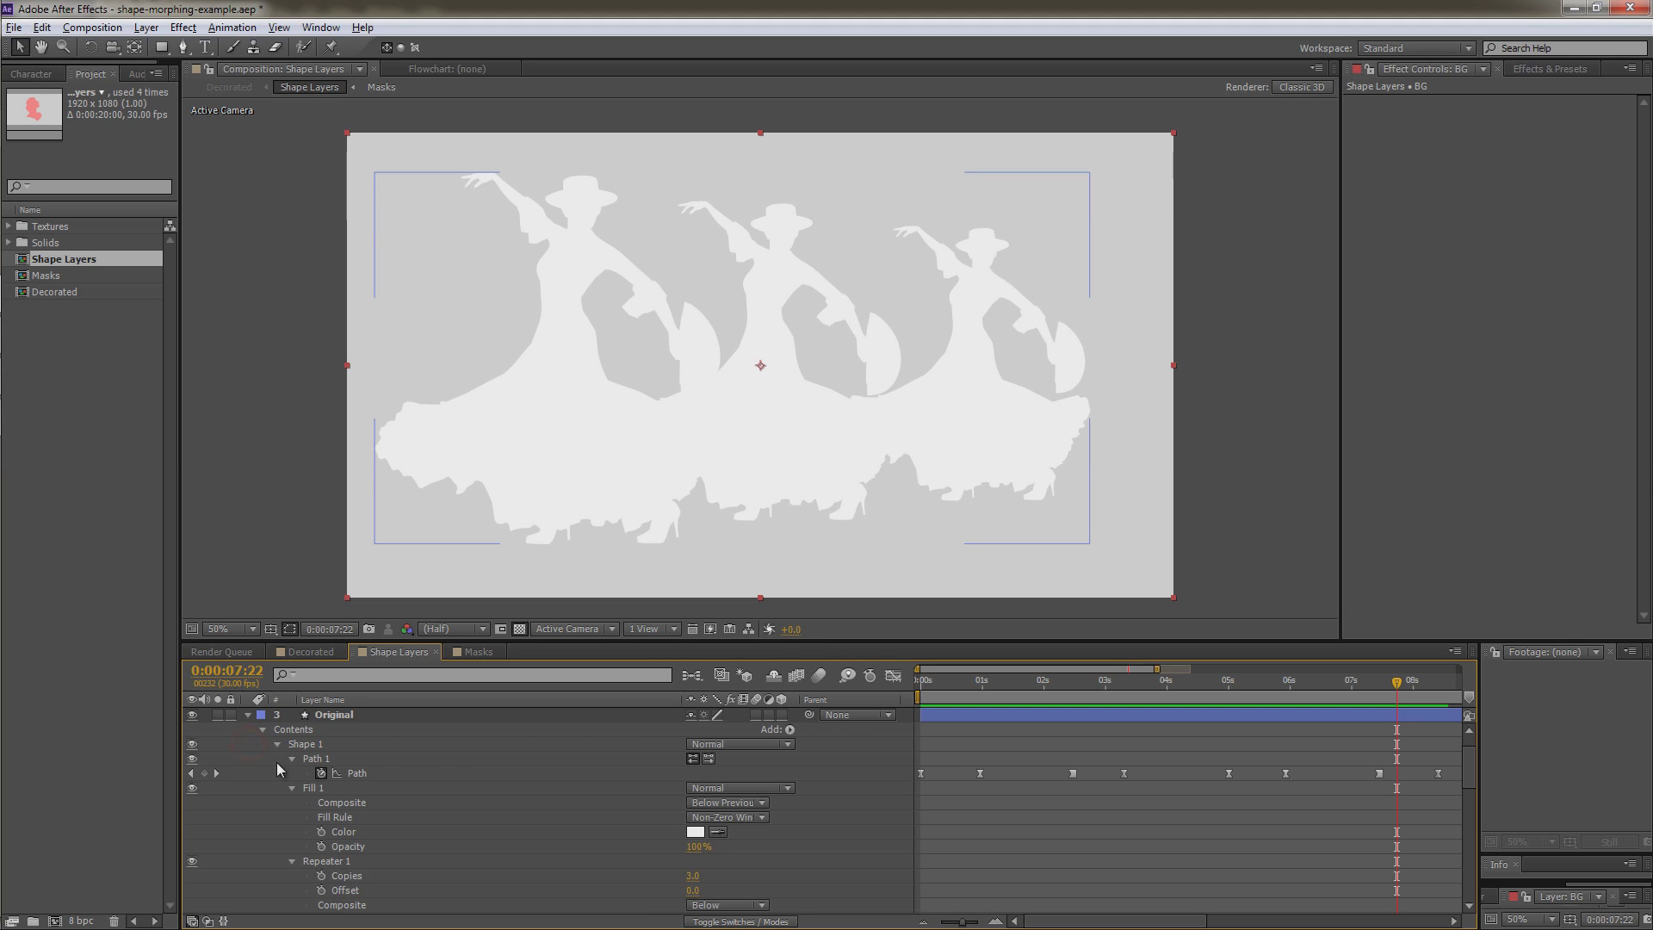
pyautogui.scroll(-1, 344, 763)
pyautogui.scroll(-2, 359, 785)
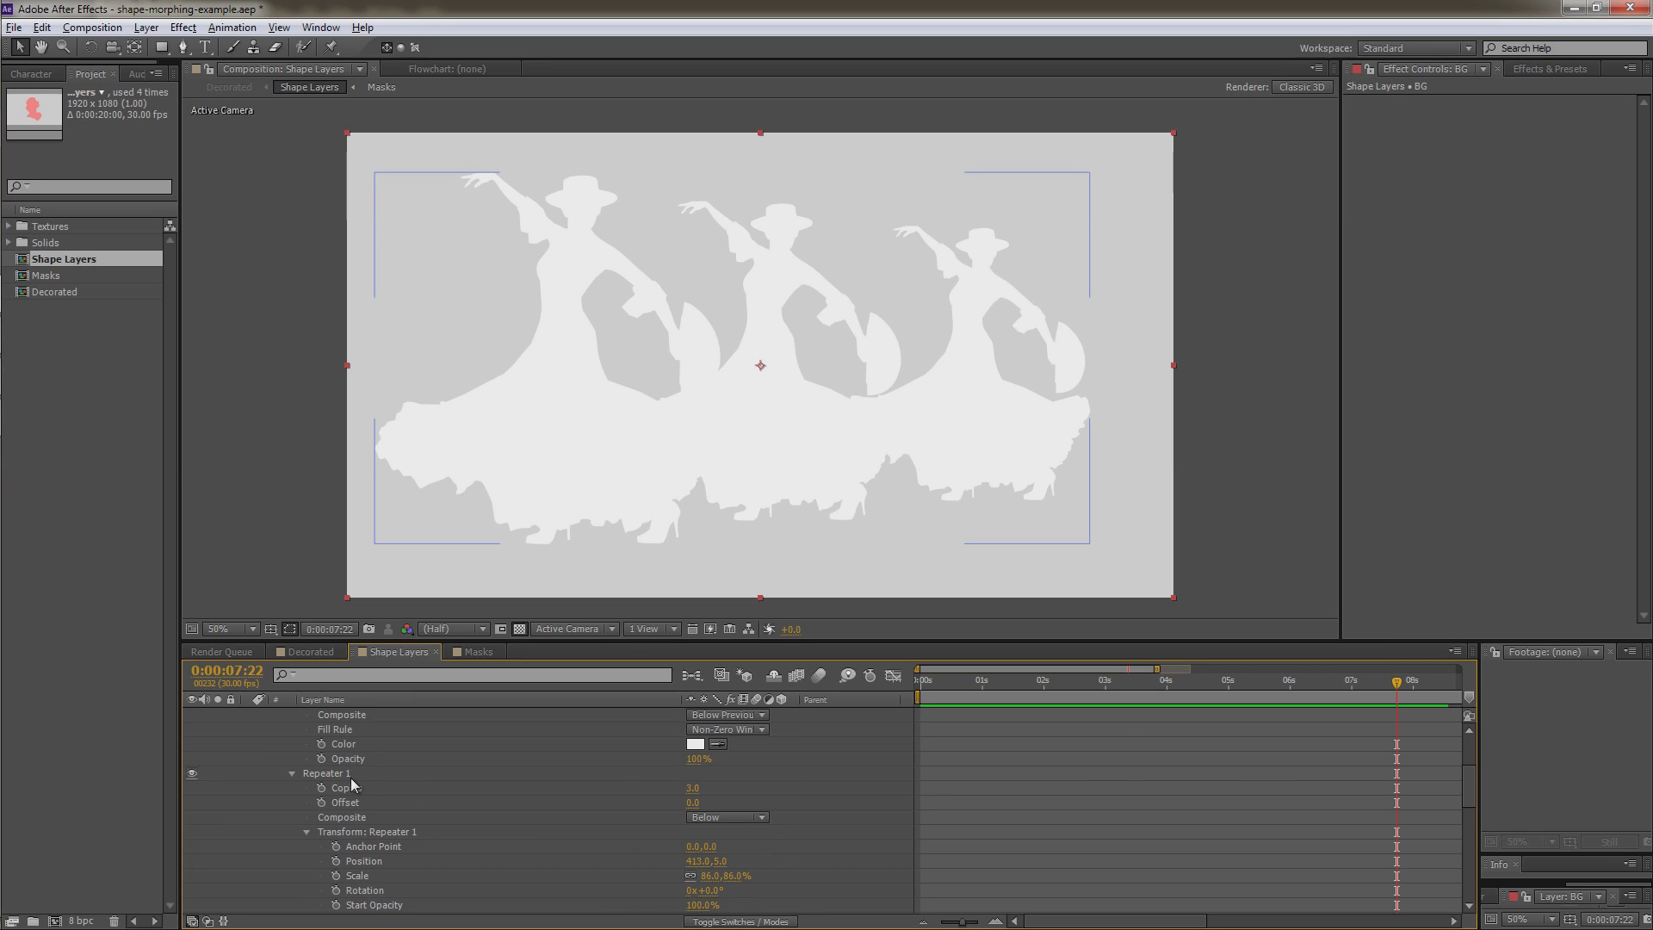
pyautogui.click(328, 773)
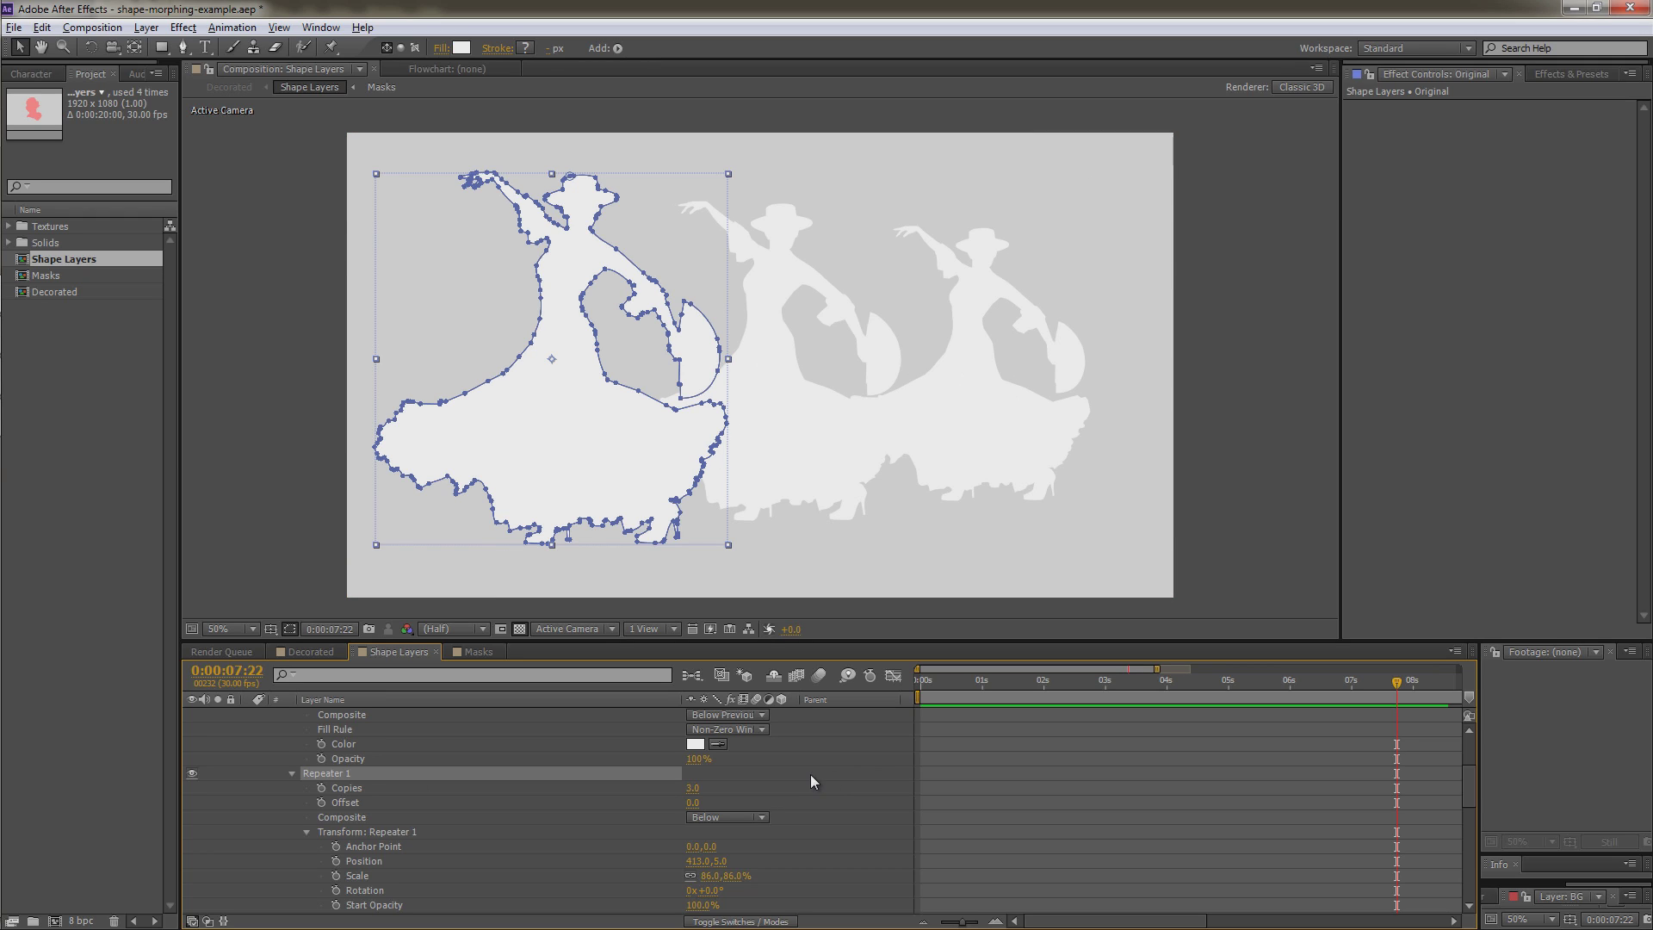
pyautogui.scroll(3, 722, 779)
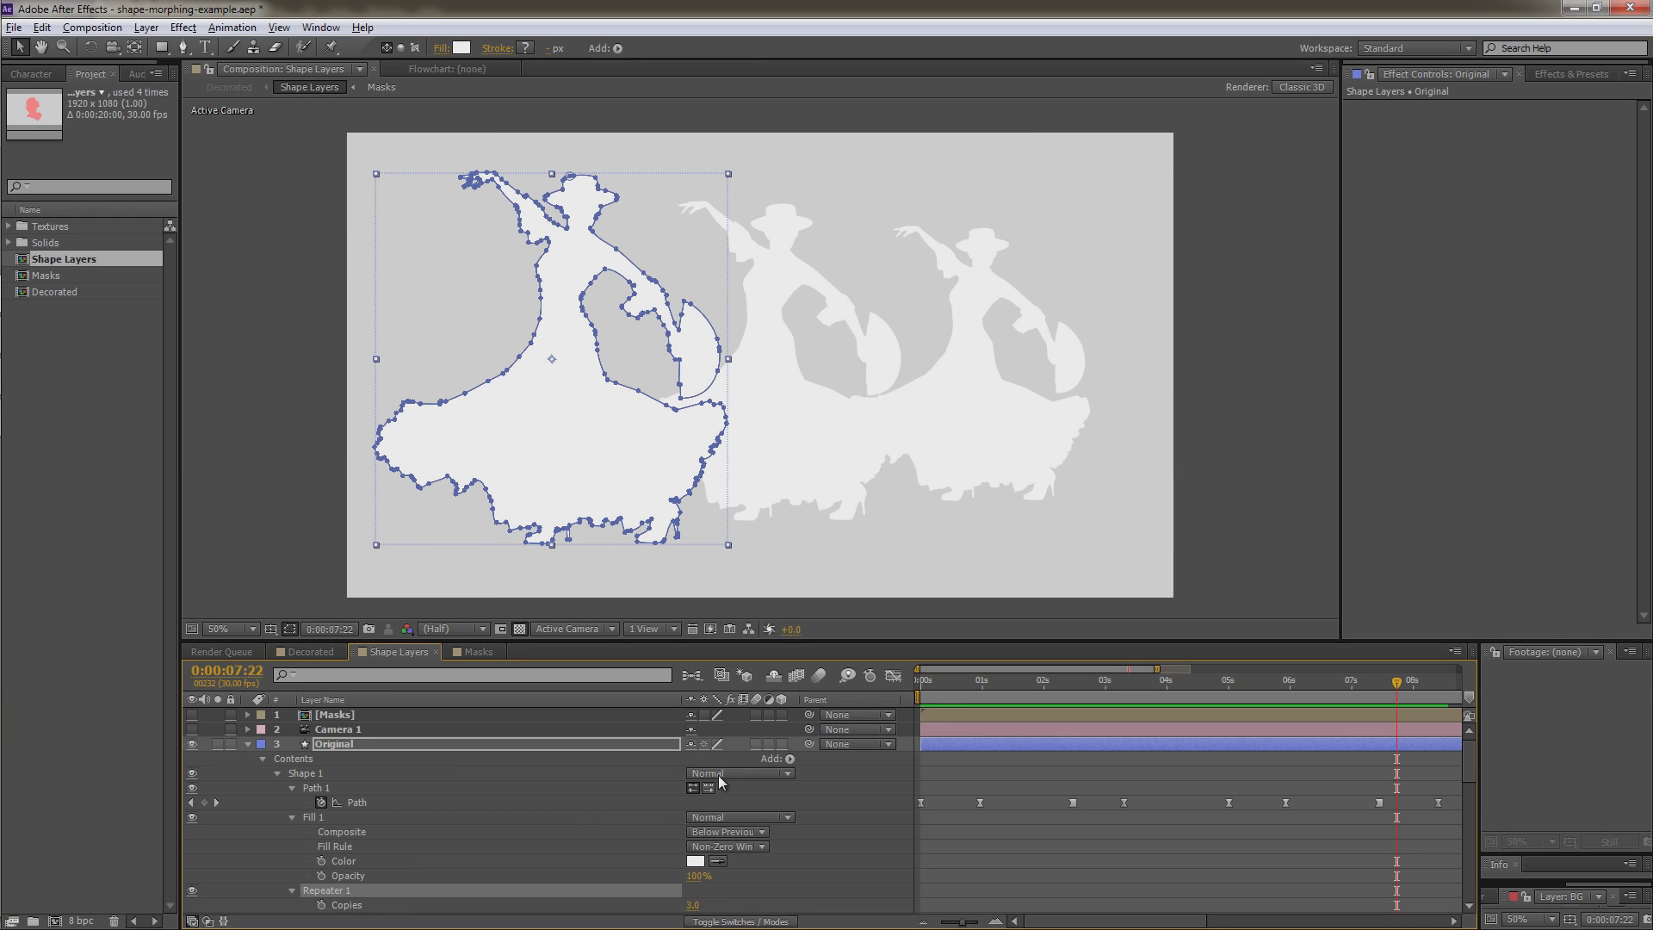
pyautogui.click(790, 758)
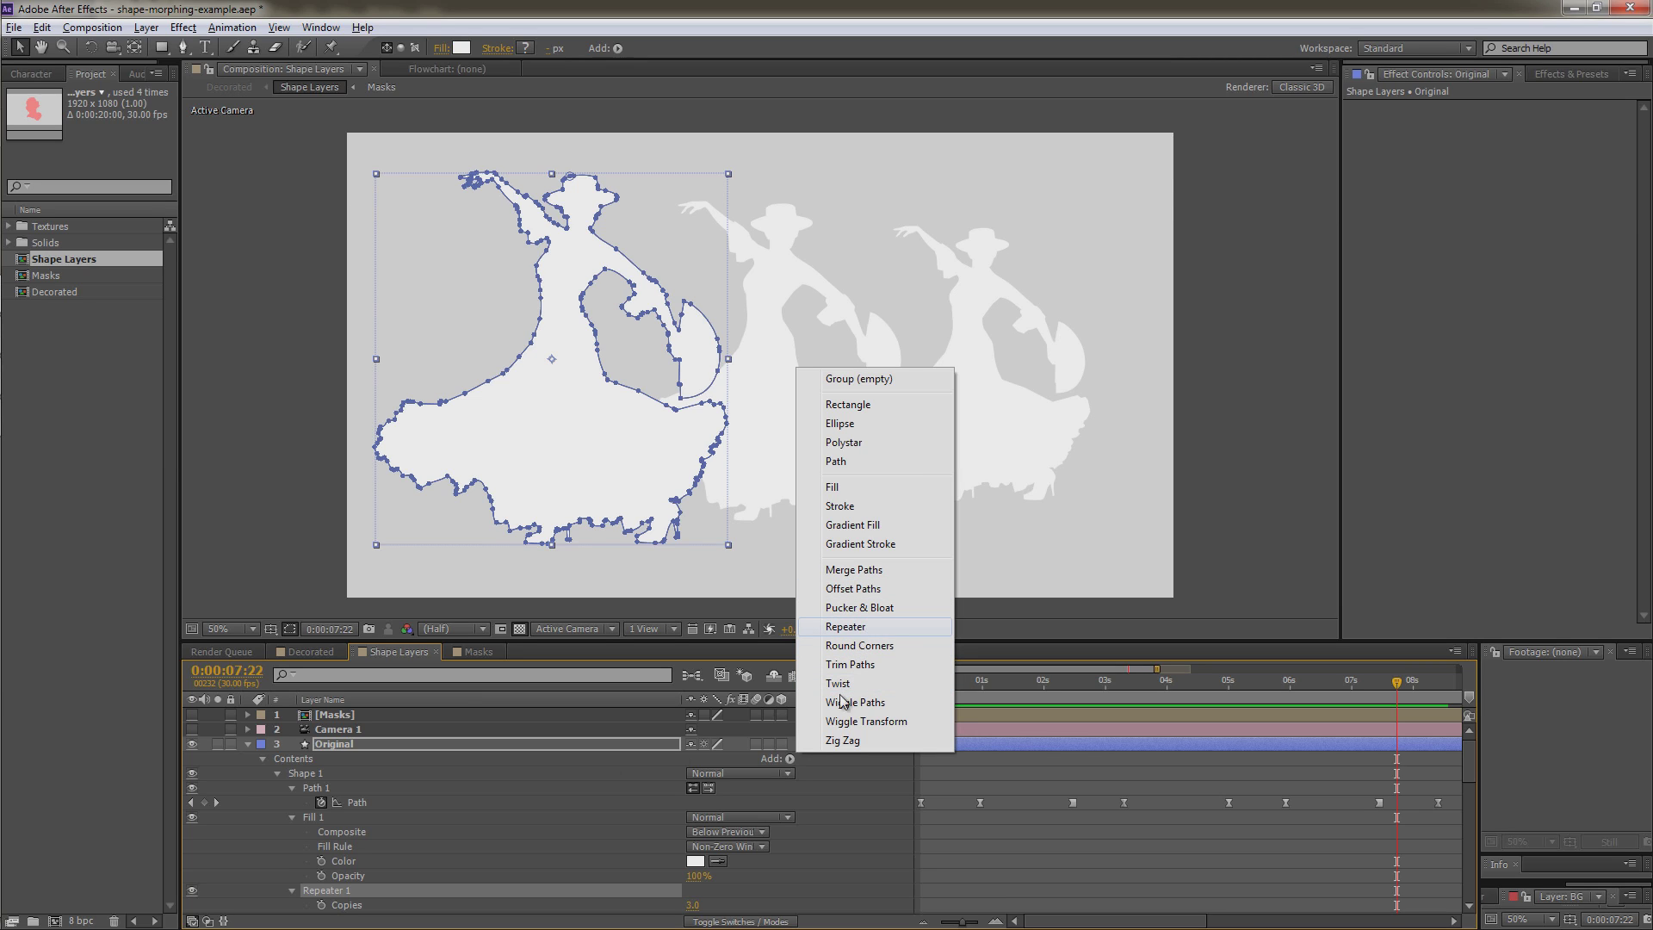
pyautogui.click(848, 660)
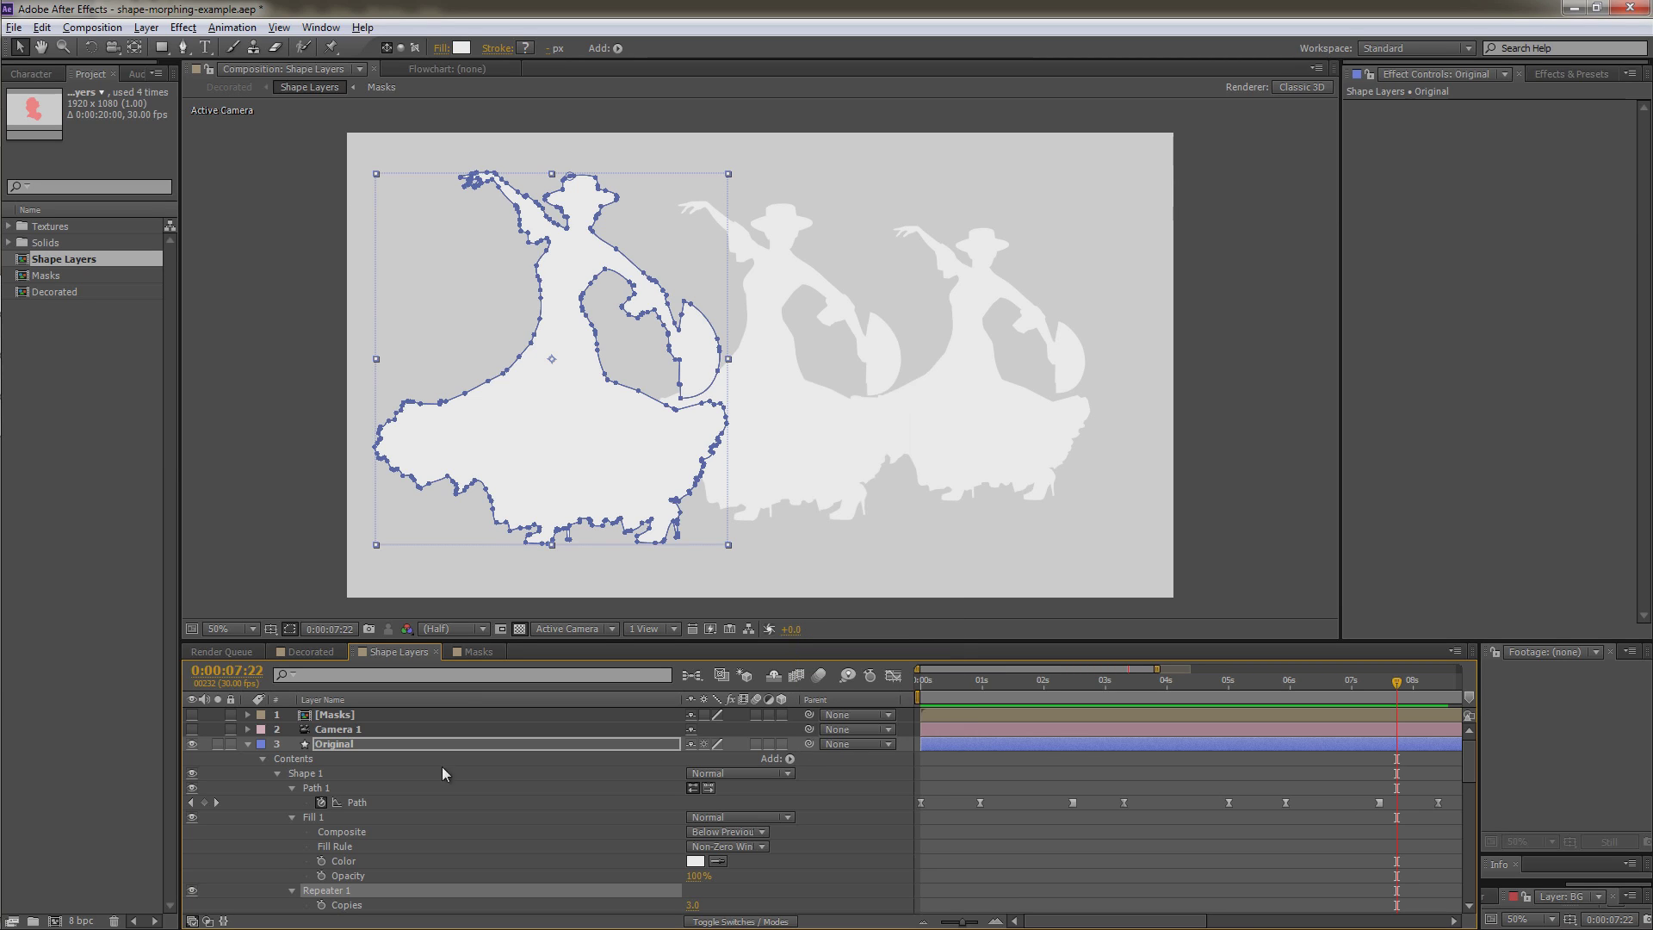
# Step: Make the Masks layer visible and preview its morph from the start
pyautogui.click(405, 714)
pyautogui.click(191, 714)
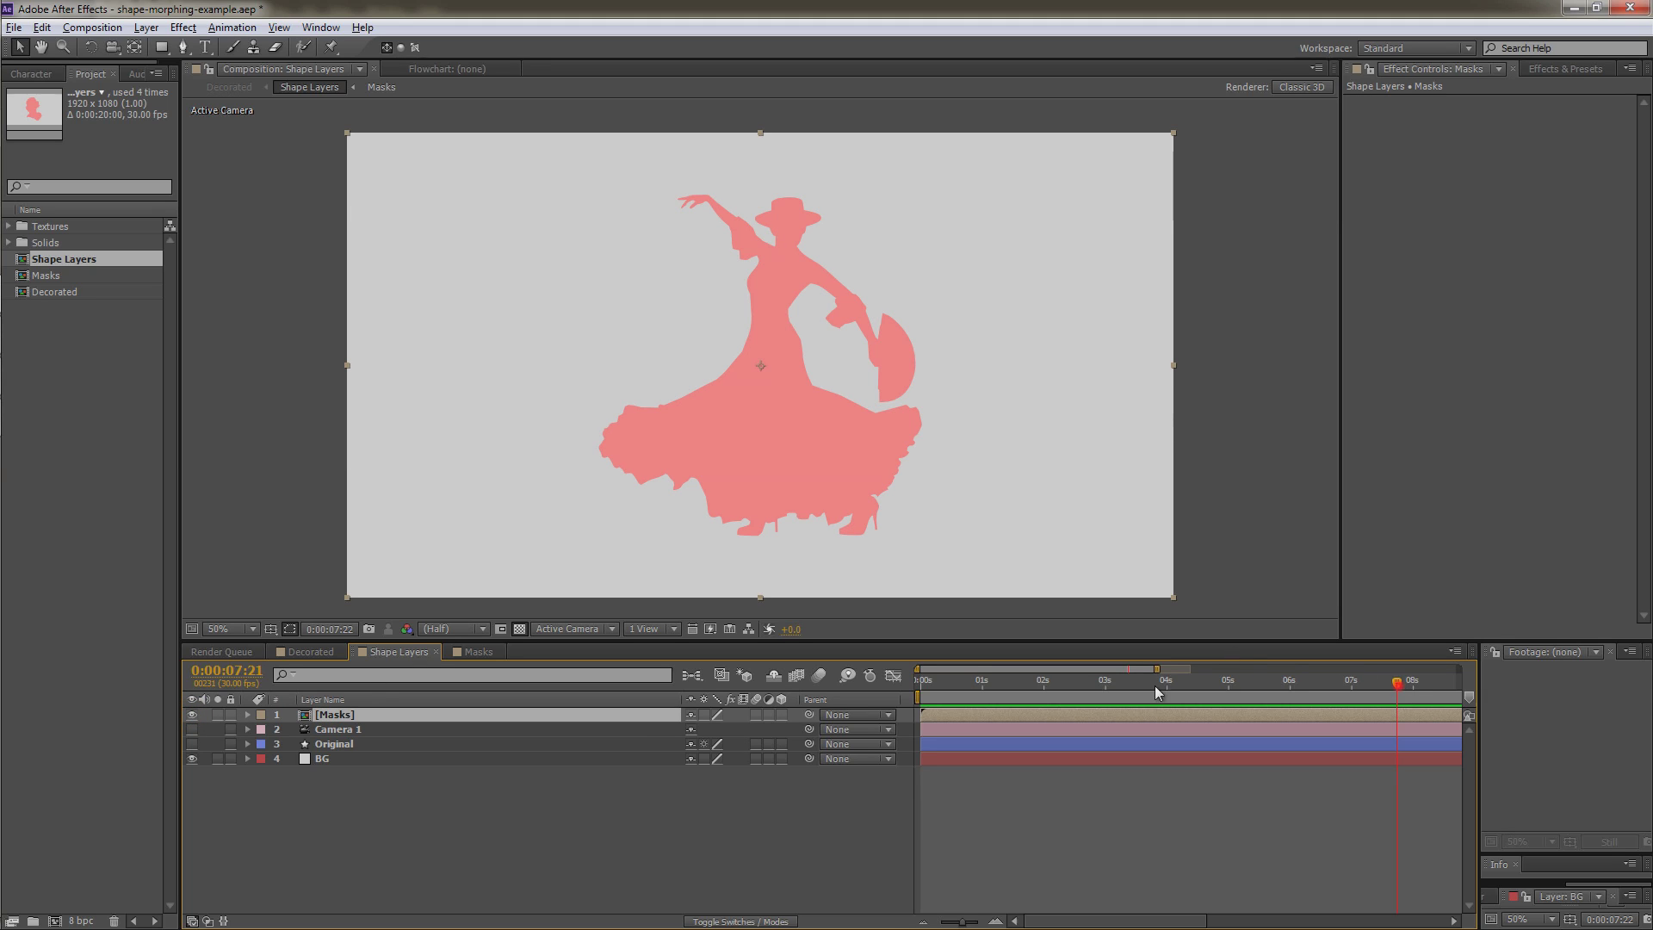
pyautogui.press('Home')
pyautogui.press('space')
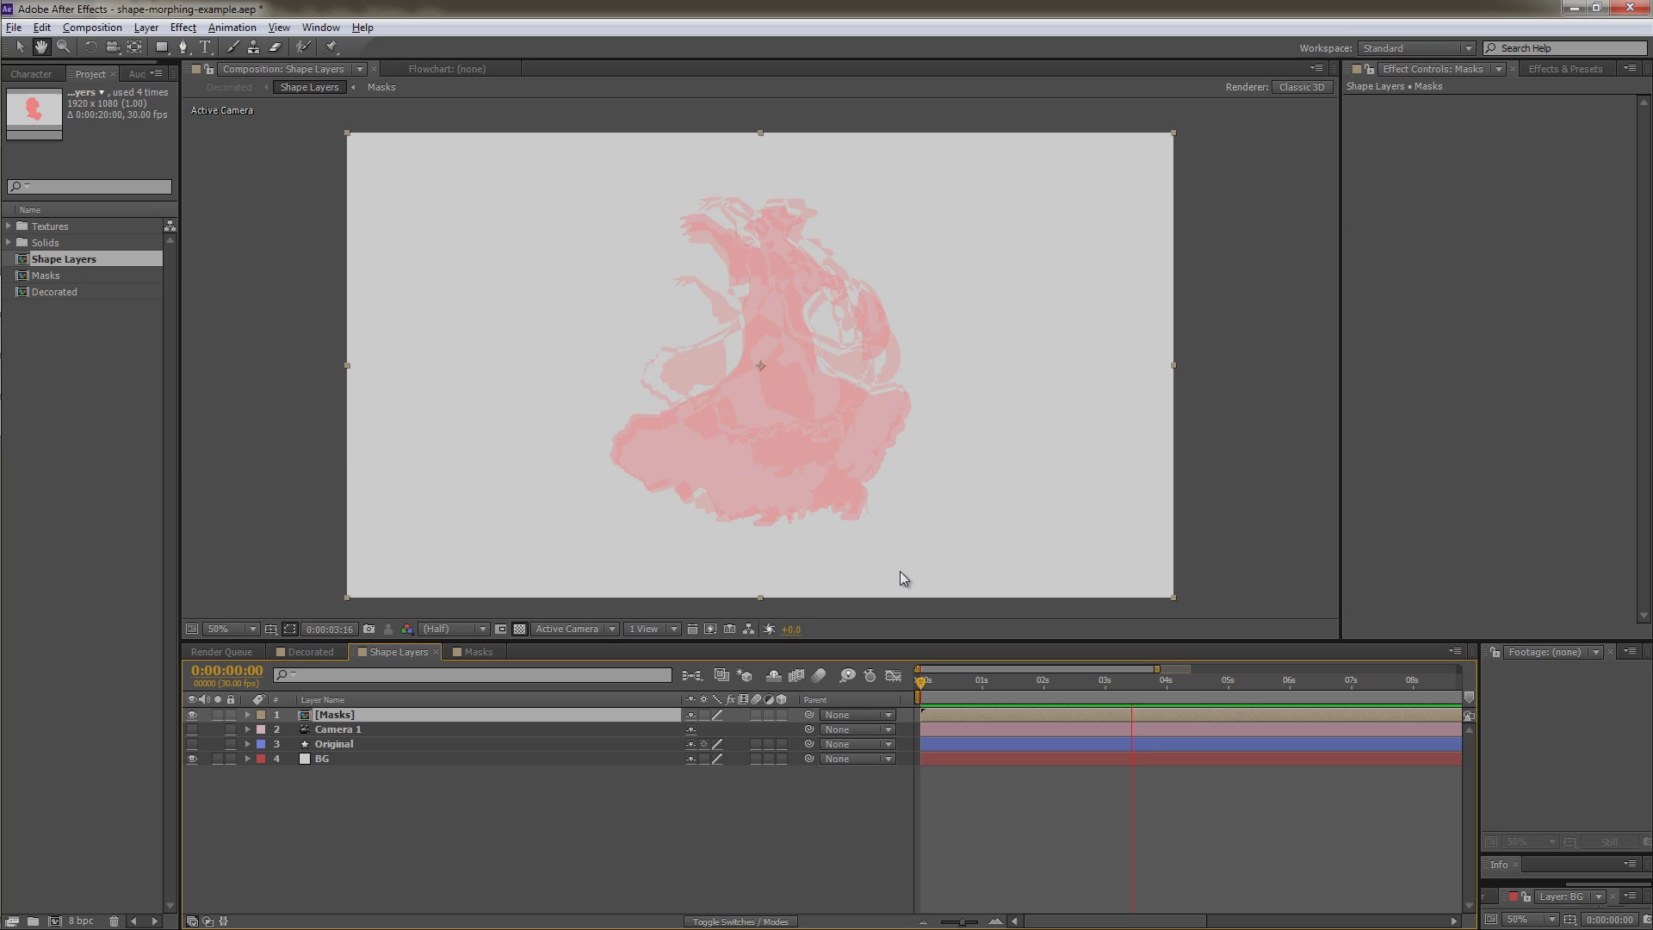
pyautogui.press('space')
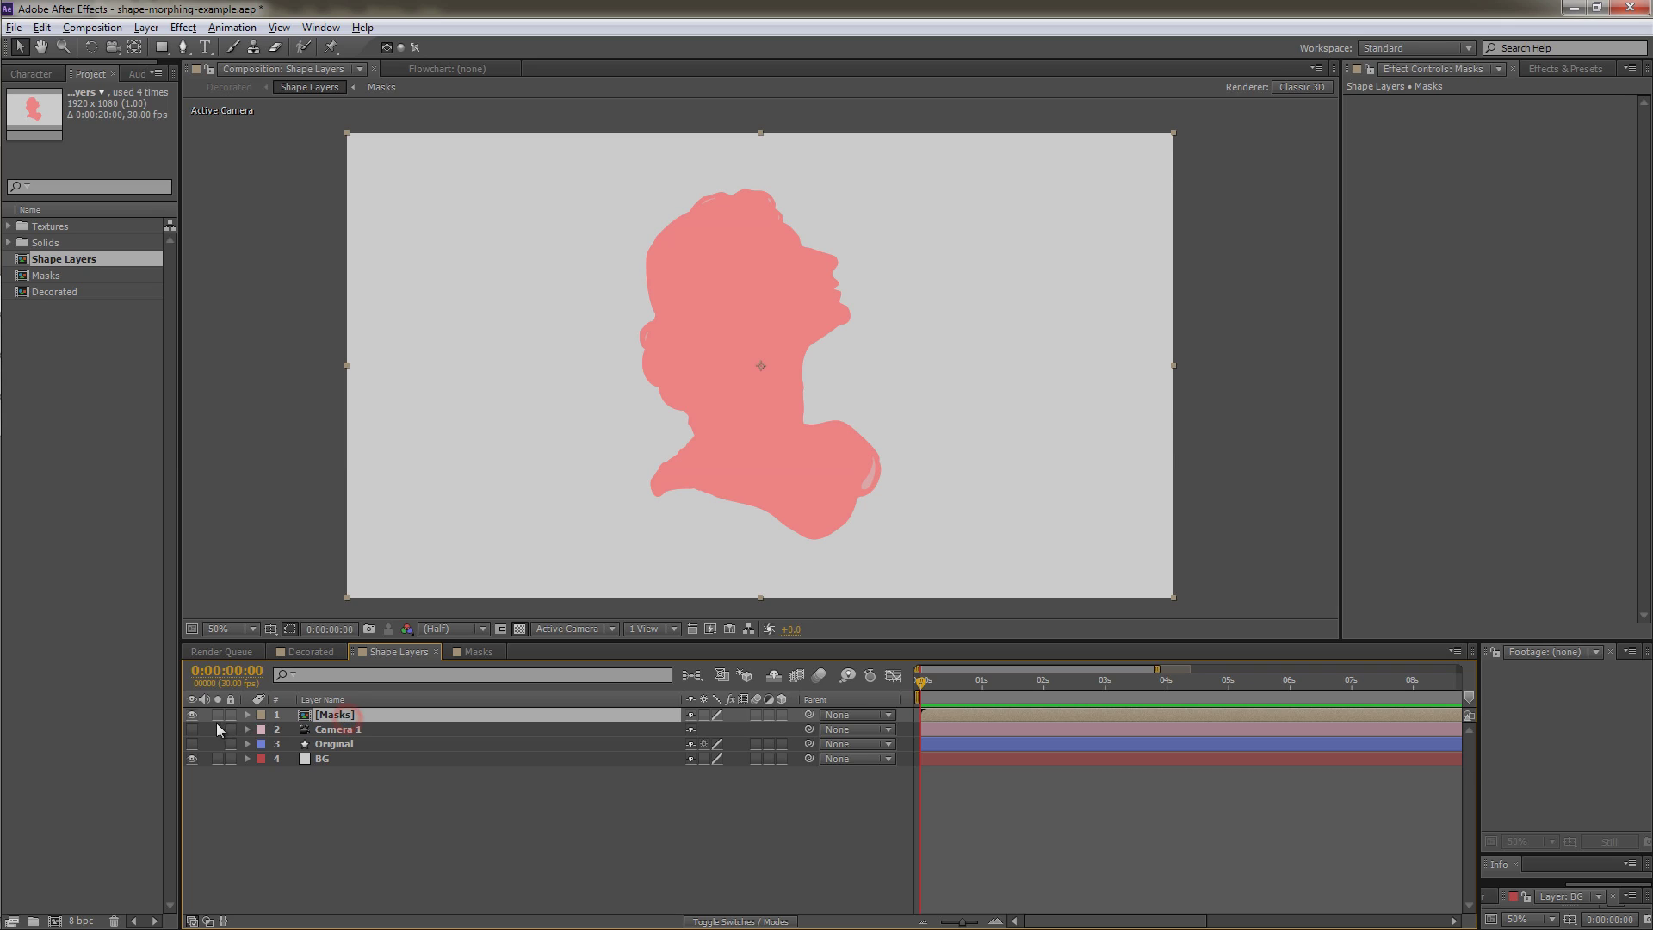
# Step: Compare against the Original layer's animation, then re-show Masks and preview it to 0:00:04:01
pyautogui.click(192, 714)
pyautogui.click(353, 742)
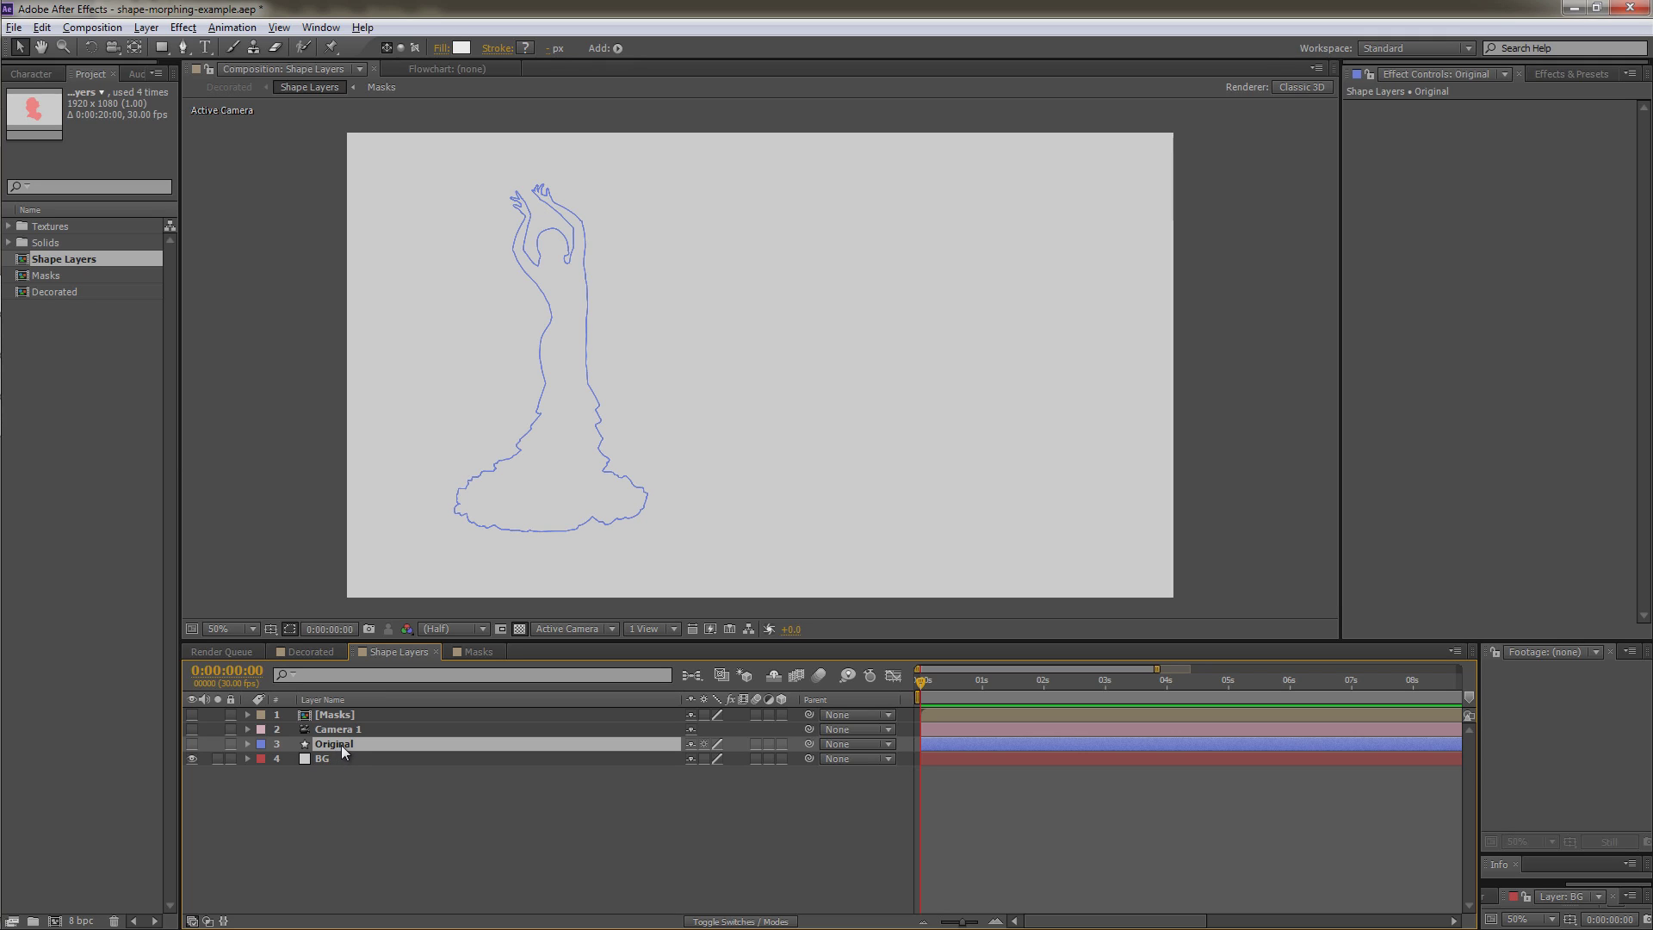
pyautogui.press('space')
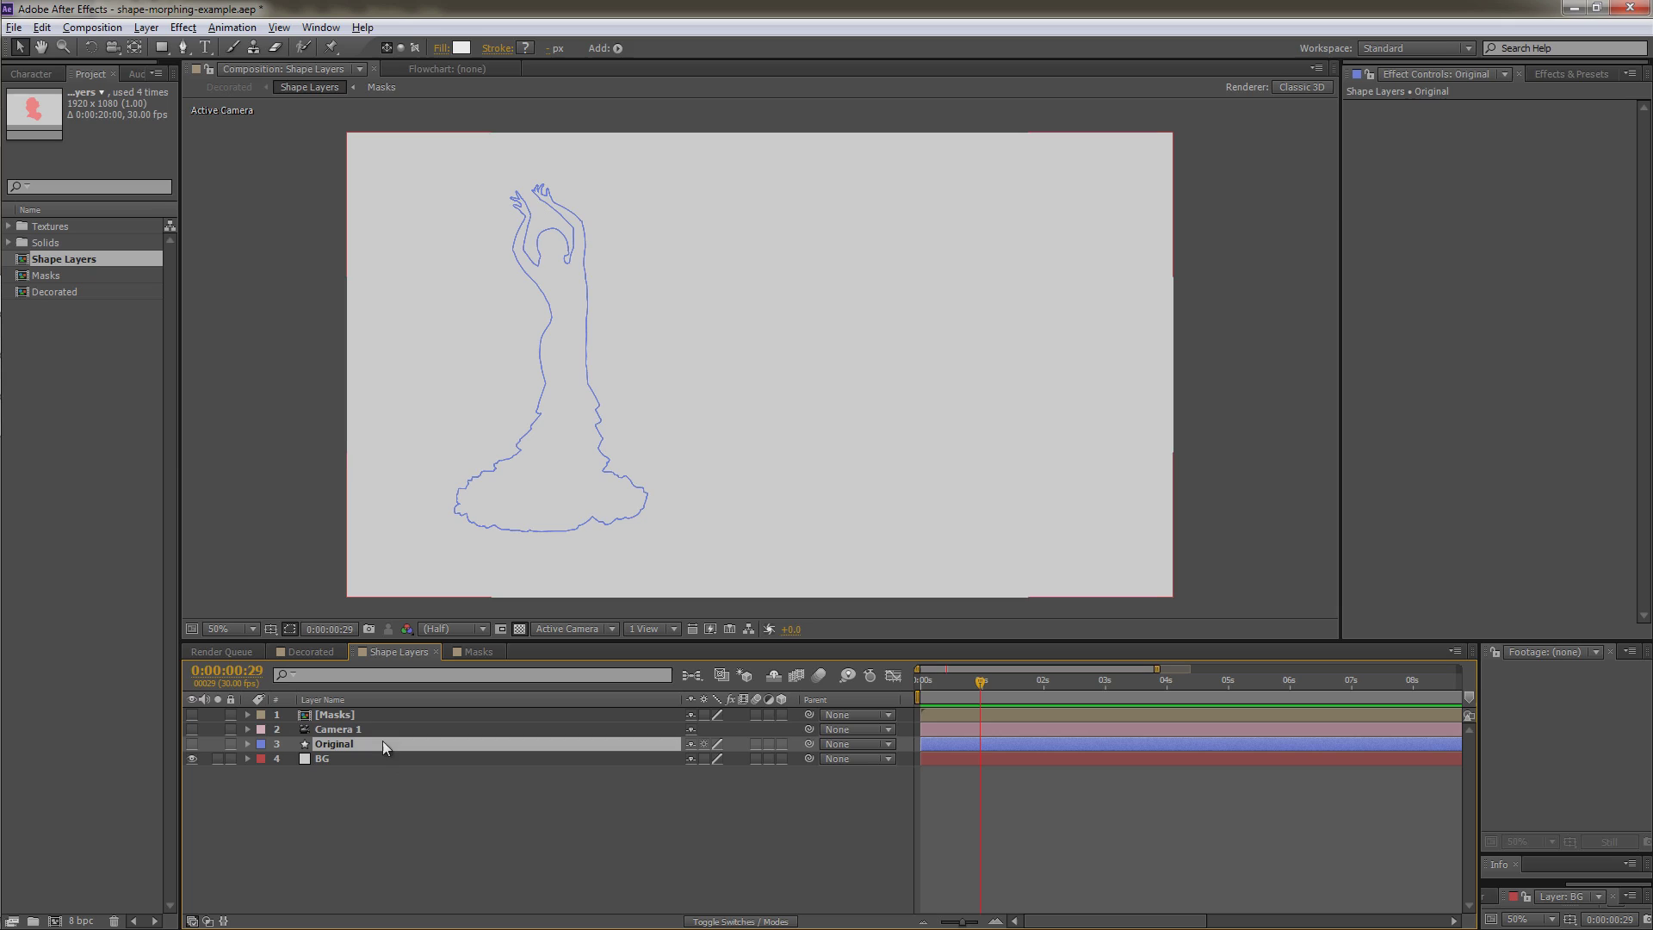
pyautogui.click(350, 713)
pyautogui.click(192, 714)
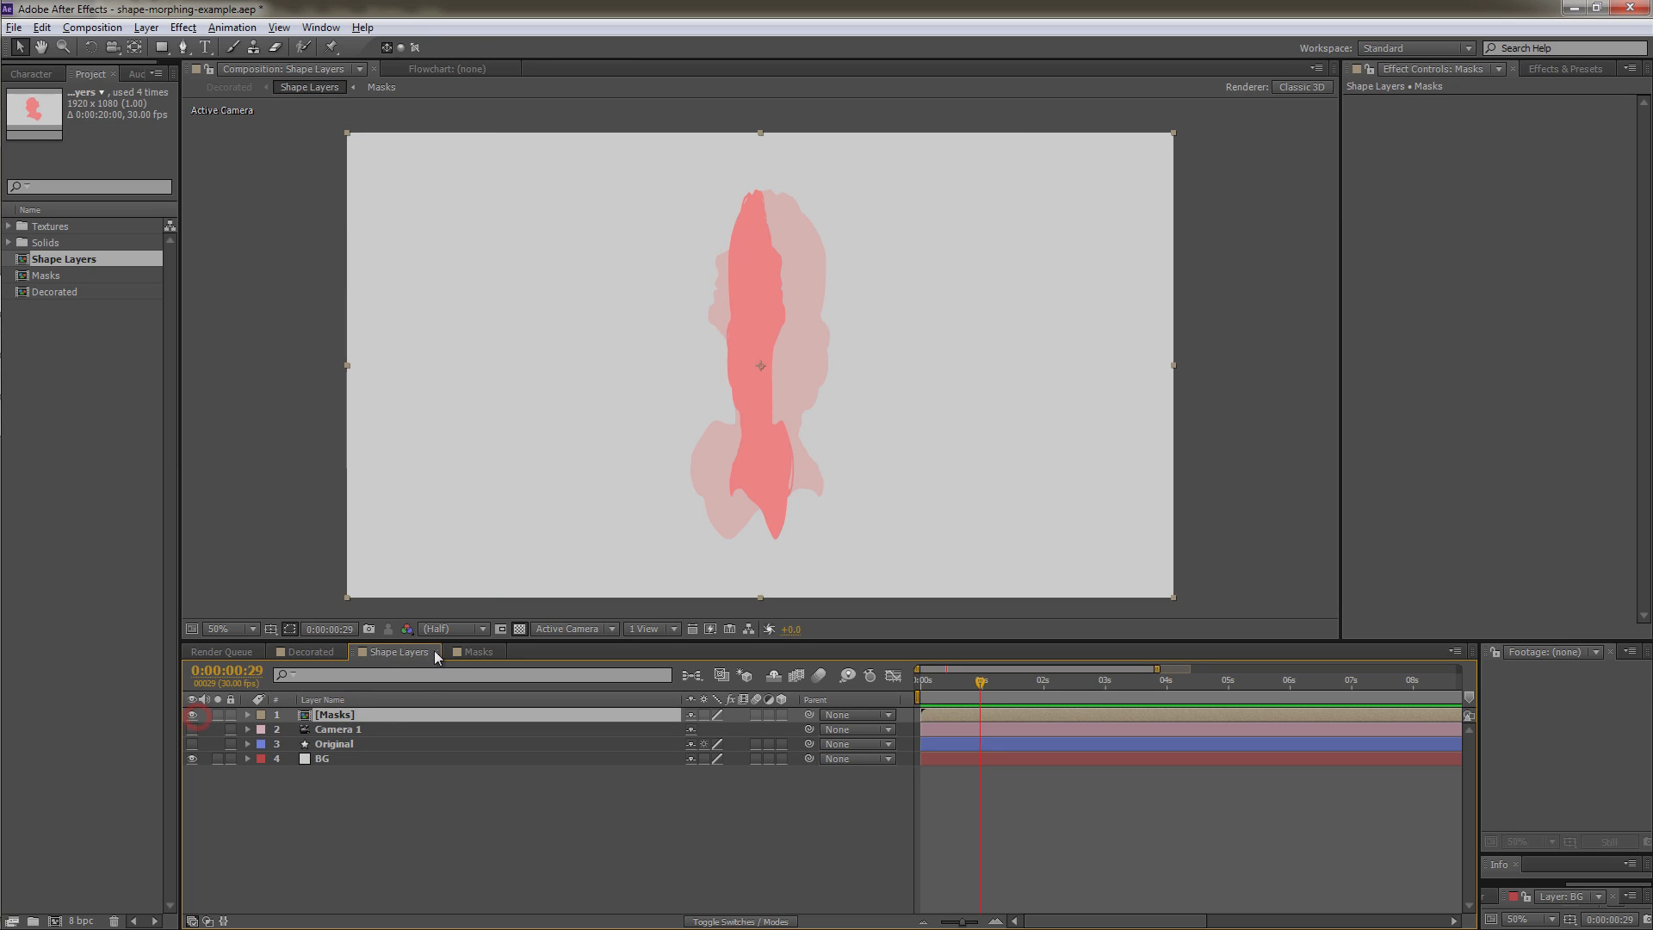
pyautogui.press('Home')
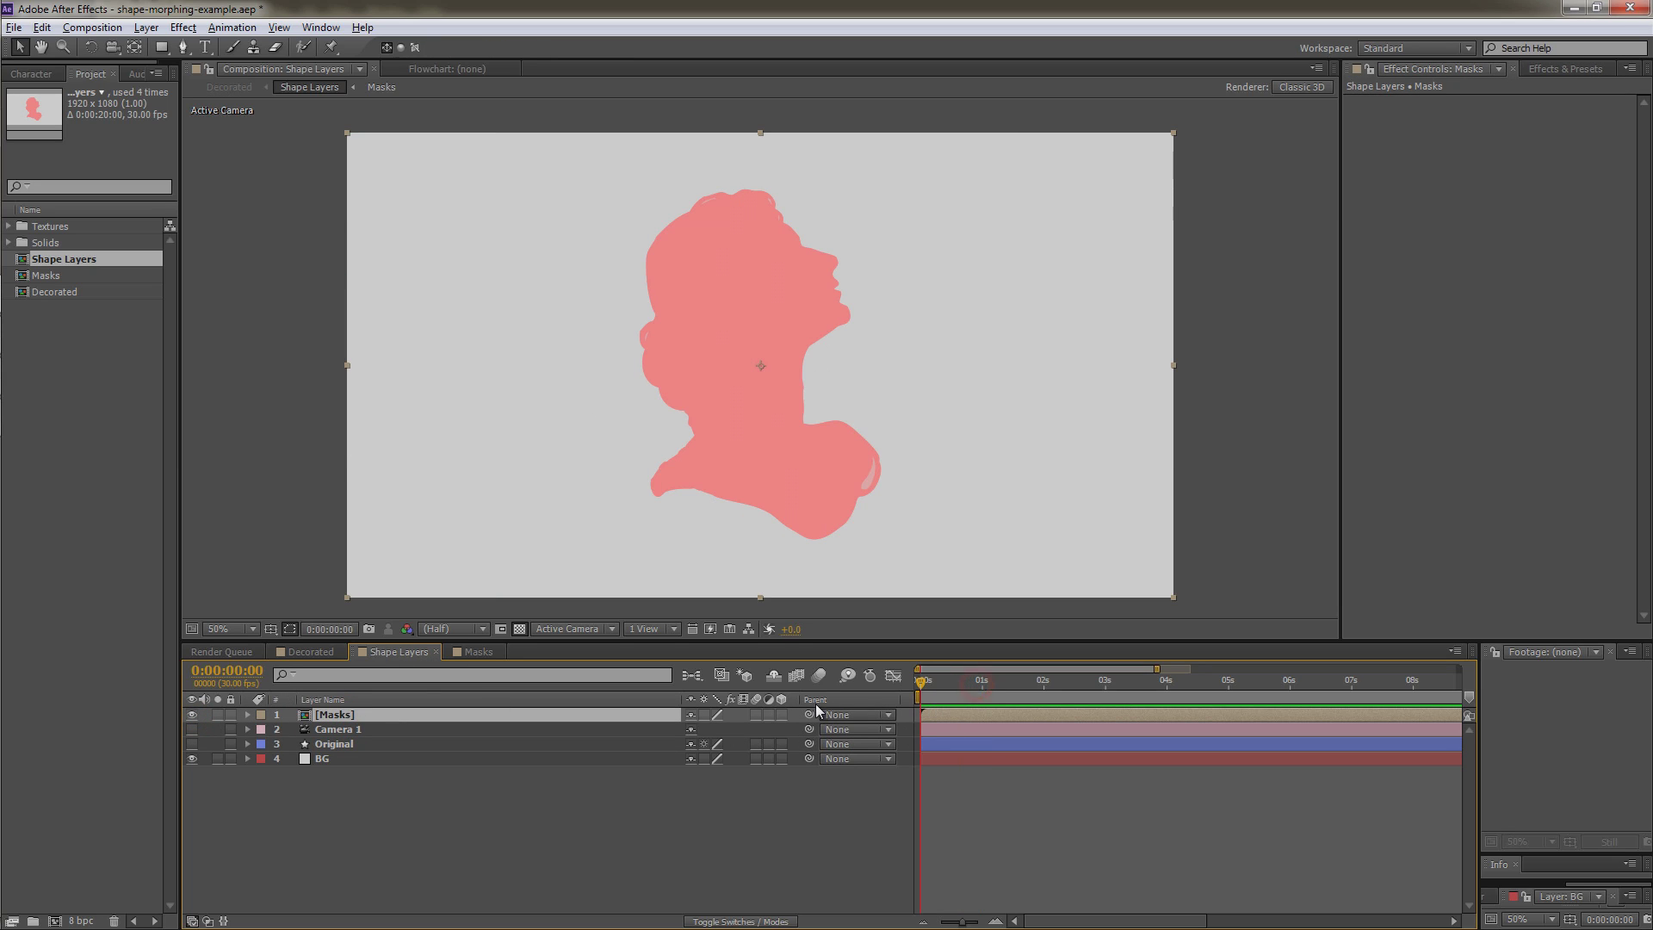
pyautogui.press('space')
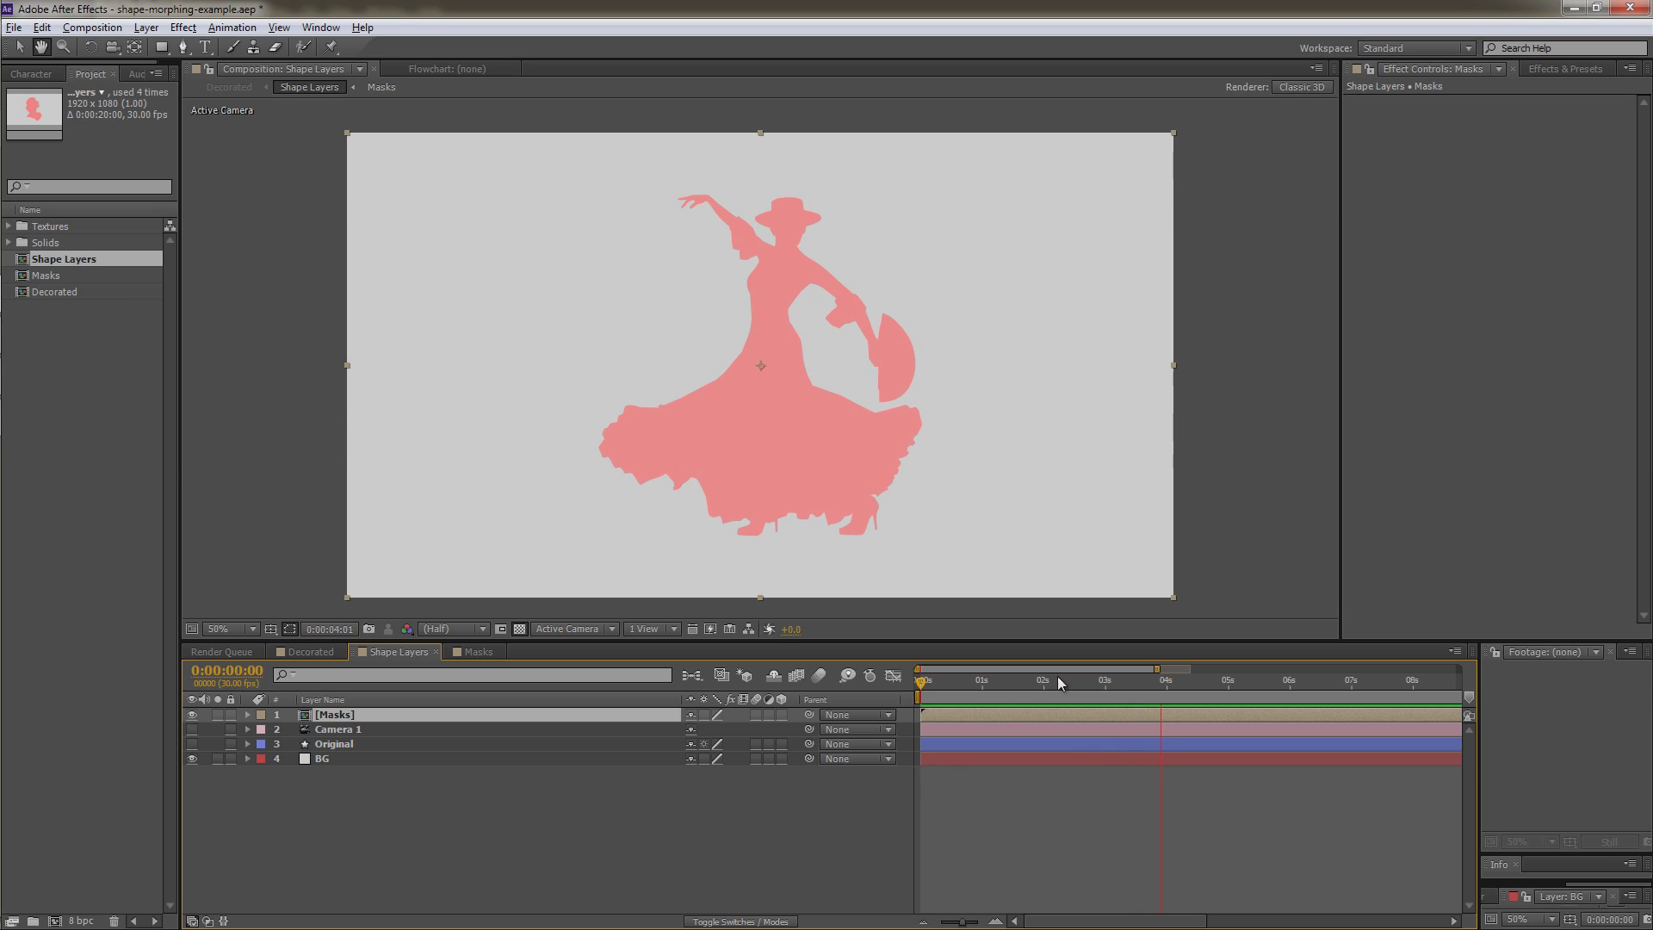
pyautogui.press('space')
# Step: Add a new full-frame solid, Medium Red Solid 4, with default settings
pyautogui.click(143, 28)
pyautogui.moveTo(169, 47)
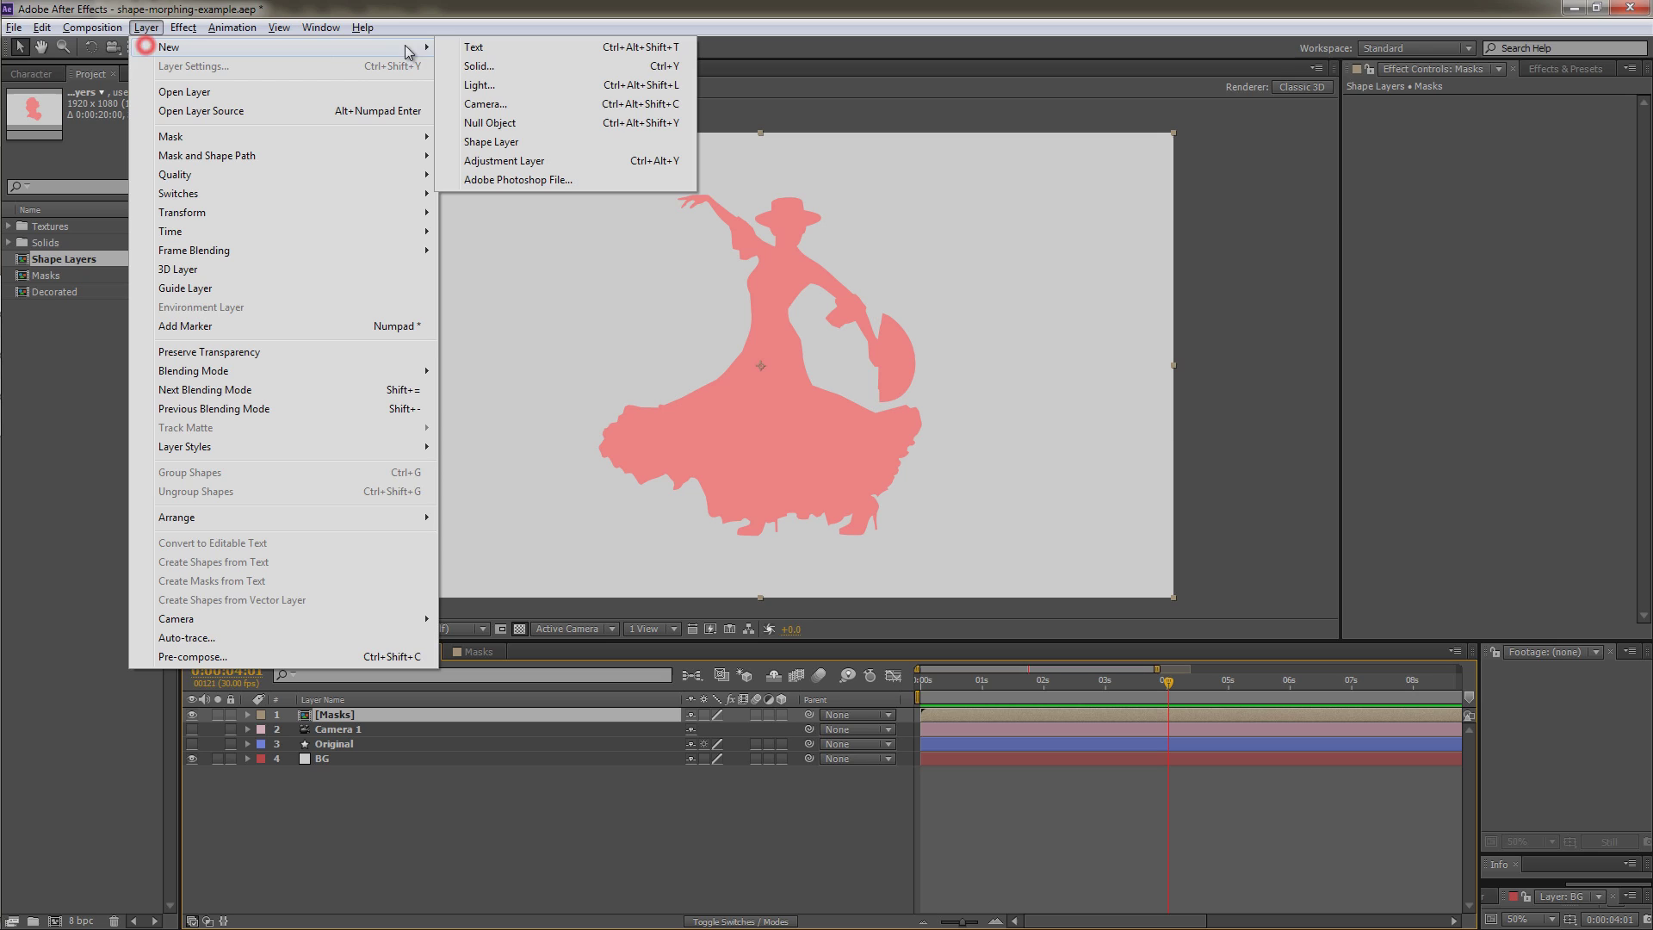
pyautogui.click(476, 68)
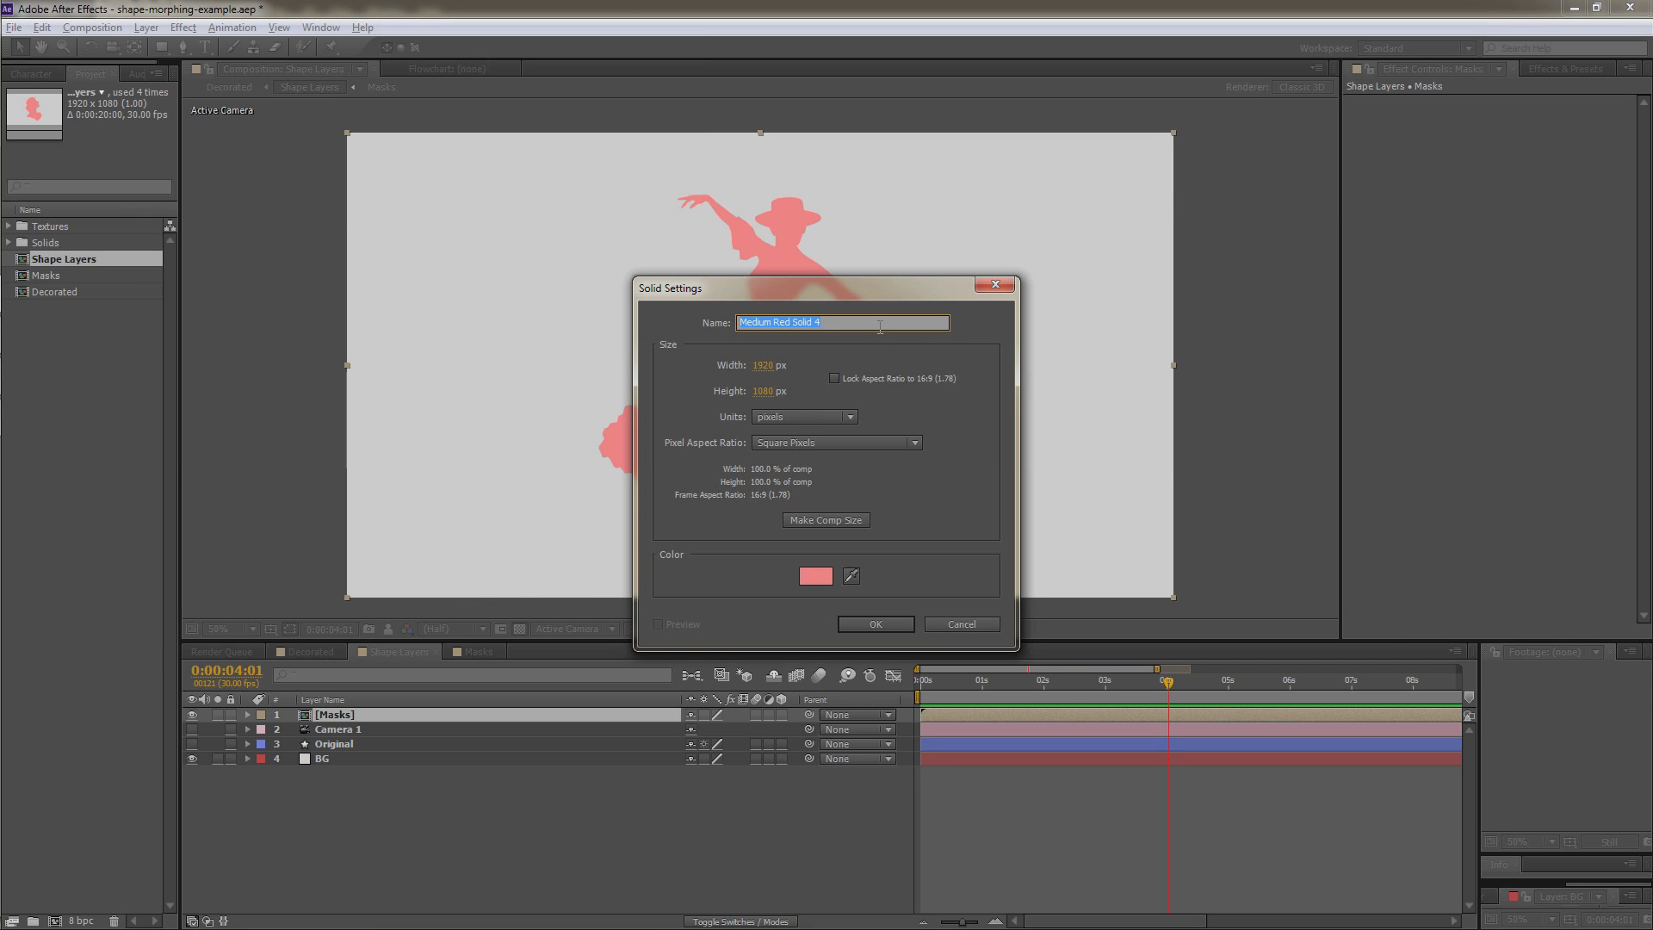
pyautogui.click(864, 623)
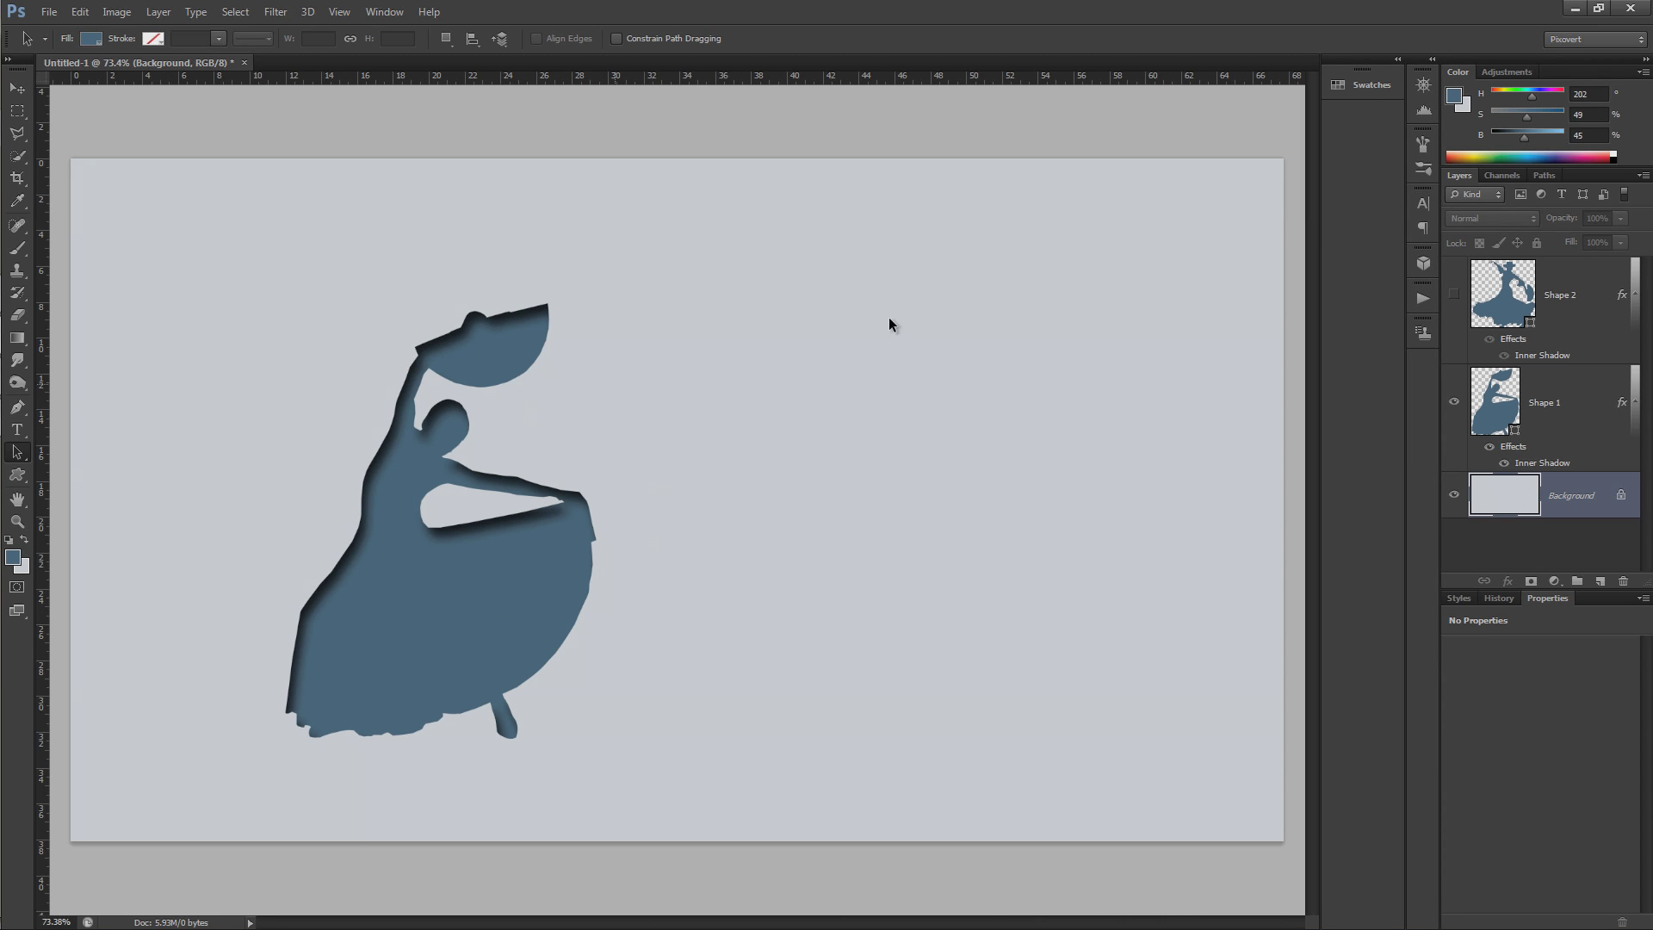
# Step: Try drawing the All-Silhouettes custom shape, then undo it
pyautogui.keyDown('ctrl'); pyautogui.click(1493, 398); pyautogui.keyUp('ctrl')
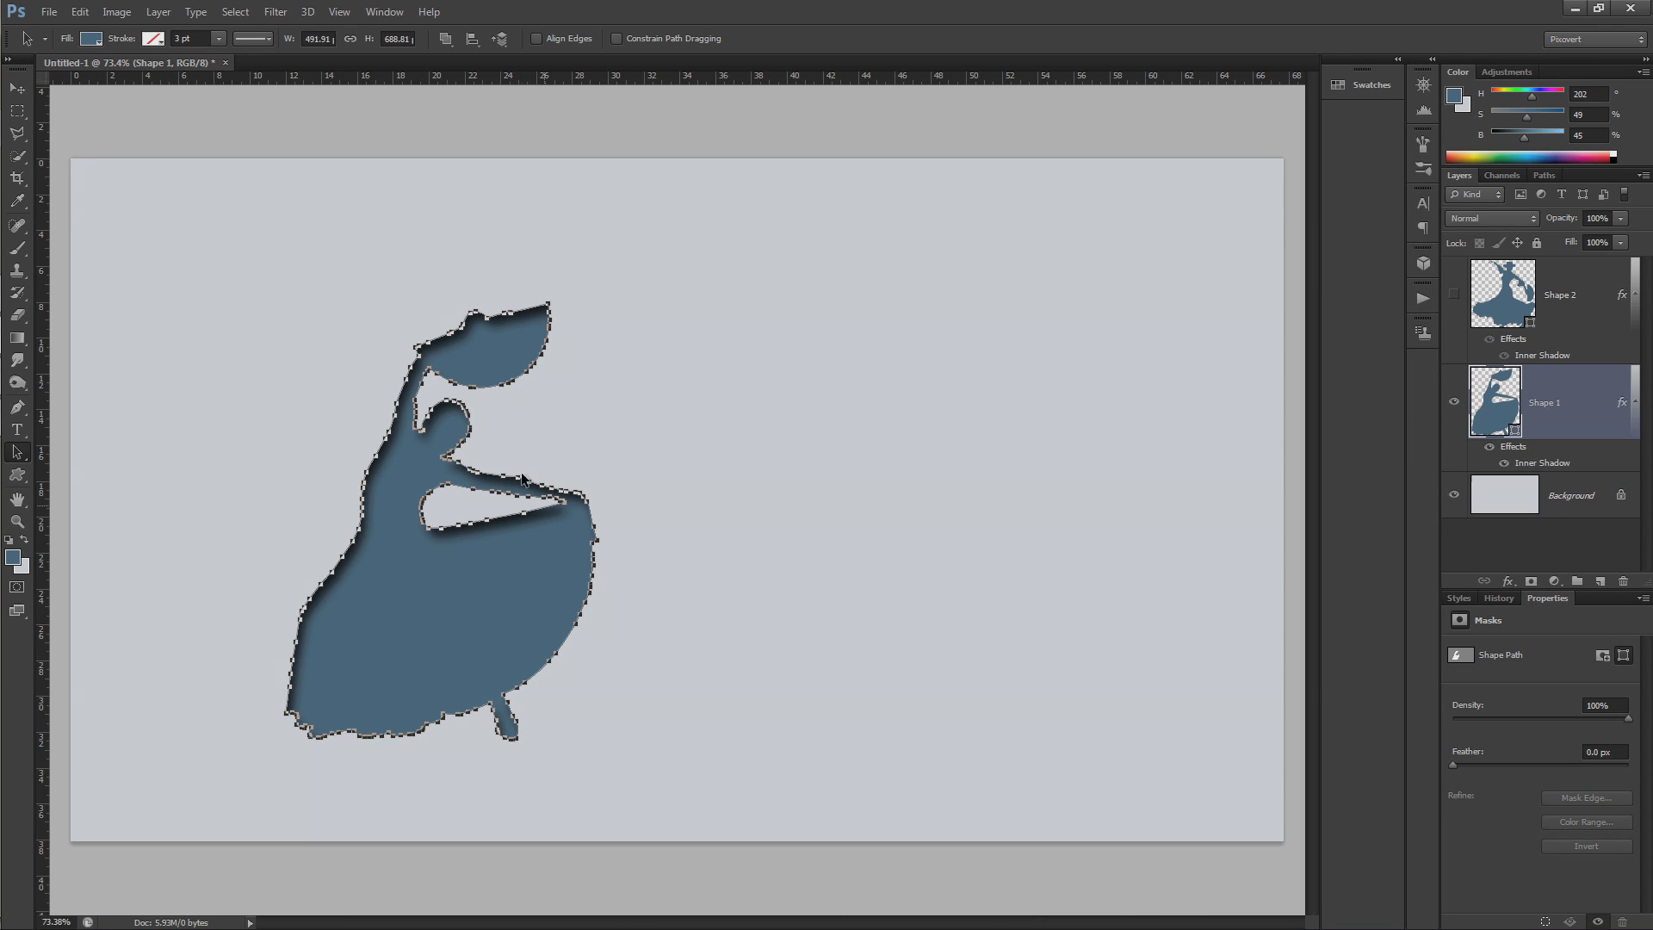
pyautogui.click(1575, 495)
pyautogui.click(17, 475)
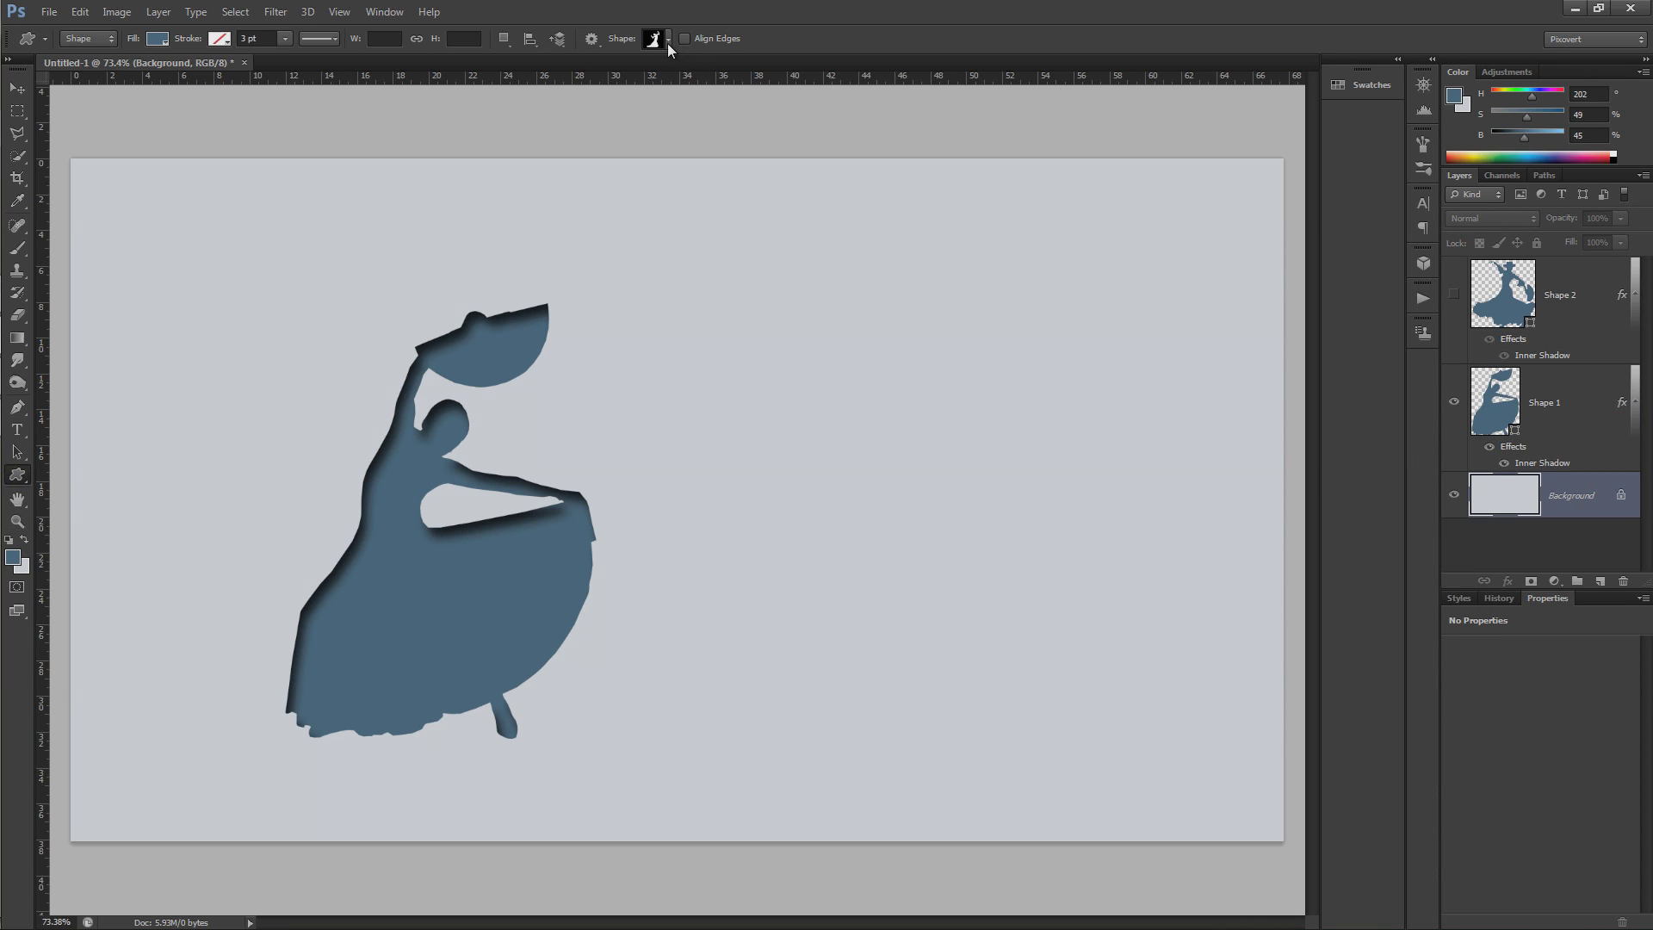
pyautogui.click(668, 41)
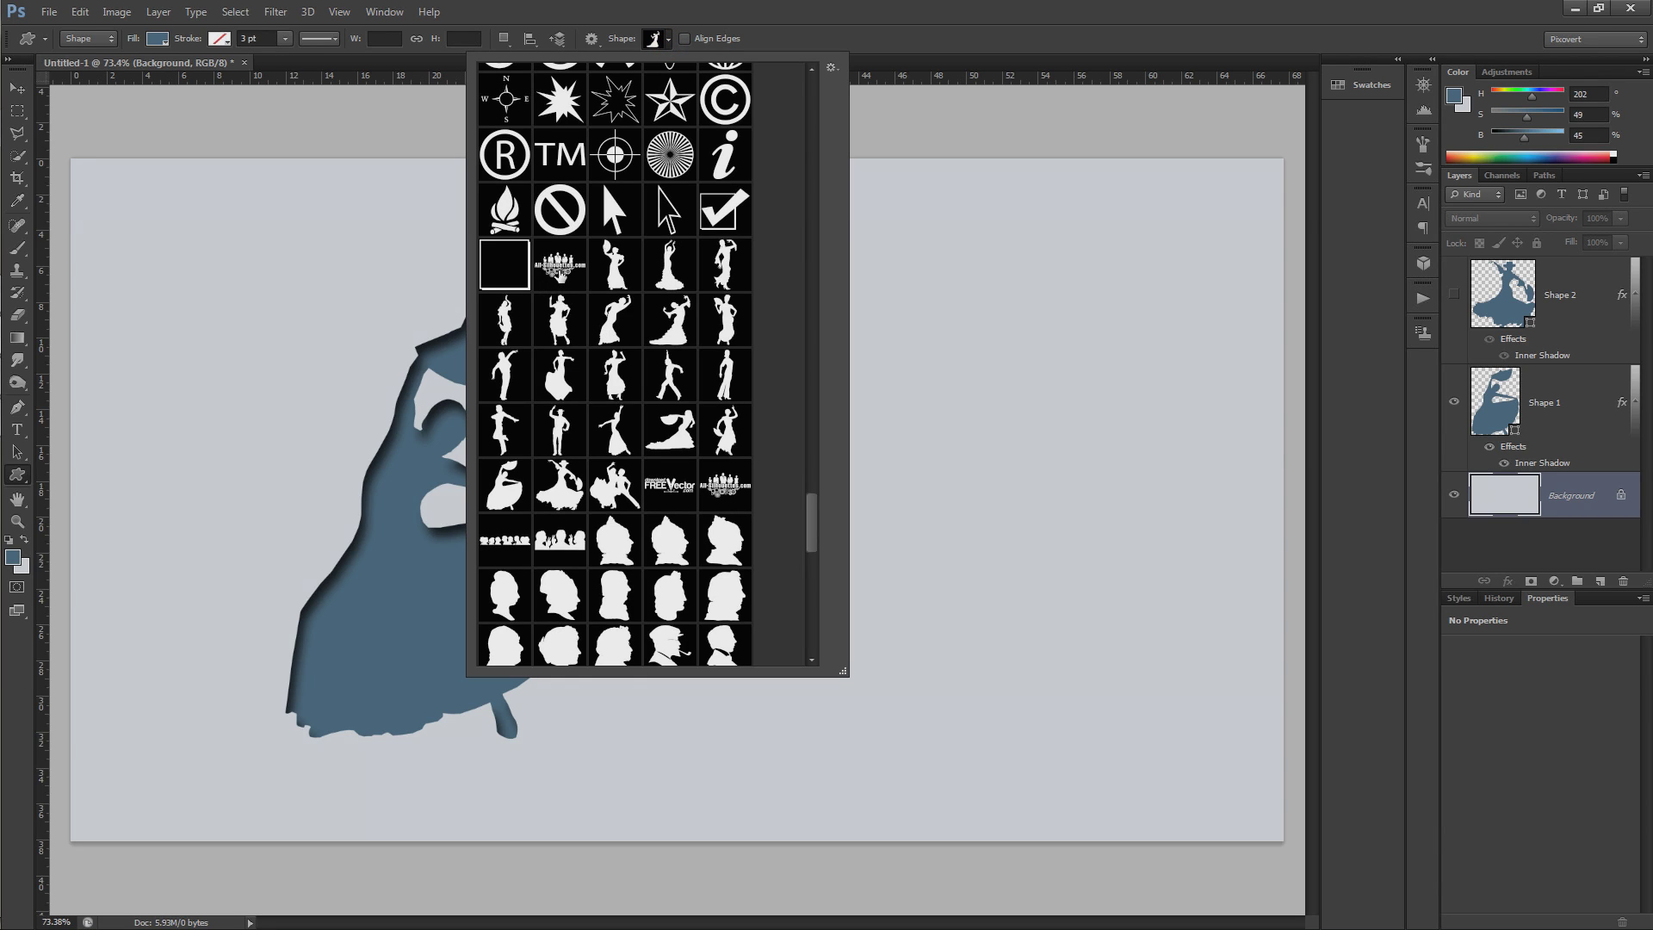
pyautogui.click(560, 265)
pyautogui.moveTo(897, 315); pyautogui.dragTo(907, 487)
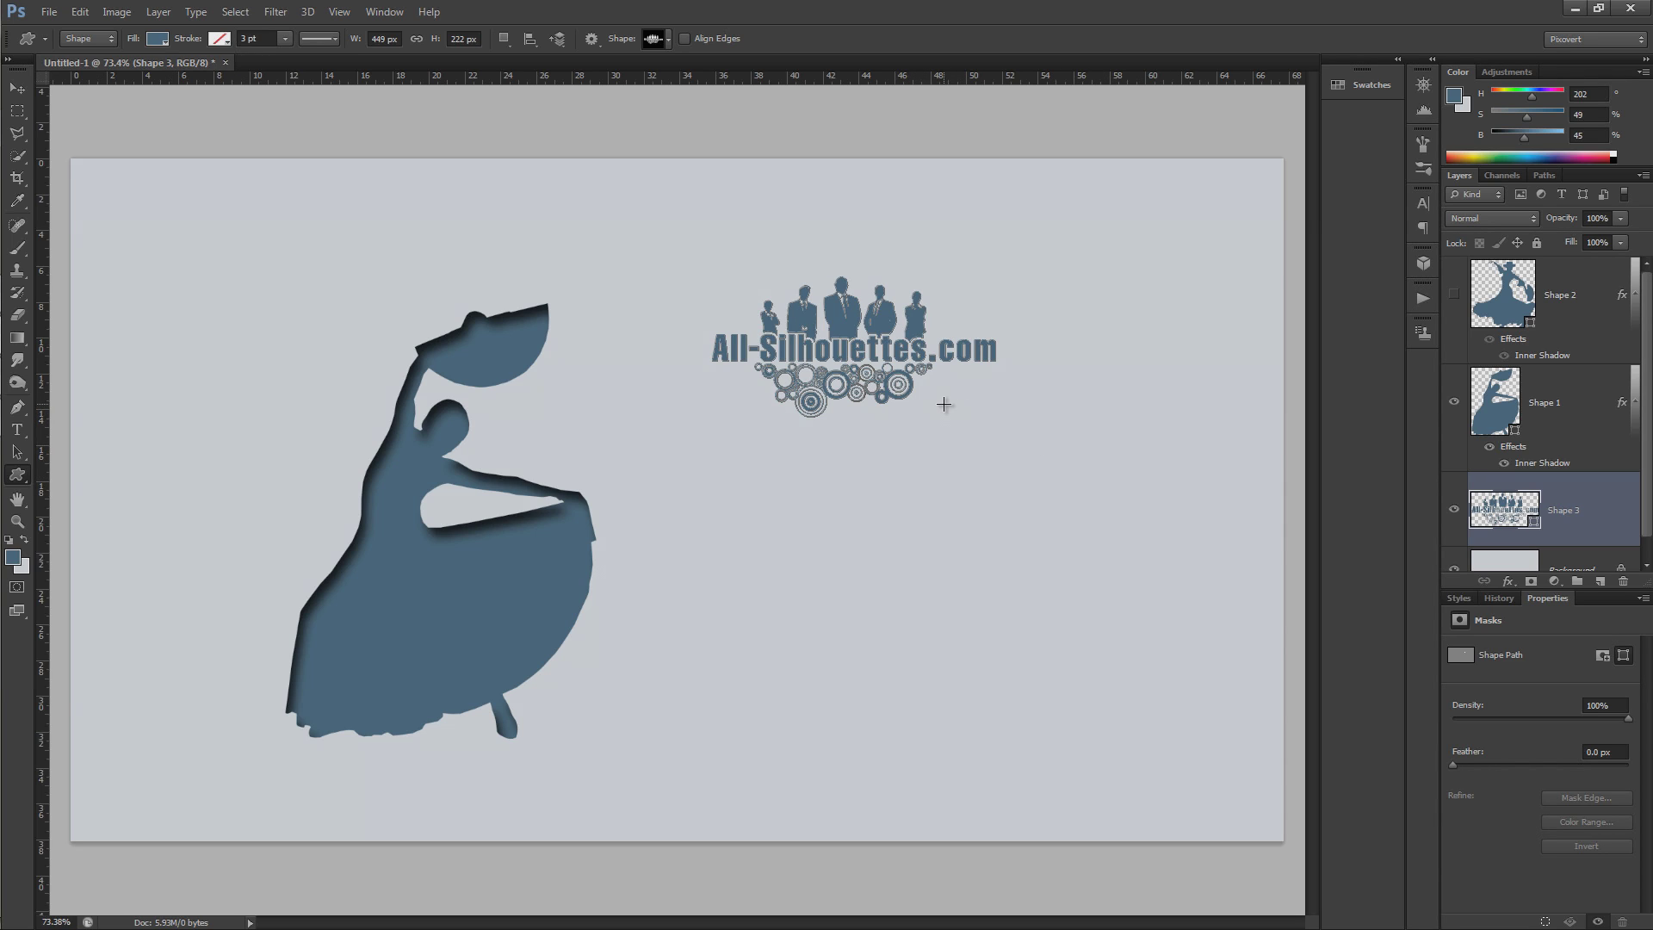
pyautogui.hotkey('ctrl', 'z')
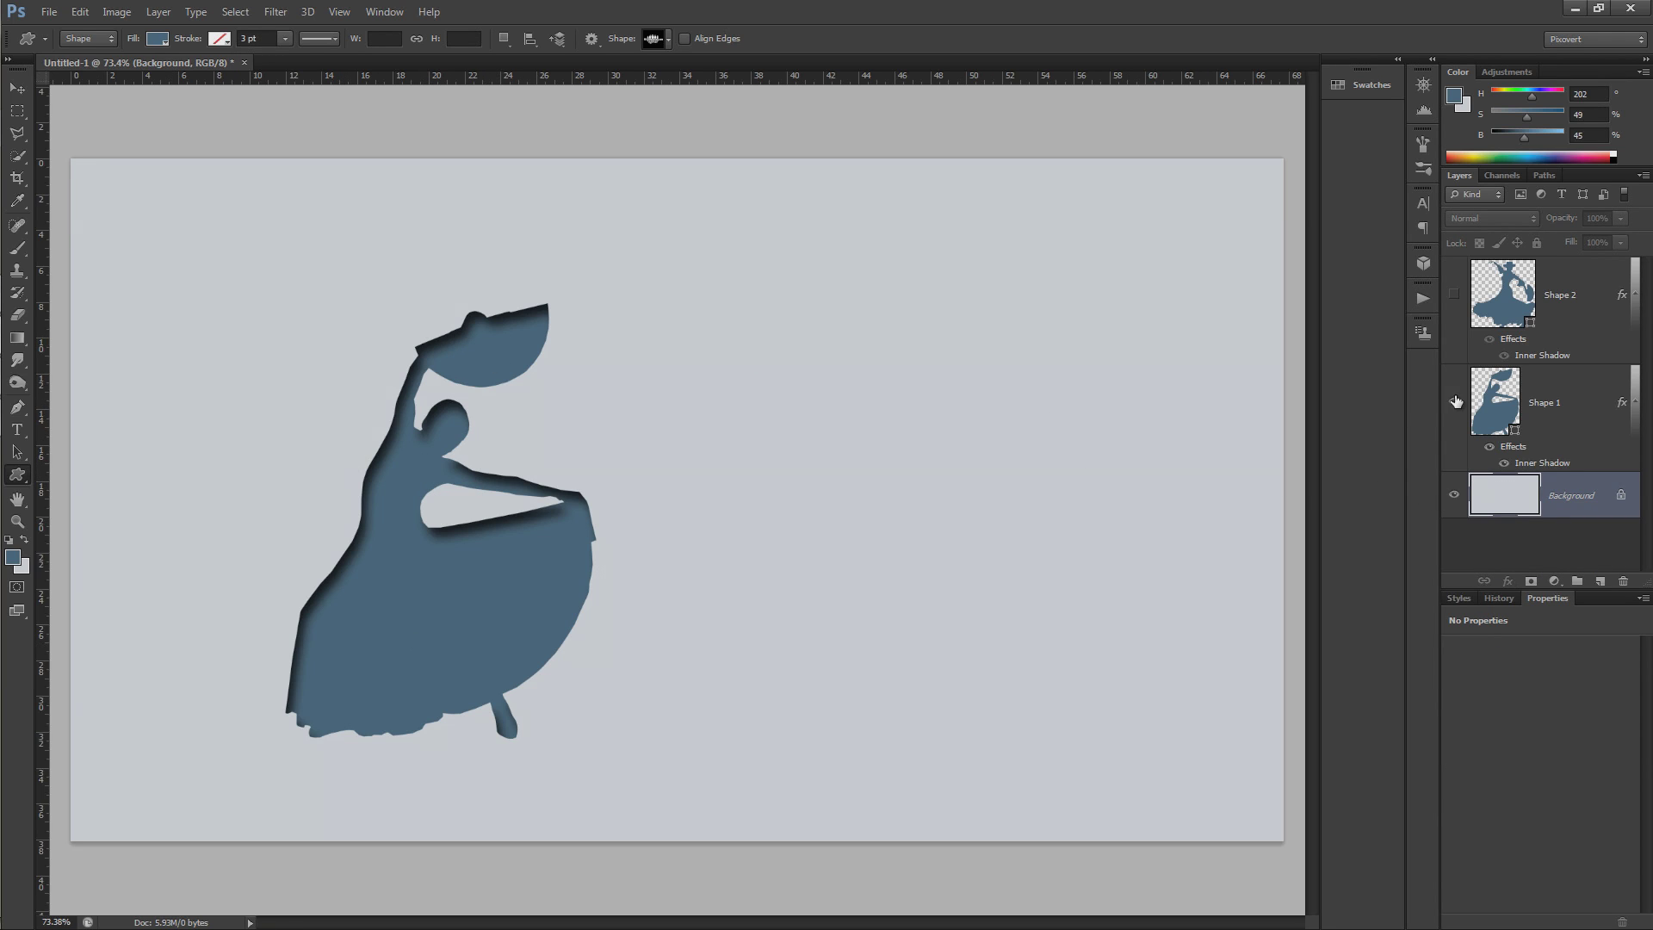
# Step: Select the Shape 1 dancer path with the Path Selection tool and copy it
pyautogui.press('a')
pyautogui.click(553, 361)
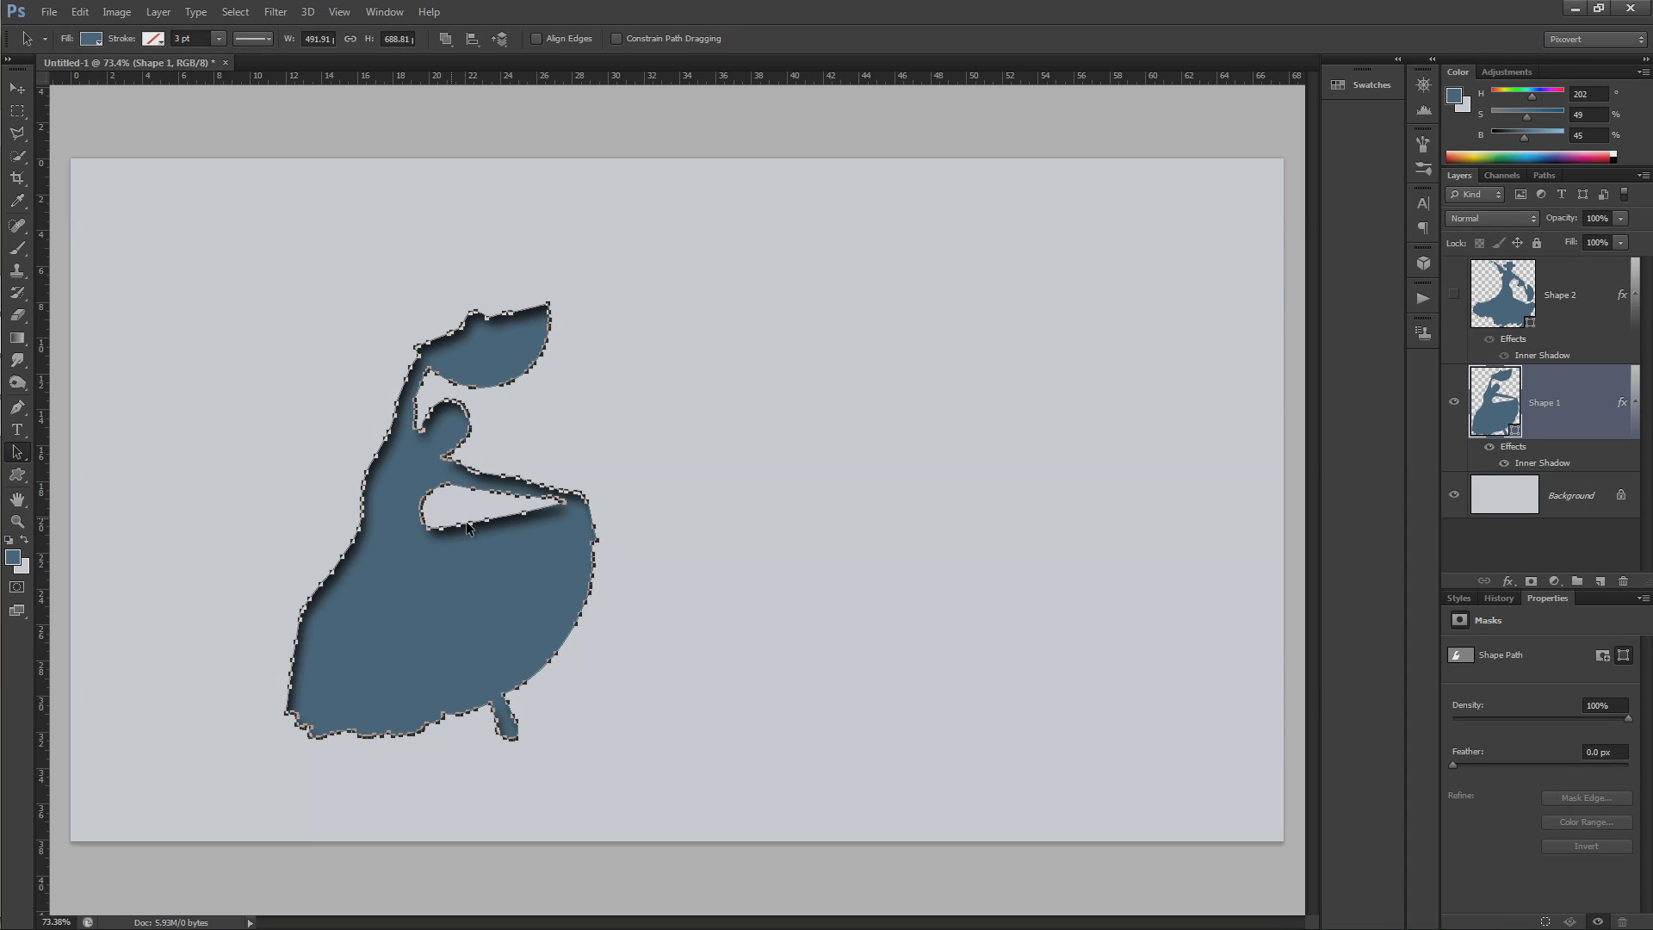
pyautogui.click(79, 11)
pyautogui.click(104, 116)
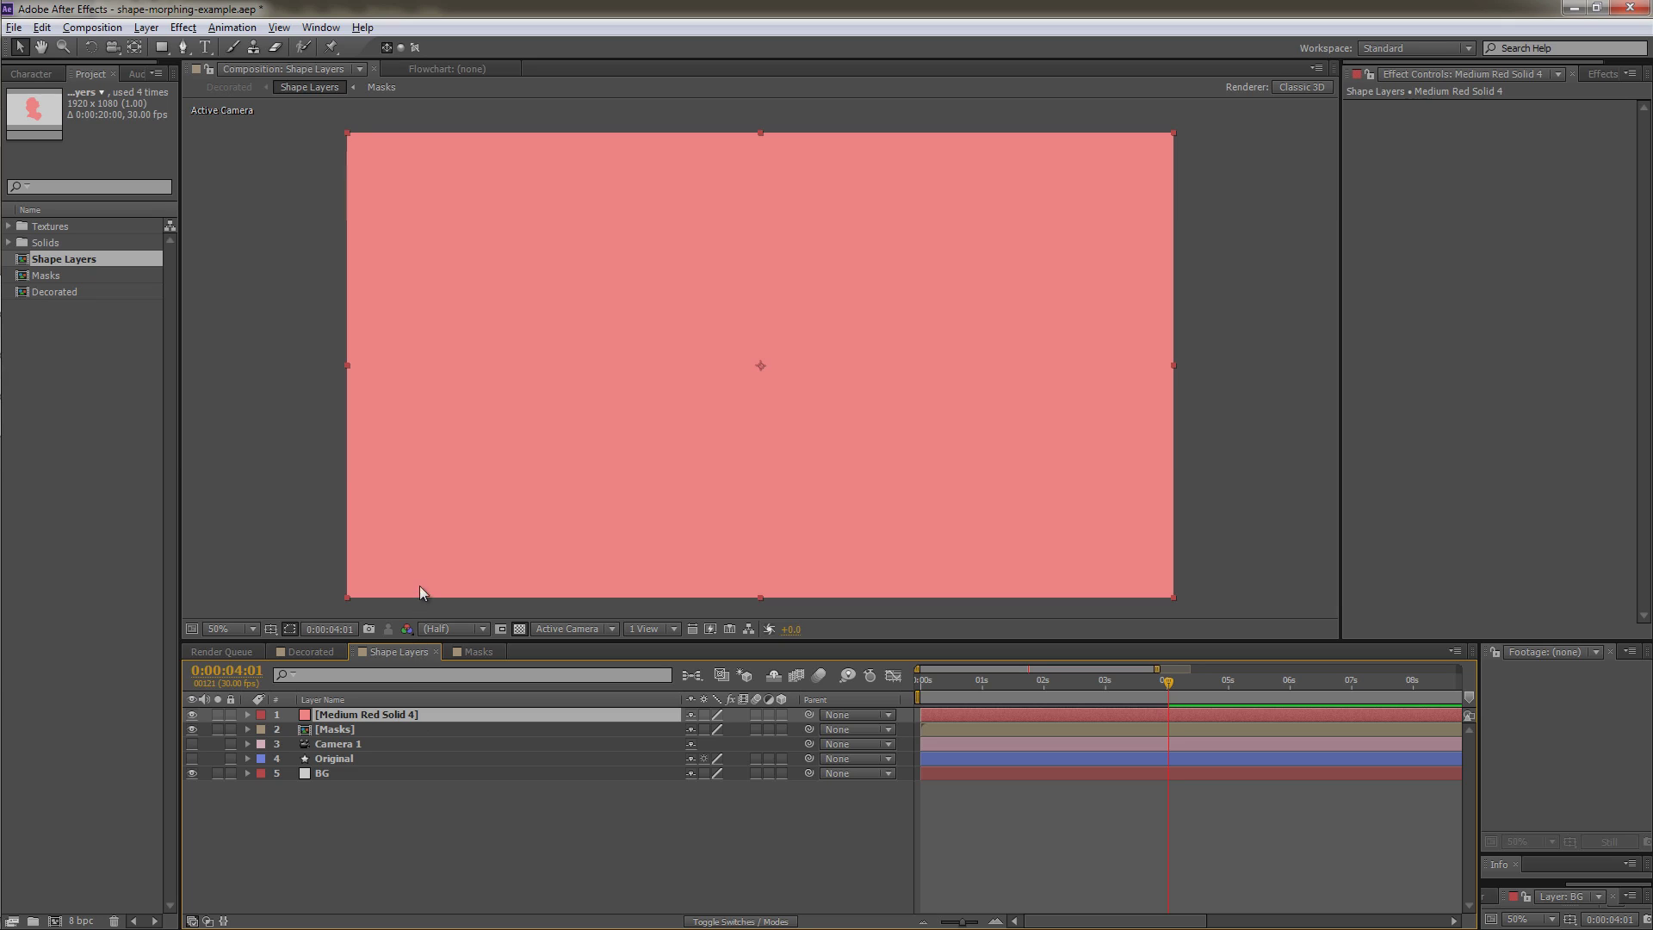
# Step: Paste the dancer path as masks on the red solid, hide the Masks layer, and return to the start
pyautogui.hotkey('ctrl', 'v')
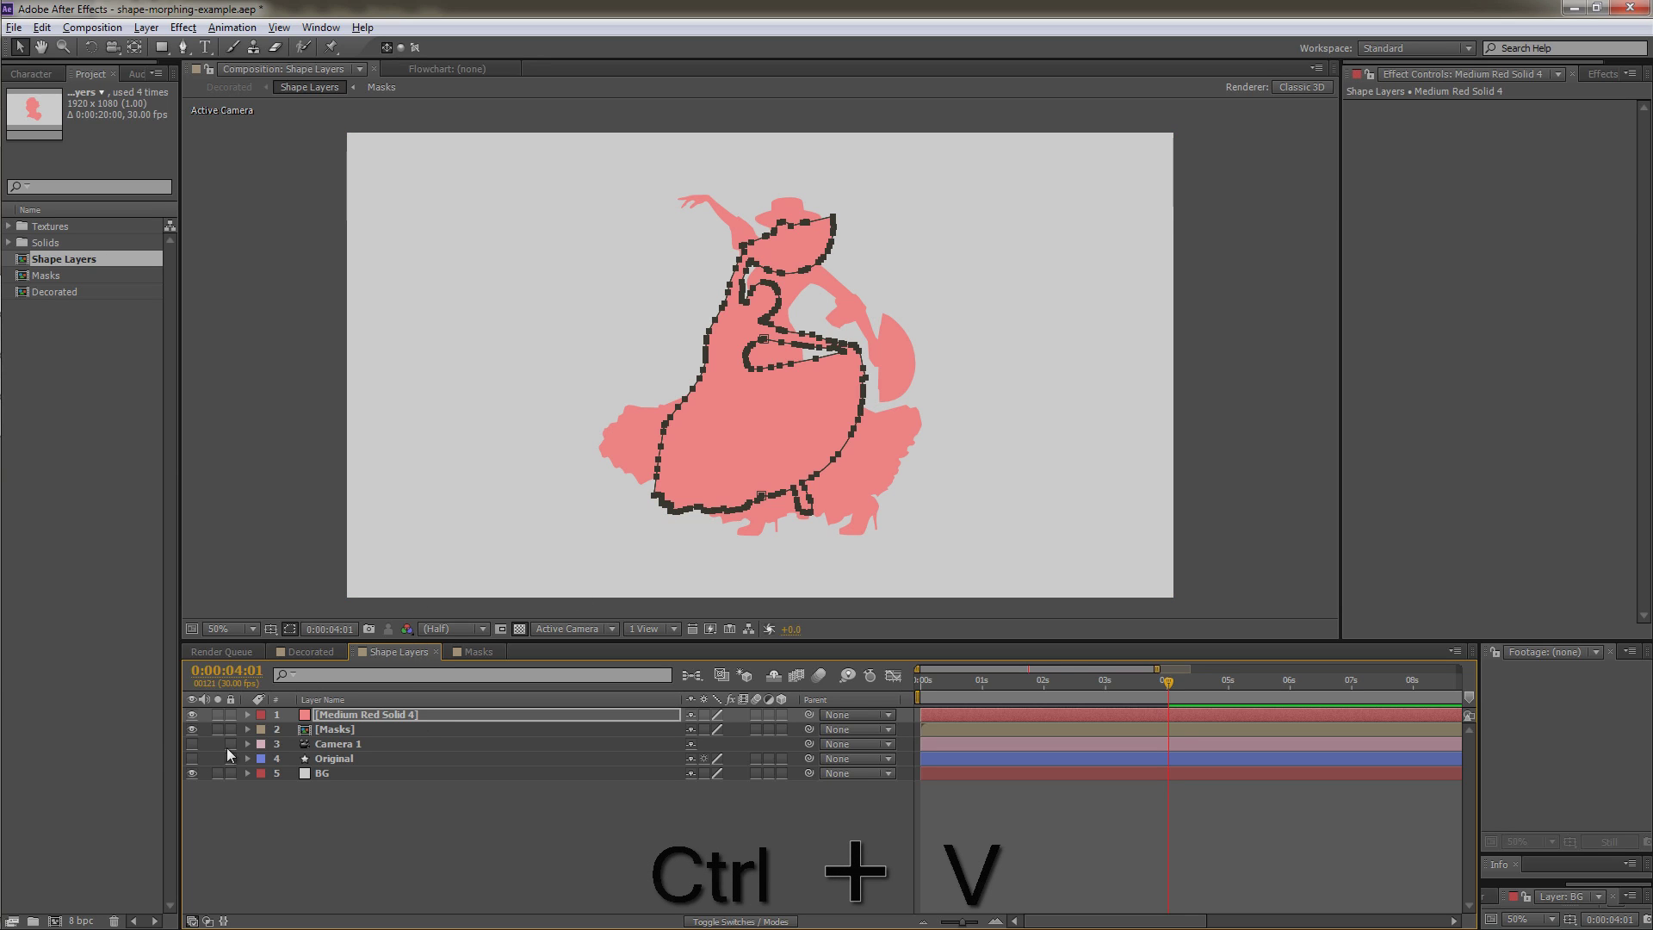
pyautogui.click(193, 729)
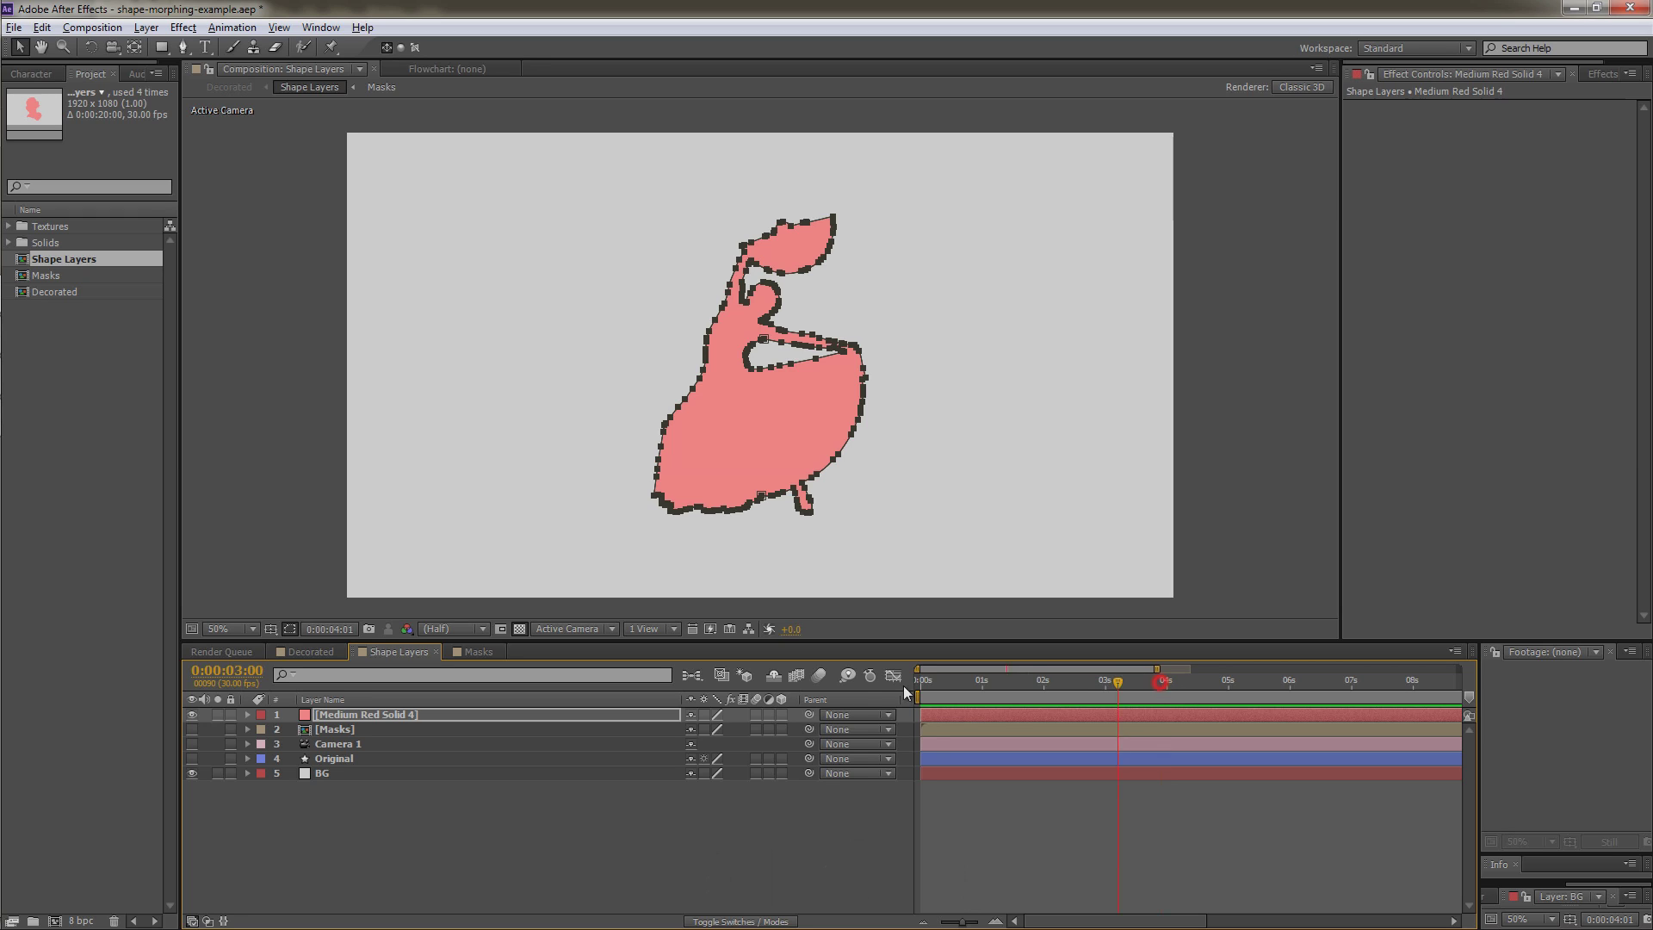
pyautogui.press('Home')
# Step: Expand Medium Red Solid 4's masks, select Mask 1 and Mask 2, and reveal their properties
pyautogui.click(252, 713)
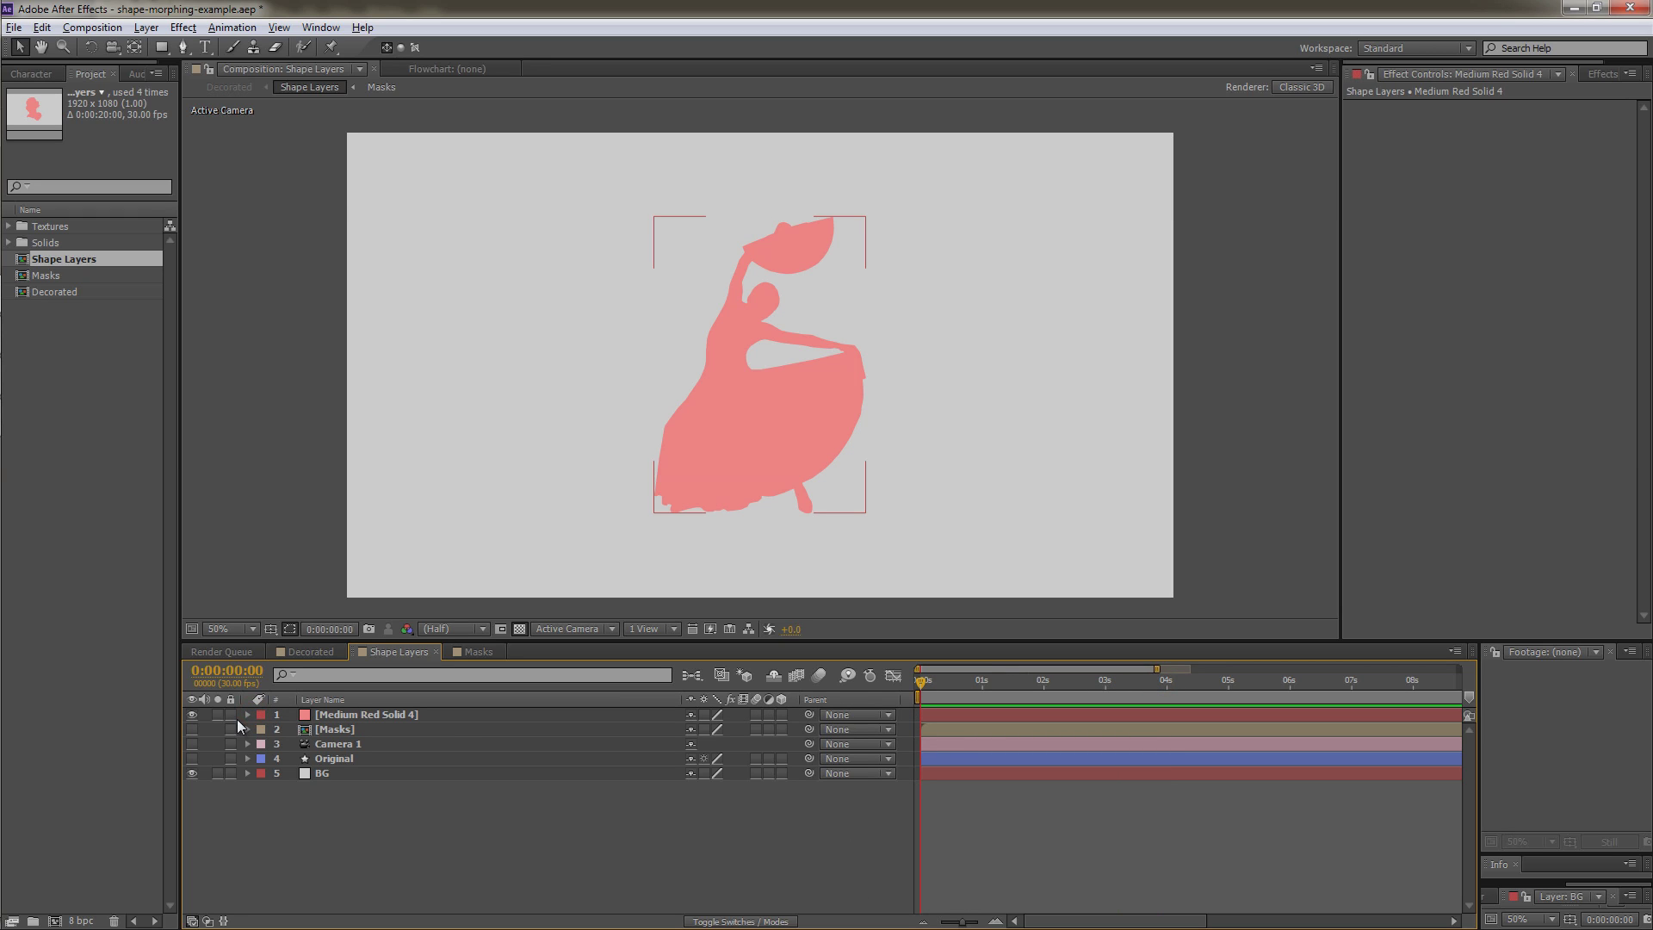
pyautogui.click(247, 714)
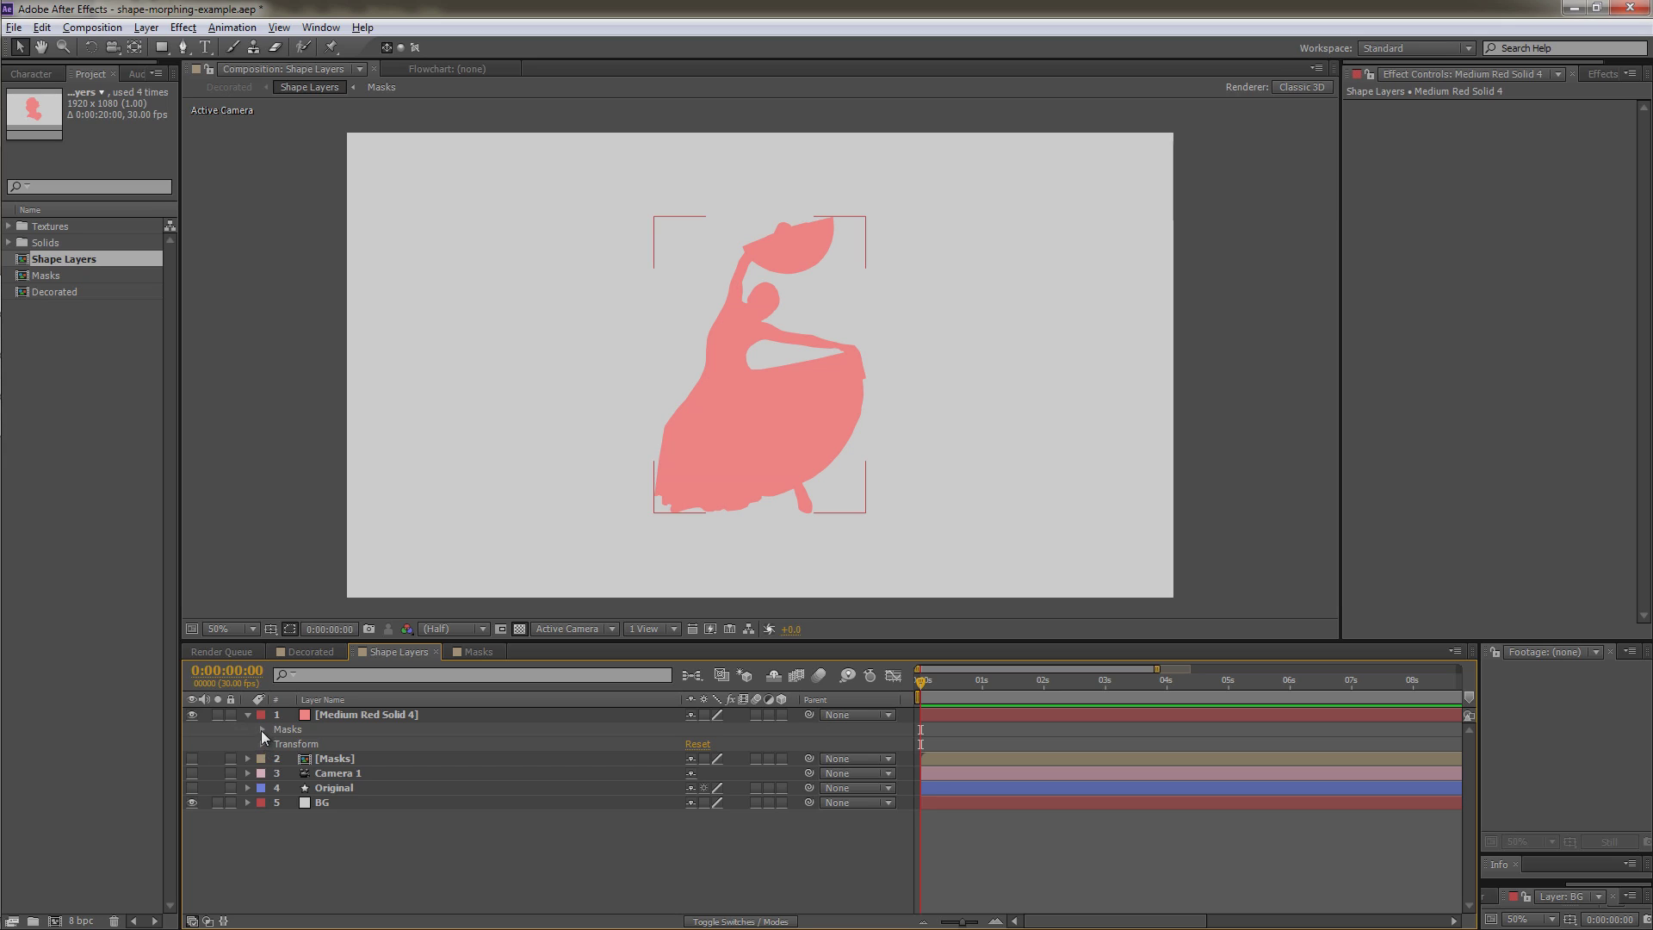
pyautogui.click(263, 729)
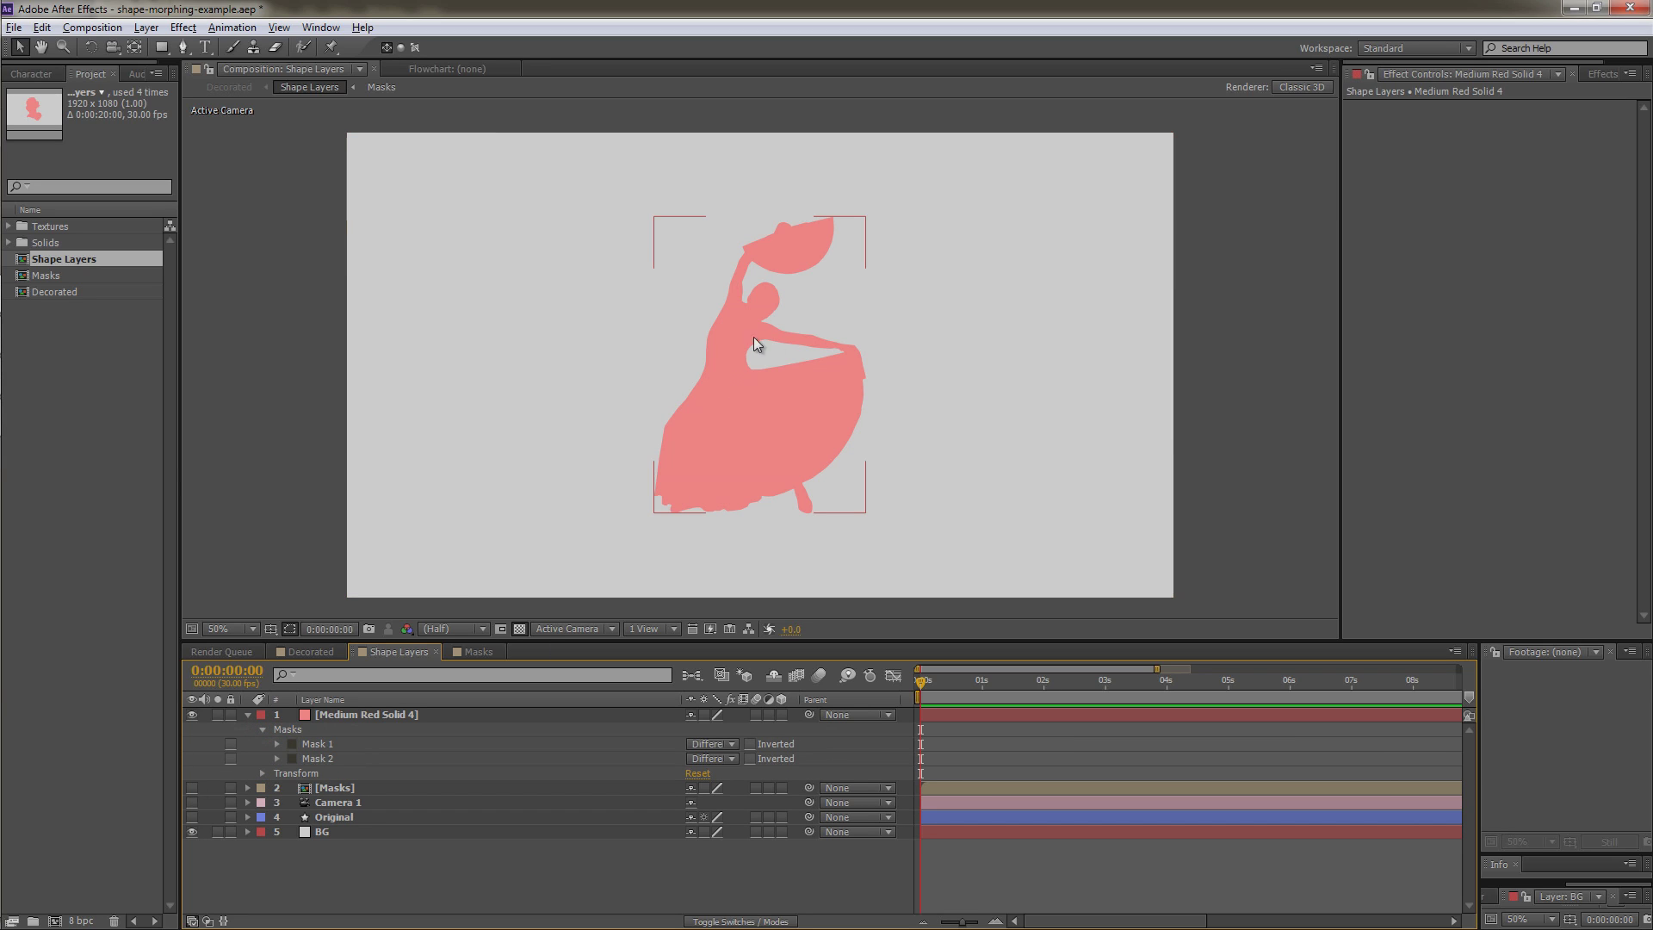
pyautogui.click(324, 743)
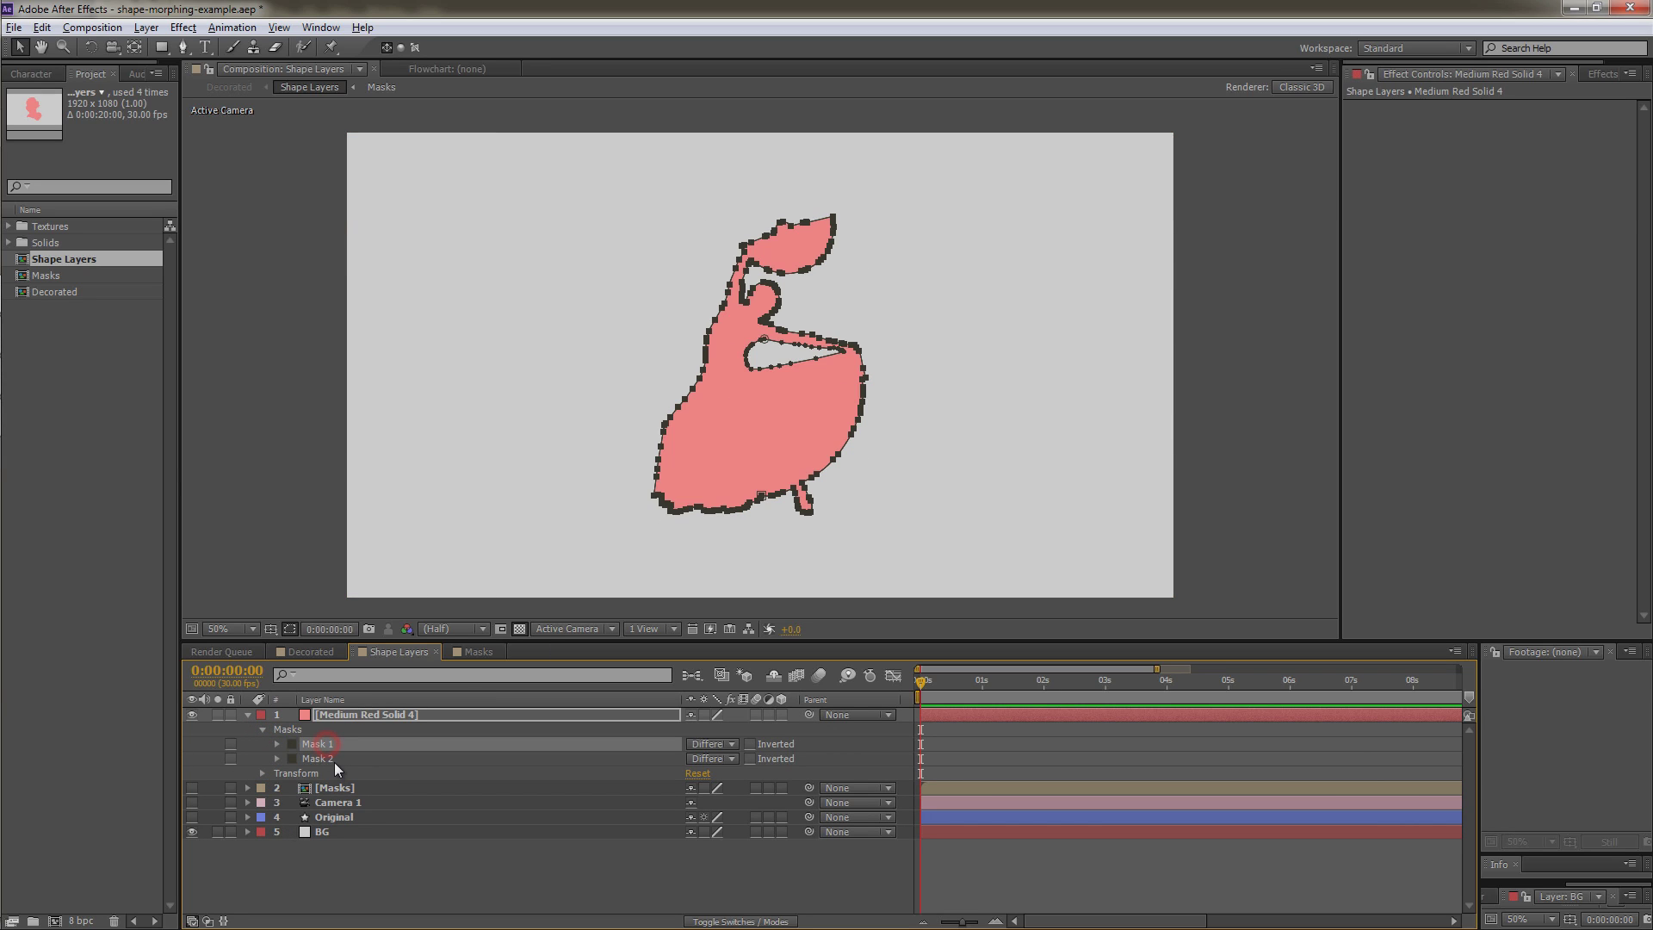
pyautogui.keyDown('shift'); pyautogui.click(334, 762); pyautogui.keyUp('shift')
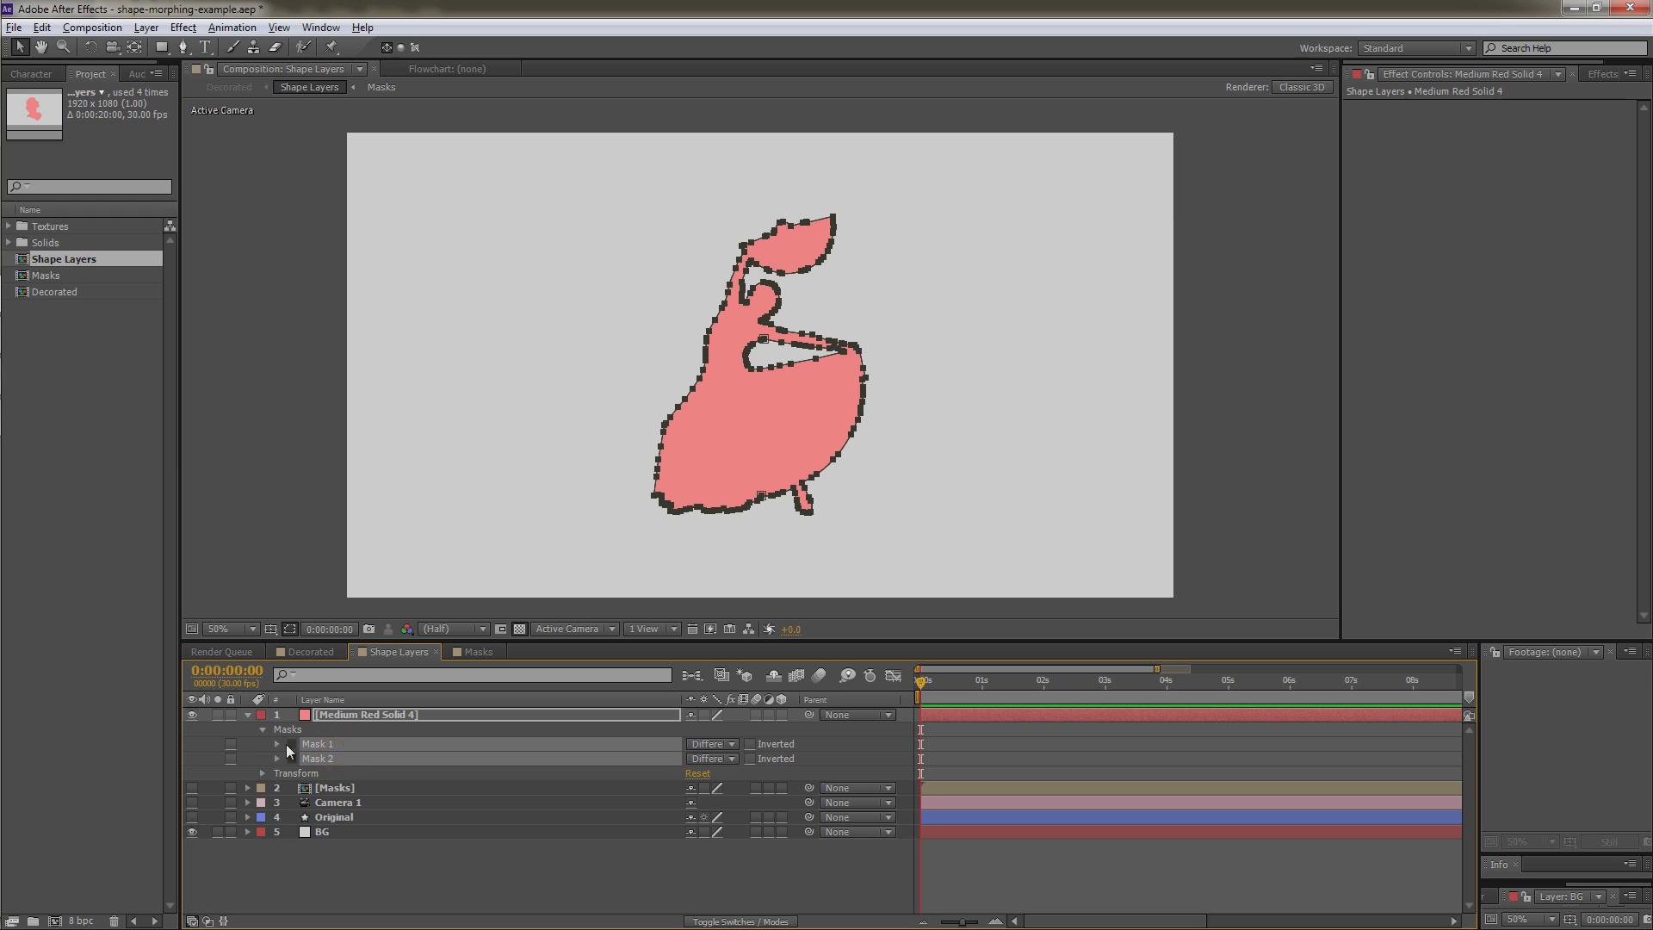
pyautogui.click(276, 743)
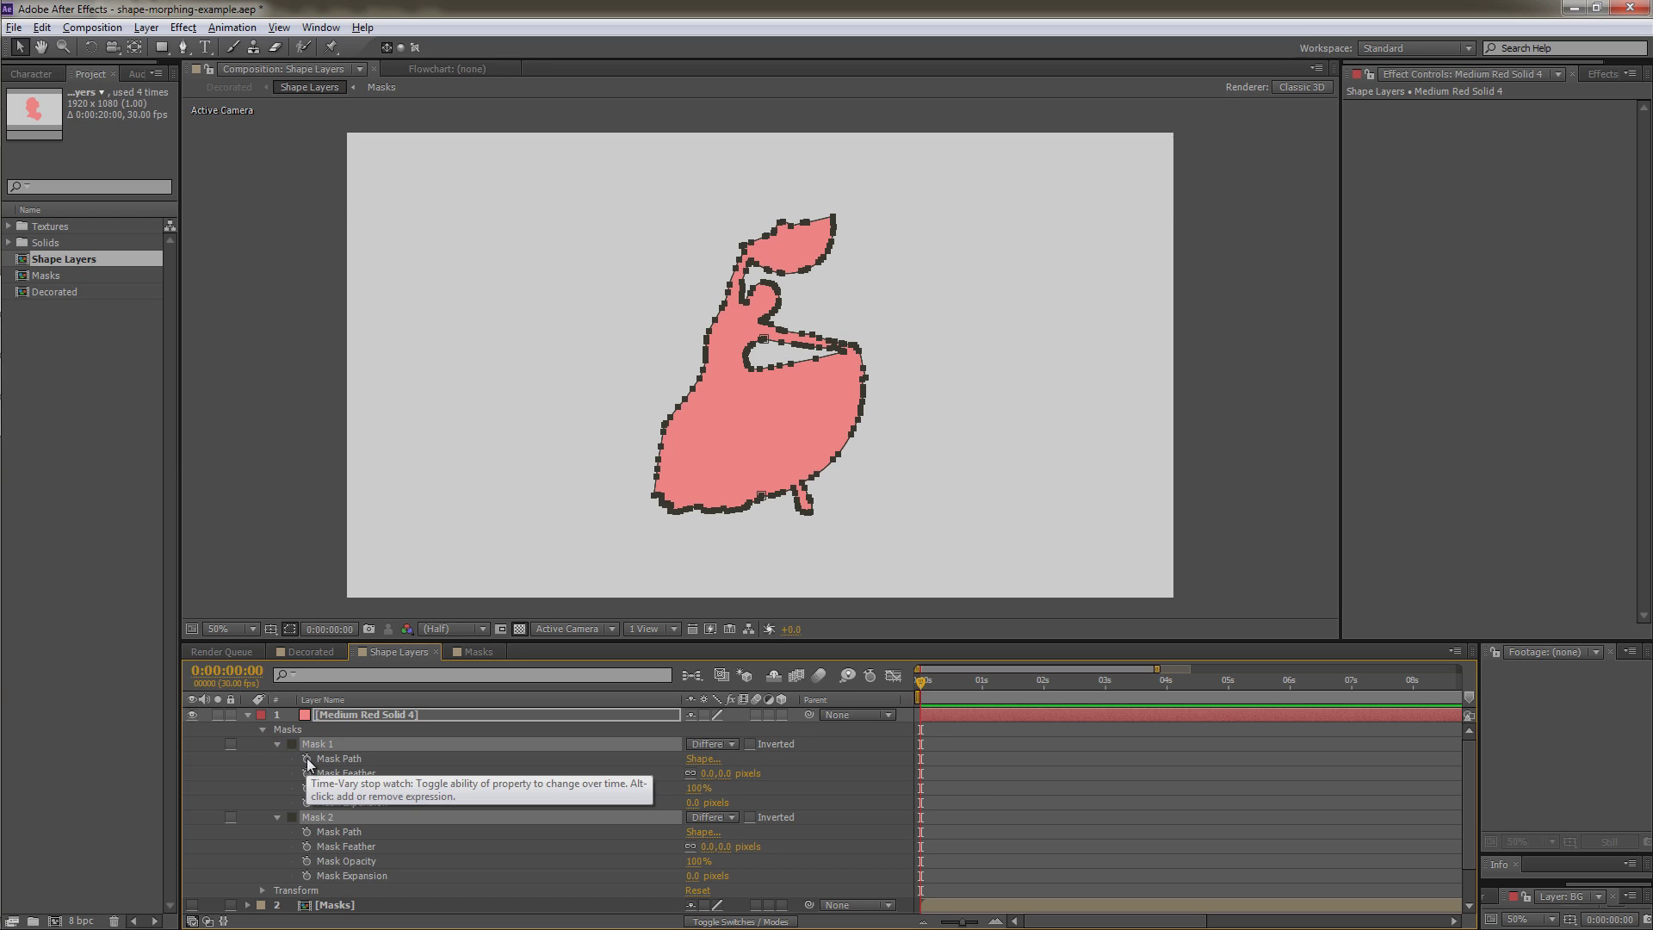
# Step: Keyframe both mask paths at 0s and mirror them horizontally with Free Transform Points at 0:00:02:01
pyautogui.click(306, 759)
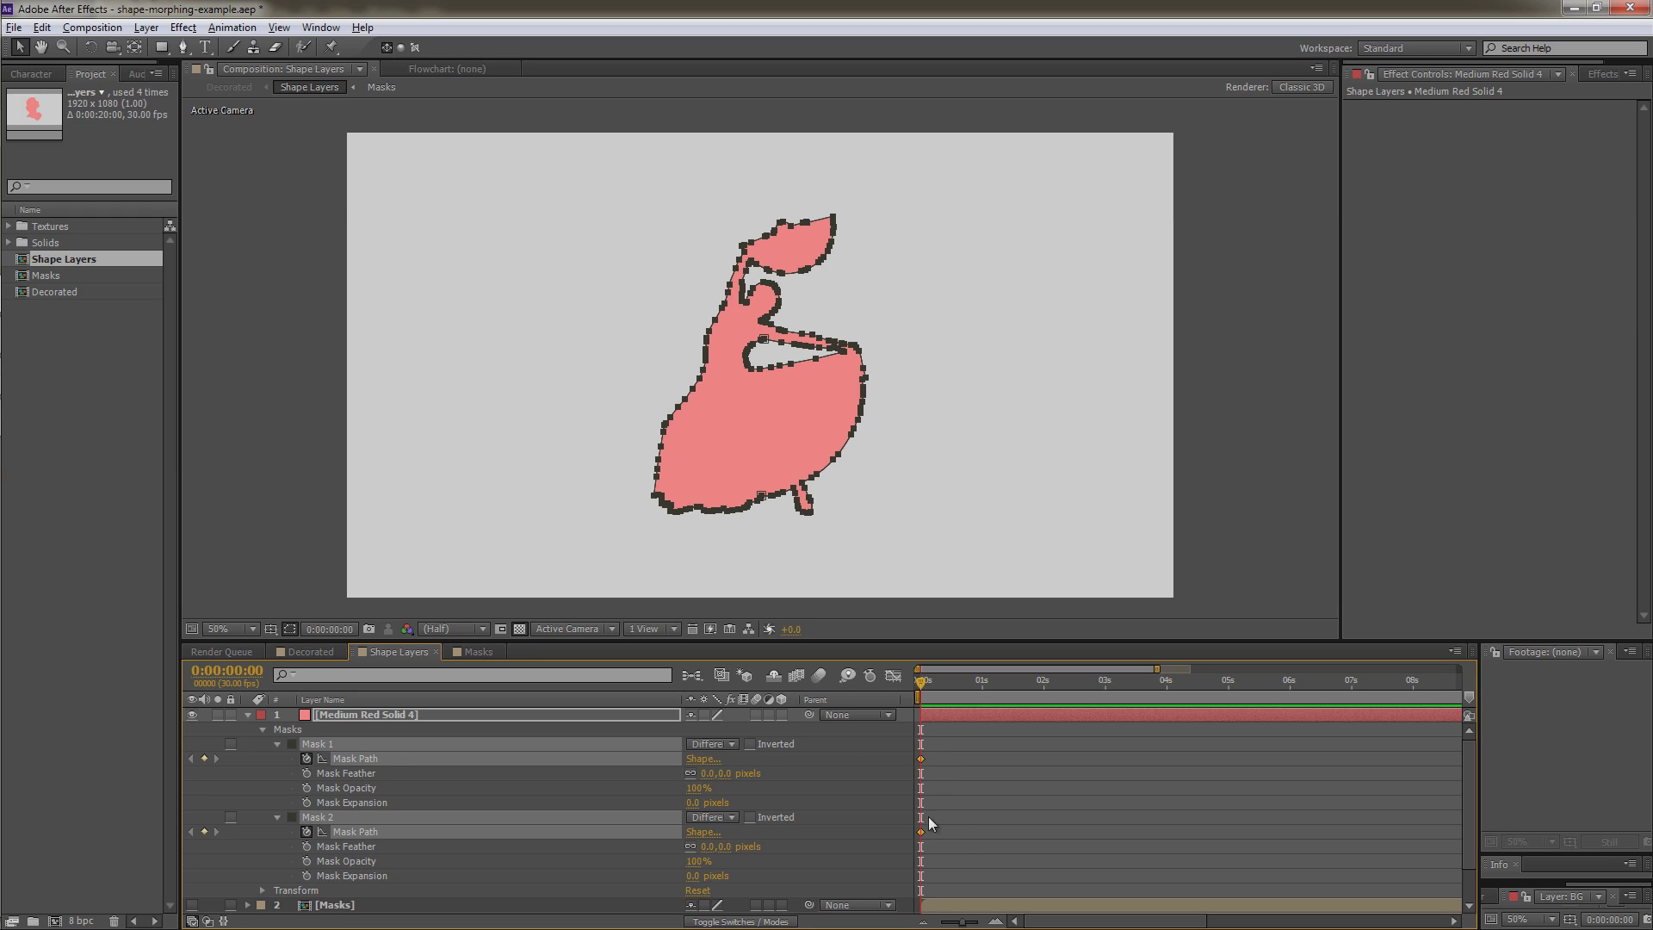
pyautogui.click(1065, 681)
pyautogui.click(1045, 684)
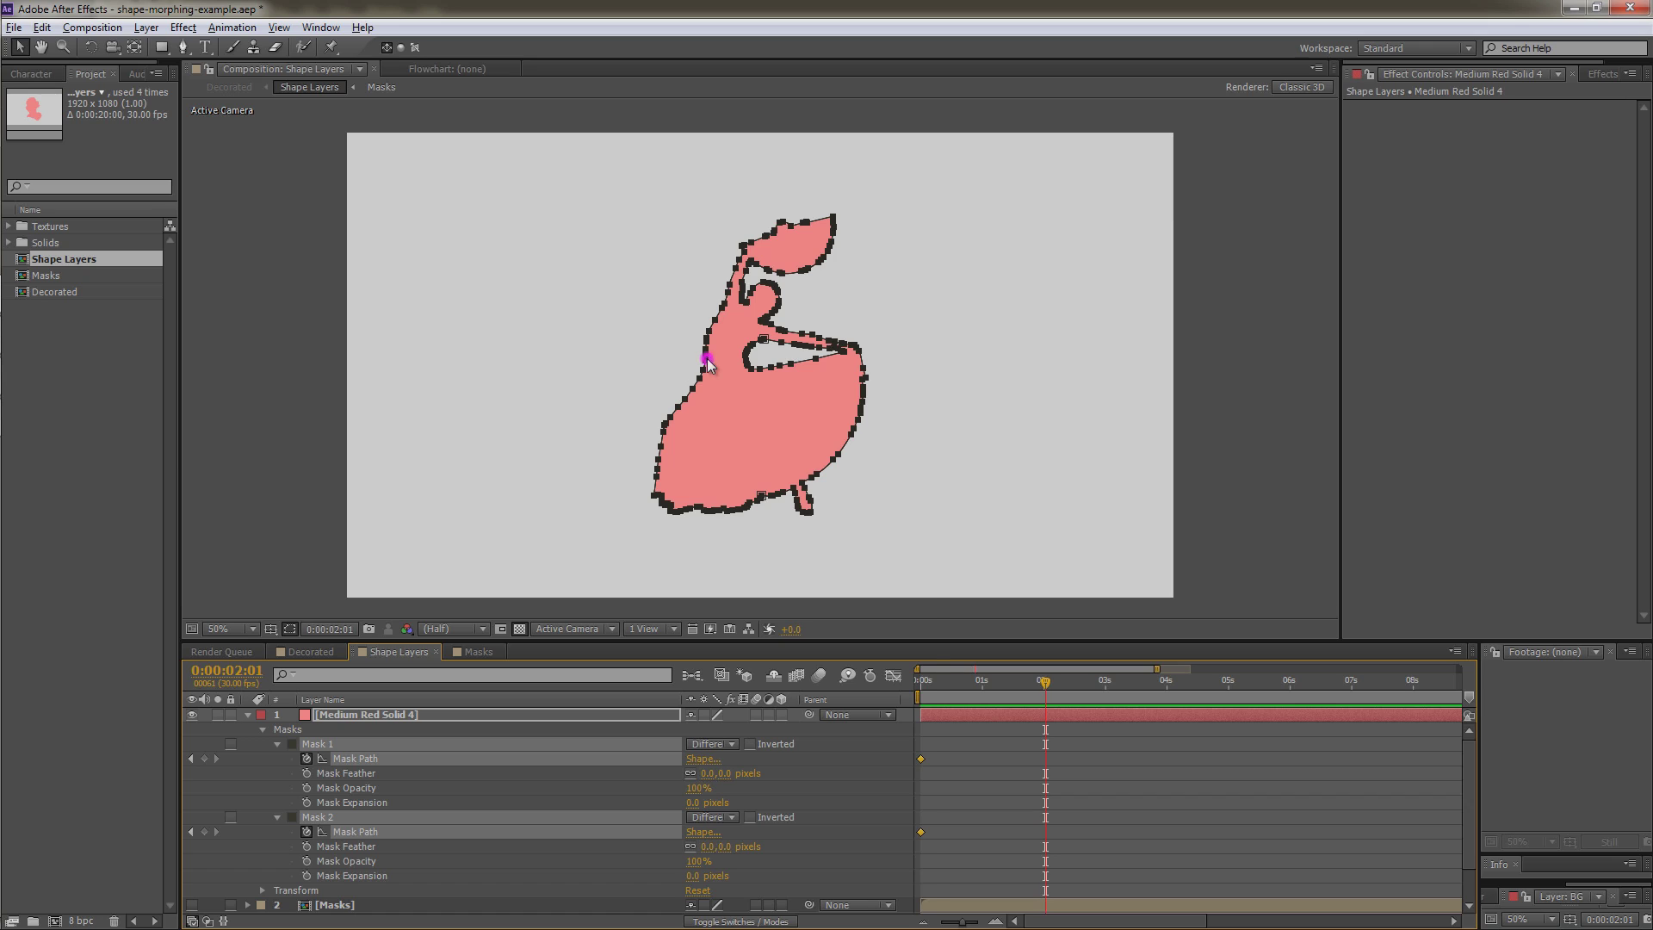
pyautogui.rightClick(706, 362)
pyautogui.moveTo(797, 313)
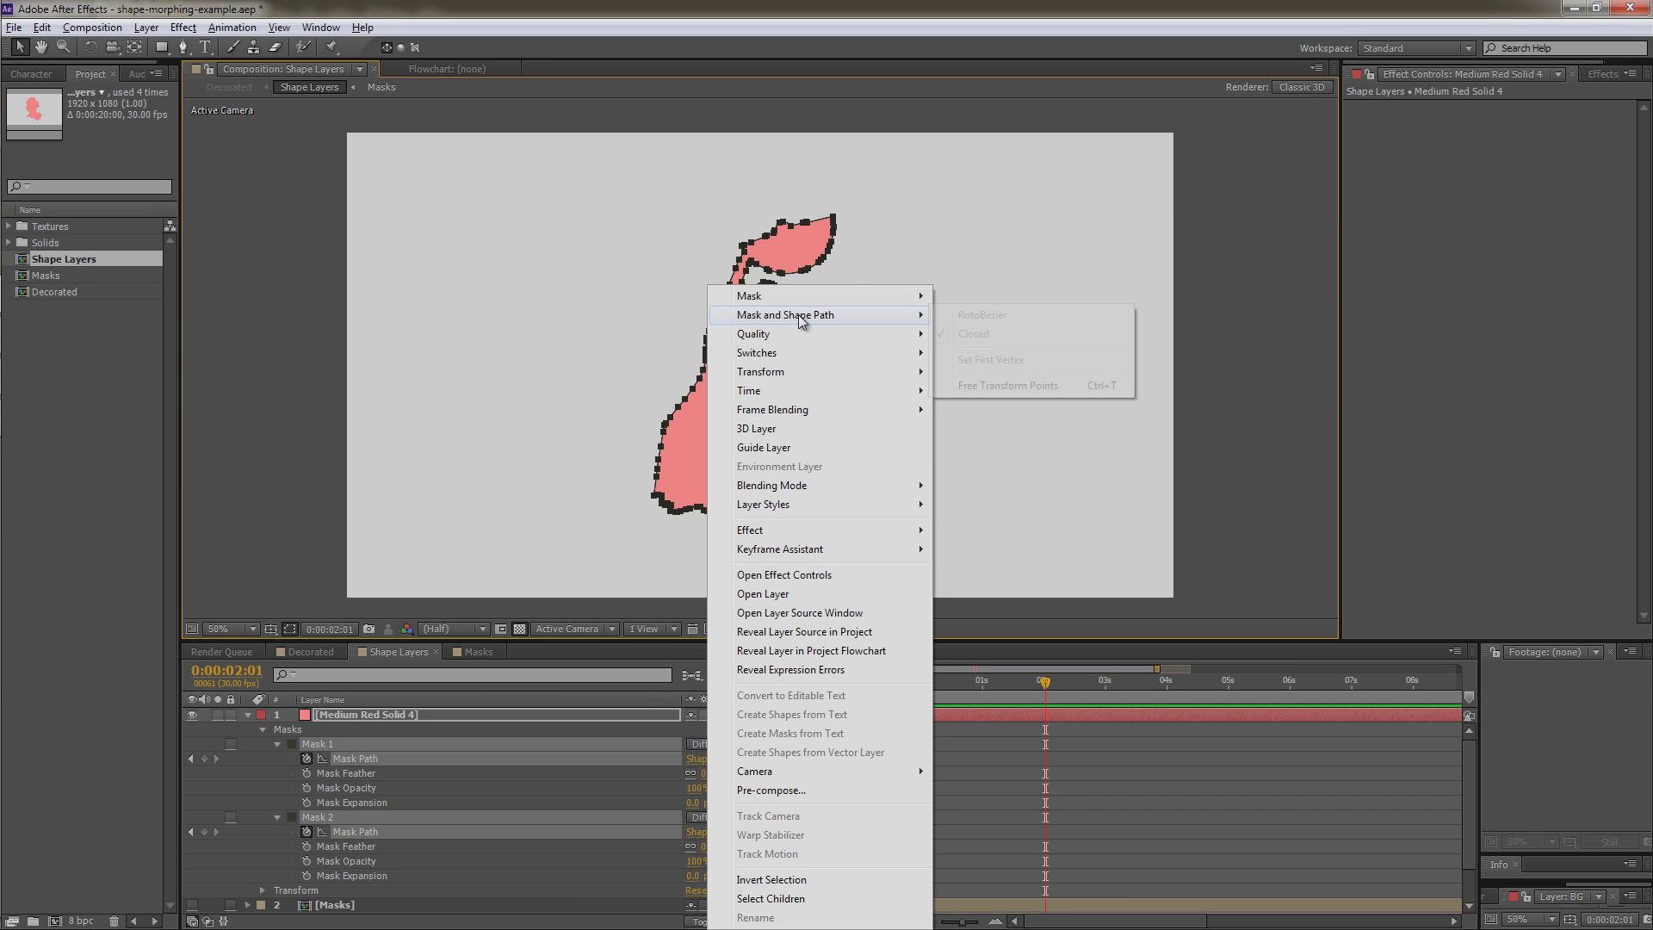
pyautogui.click(979, 384)
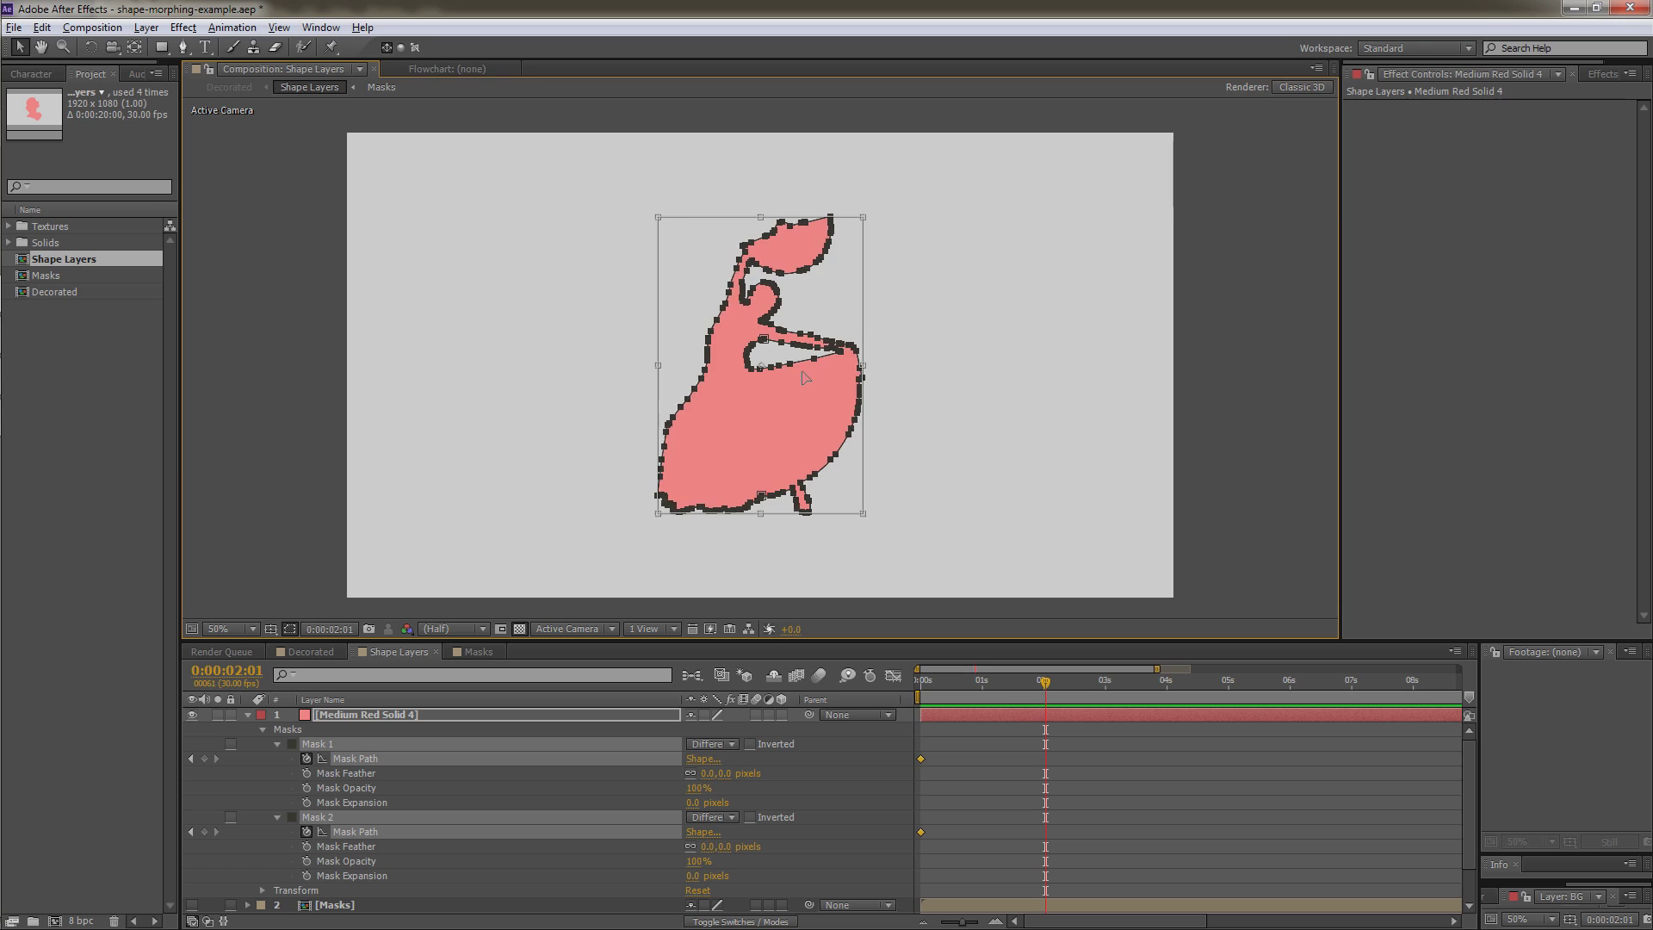
pyautogui.moveTo(867, 365); pyautogui.dragTo(670, 380)
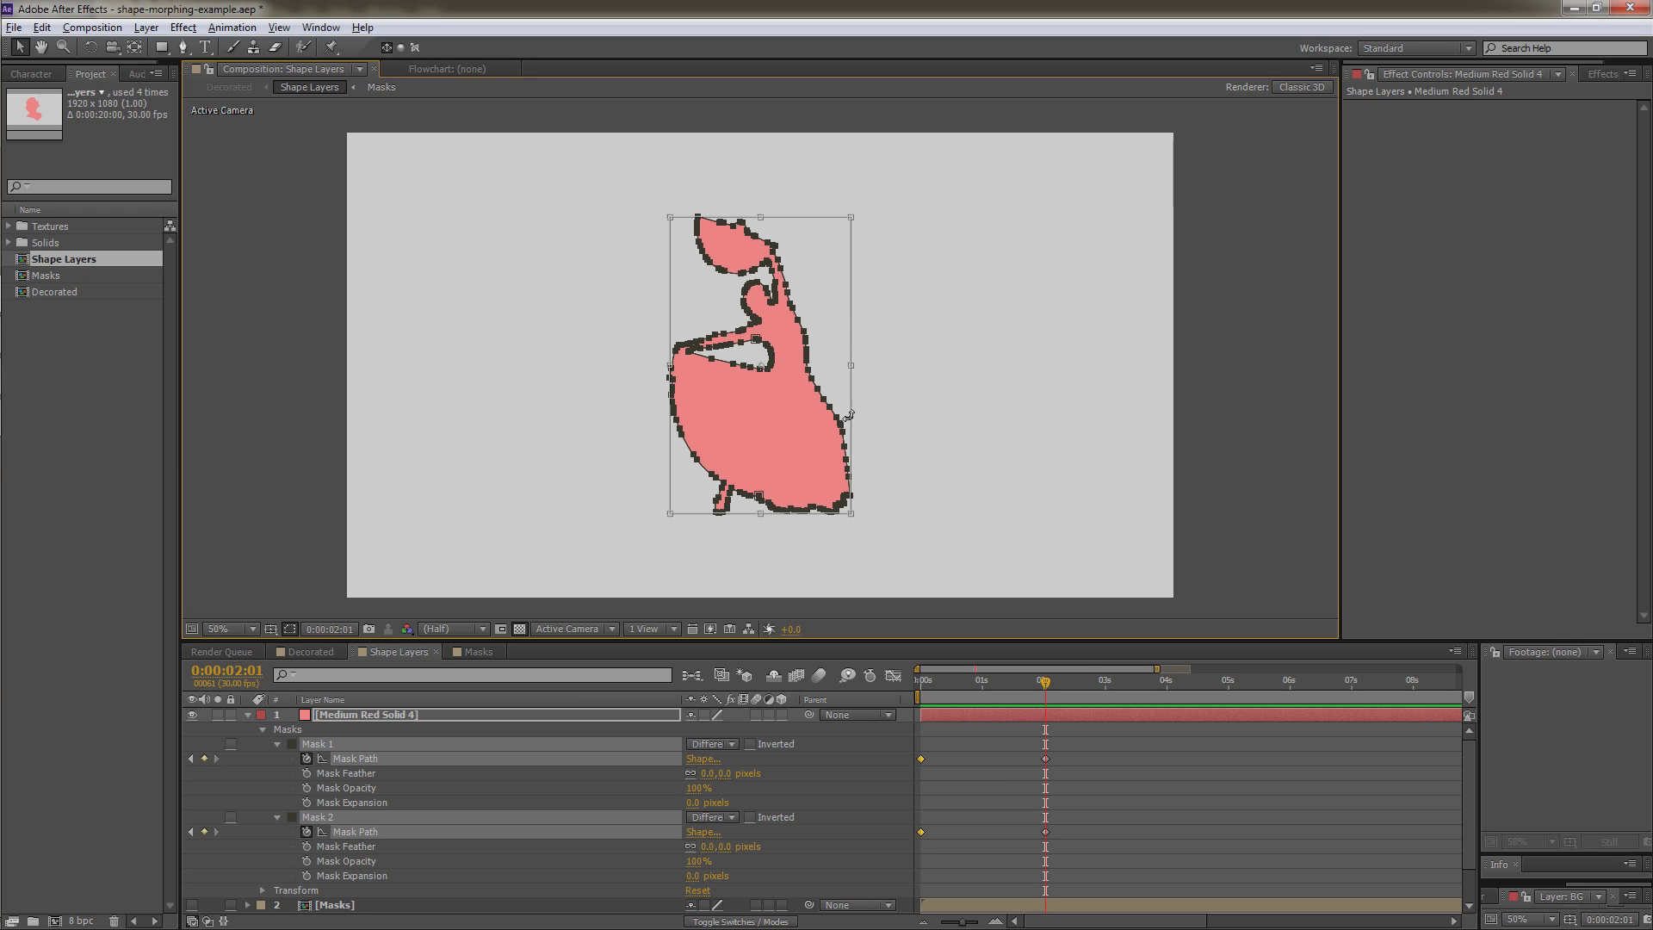
# Step: Move the second mask path keyframes earlier to about 1 second and preview the retimed morph
pyautogui.press('KP_0')
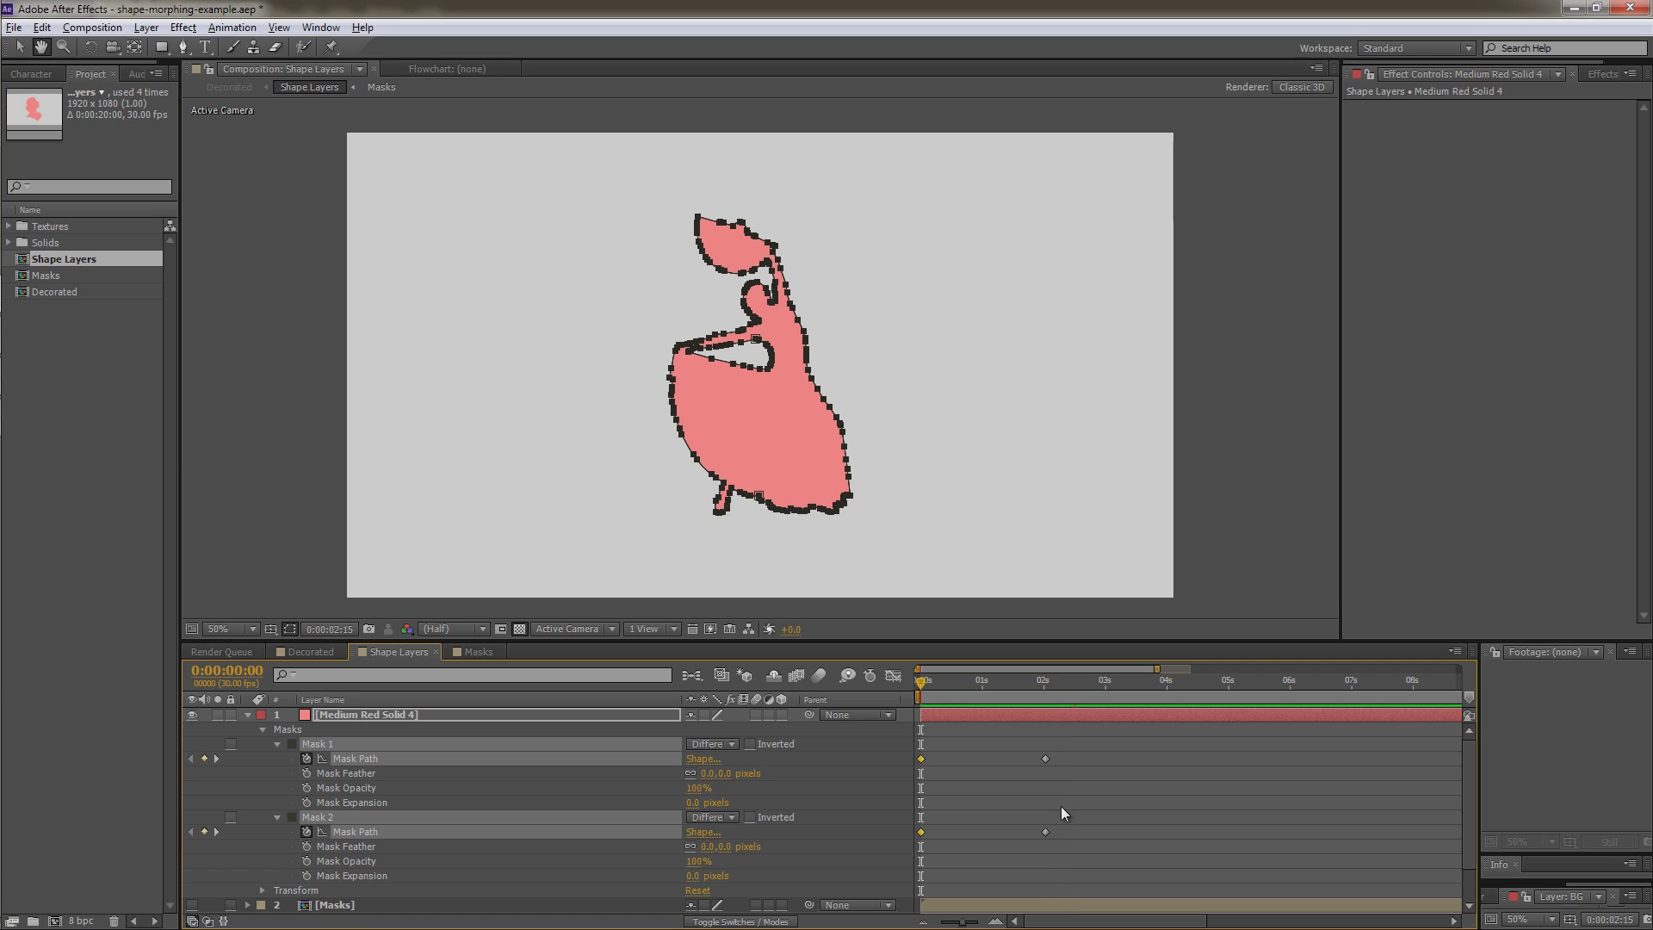
pyautogui.moveTo(1003, 845); pyautogui.dragTo(1045, 758)
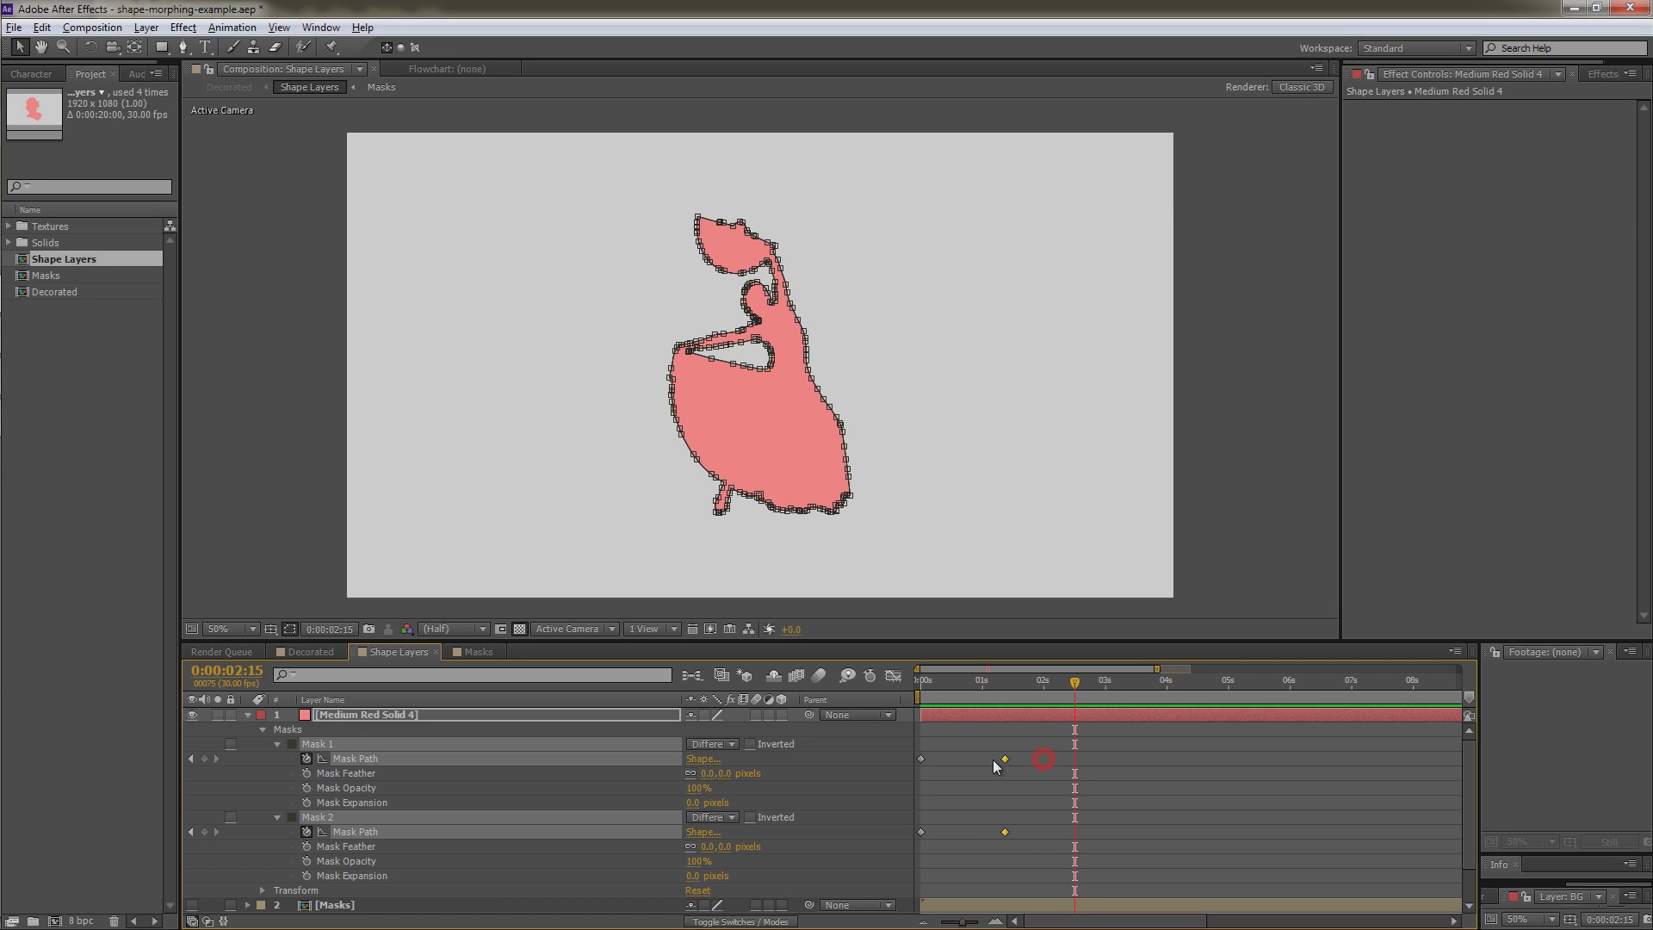
pyautogui.moveTo(1005, 758); pyautogui.dragTo(991, 758)
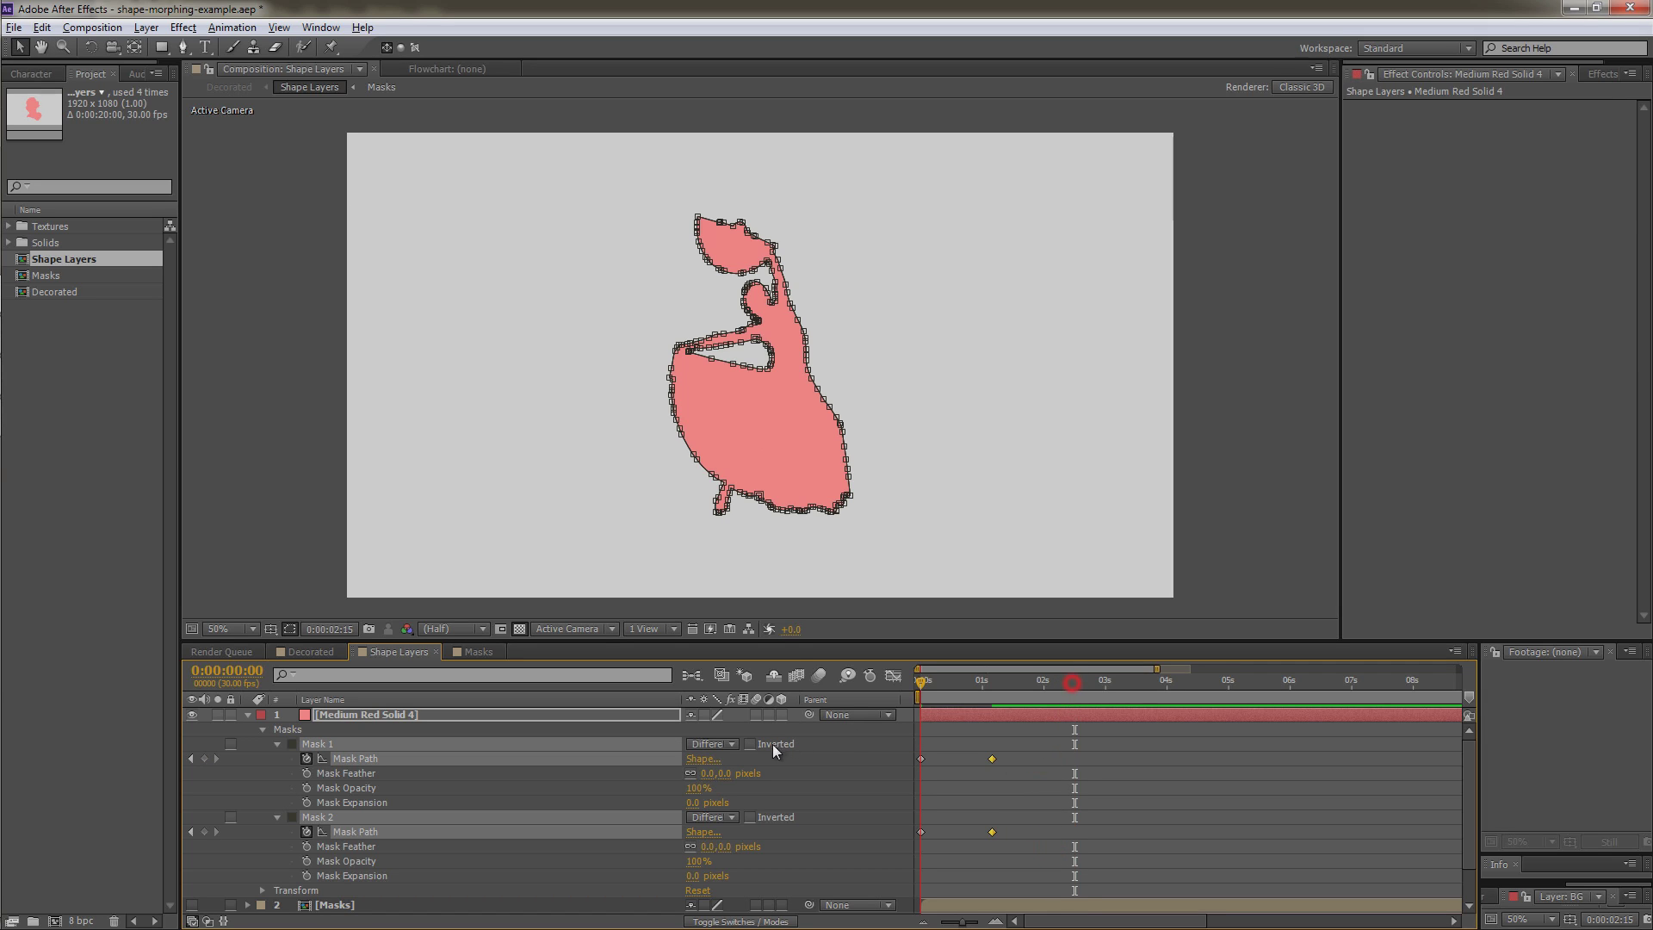
pyautogui.press('Home')
pyautogui.press('space')
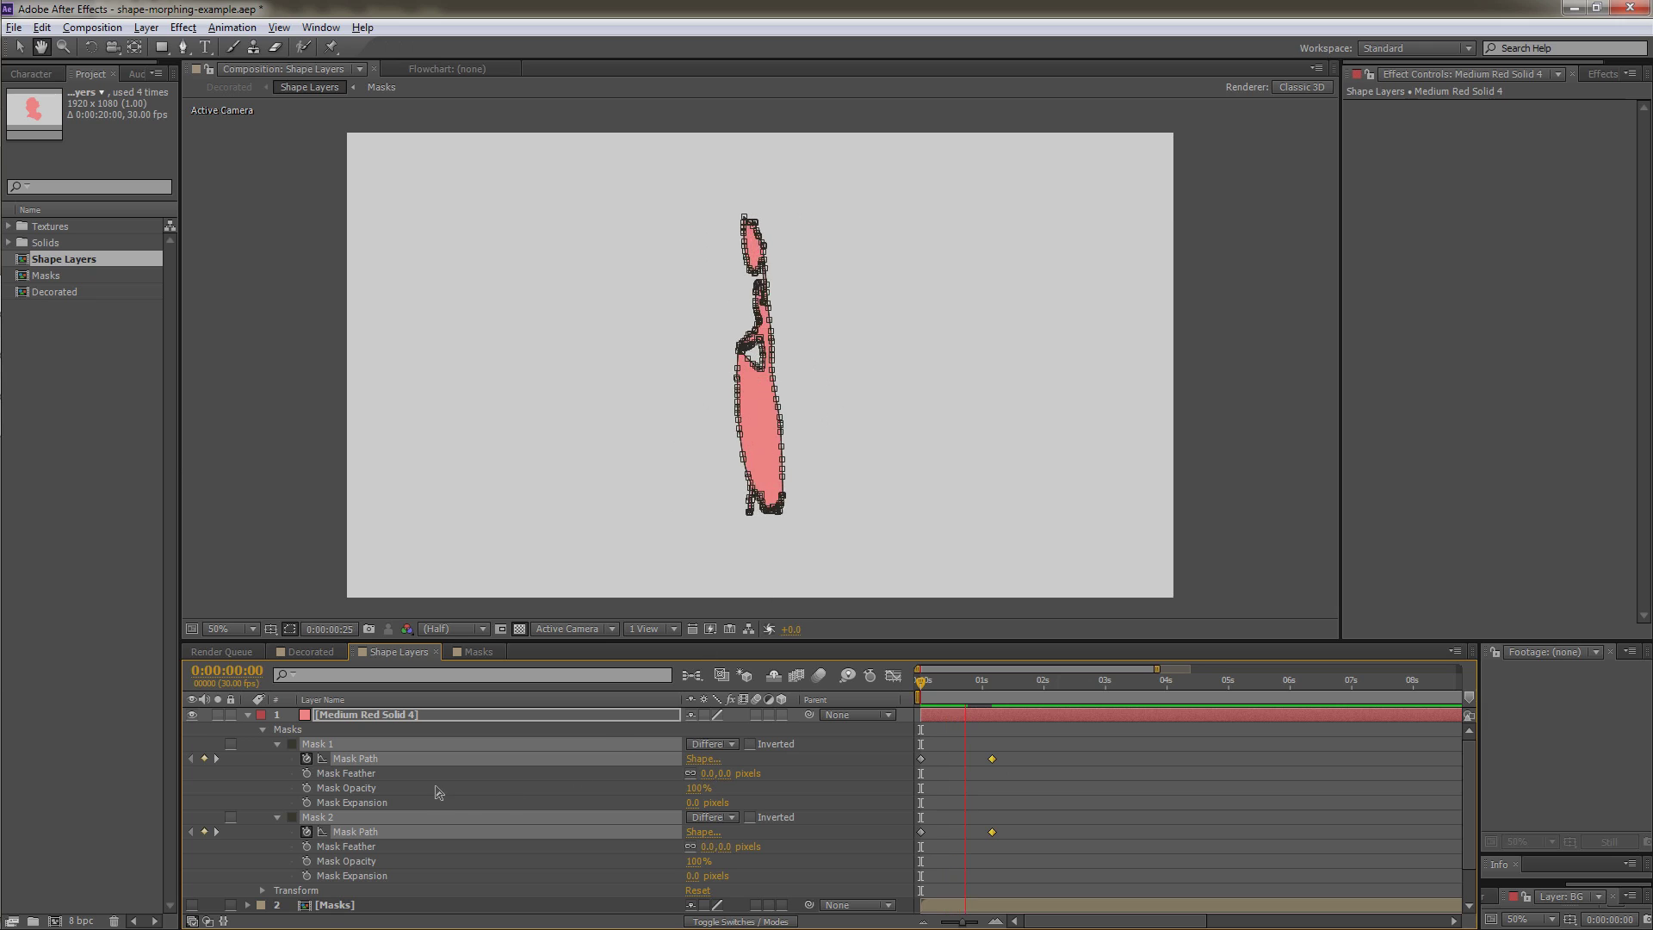
pyautogui.press('space')
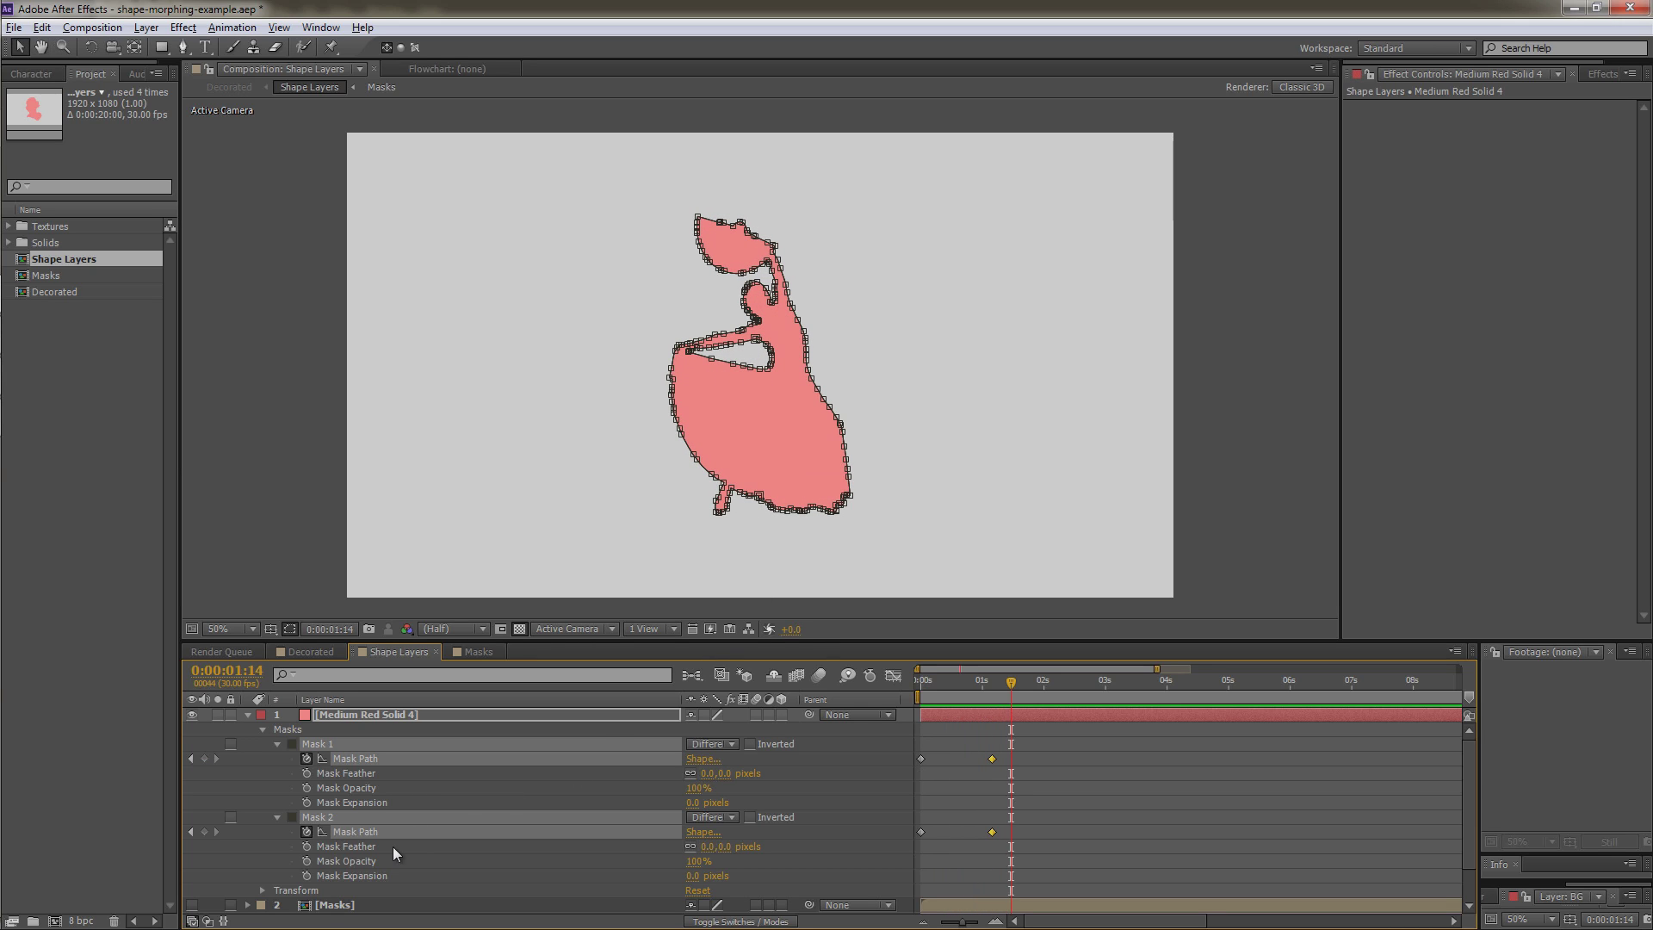
# Step: Collapse the red solid, select the Masks layer, preview the morph, and return to the start
pyautogui.click(382, 713)
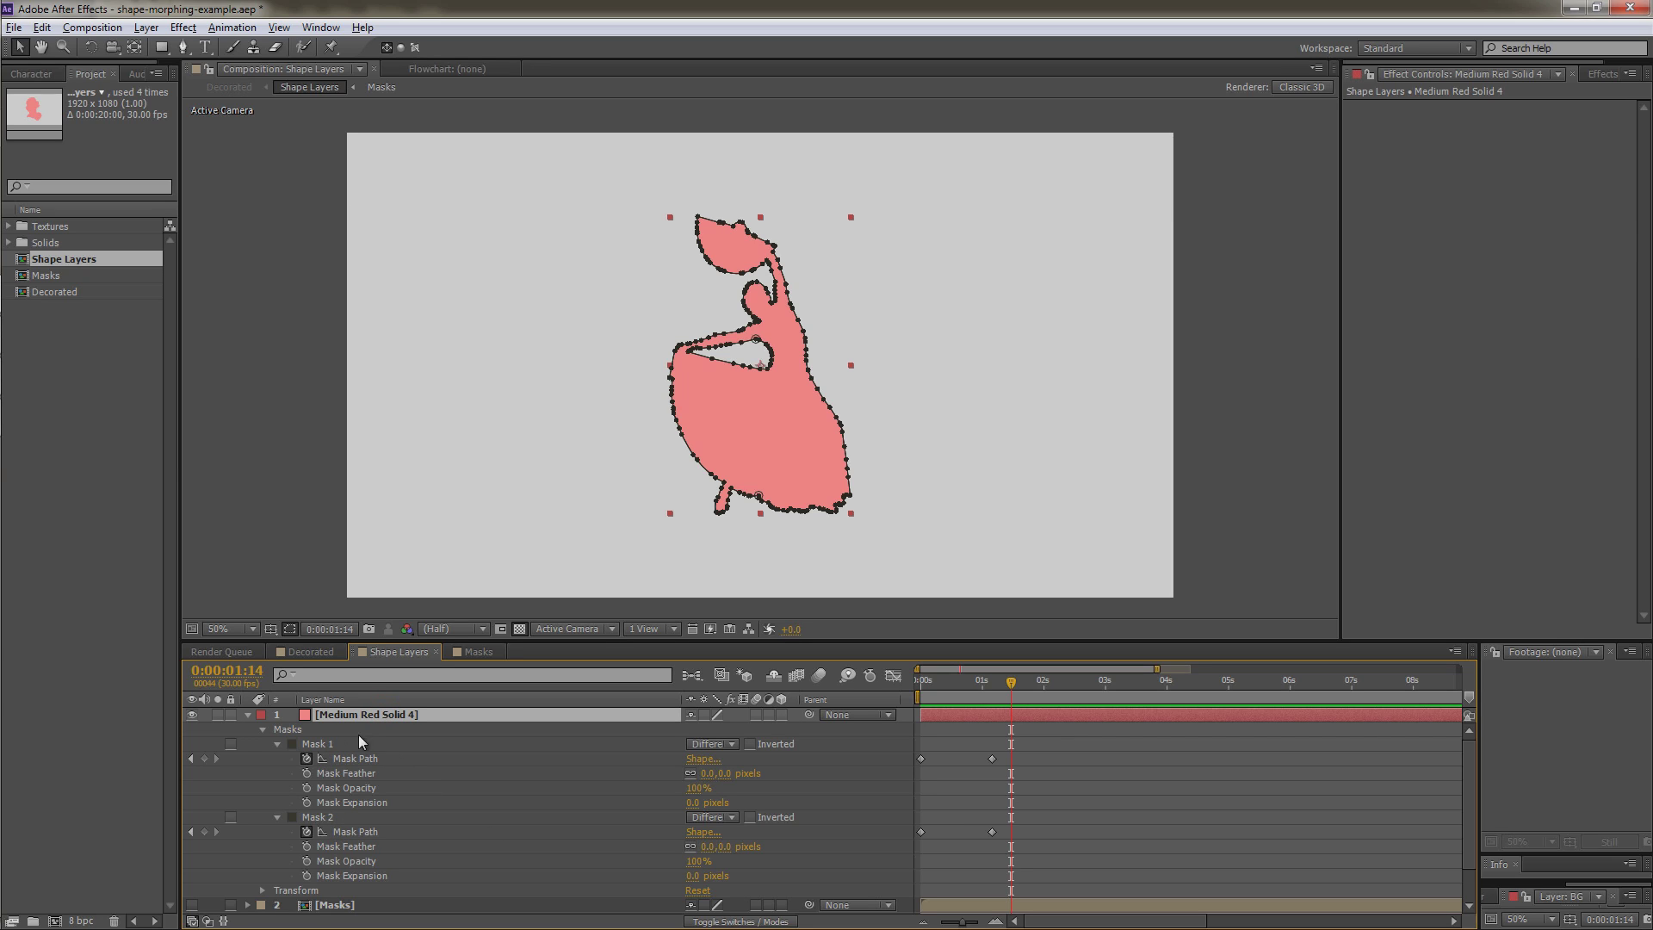
pyautogui.click(247, 716)
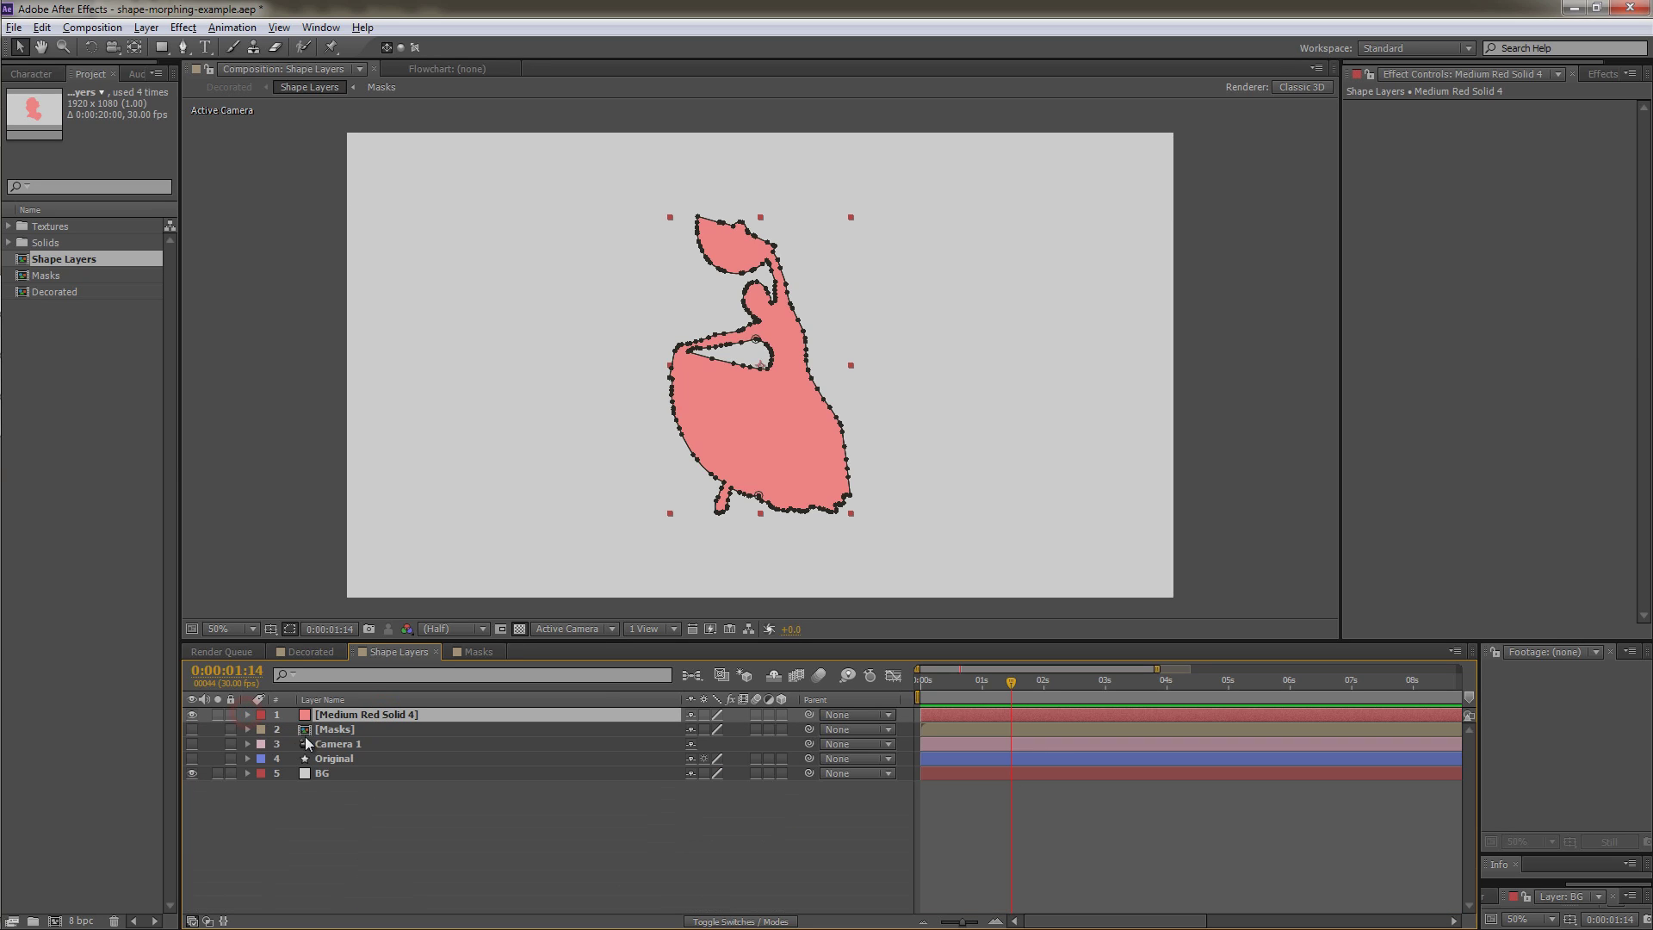
pyautogui.click(346, 732)
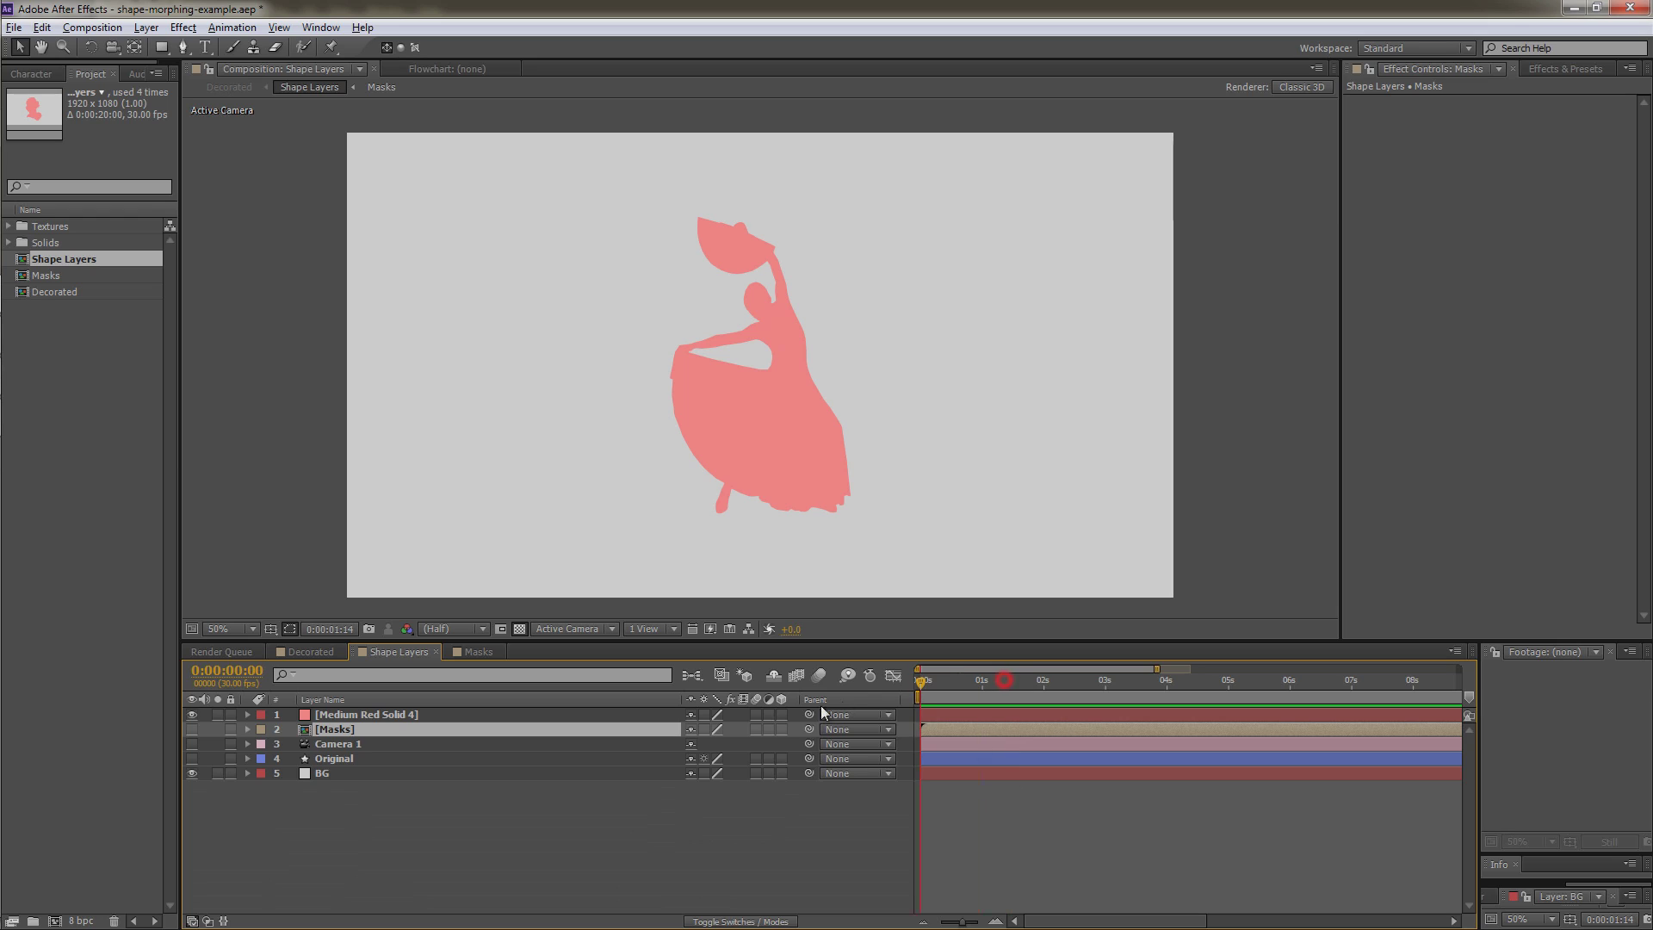
pyautogui.press('KP_0')
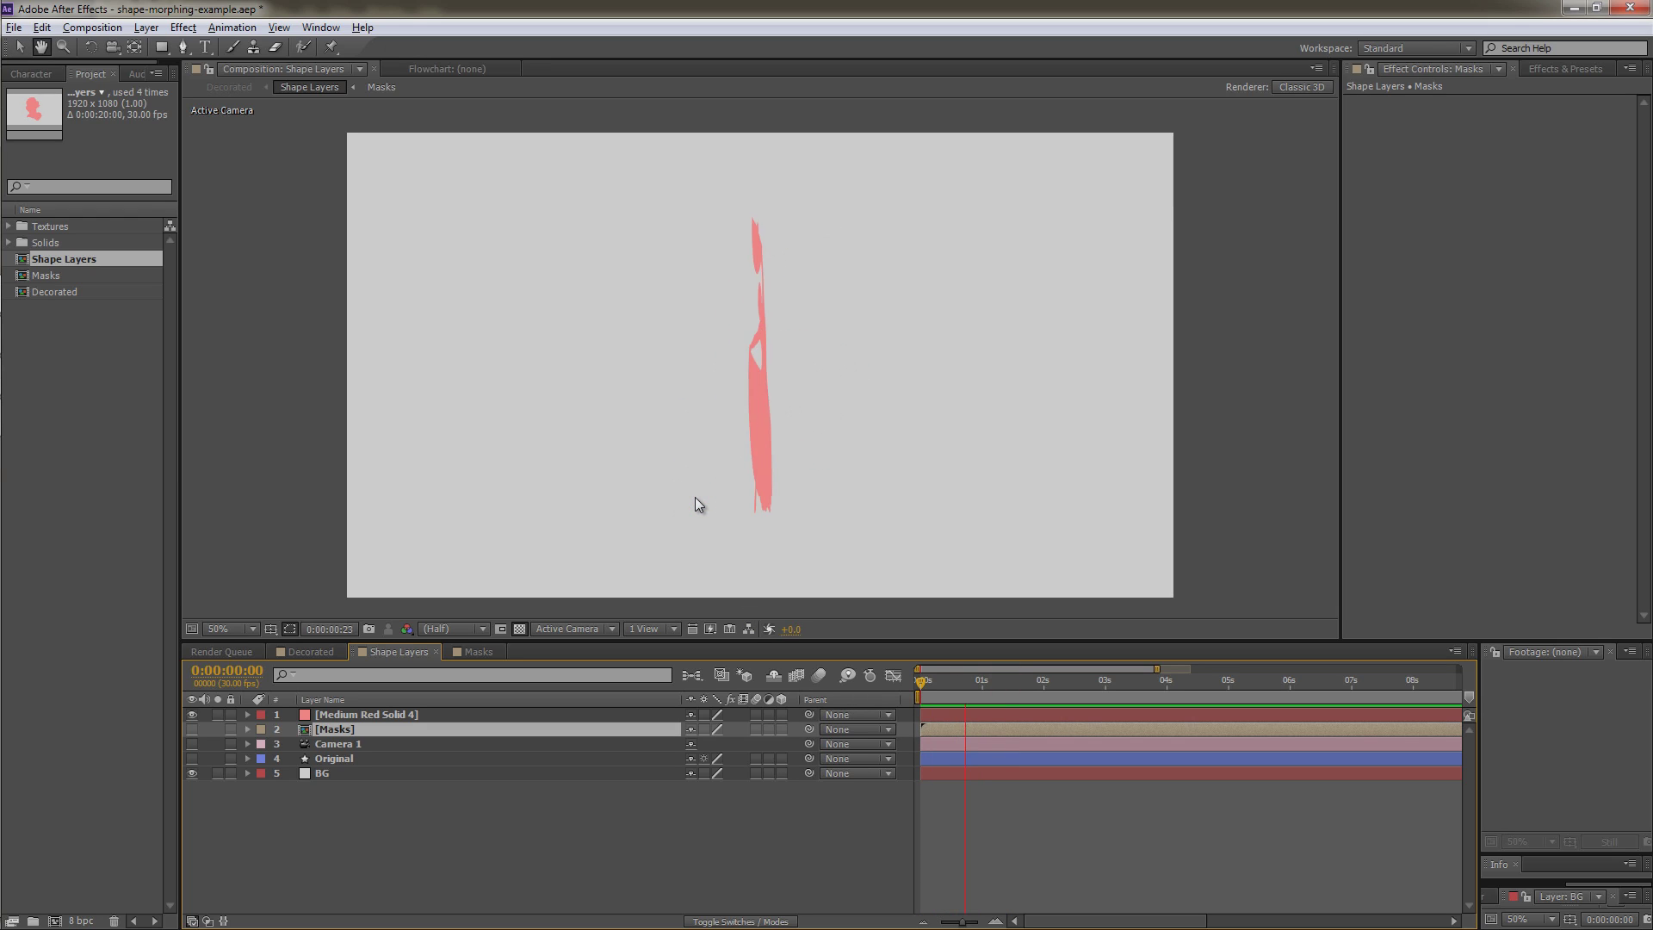
pyautogui.press('space')
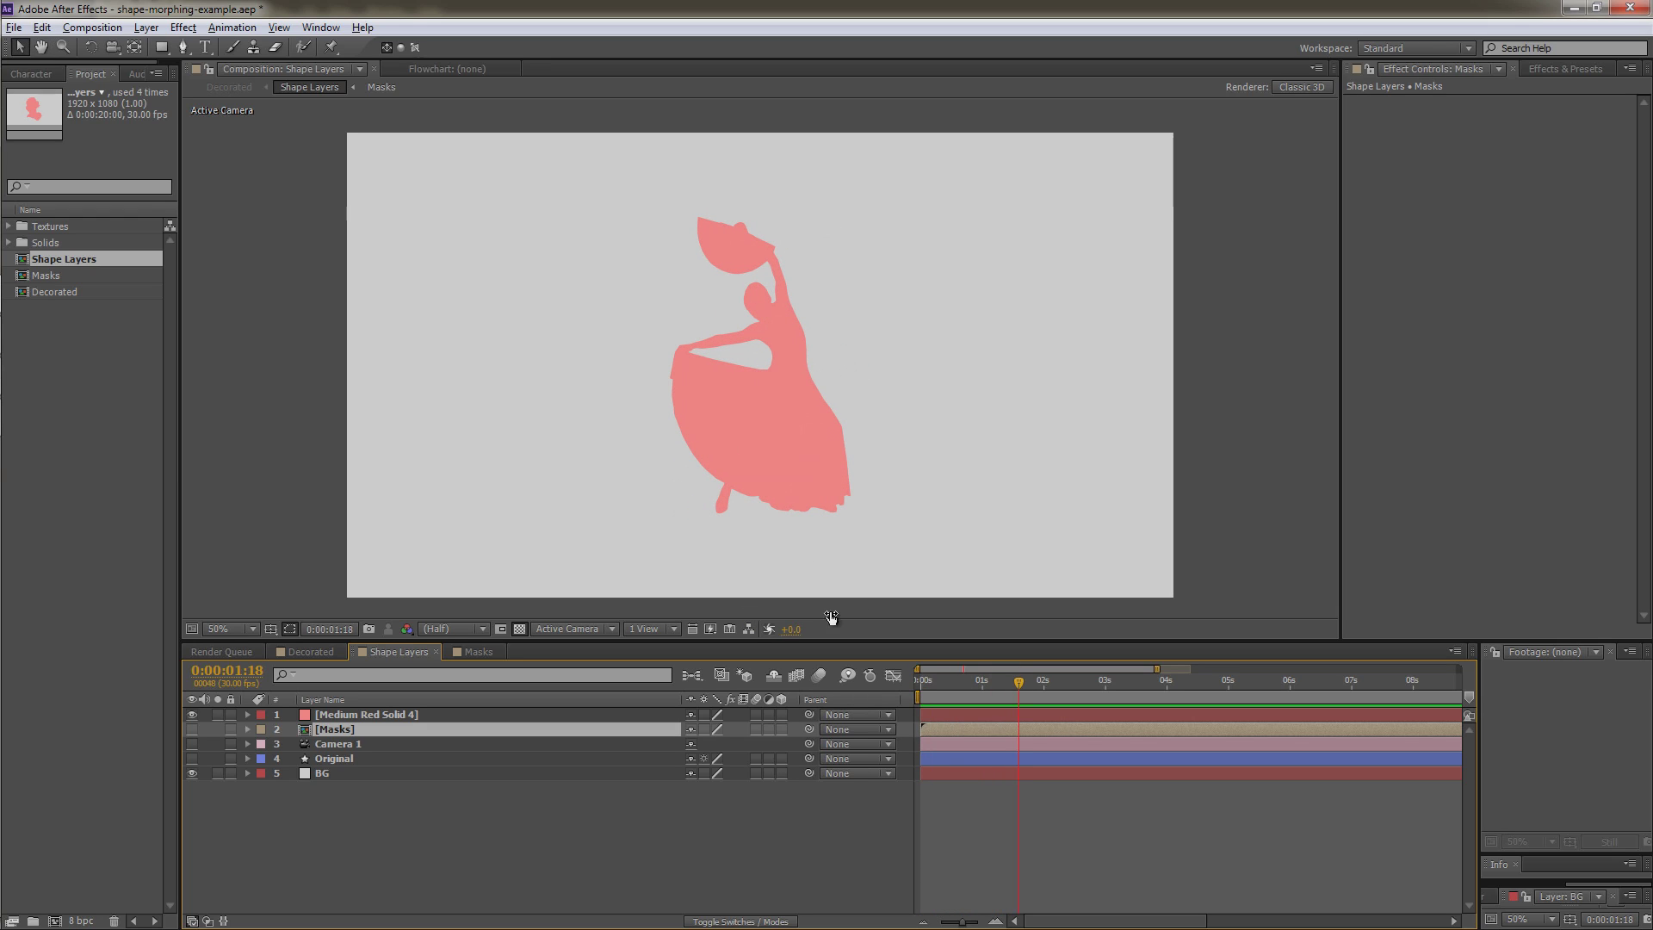
pyautogui.press('Home')
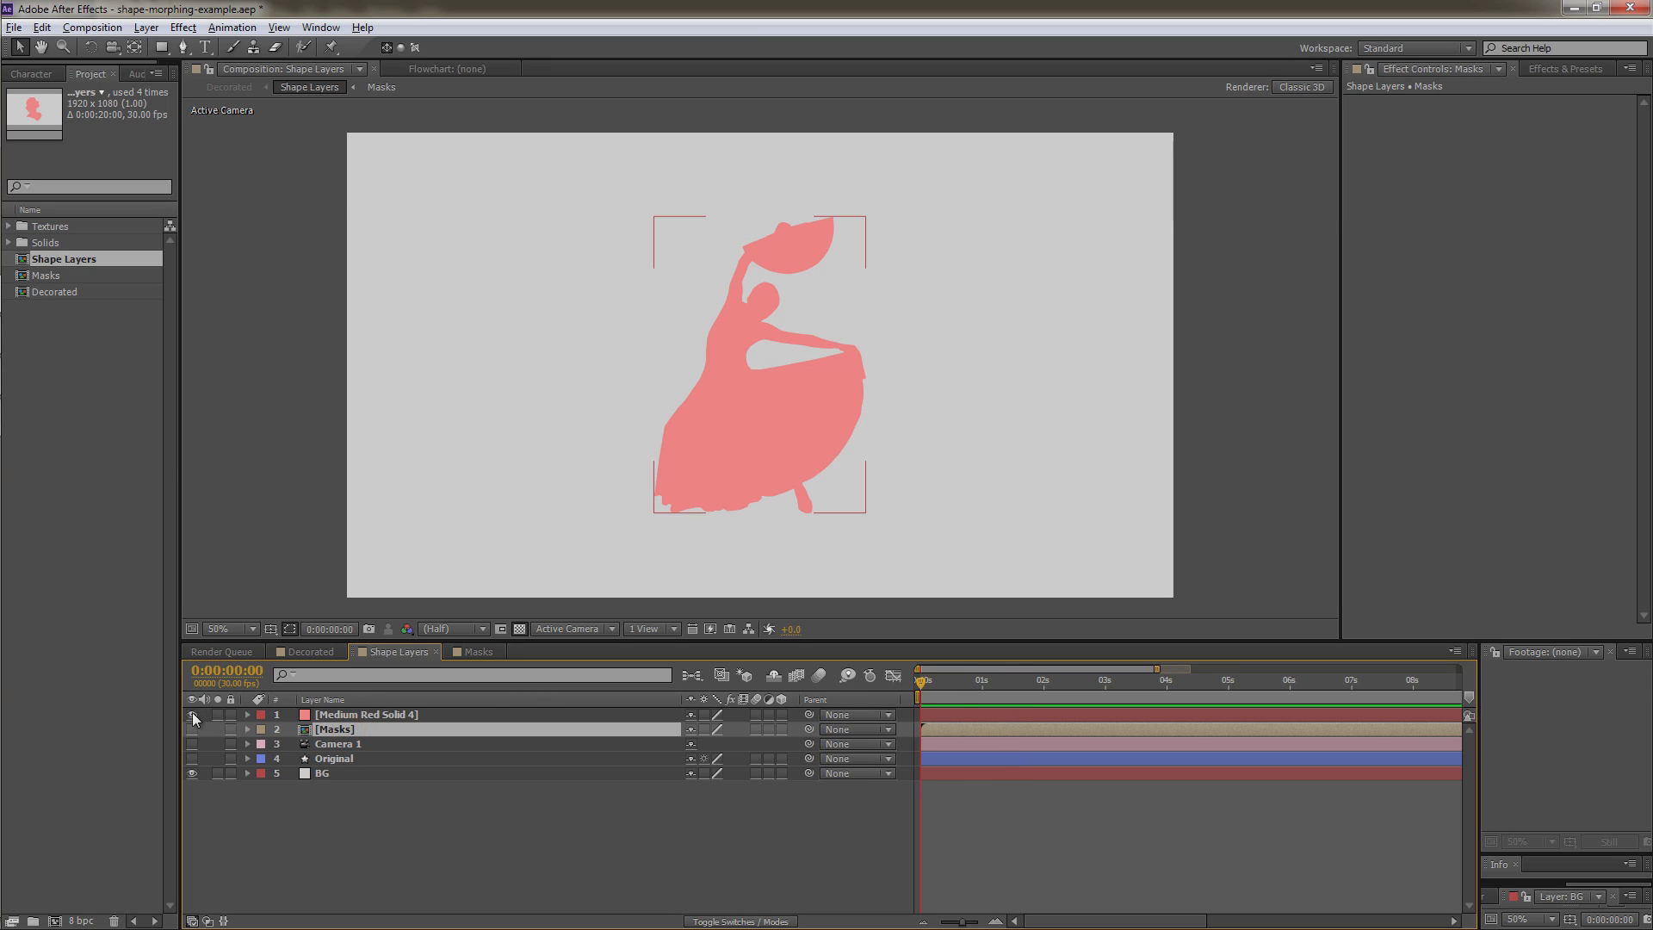
# Step: Hide Medium Red Solid 4 and create a new shape layer
pyautogui.click(192, 715)
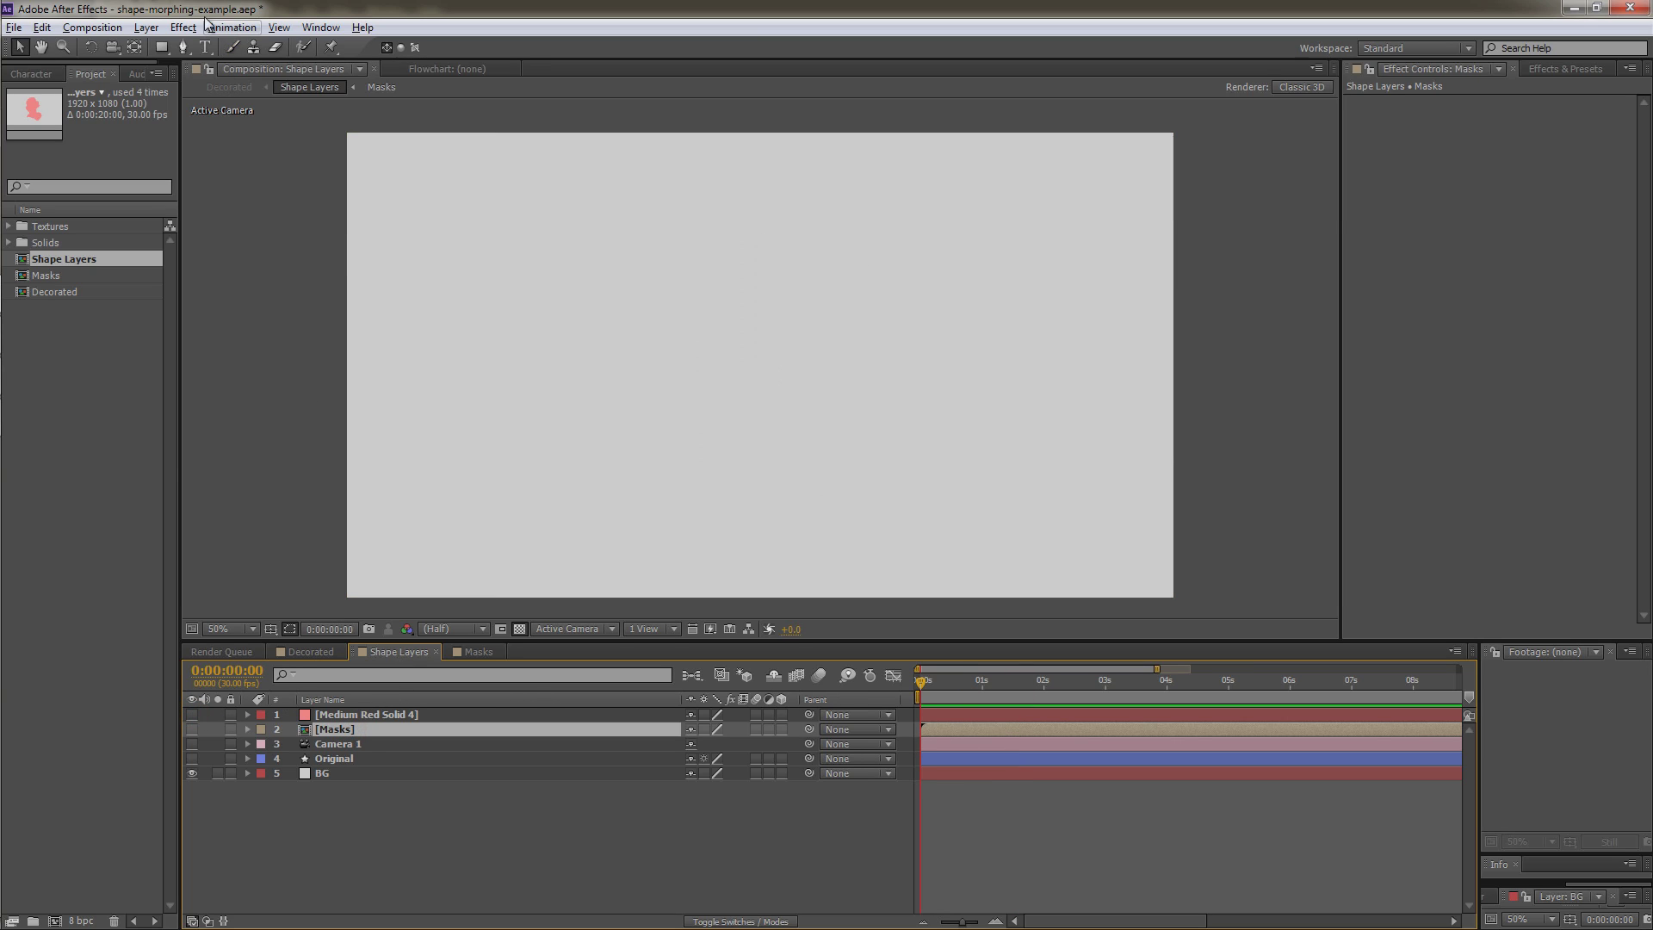
pyautogui.click(146, 27)
pyautogui.moveTo(162, 50)
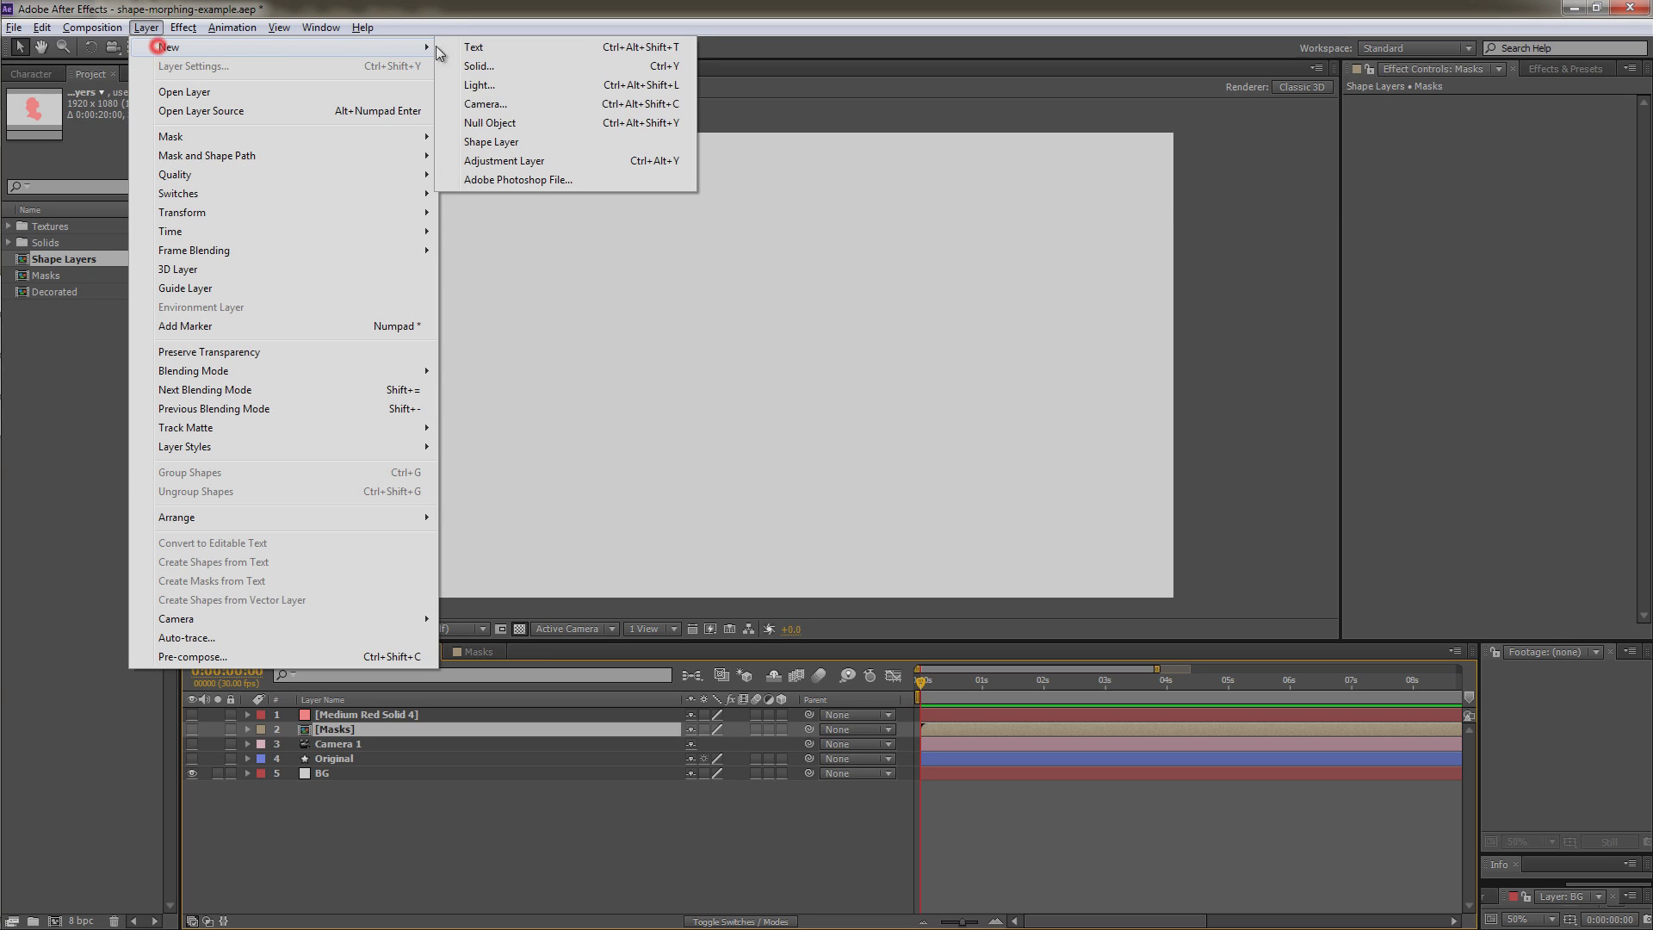
pyautogui.click(479, 144)
# Step: Draw a closed, filled three-point path with the Pen tool, curving the right-hand point
pyautogui.press('q')
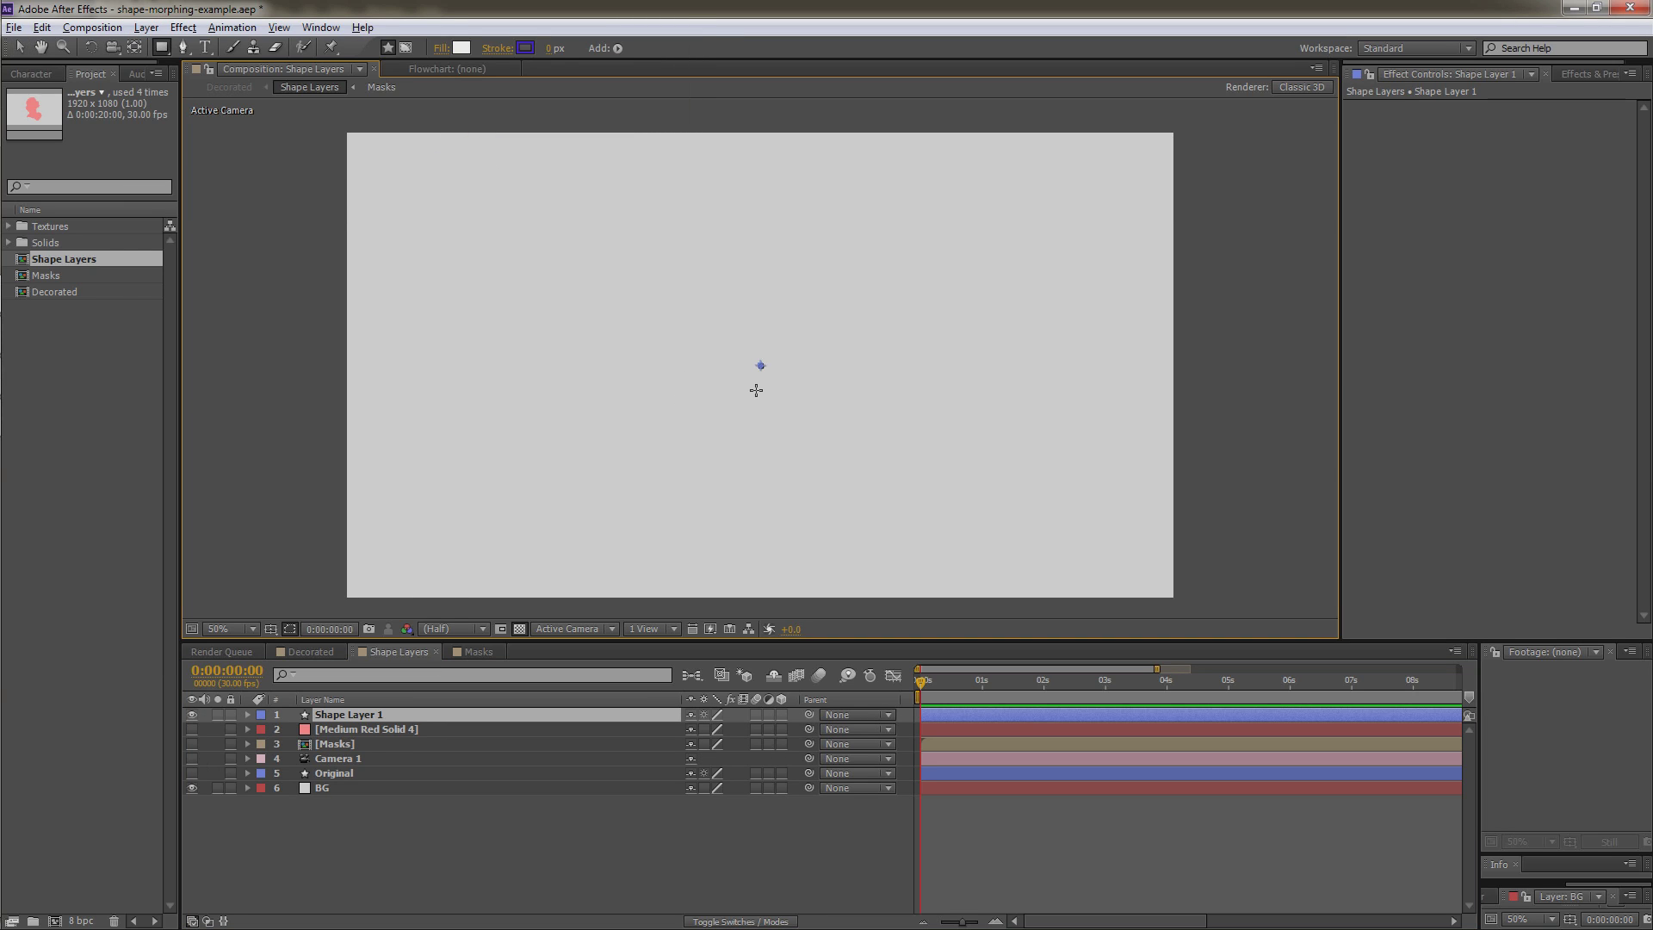
pyautogui.click(182, 49)
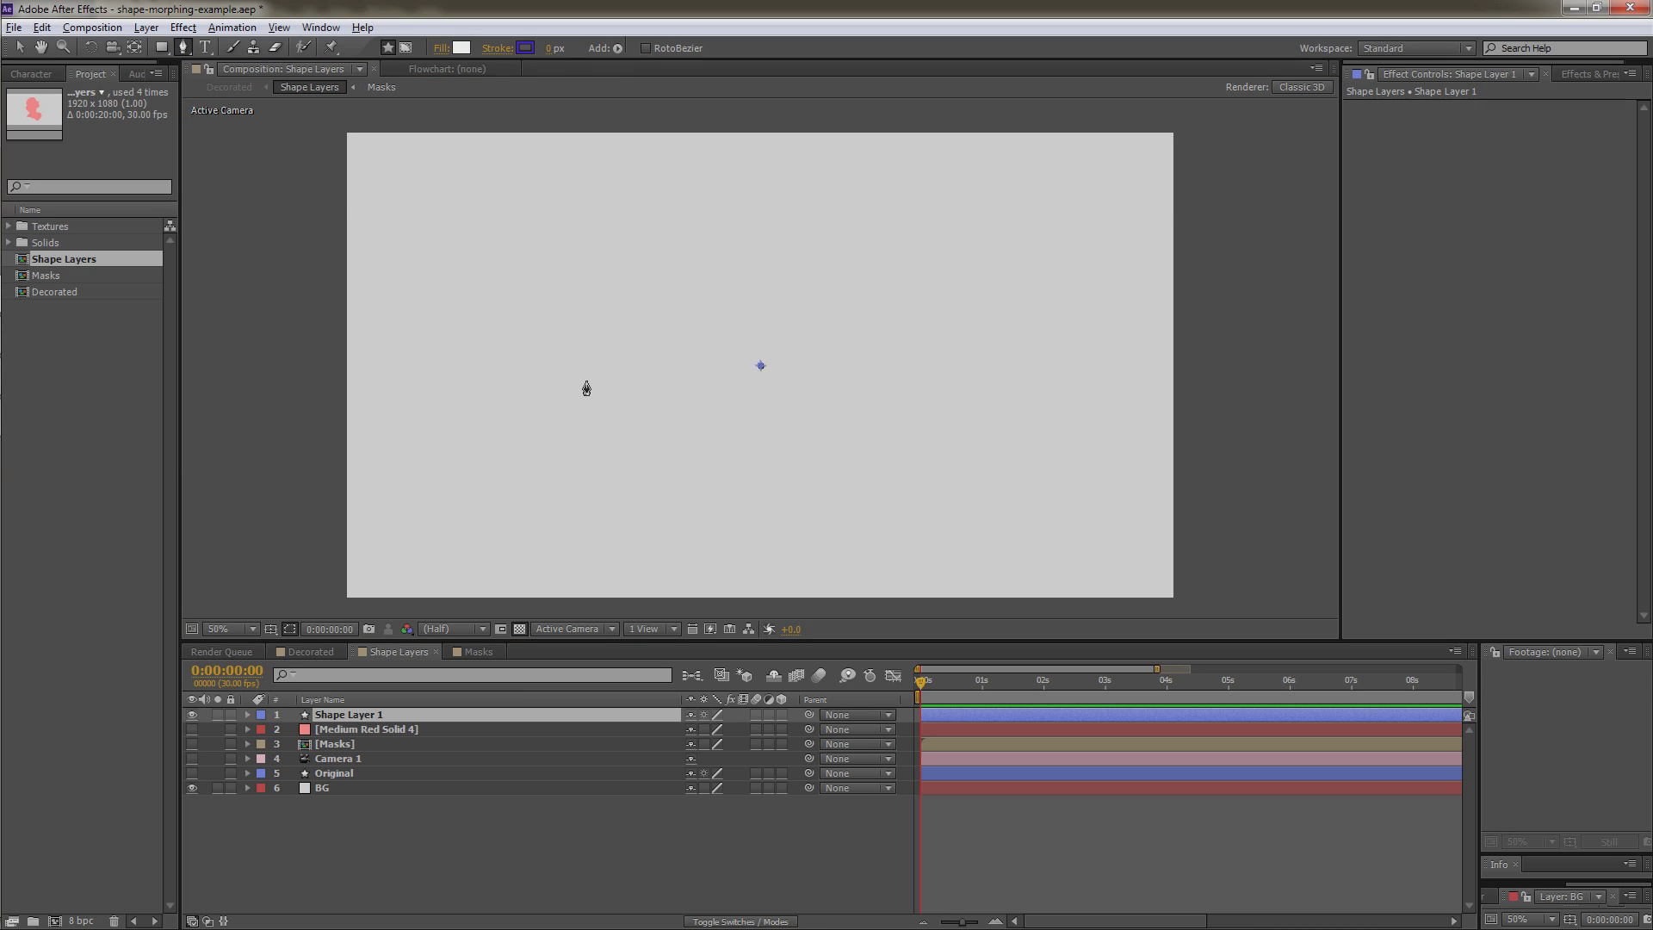
pyautogui.click(721, 295)
pyautogui.click(635, 424)
pyautogui.moveTo(890, 411); pyautogui.dragTo(891, 394)
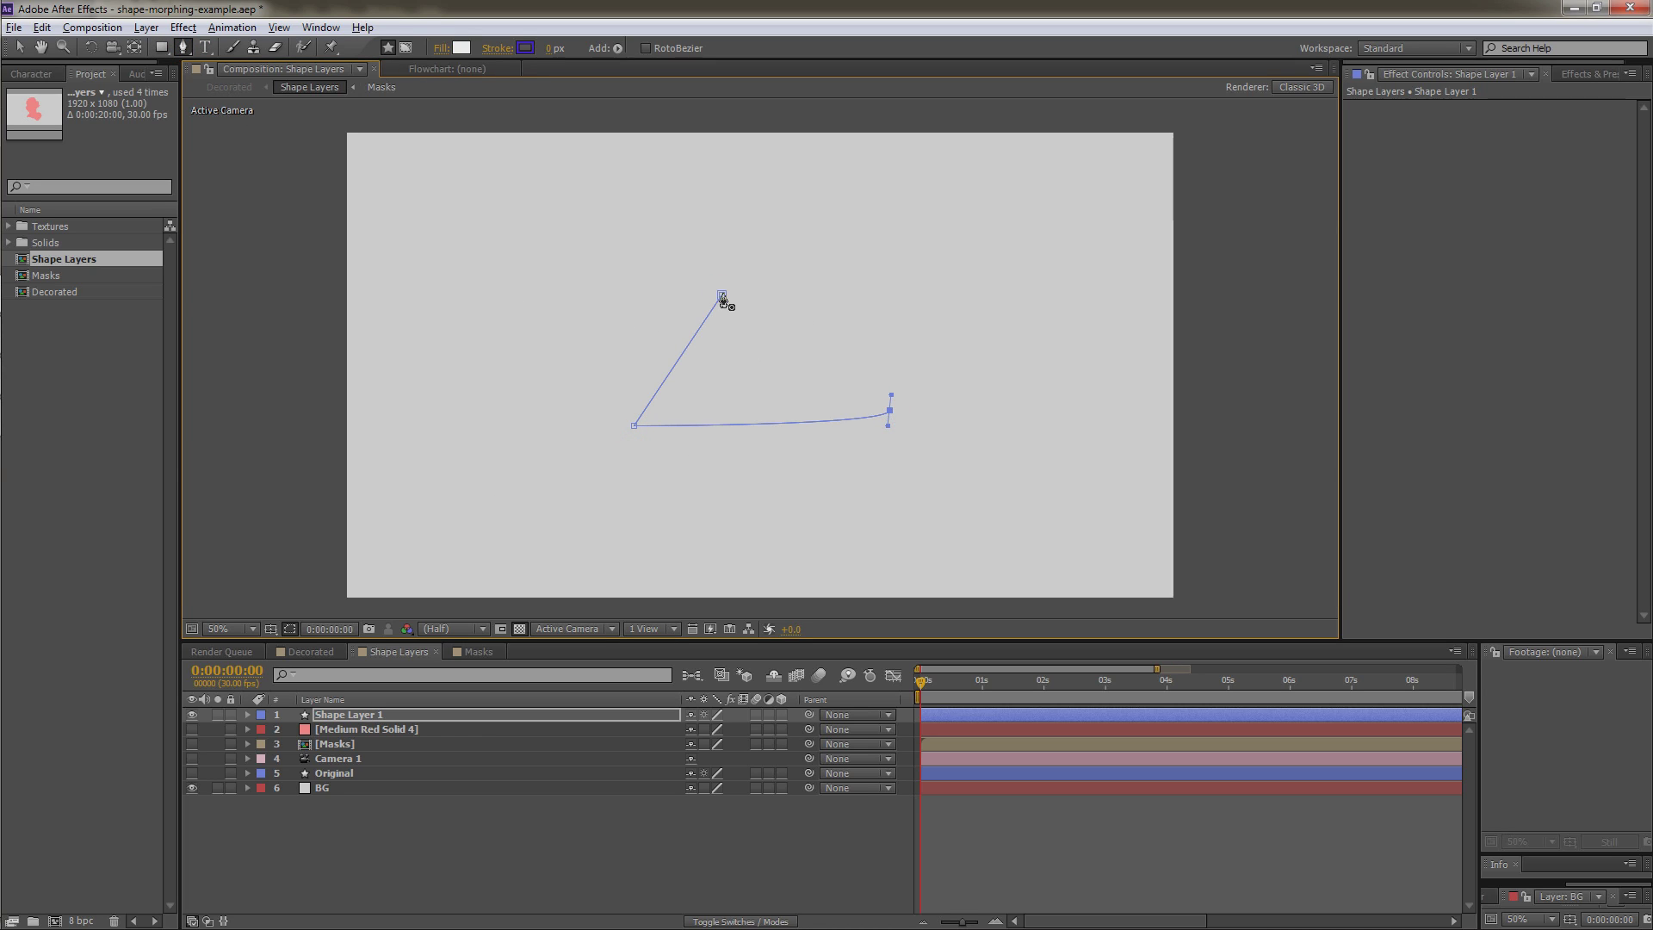
pyautogui.click(722, 295)
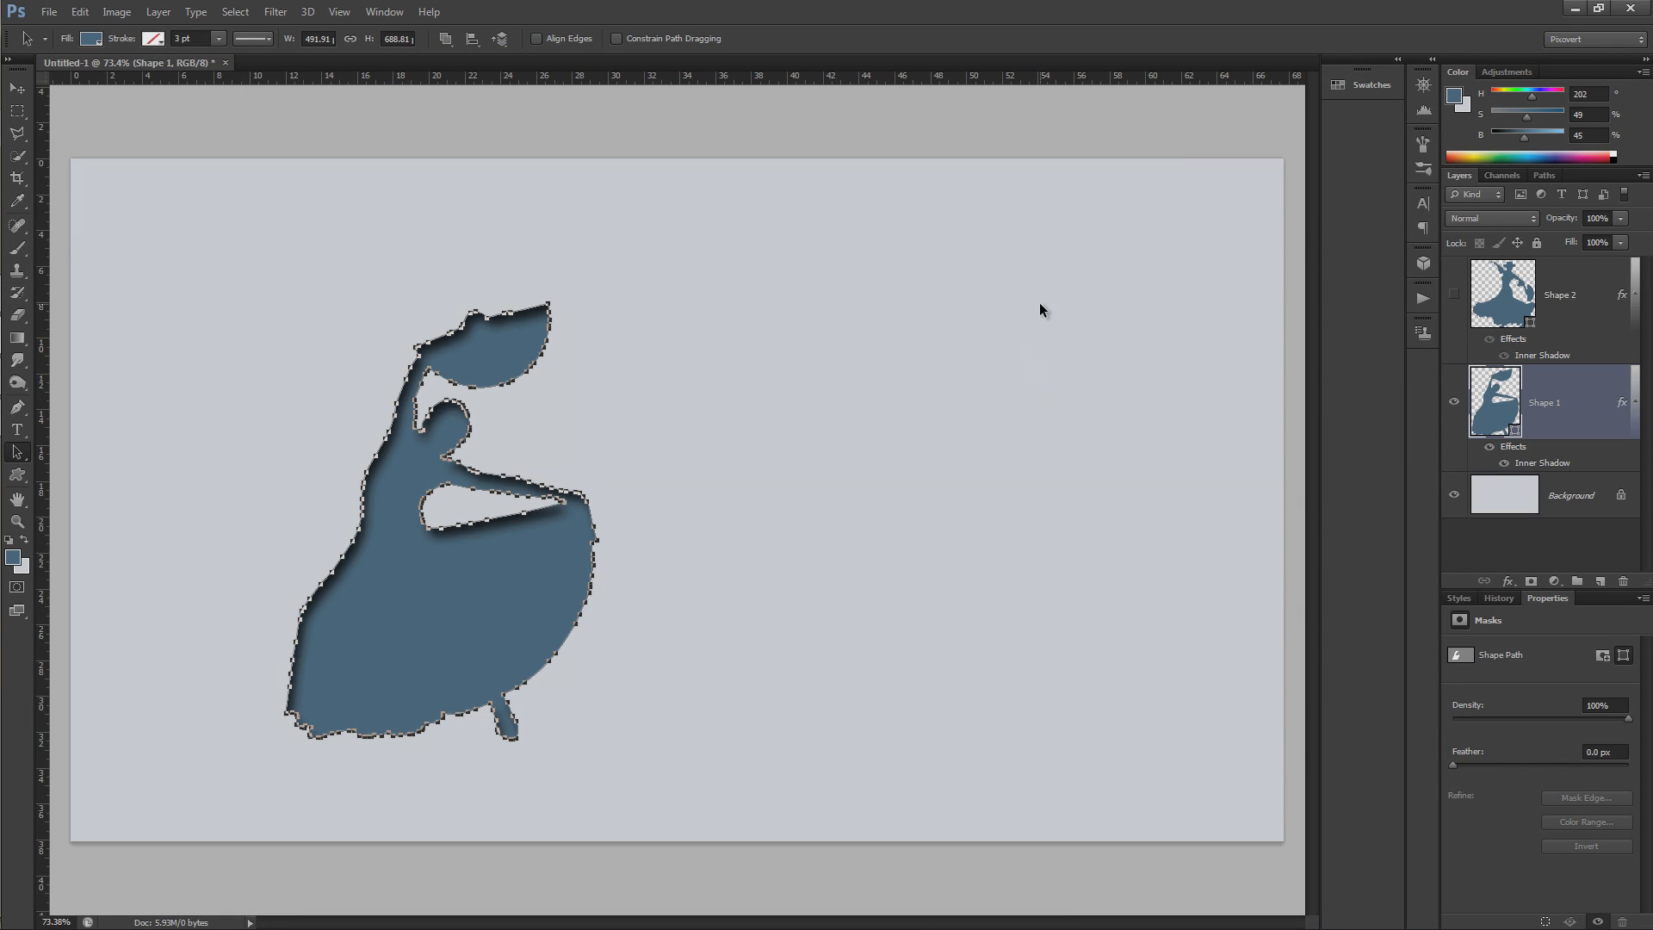
# Step: Hide Shape 1, show the Shape 2 fan dancer, and turn off its inner shadow
pyautogui.keyDown('ctrl'); pyautogui.click(1517, 286); pyautogui.keyUp('ctrl')
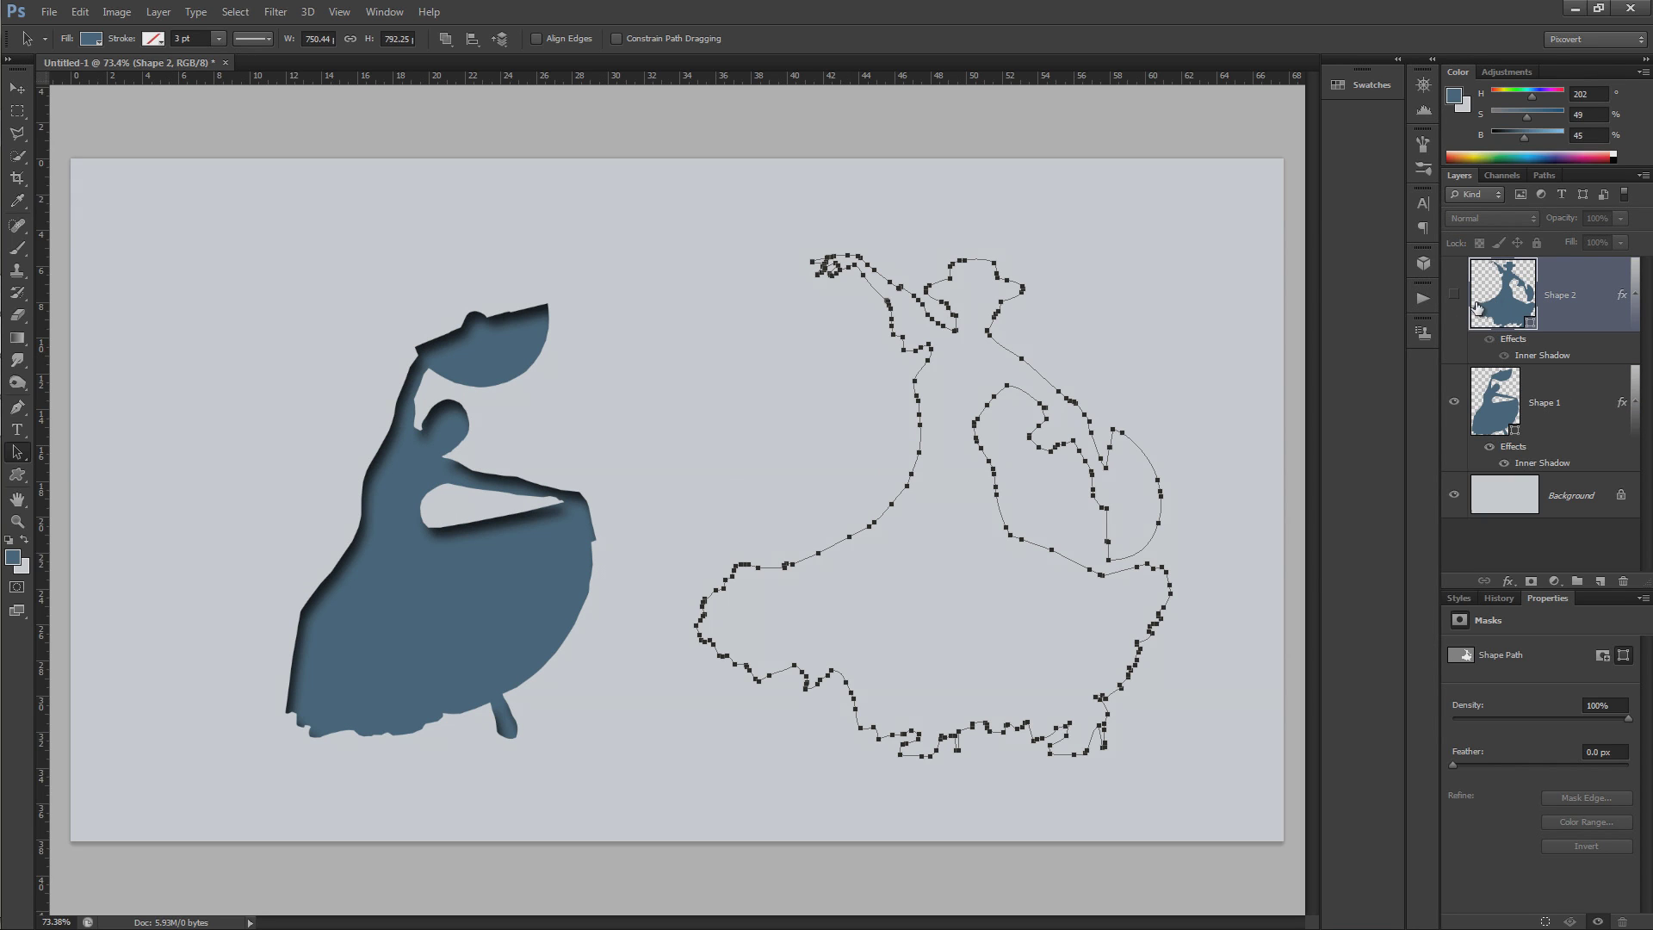
pyautogui.click(1452, 402)
pyautogui.click(1454, 295)
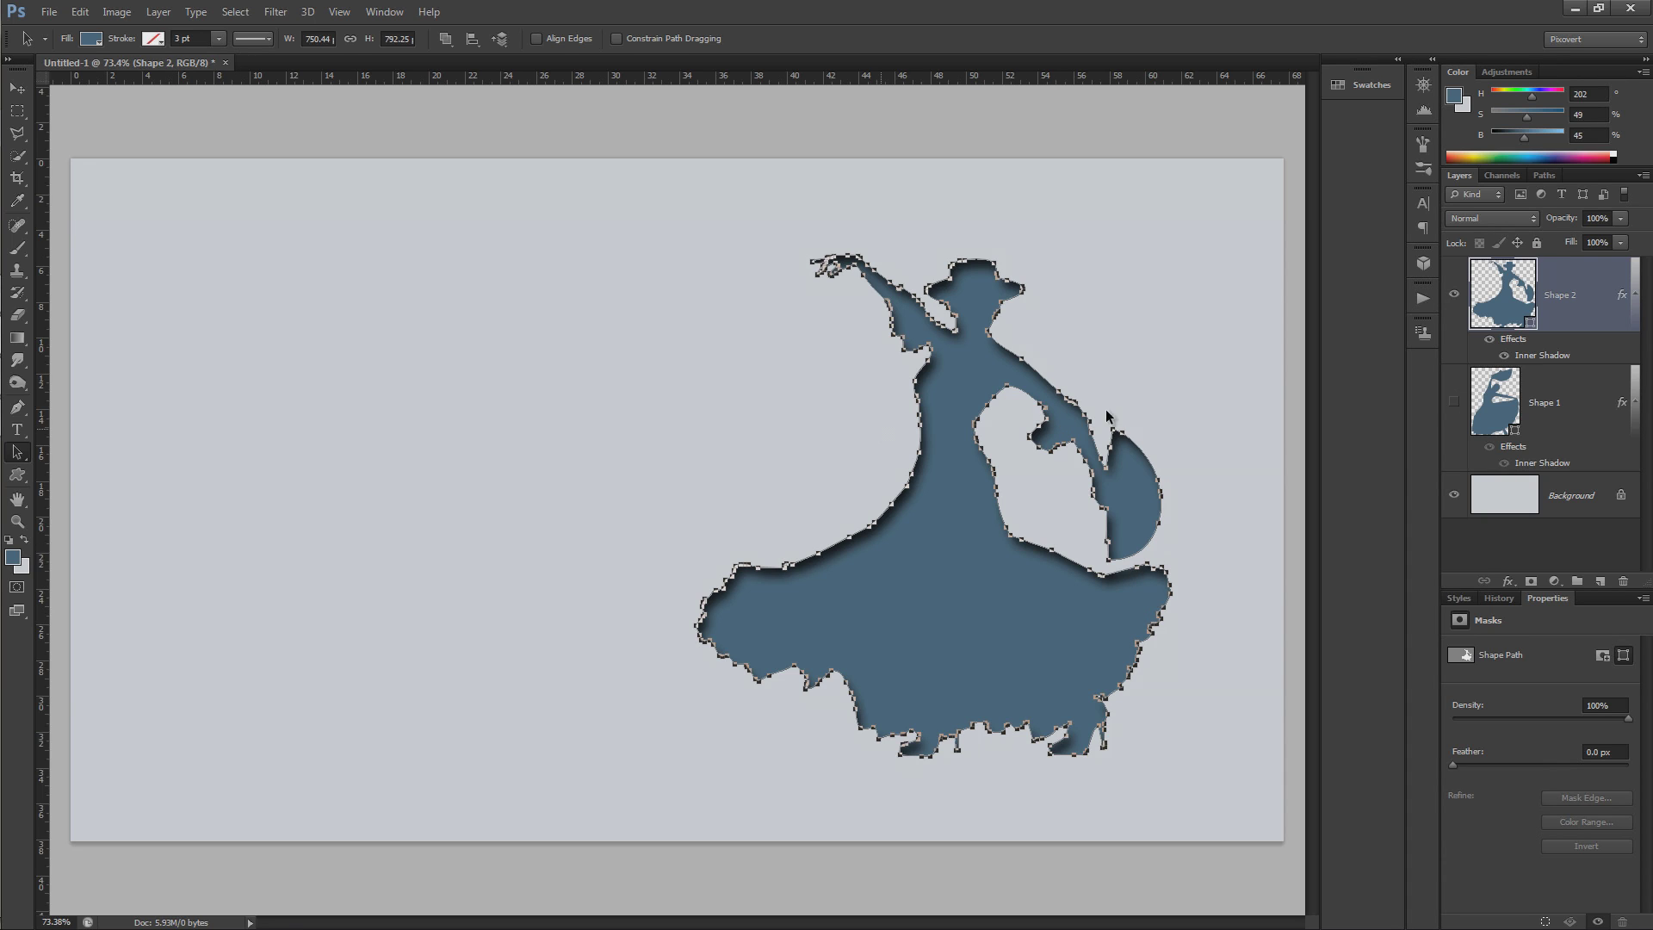
pyautogui.click(1566, 499)
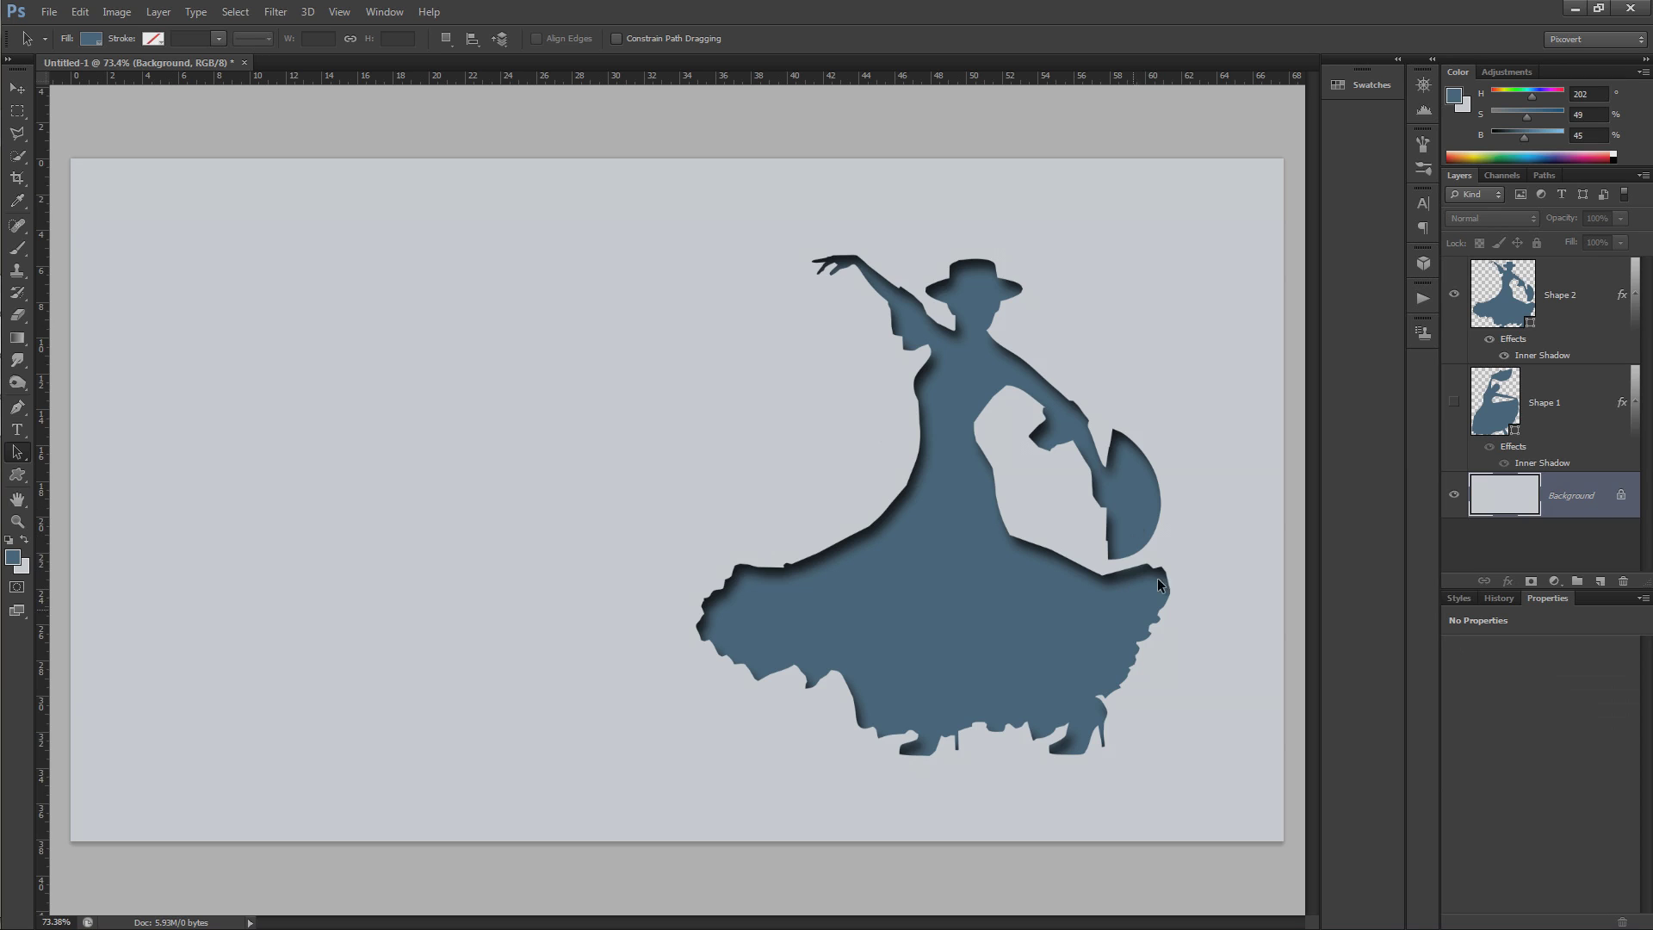
pyautogui.click(1502, 354)
pyautogui.click(1502, 293)
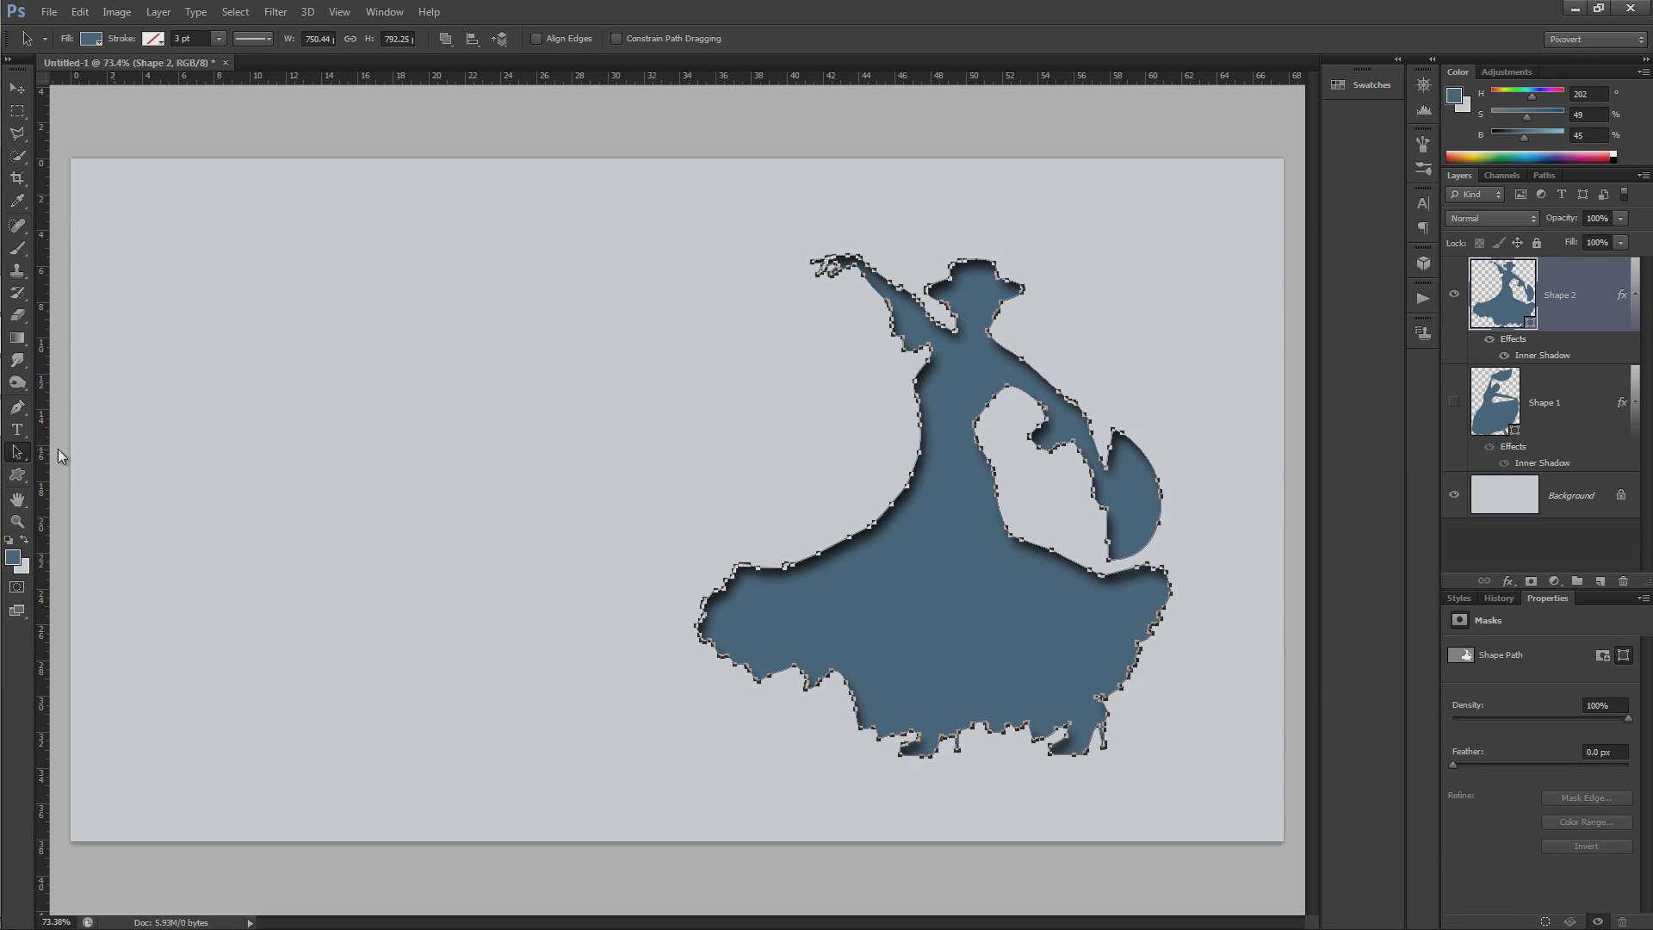
# Step: Select the fan dancer's path with the Direct Selection Tool and copy it
pyautogui.click(19, 453)
pyautogui.click(74, 448)
pyautogui.click(80, 13)
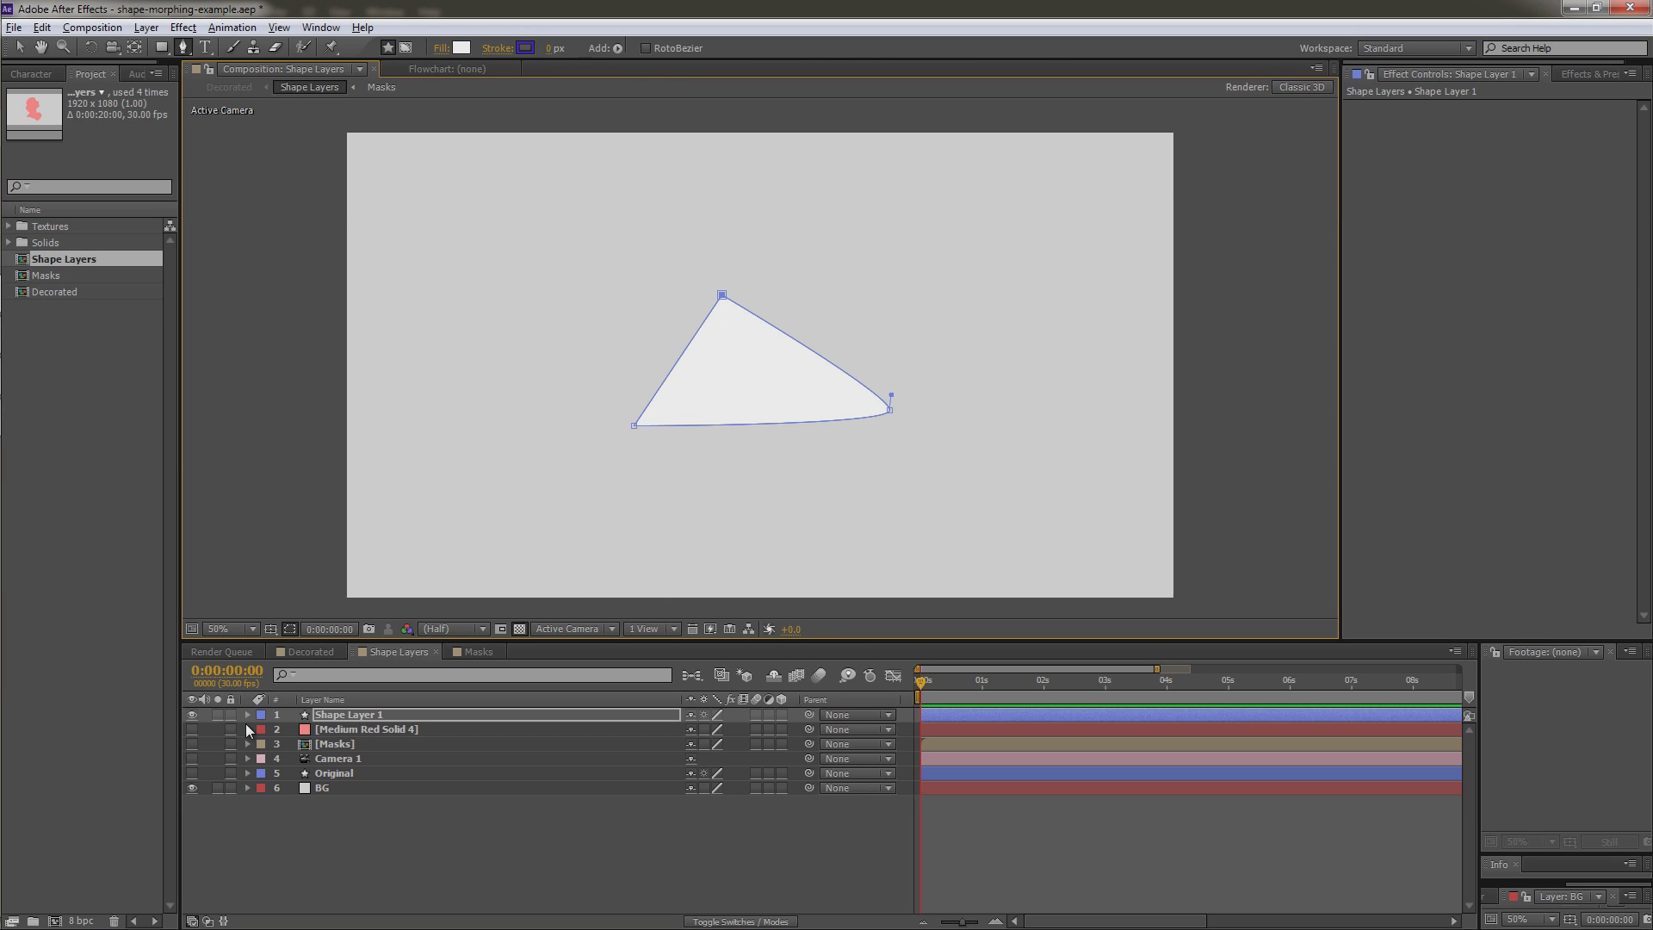
# Step: Twirl open Shape Layer 1 > Contents > Shape 1 > Path 1 and select its Path property
pyautogui.click(354, 715)
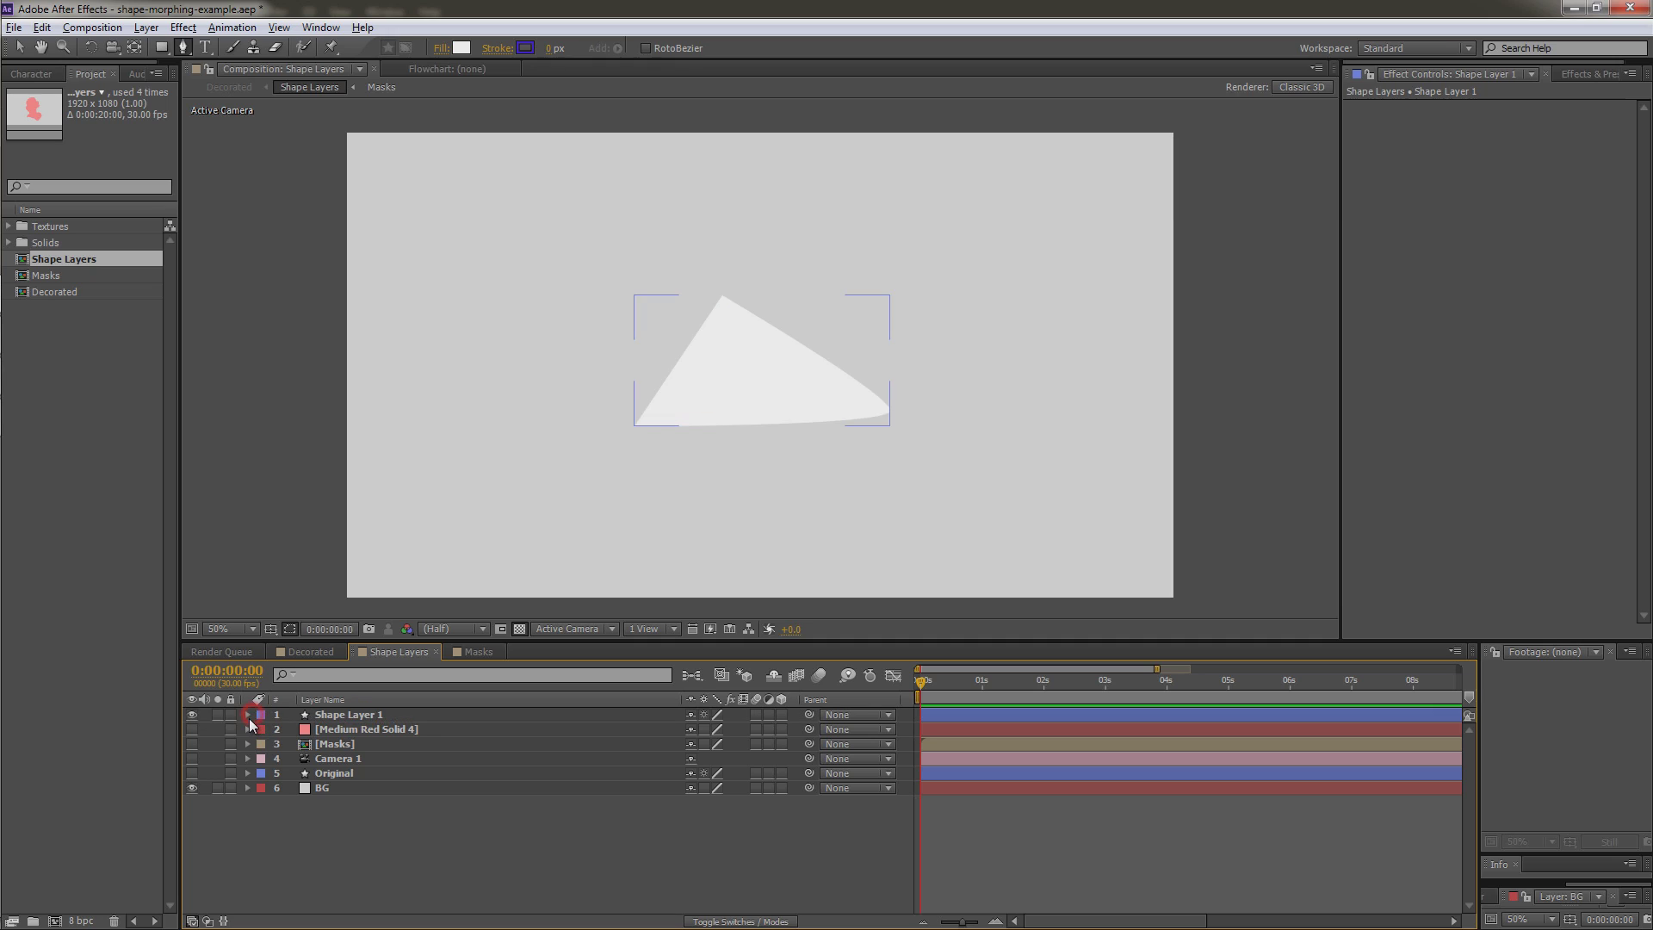
pyautogui.click(248, 715)
pyautogui.click(302, 730)
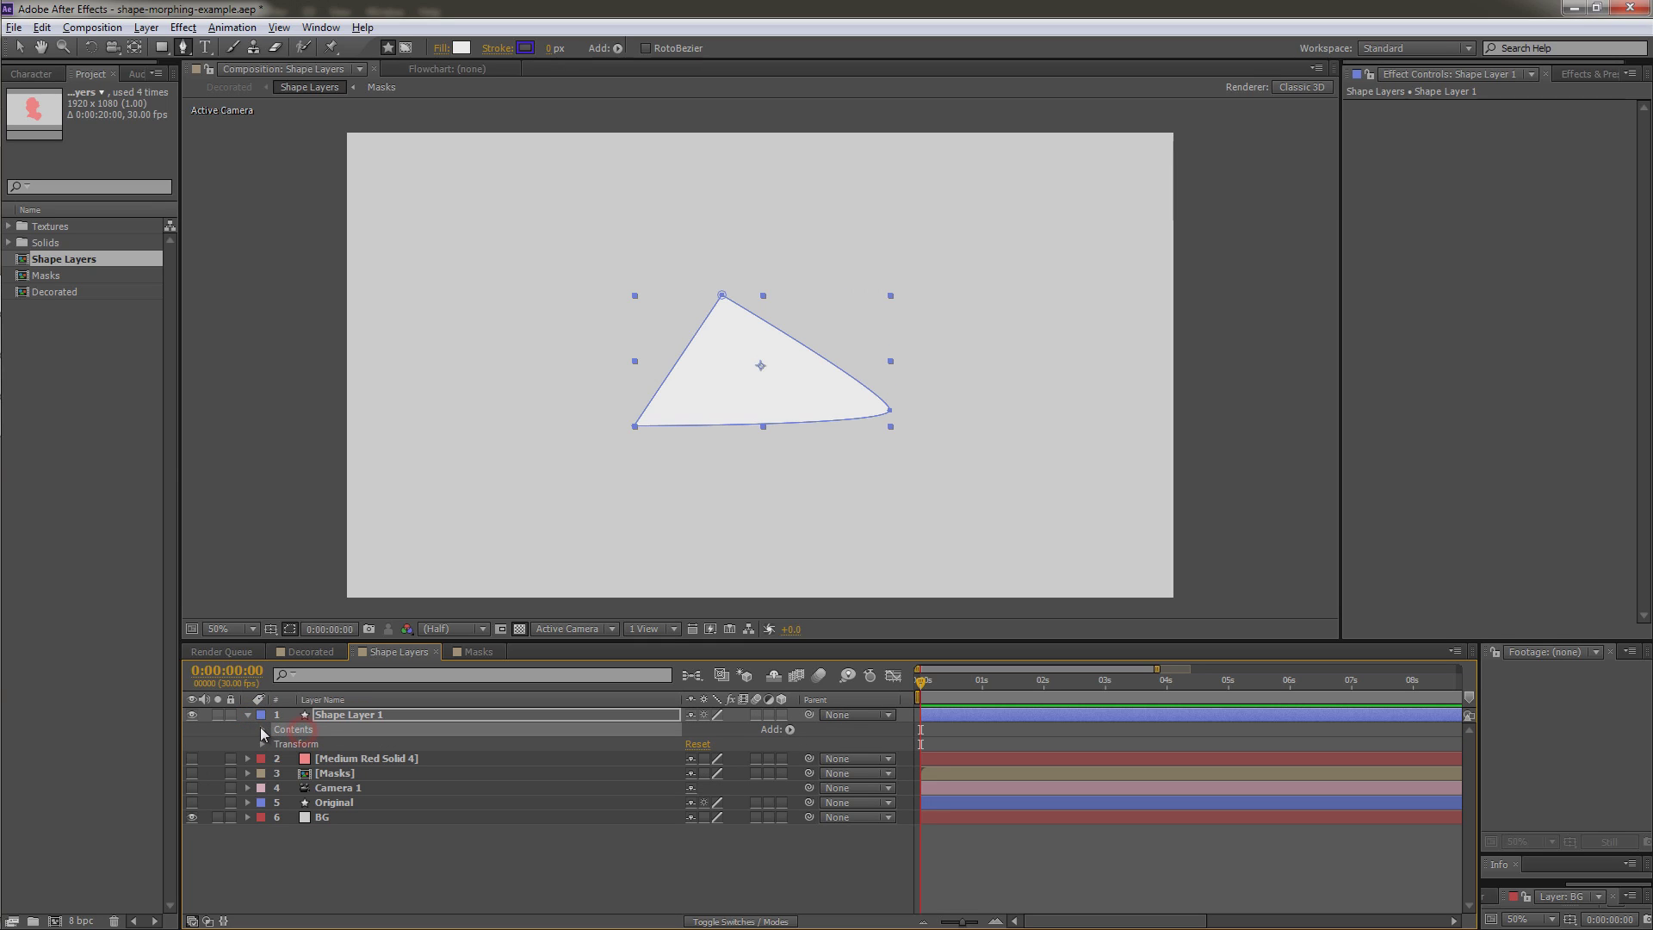
pyautogui.click(263, 729)
pyautogui.click(306, 745)
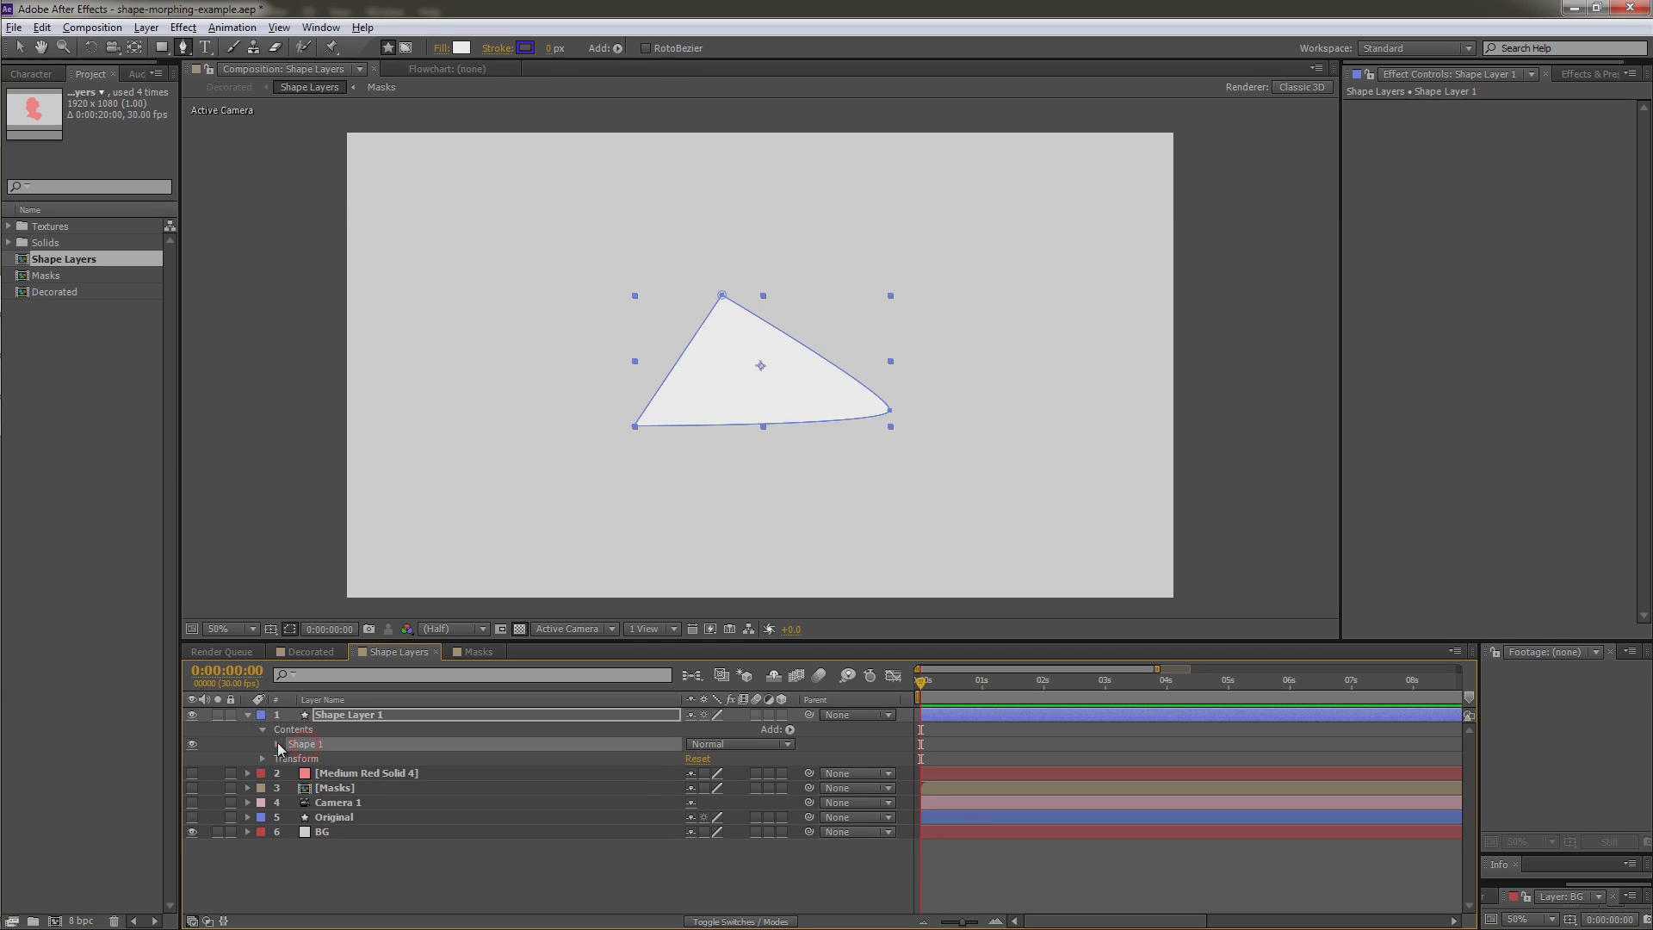
pyautogui.click(276, 744)
pyautogui.click(335, 759)
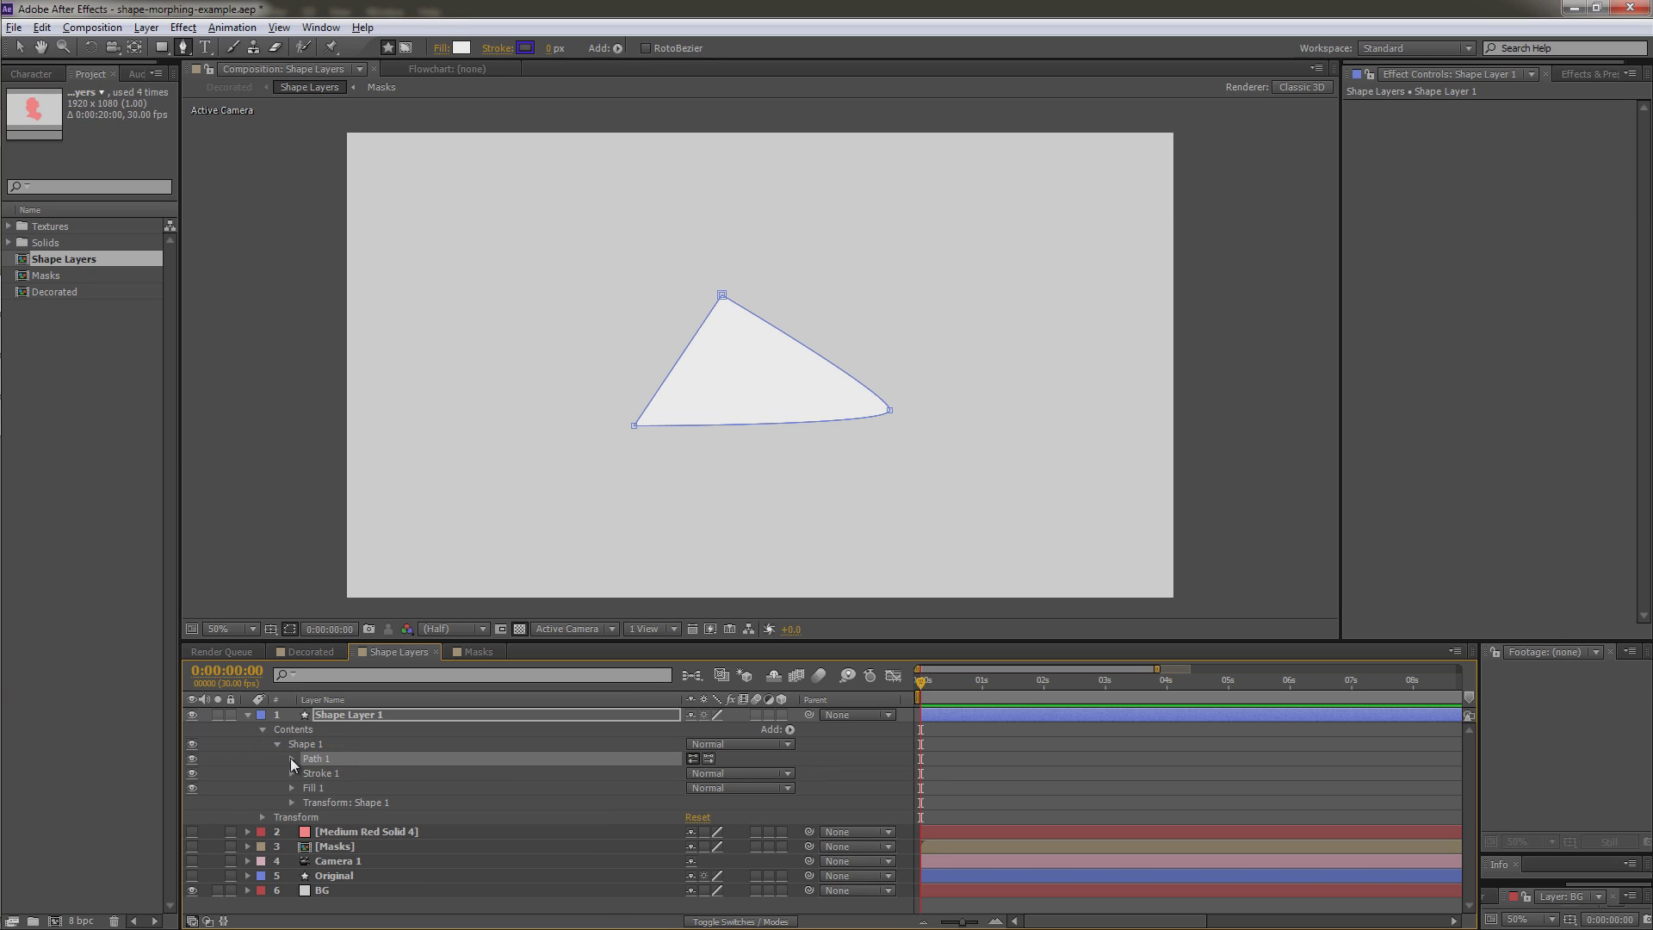
pyautogui.click(291, 758)
pyautogui.click(343, 772)
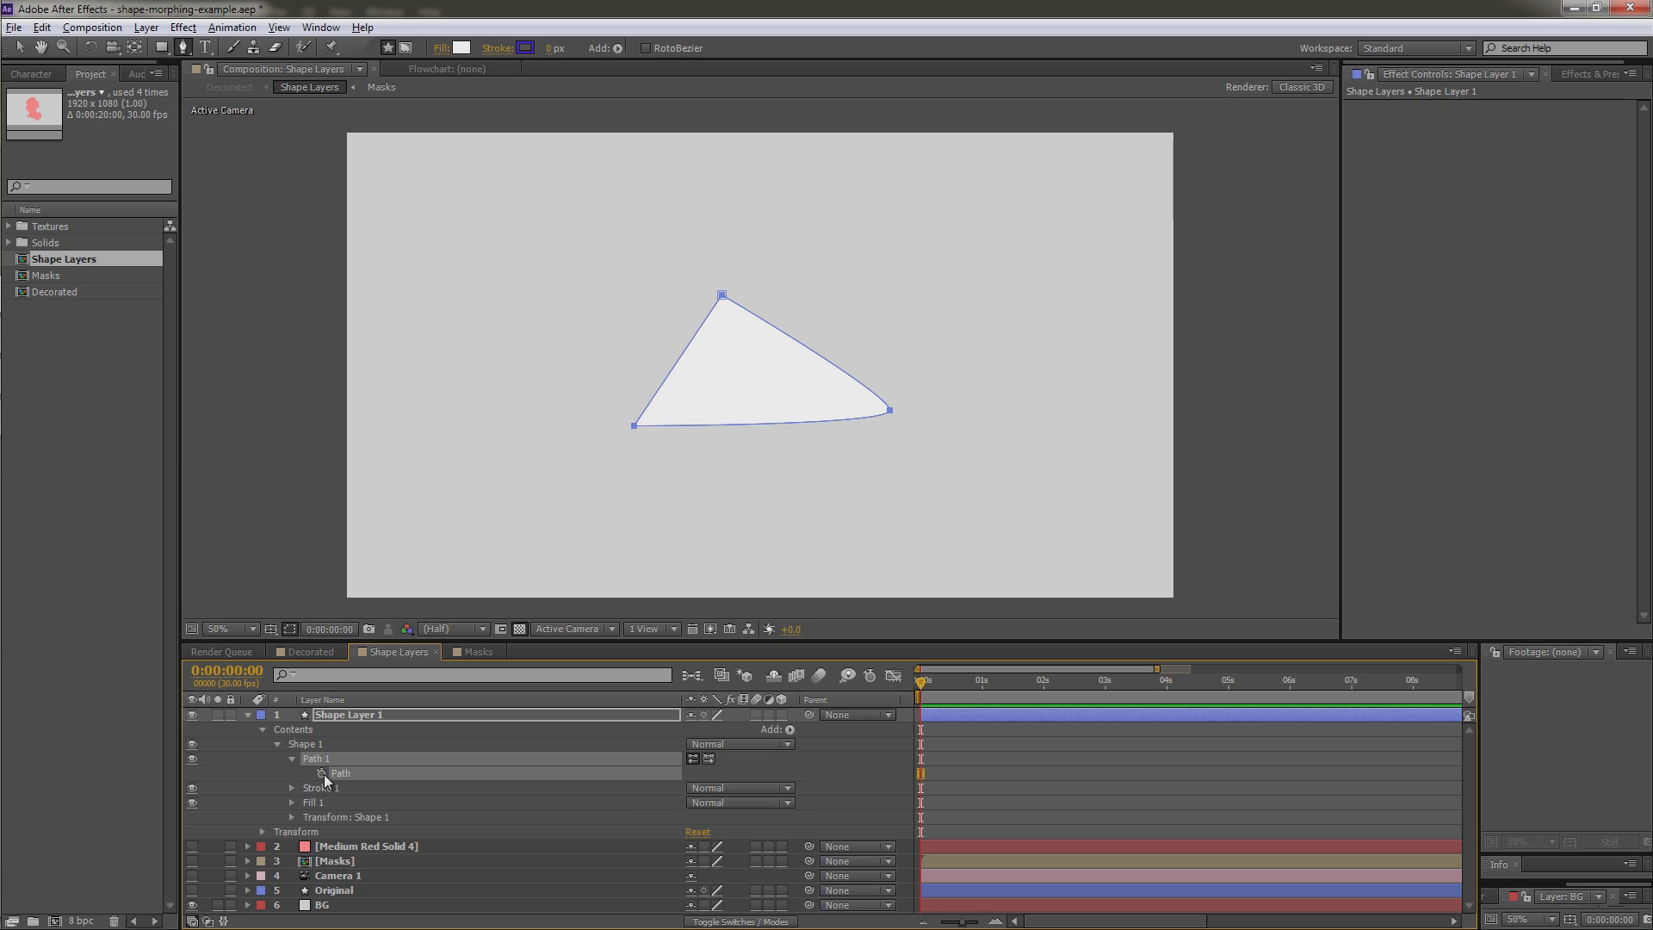
# Step: Keyframe the Path at 0s, paste the fan dancer, add a holding keyframe near 1s, then go to 2s
pyautogui.click(322, 773)
pyautogui.hotkey('ctrl', 'v')
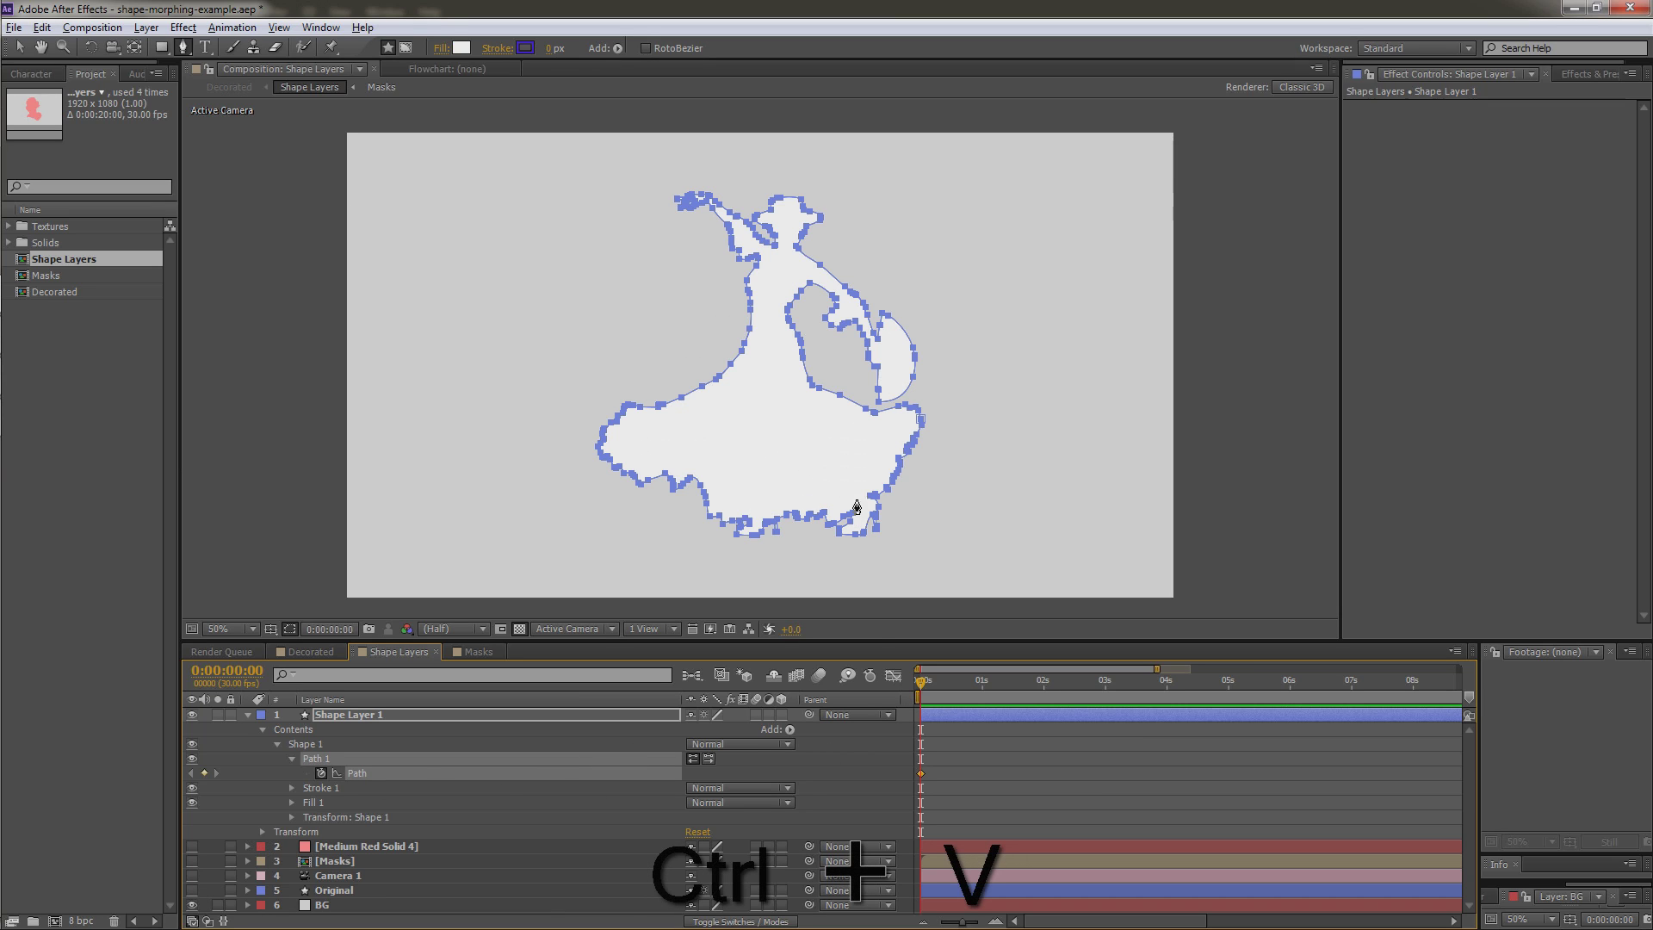
pyautogui.moveTo(920, 684); pyautogui.dragTo(981, 699)
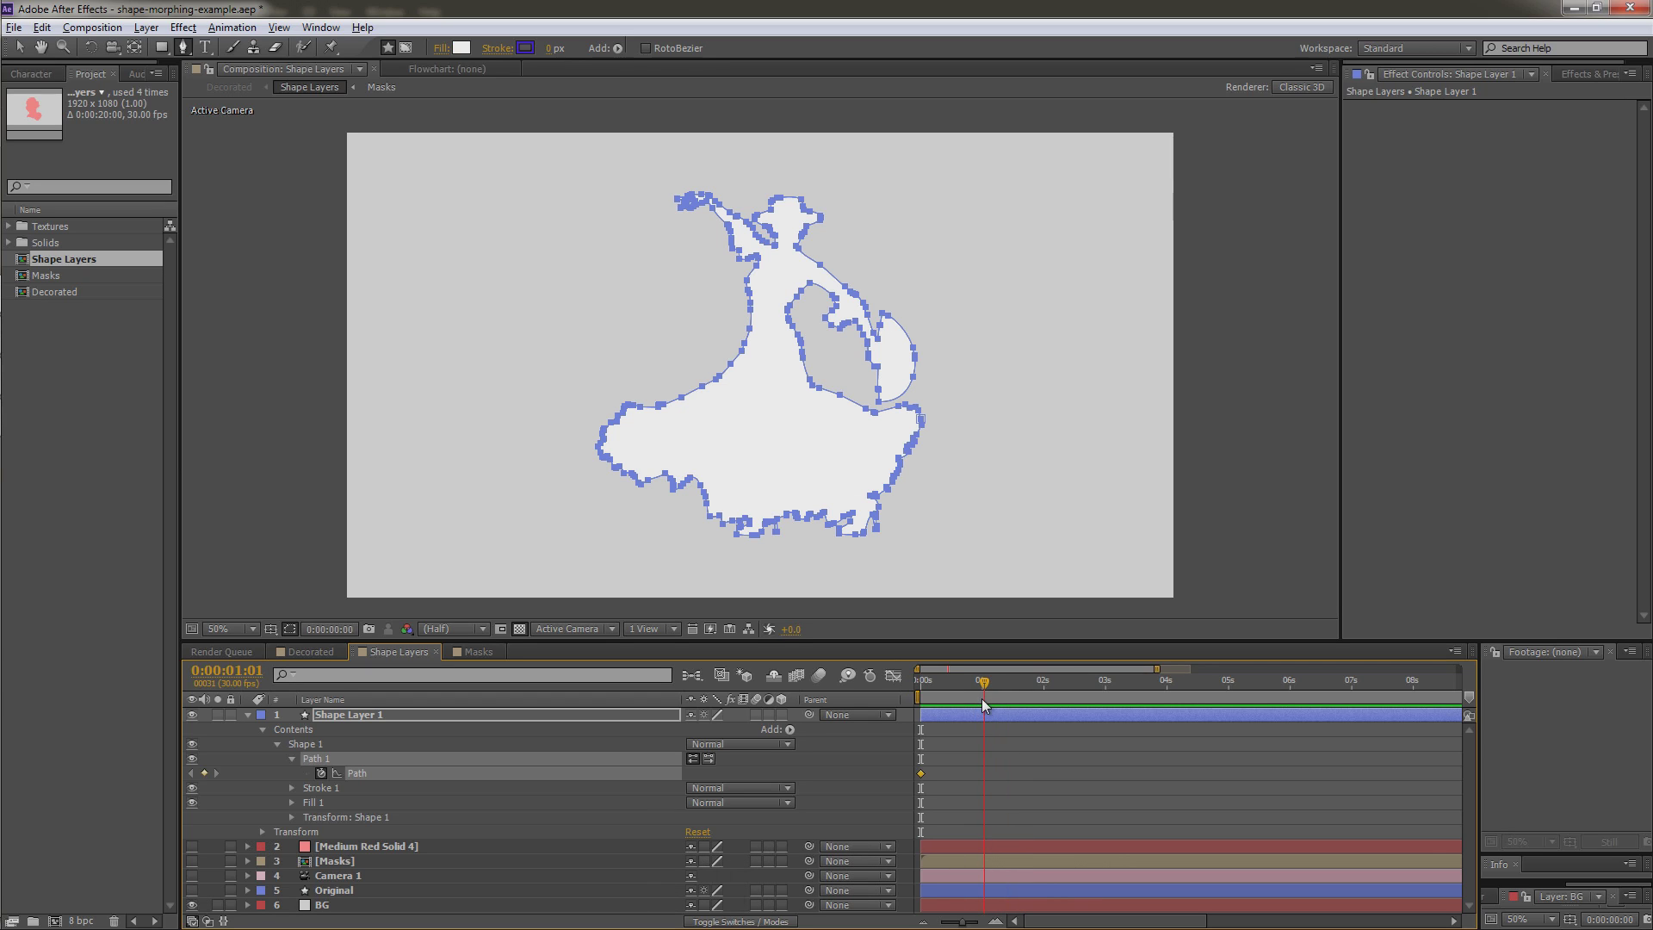
pyautogui.click(207, 773)
pyautogui.click(1044, 682)
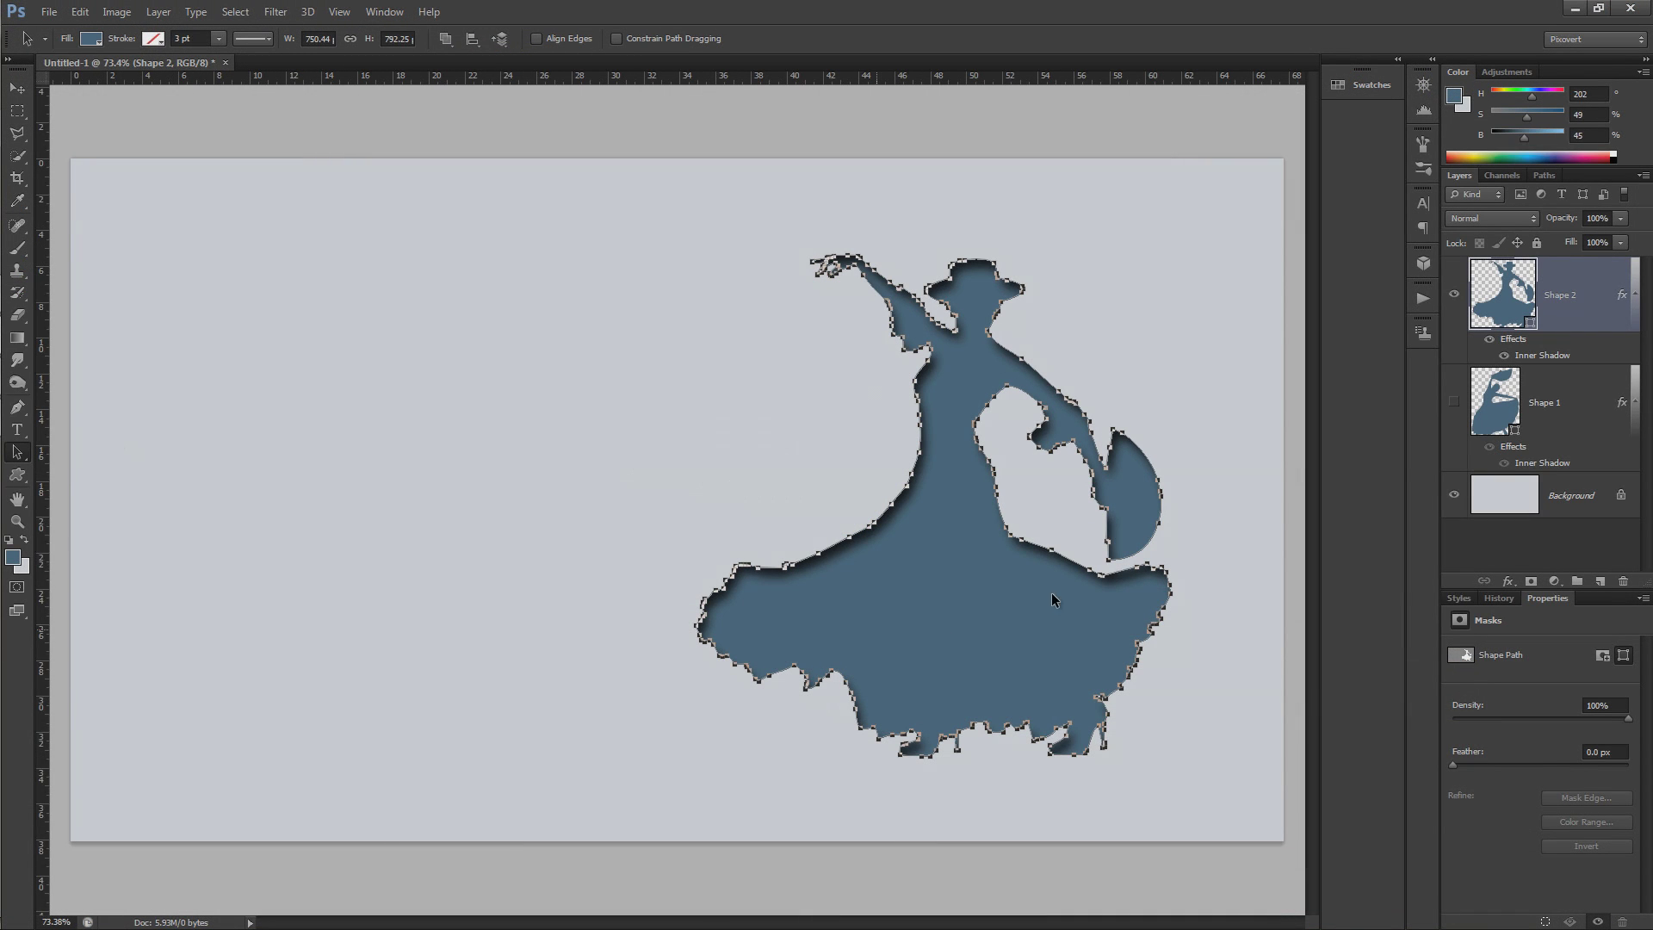
# Step: Draw the raised-arms dancer custom shape on the left of the canvas as a new layer
pyautogui.click(19, 475)
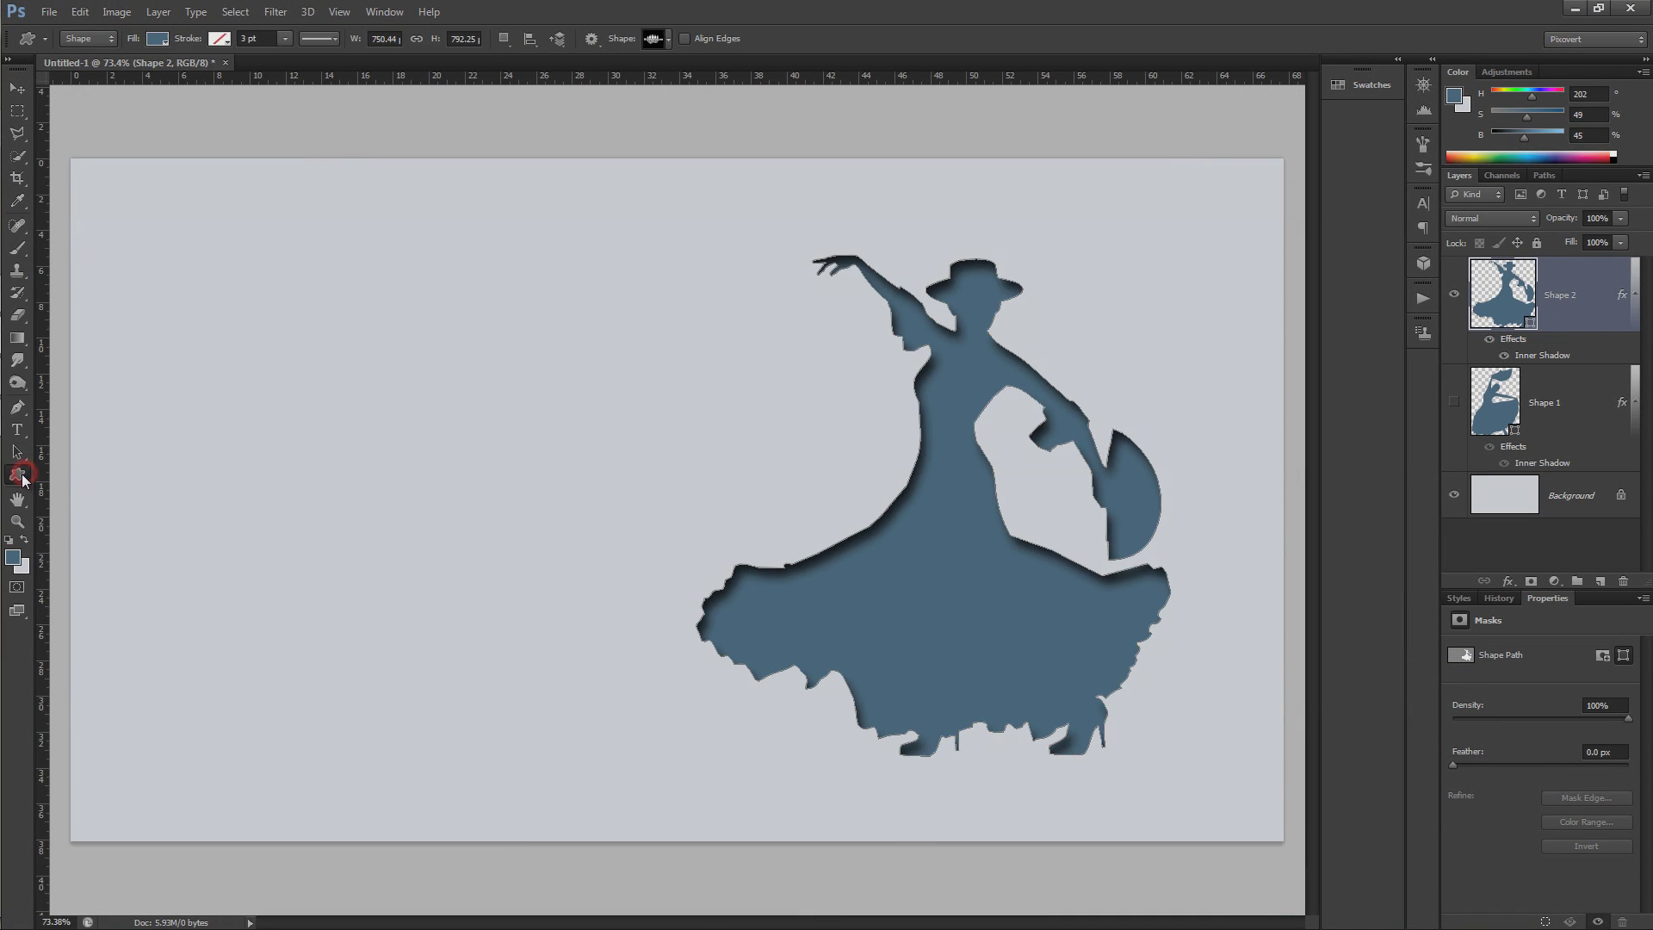
pyautogui.moveTo(22, 479); pyautogui.dragTo(72, 552)
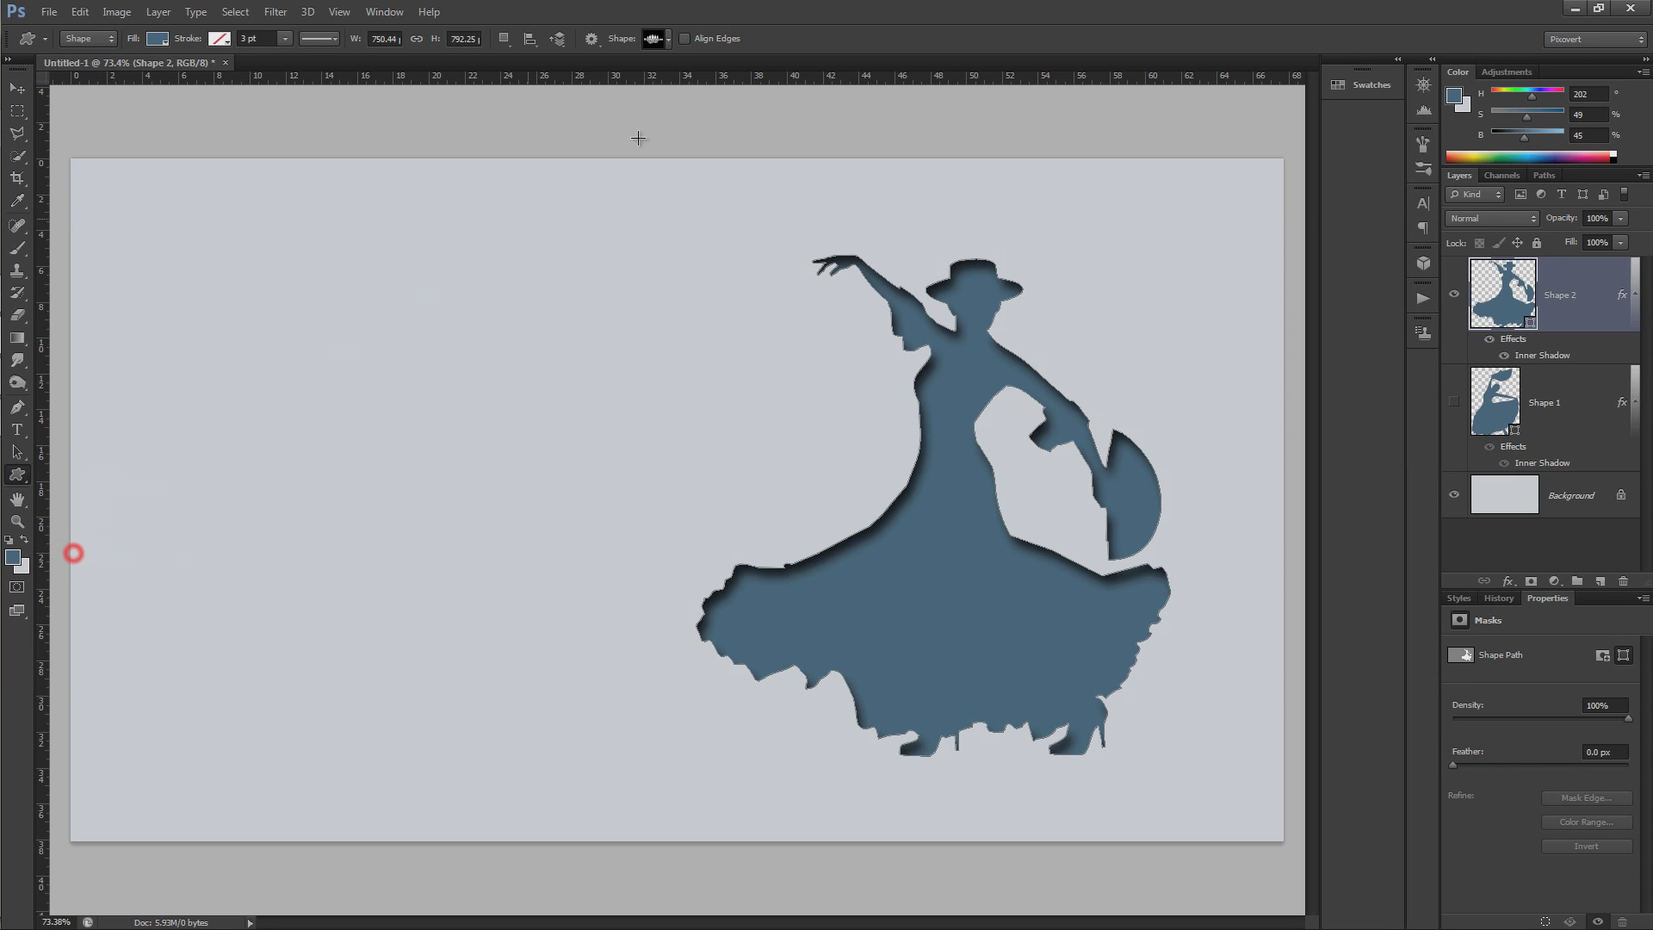
pyautogui.click(668, 40)
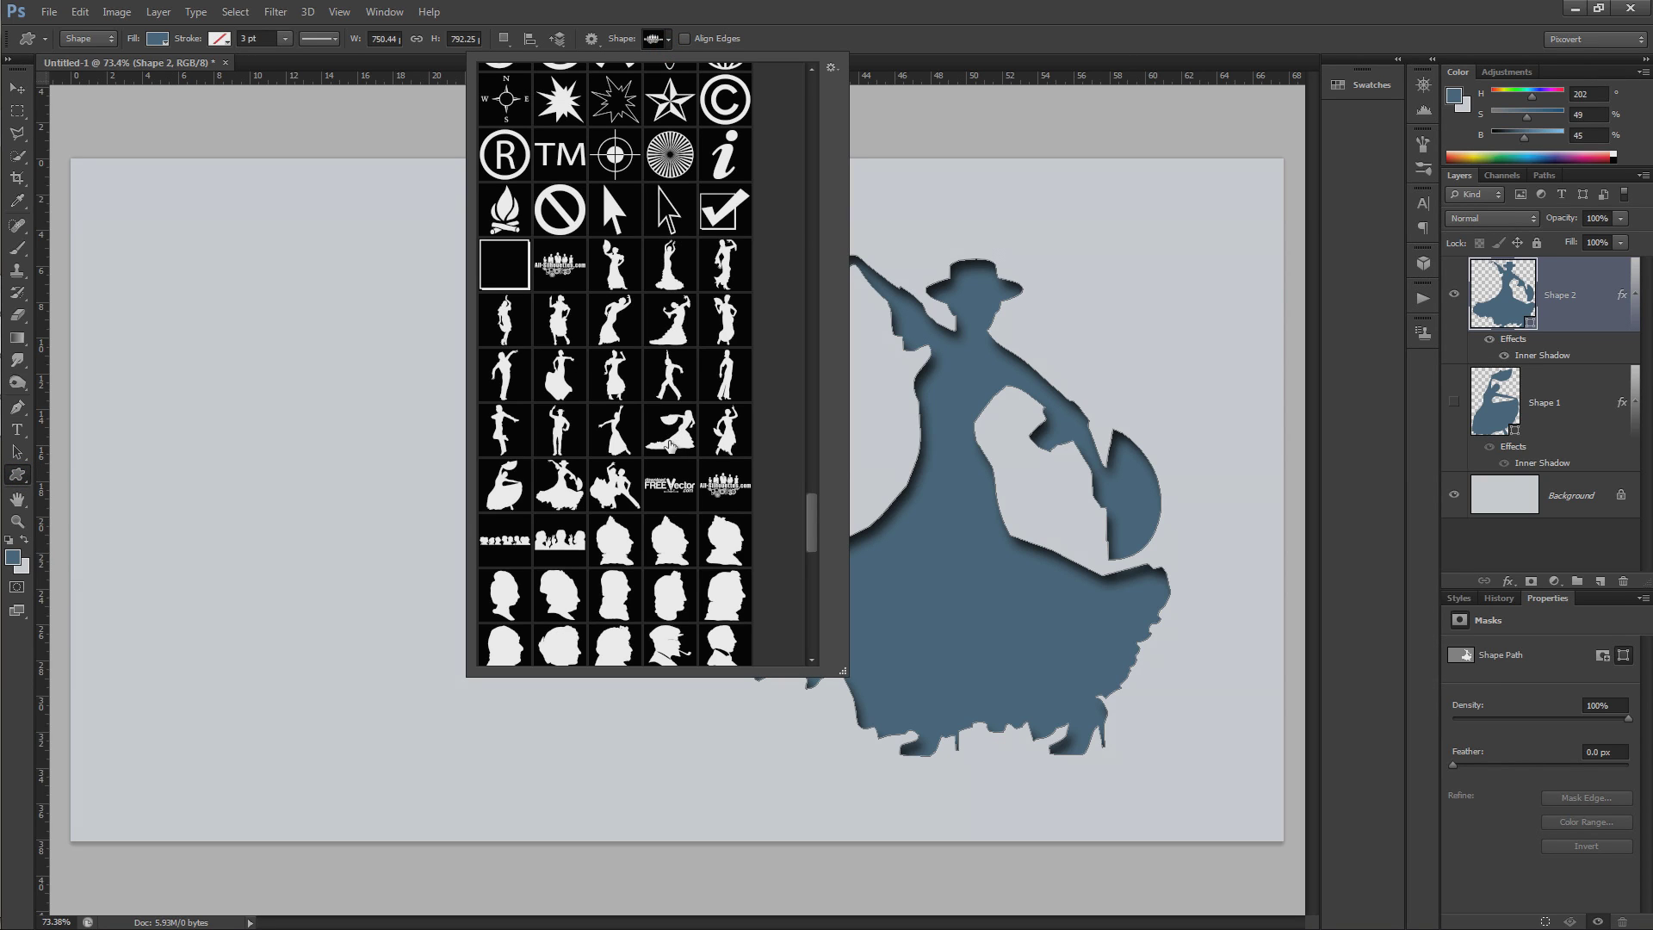
pyautogui.click(679, 314)
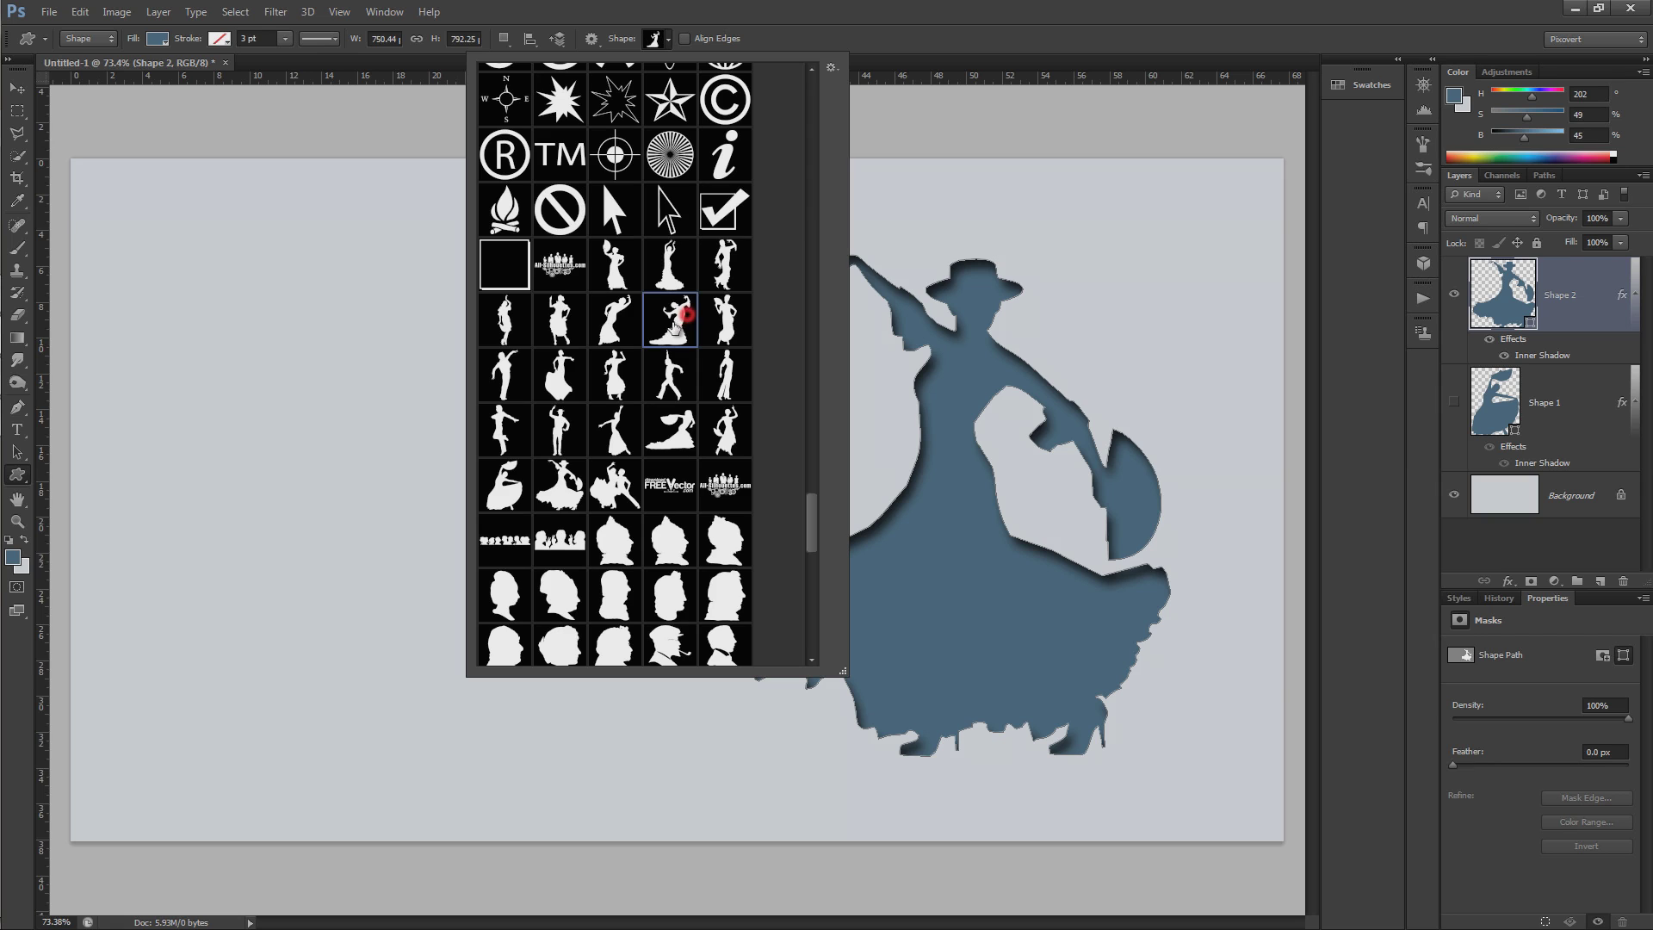
pyautogui.click(679, 314)
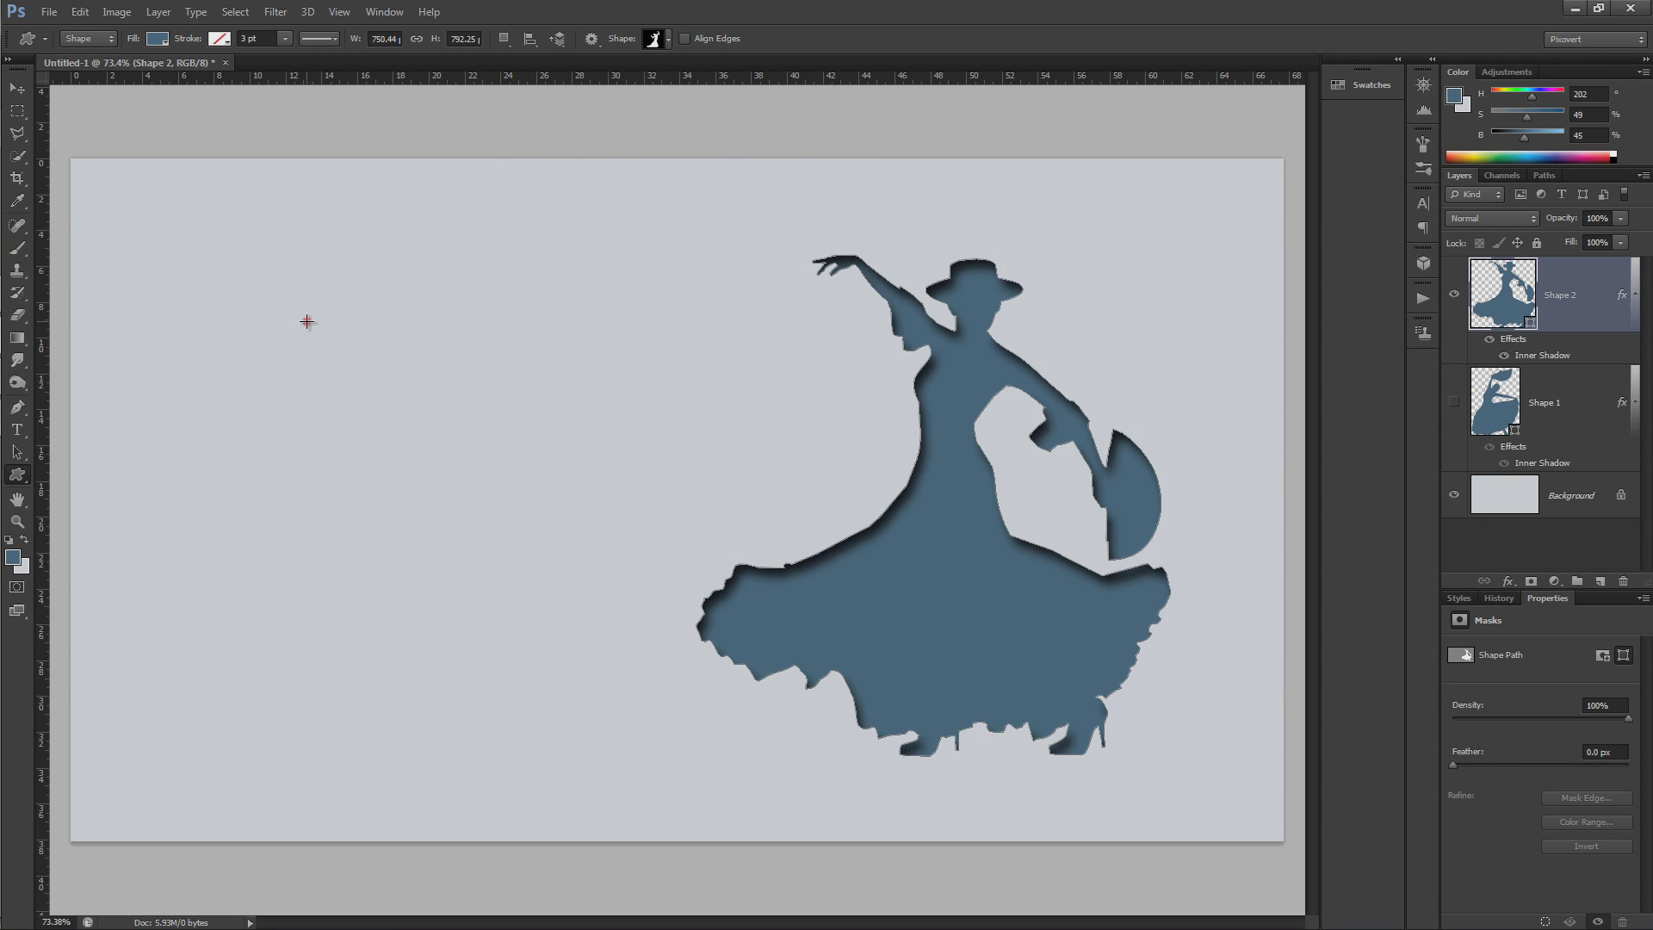
pyautogui.moveTo(306, 321); pyautogui.dragTo(565, 739)
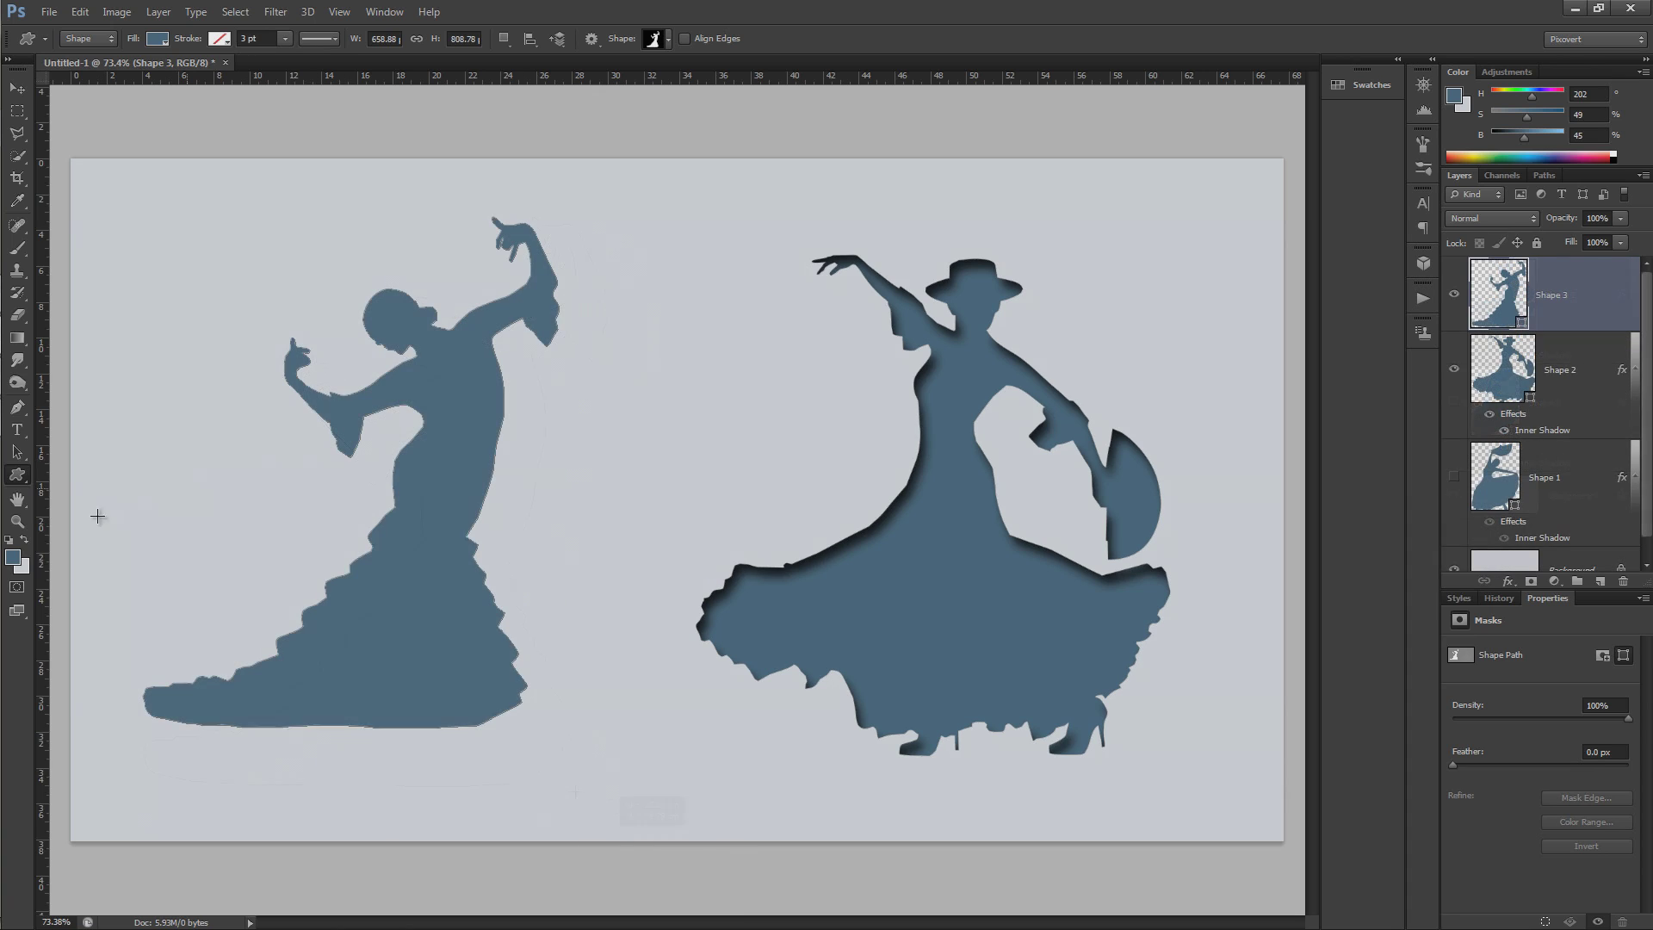
# Step: Select the new dancer's path with Direct Selection and copy it
pyautogui.click(17, 452)
pyautogui.click(413, 303)
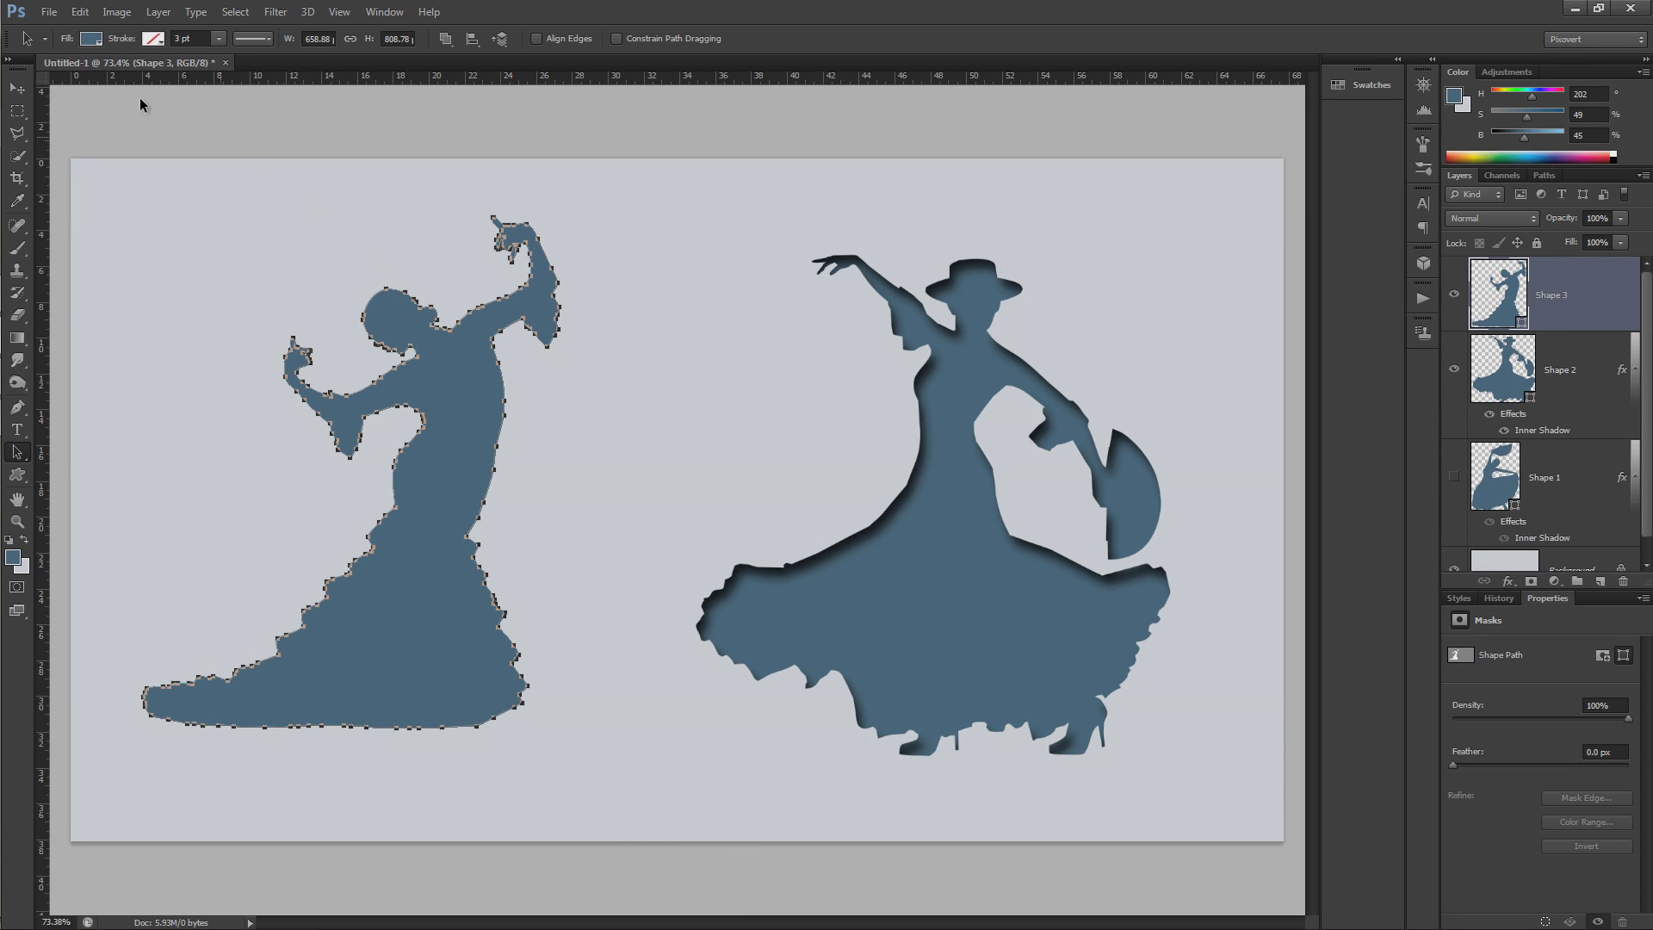
pyautogui.click(79, 12)
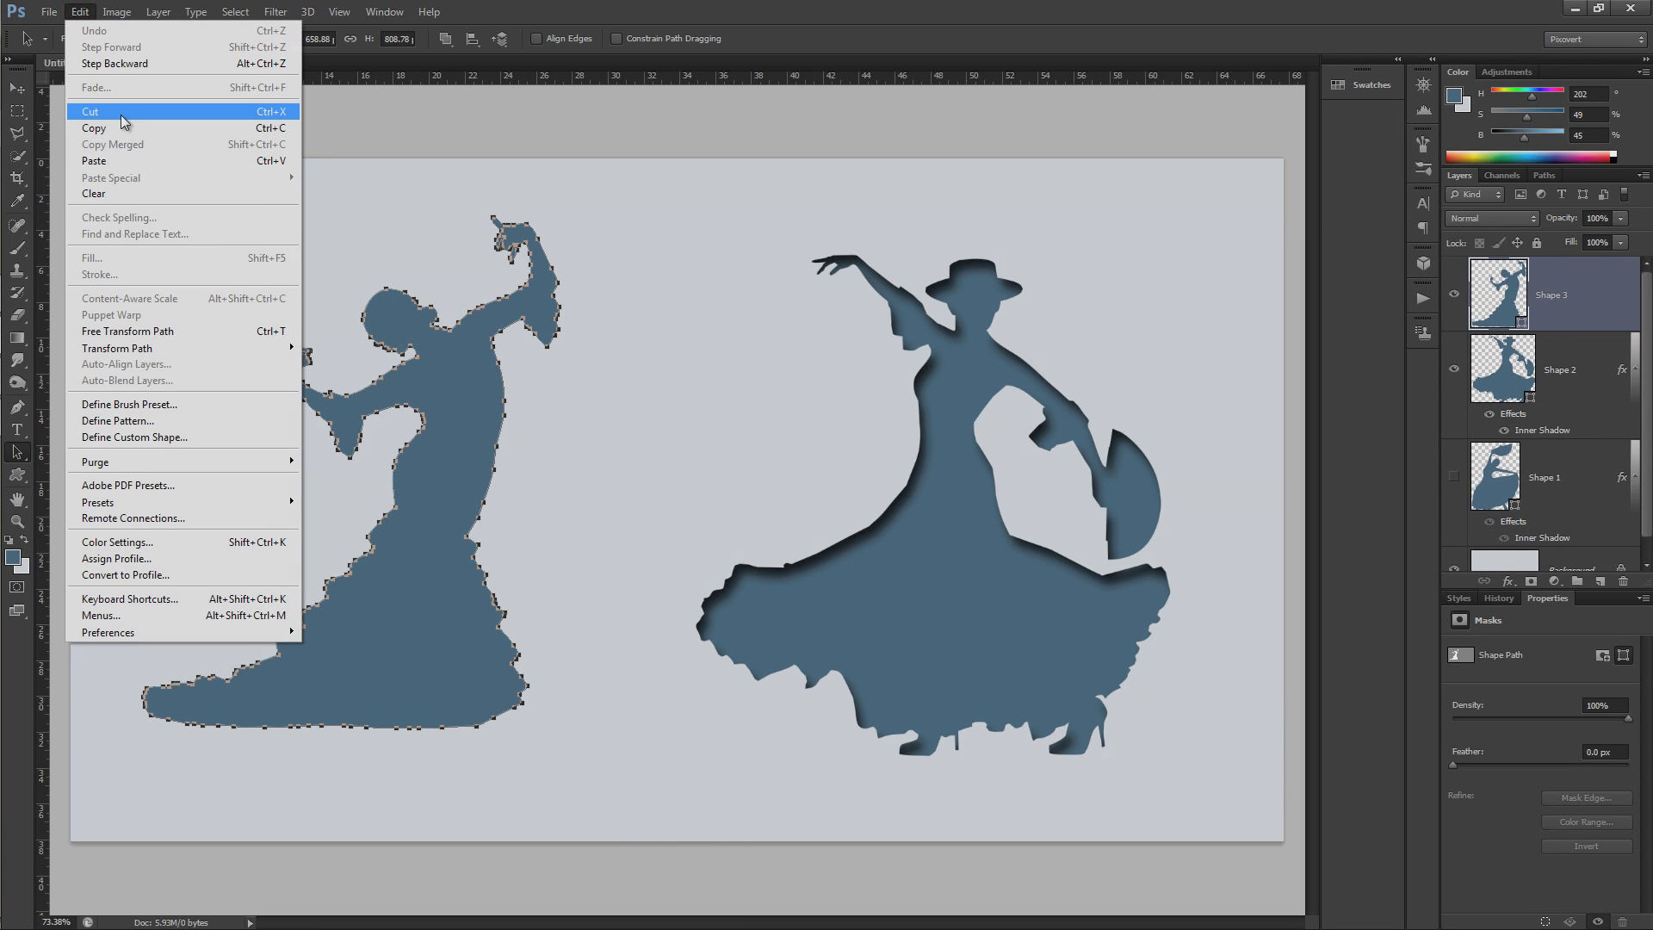
pyautogui.click(121, 121)
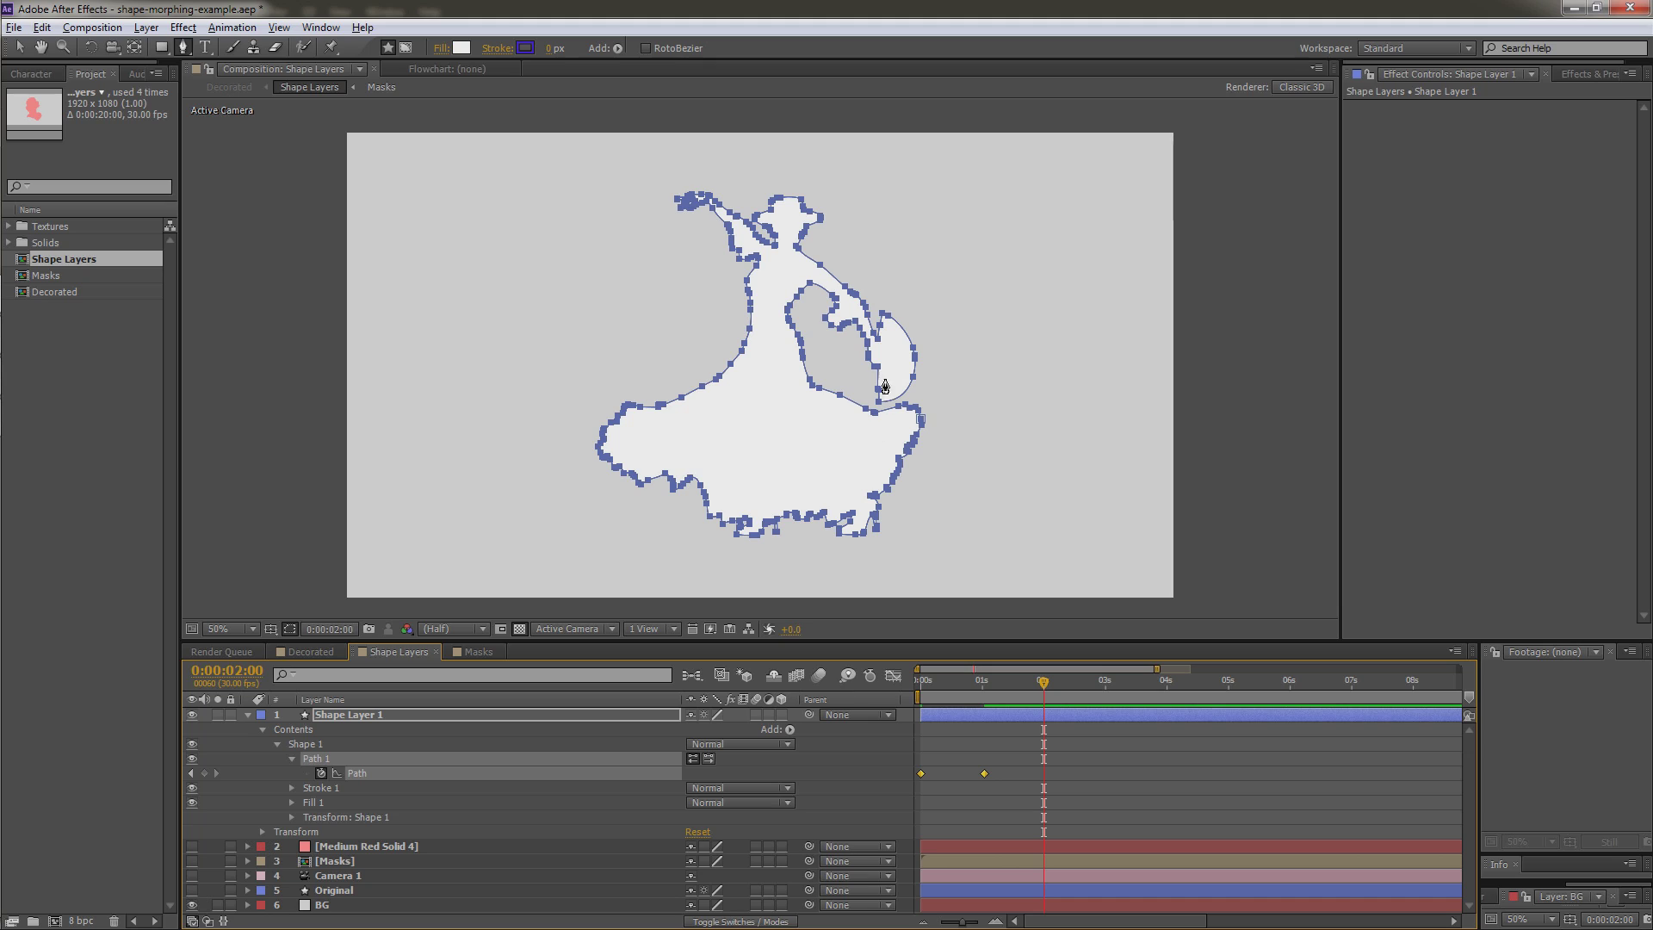
# Step: Paste the second dancer path at 2s and hold it with a Path keyframe at 3s
pyautogui.hotkey('ctrl', 'v')
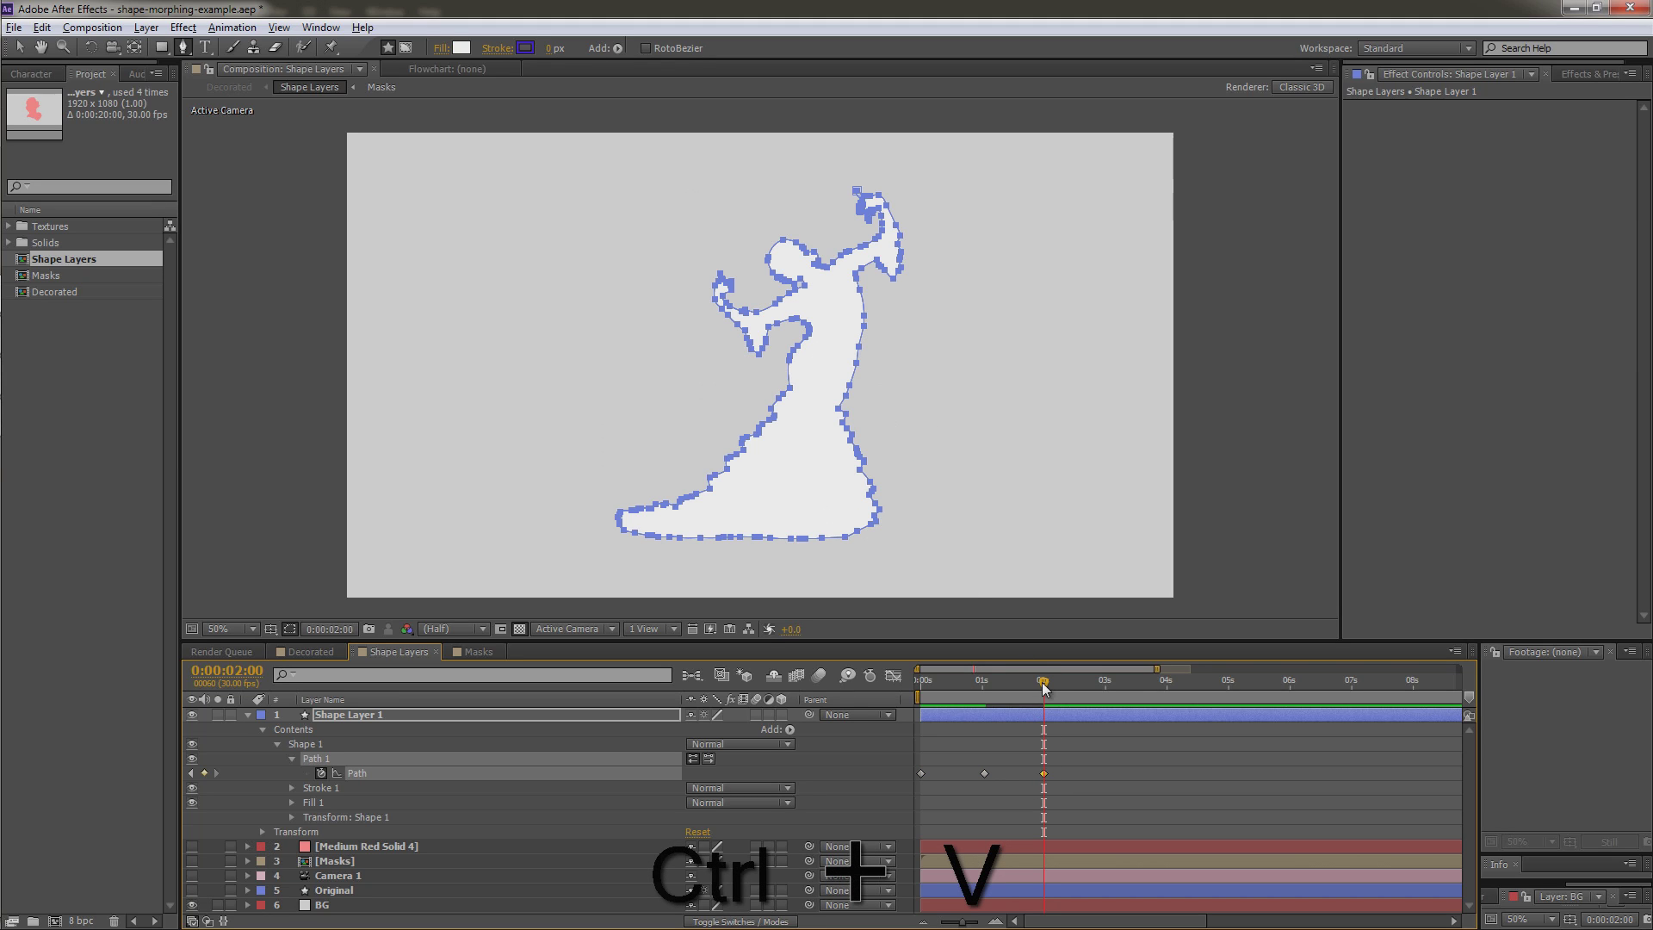
pyautogui.moveTo(1108, 682); pyautogui.dragTo(1105, 682)
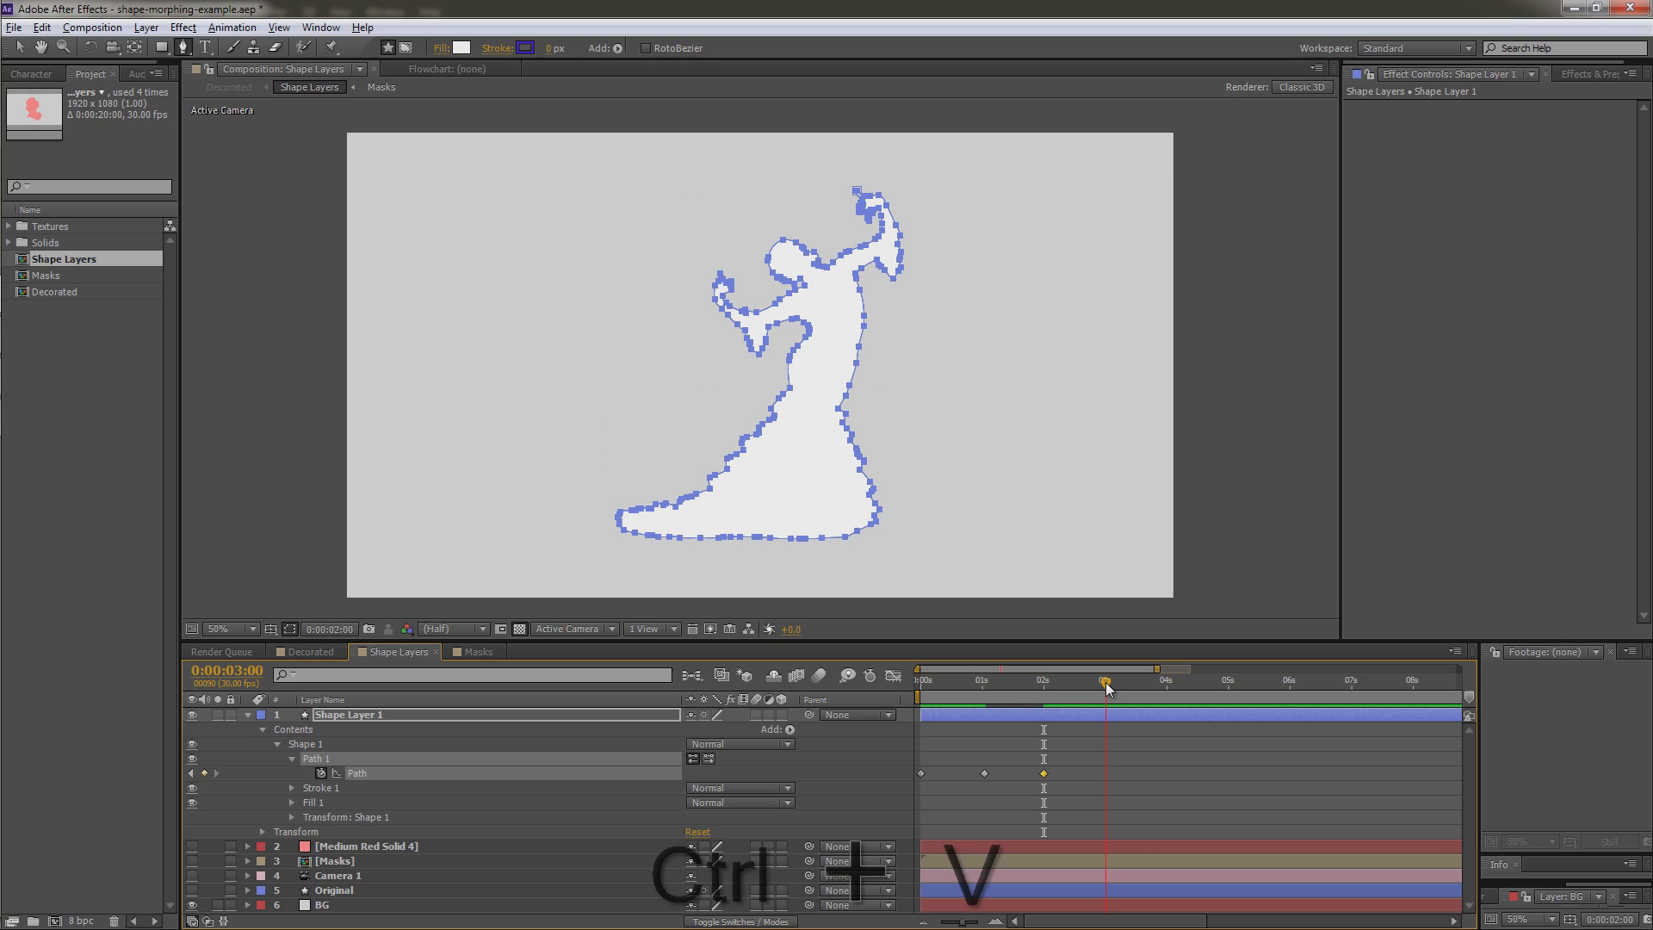
pyautogui.click(205, 773)
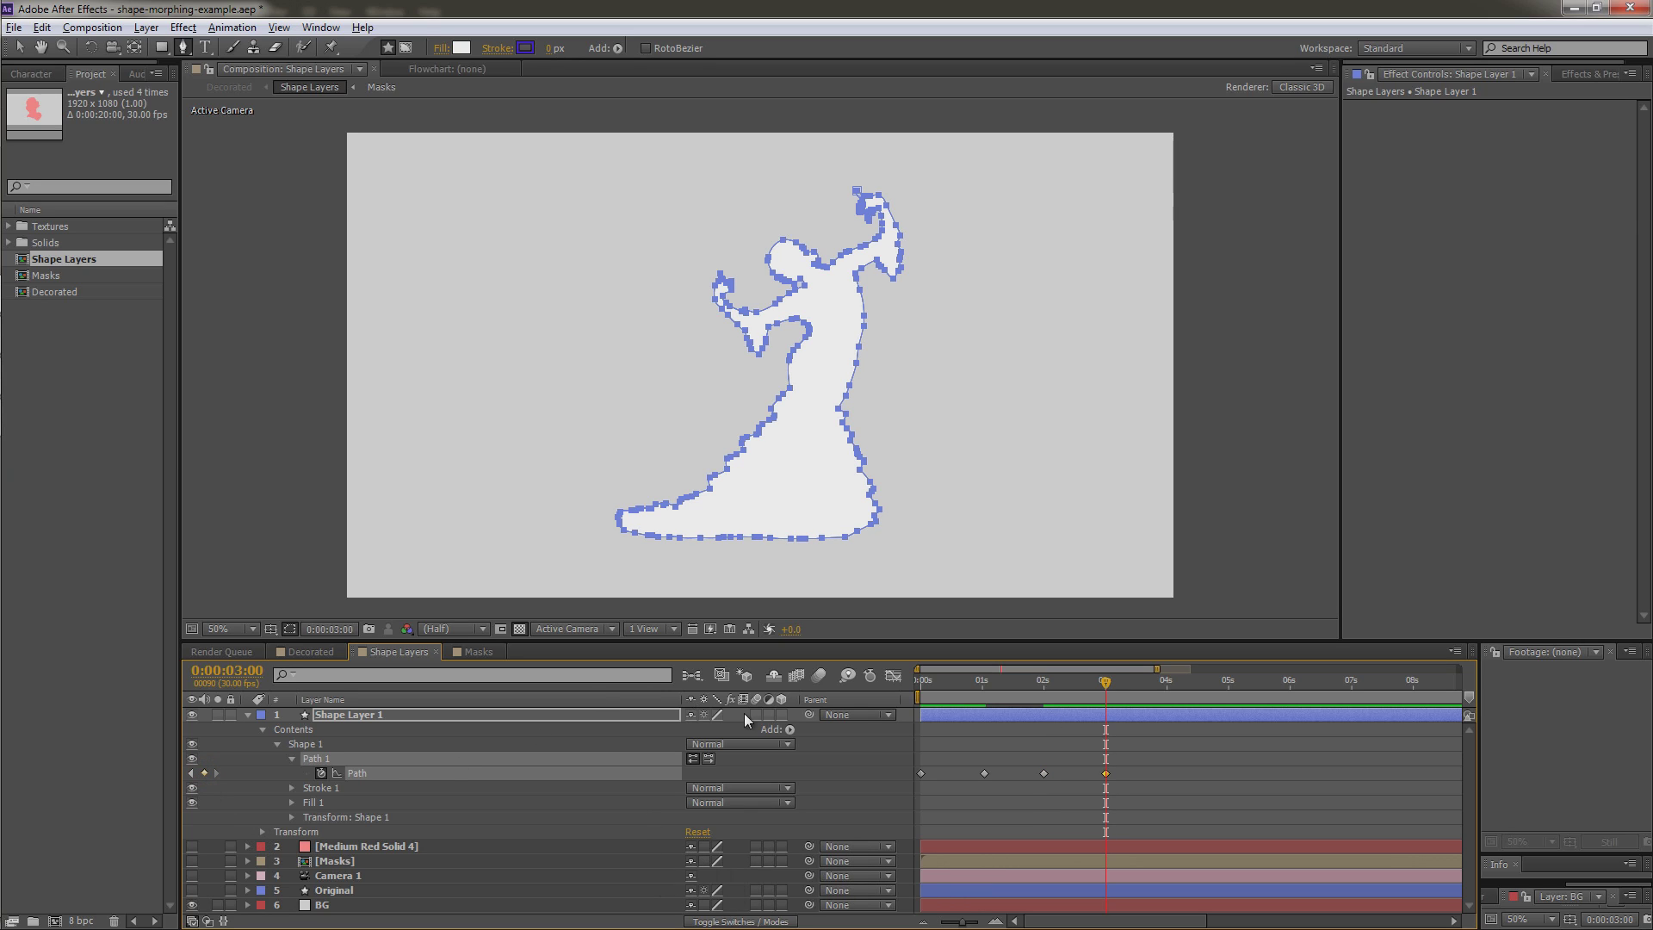
# Step: Preview the fan-to-raised-arms morph from the start of the timeline
pyautogui.press('Home')
pyautogui.press('space')
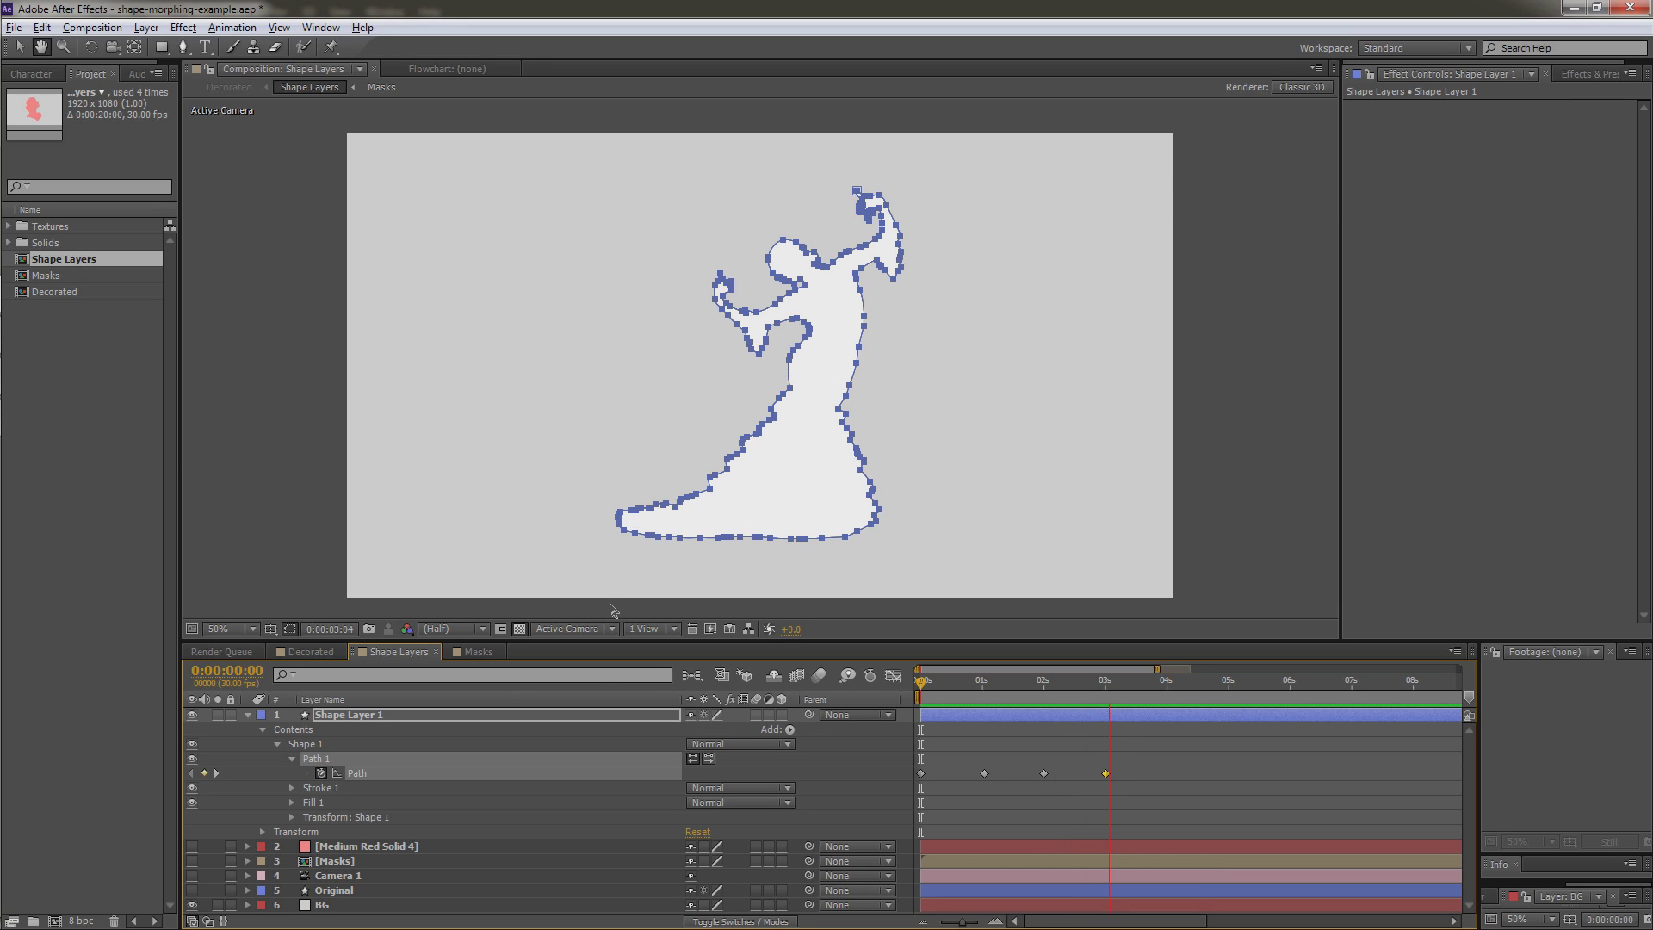
pyautogui.press('space')
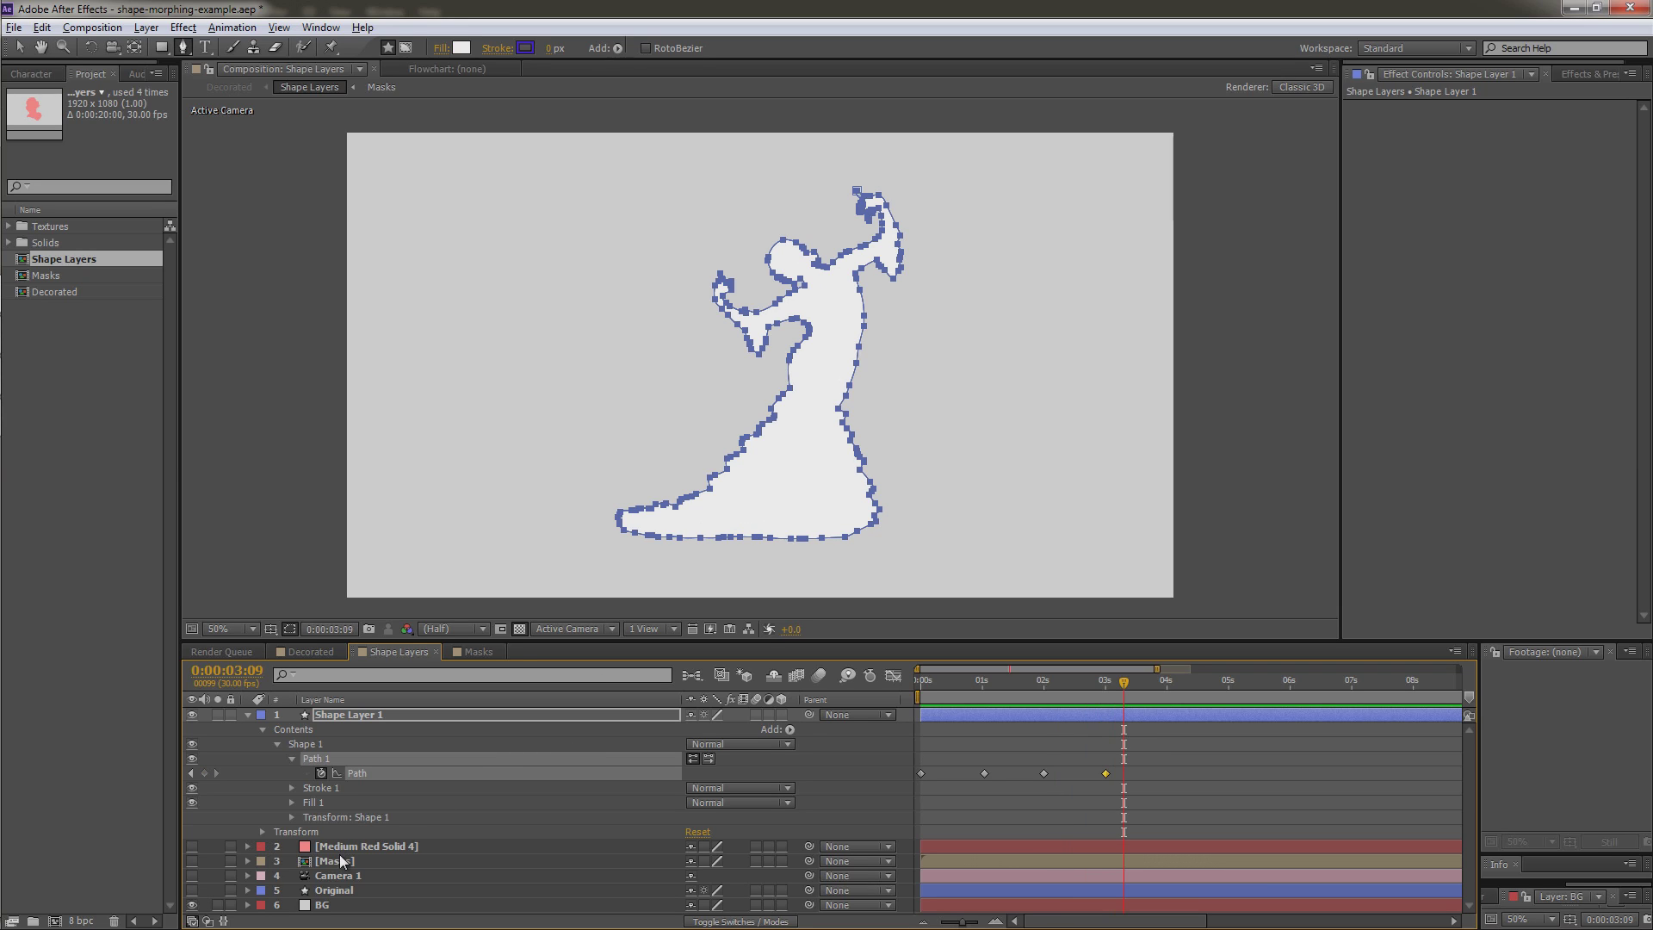
pyautogui.click(247, 714)
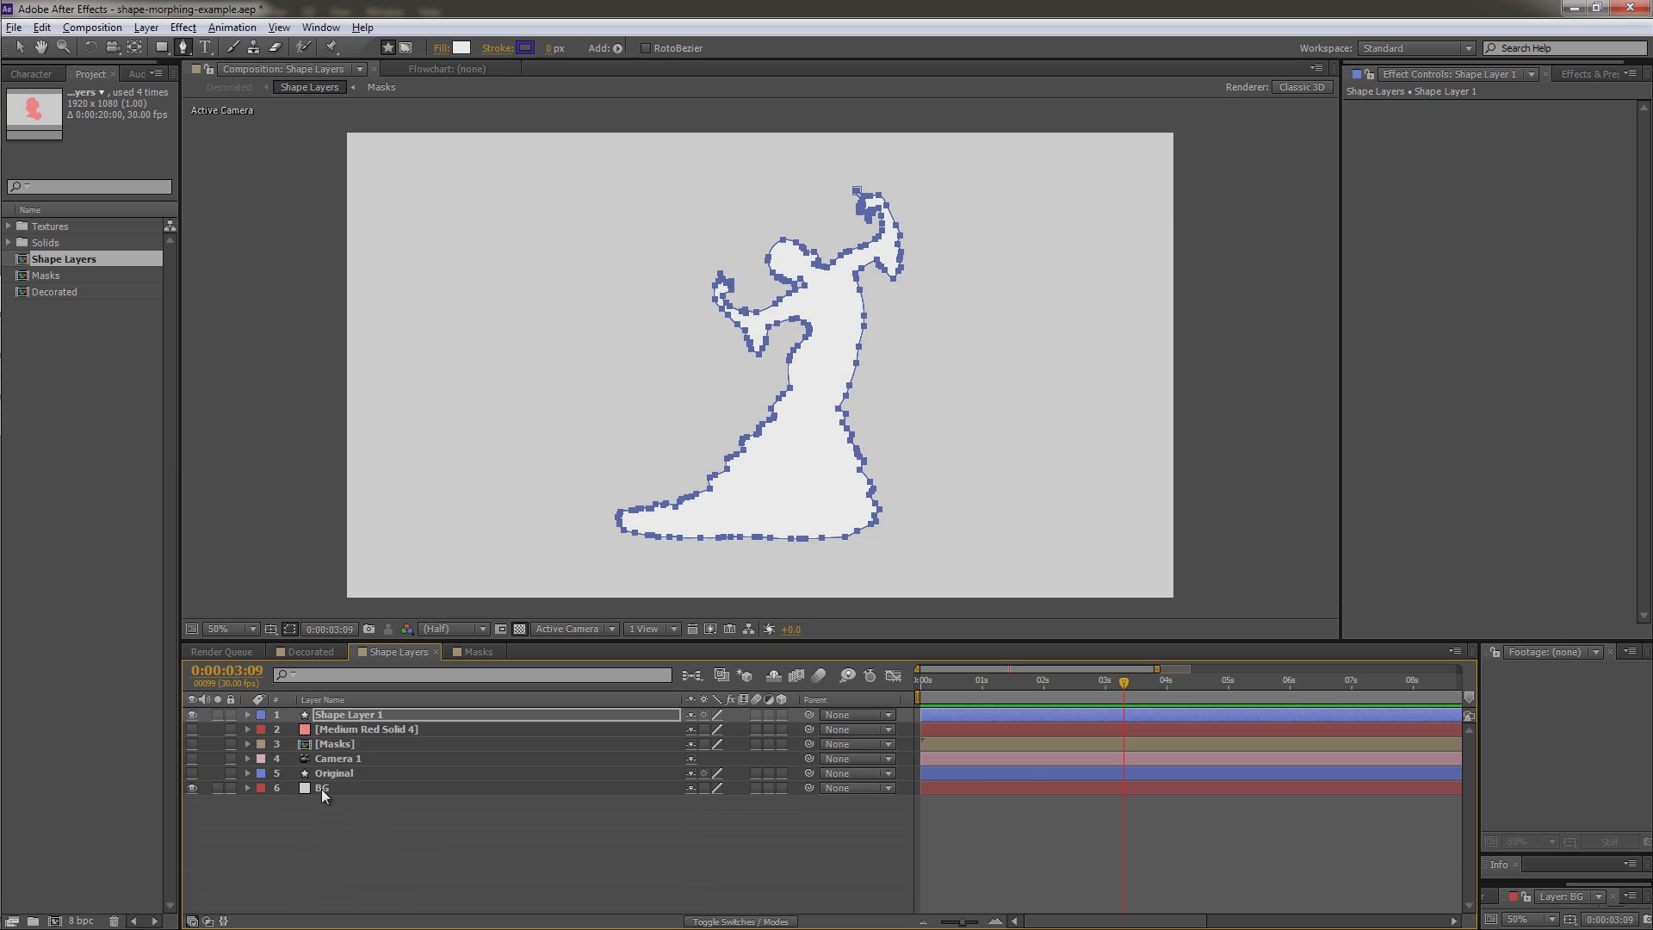
pyautogui.click(322, 788)
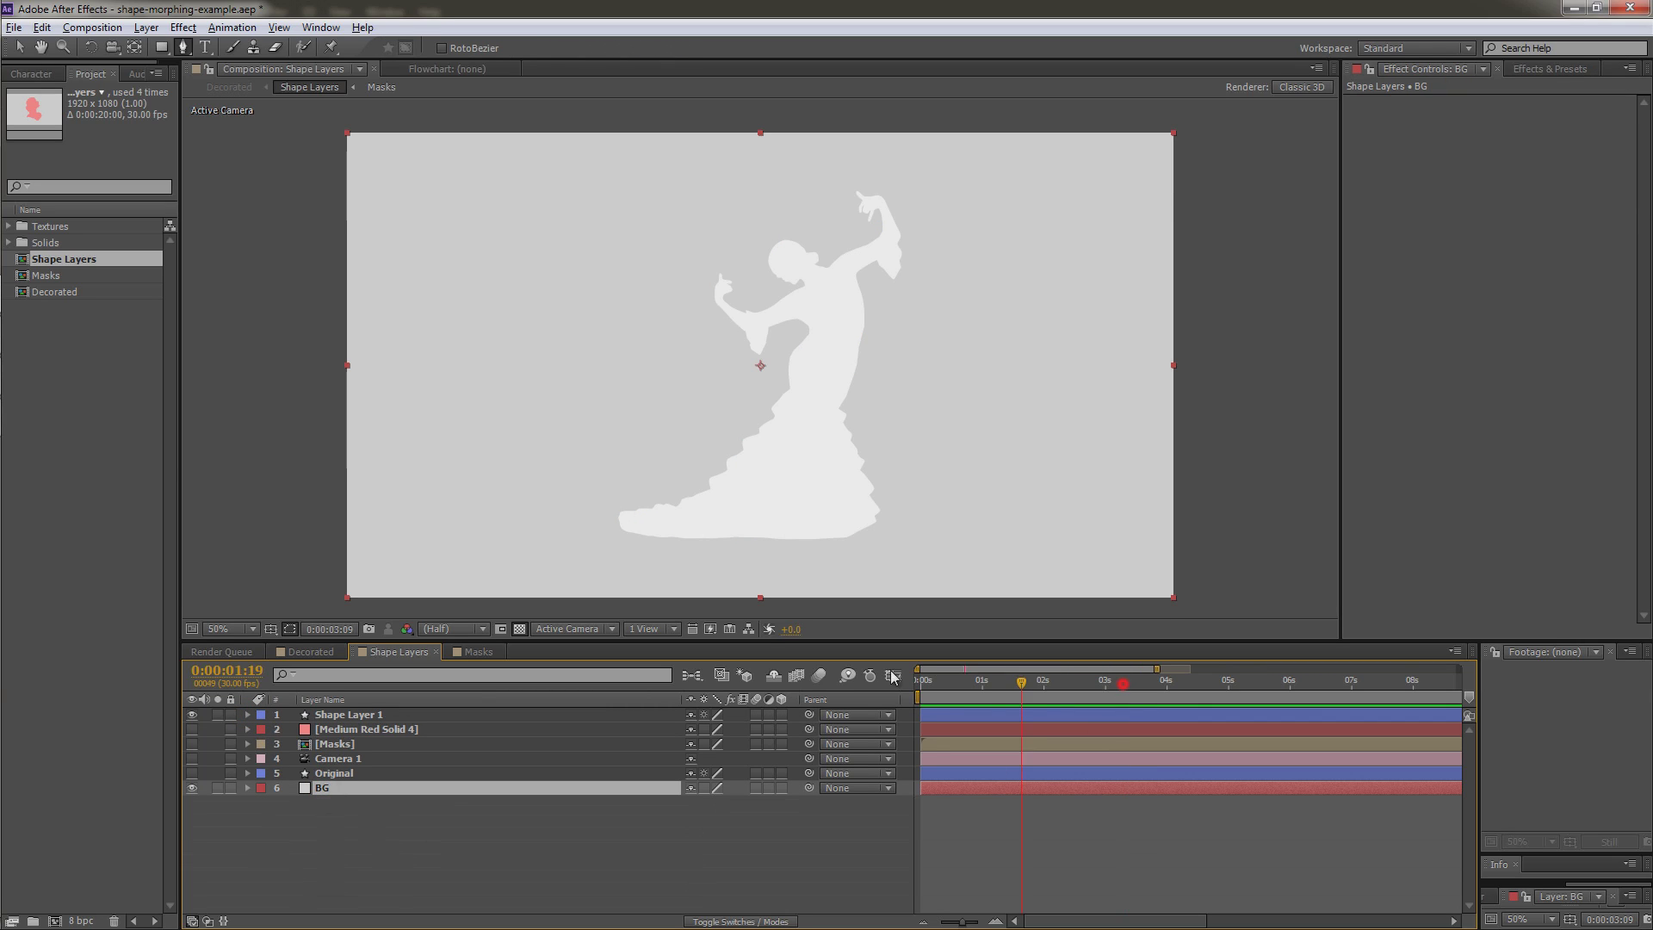
pyautogui.press('Home')
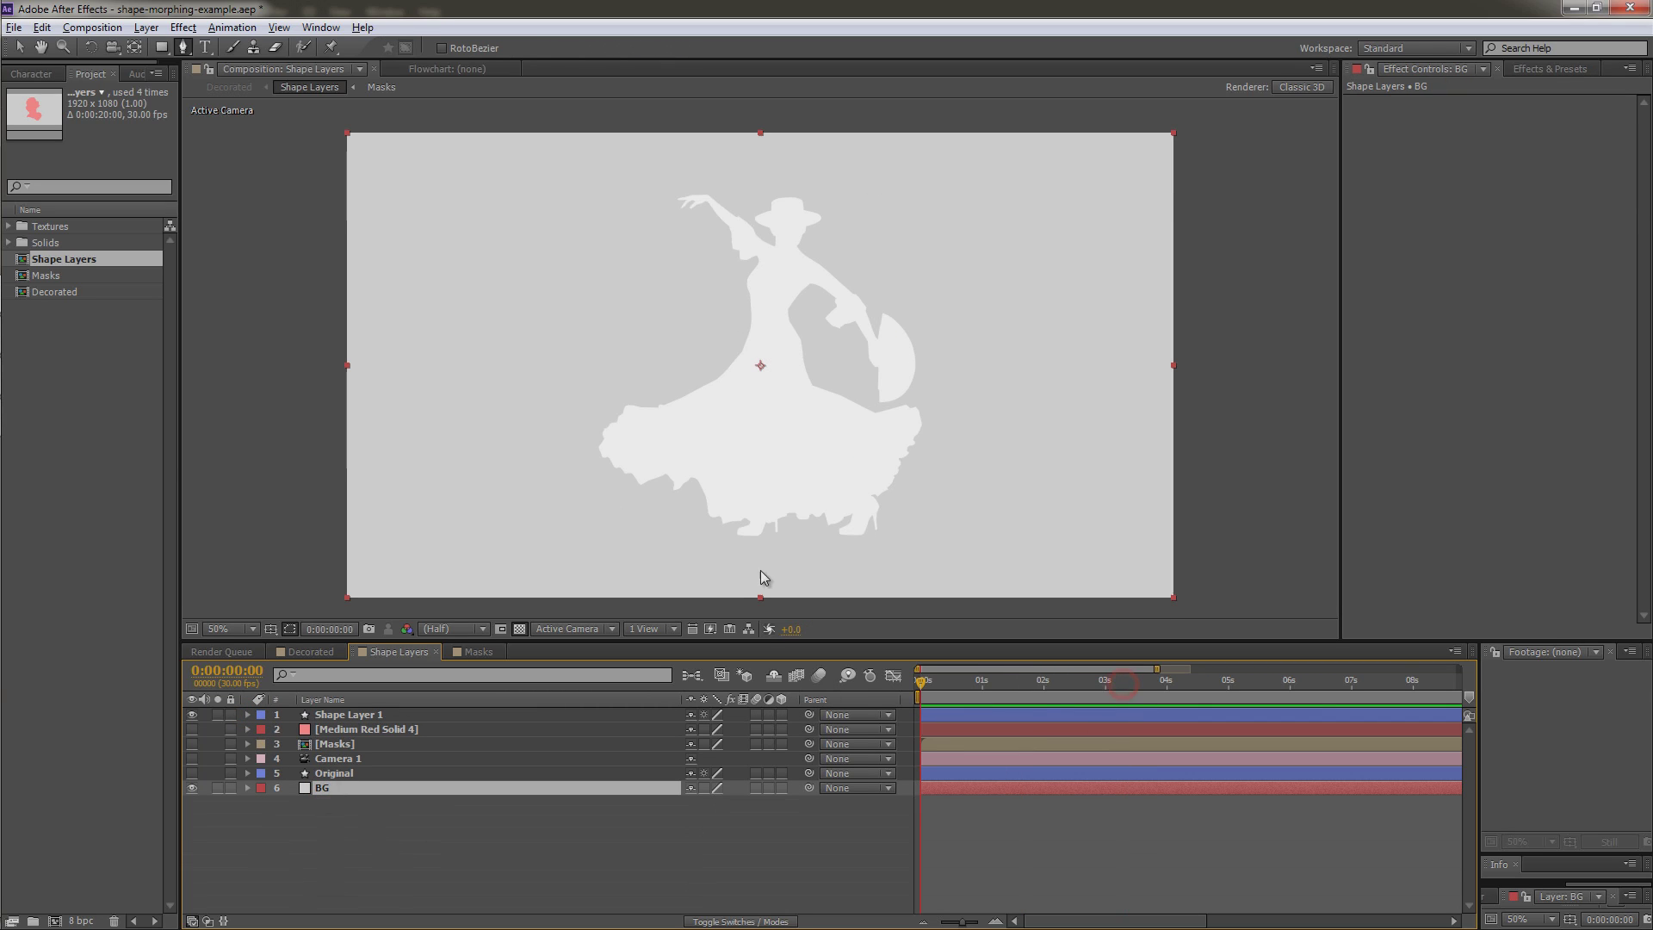
pyautogui.press('space')
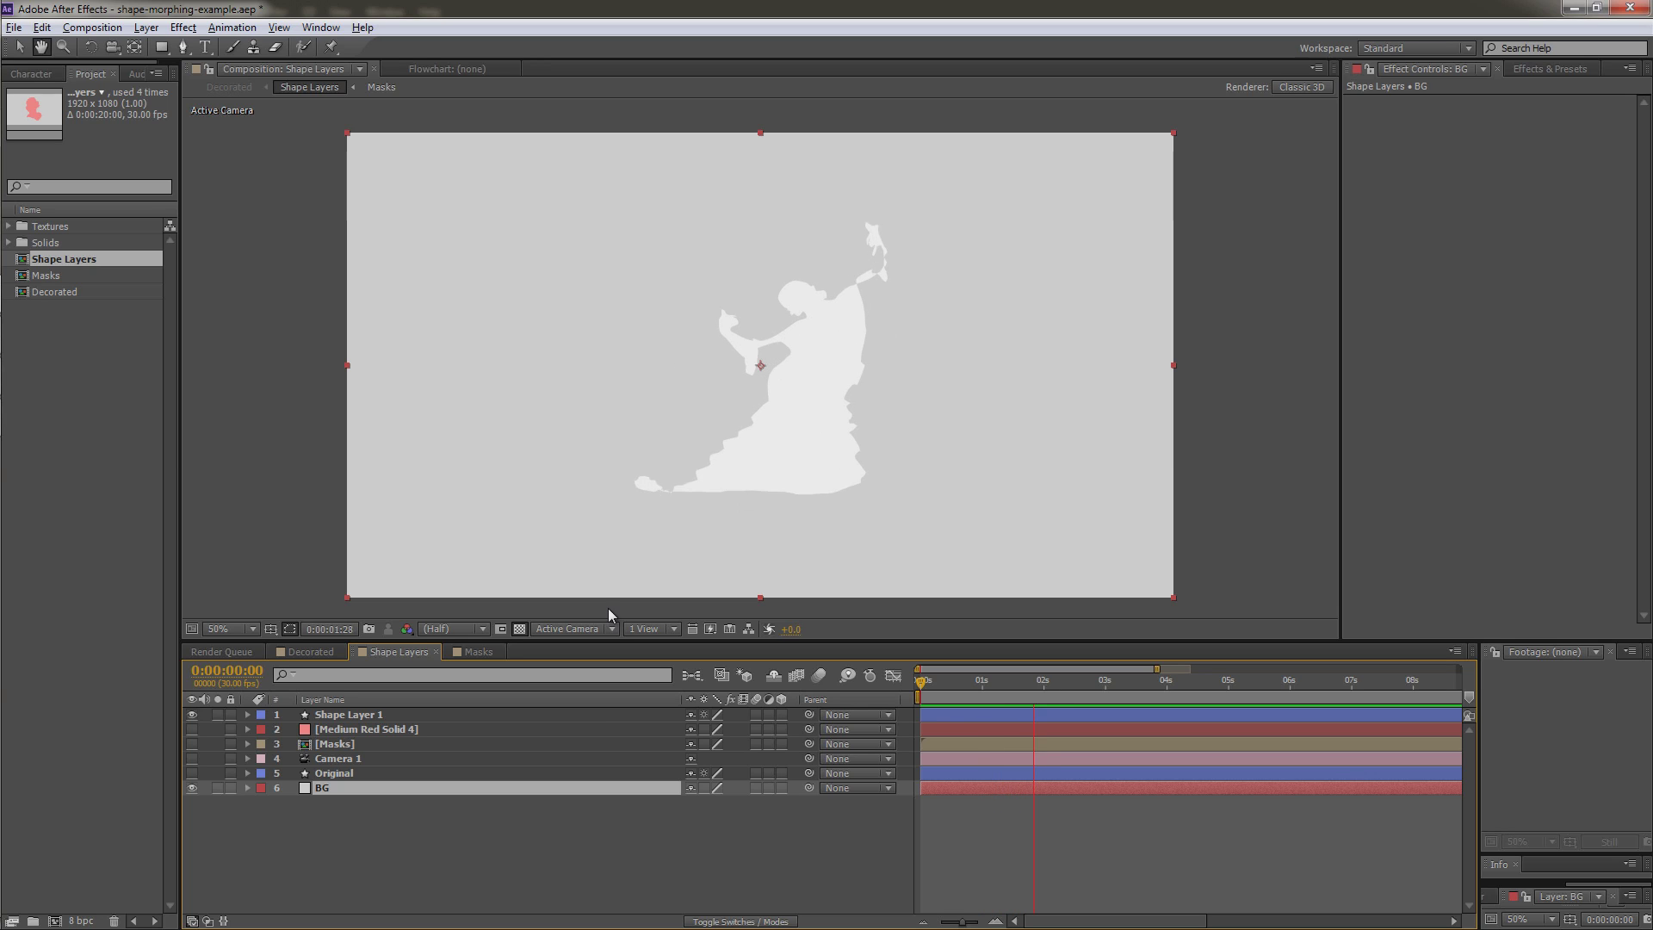
pyautogui.press('space')
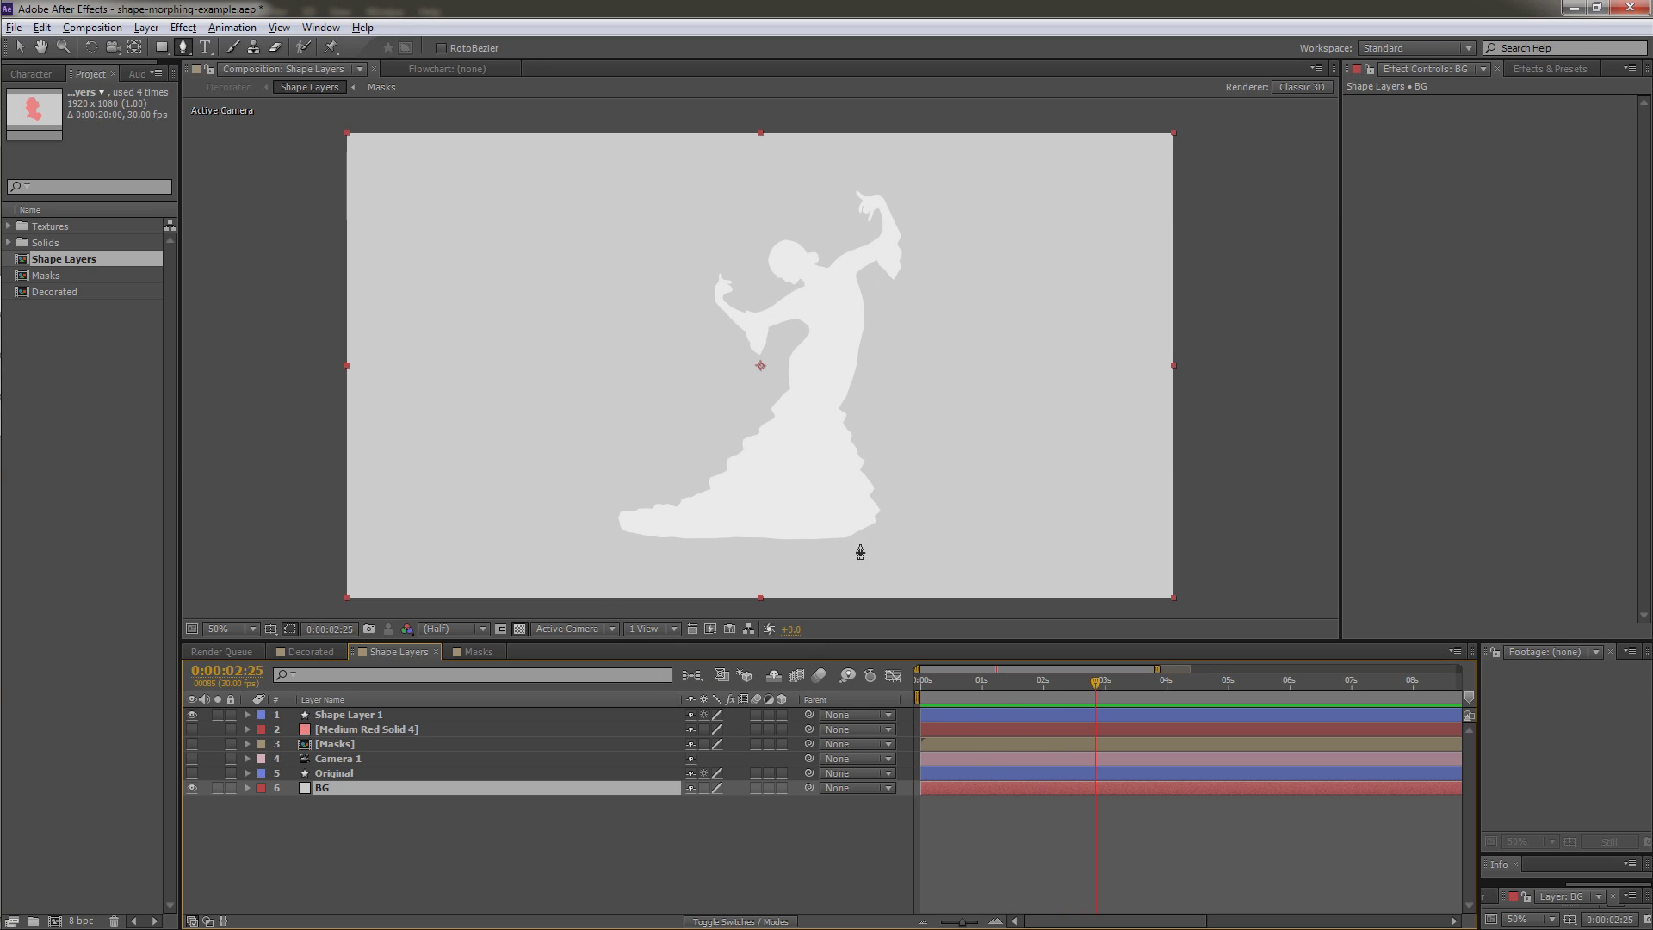
pyautogui.press('Home')
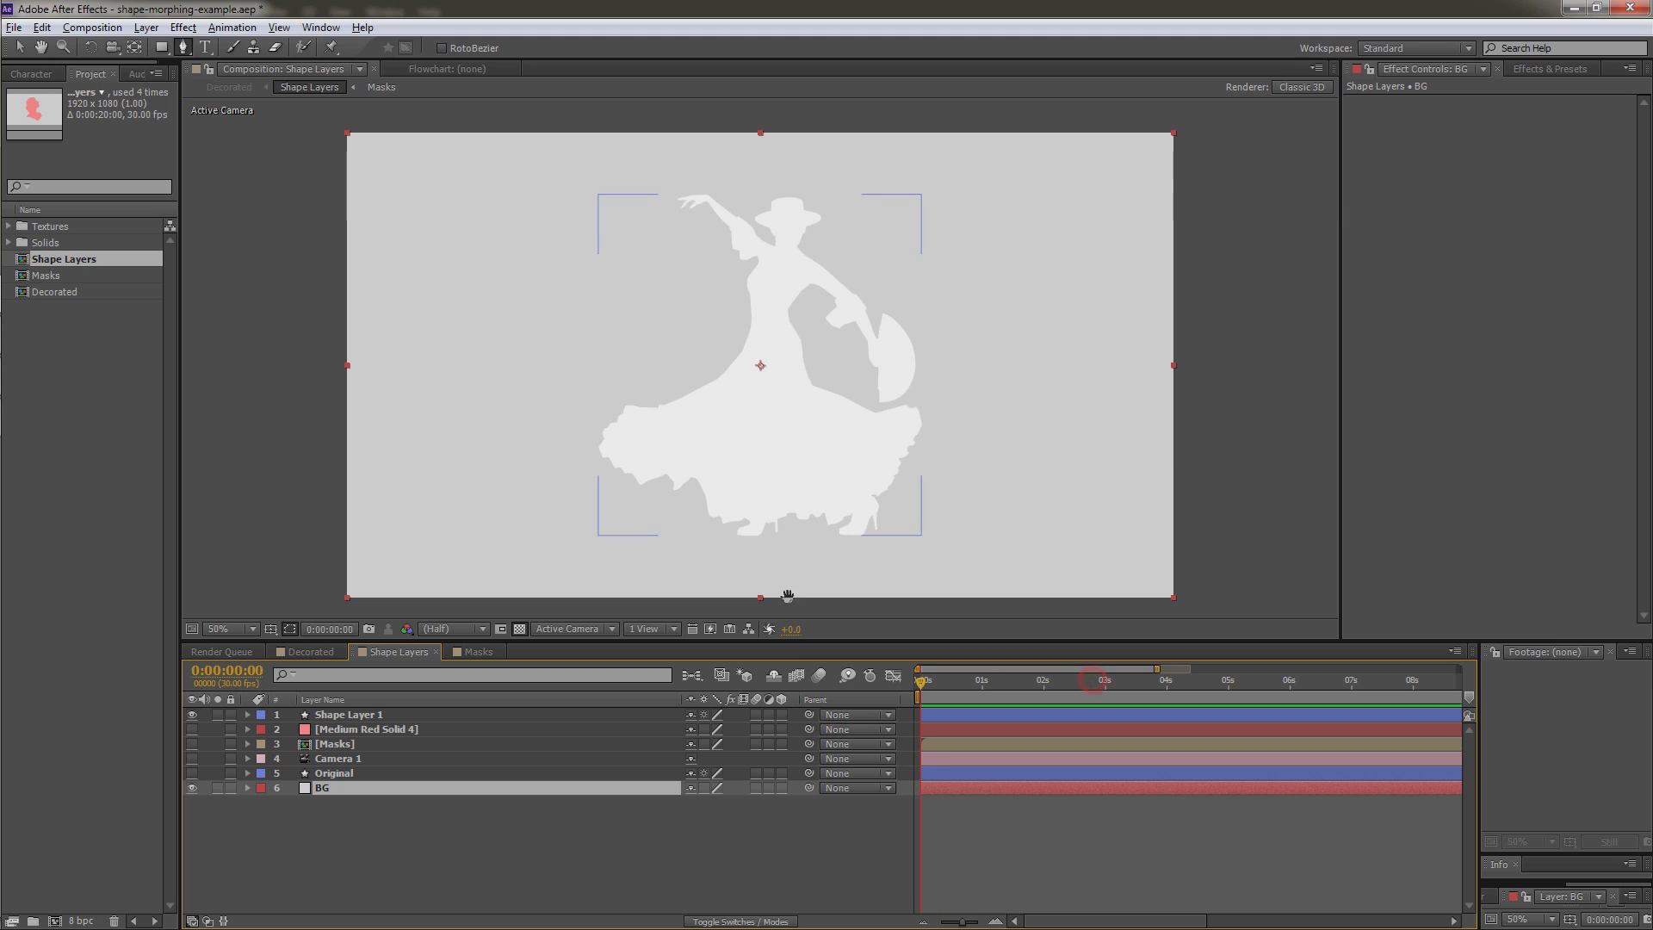
pyautogui.press('space')
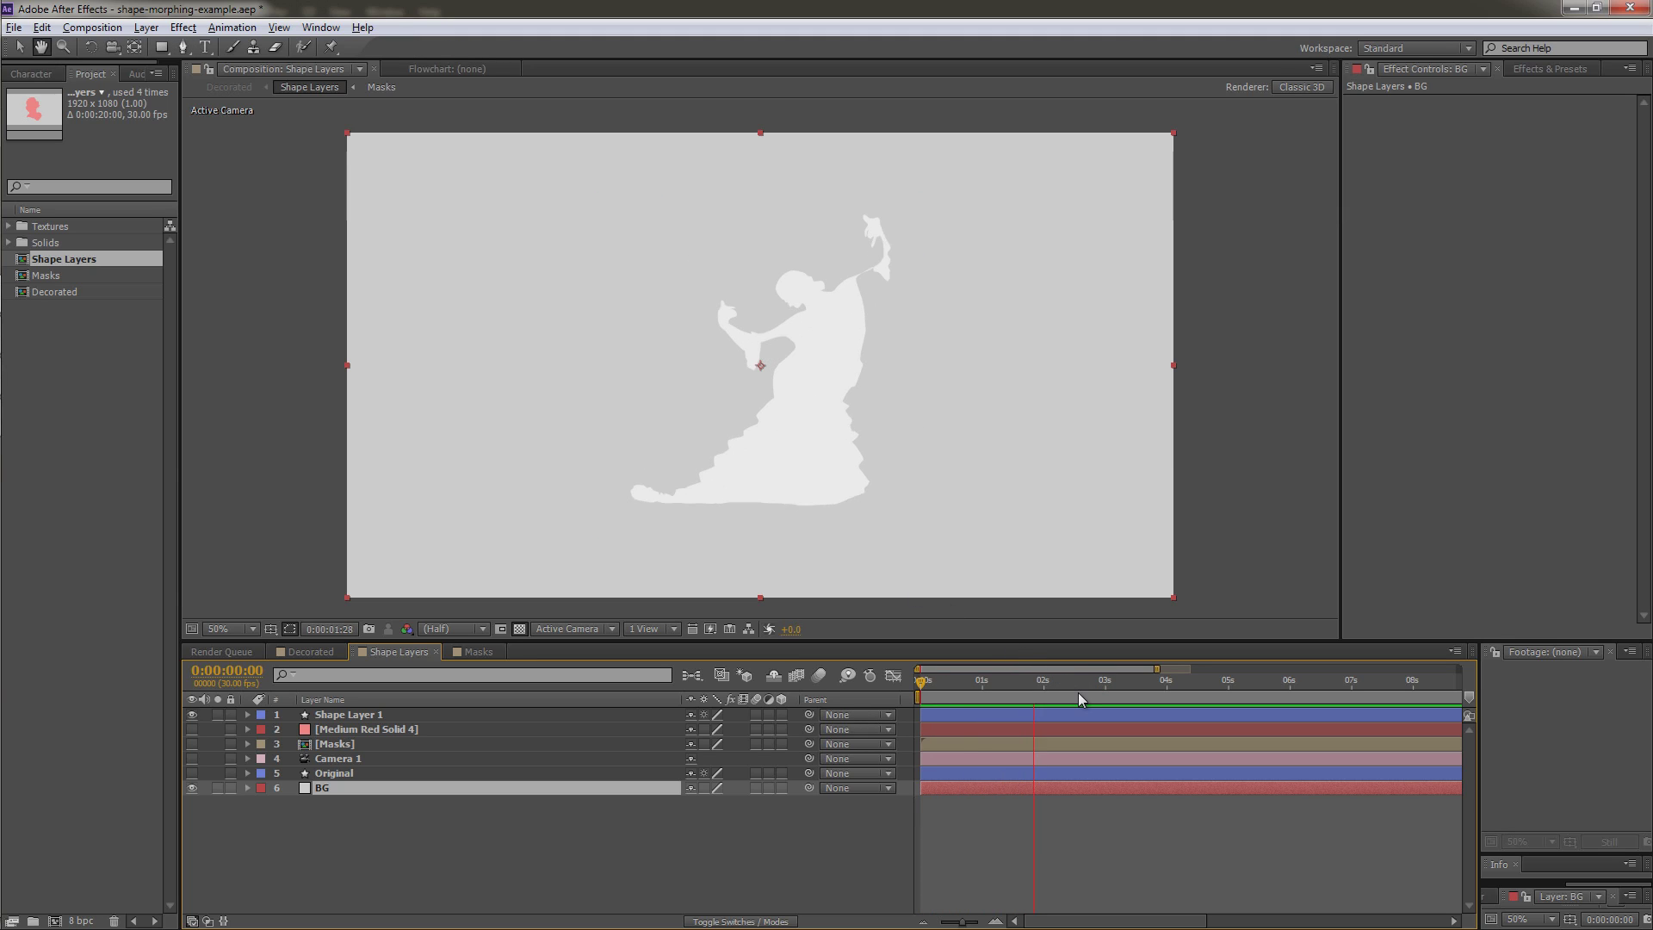
pyautogui.press('space')
pyautogui.moveTo(1060, 686); pyautogui.dragTo(1123, 689)
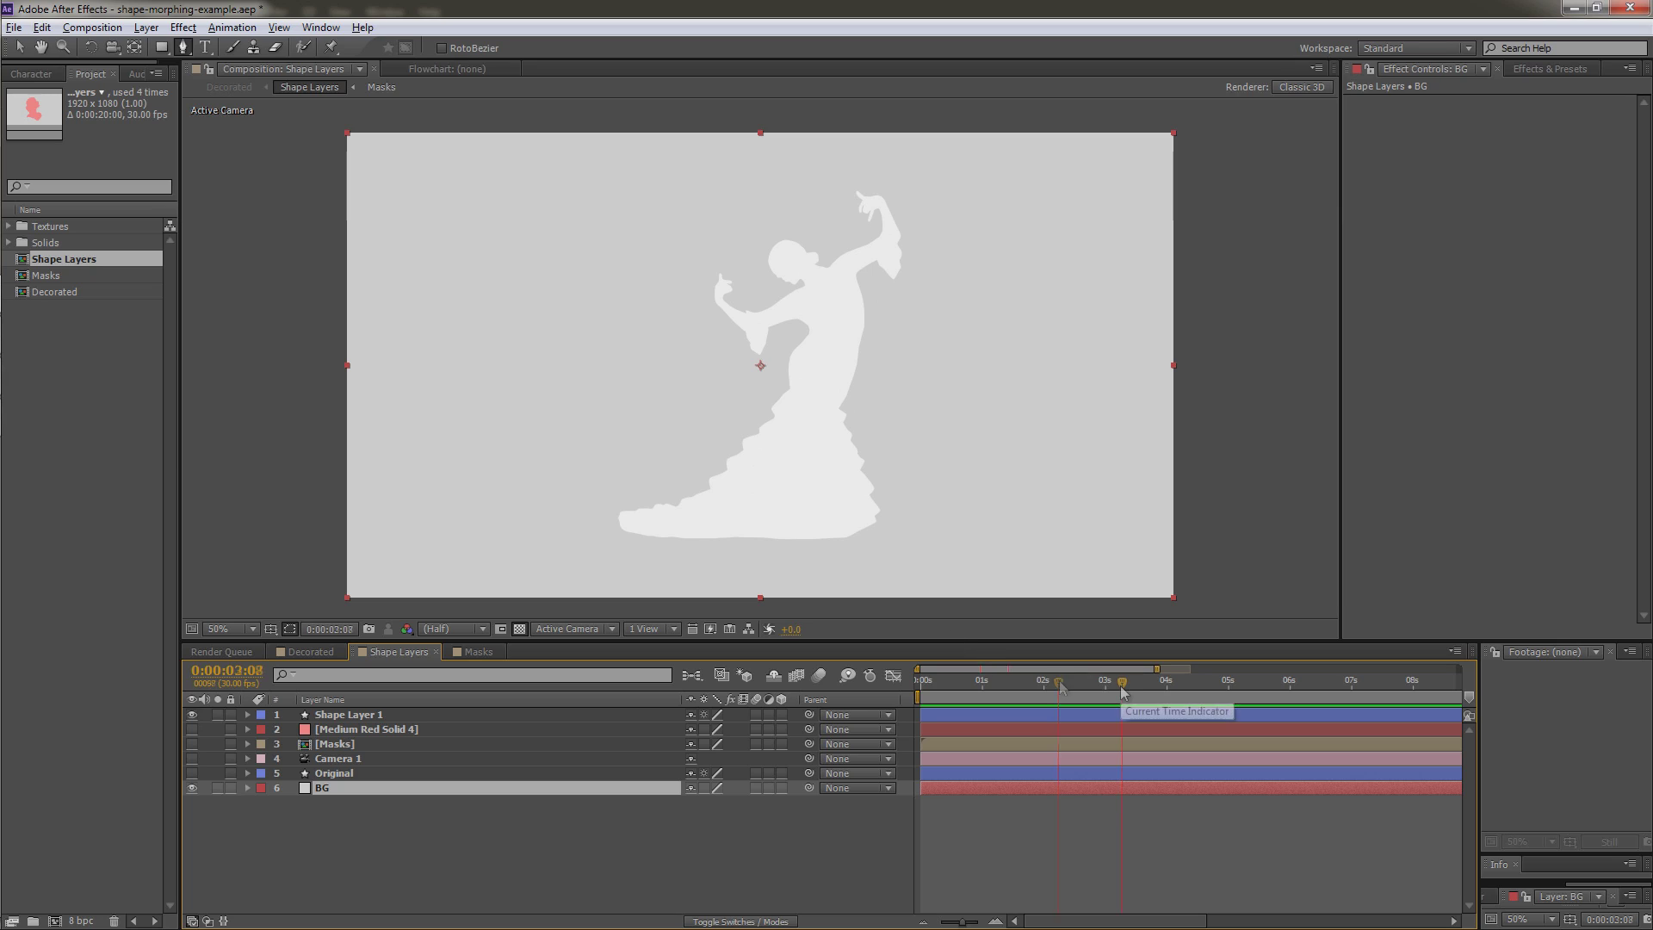
pyautogui.press('Home')
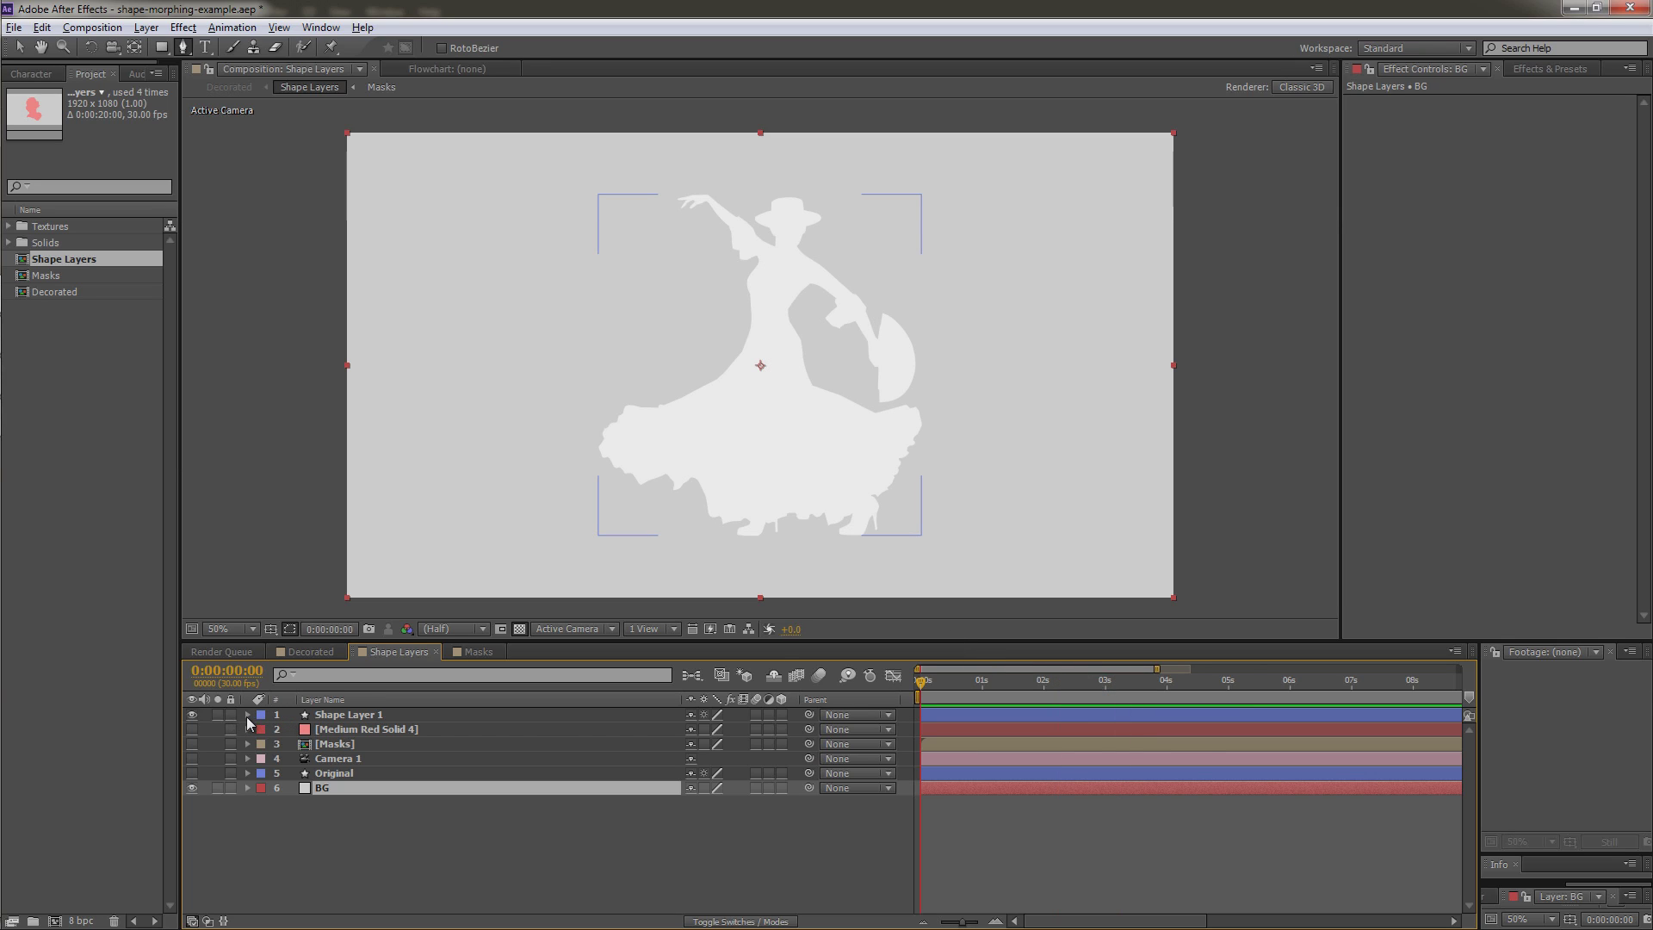
# Step: Flip the 2-second raised-arms dancer path horizontally using Free Transform Points
pyautogui.click(247, 716)
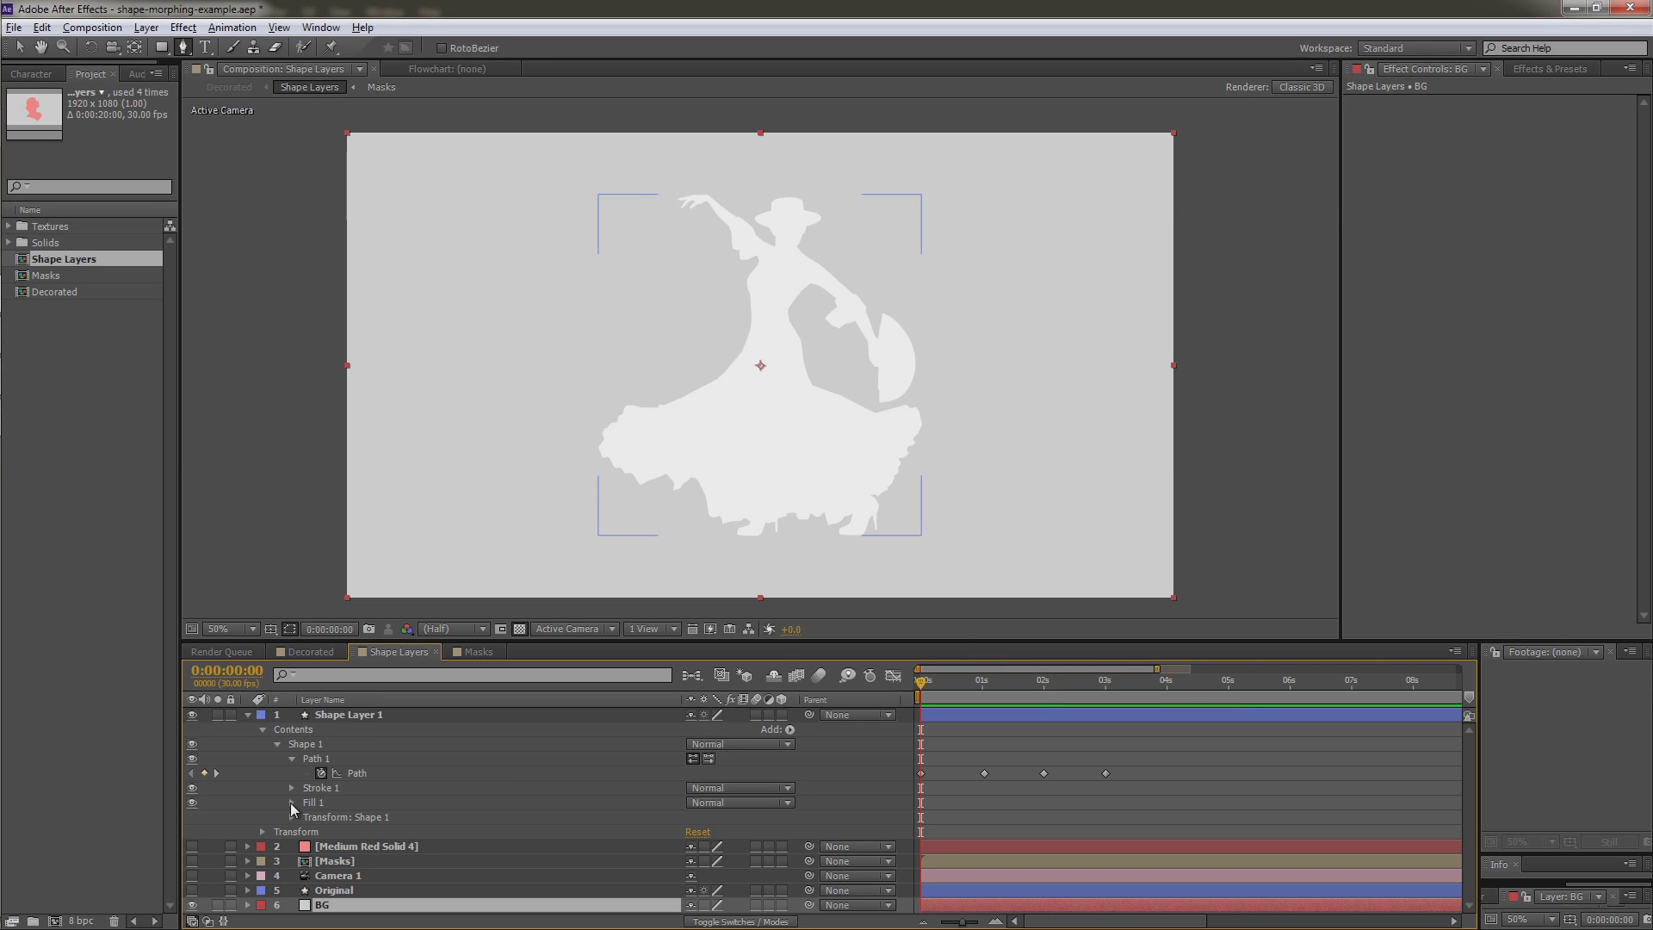
pyautogui.click(217, 773)
pyautogui.click(217, 772)
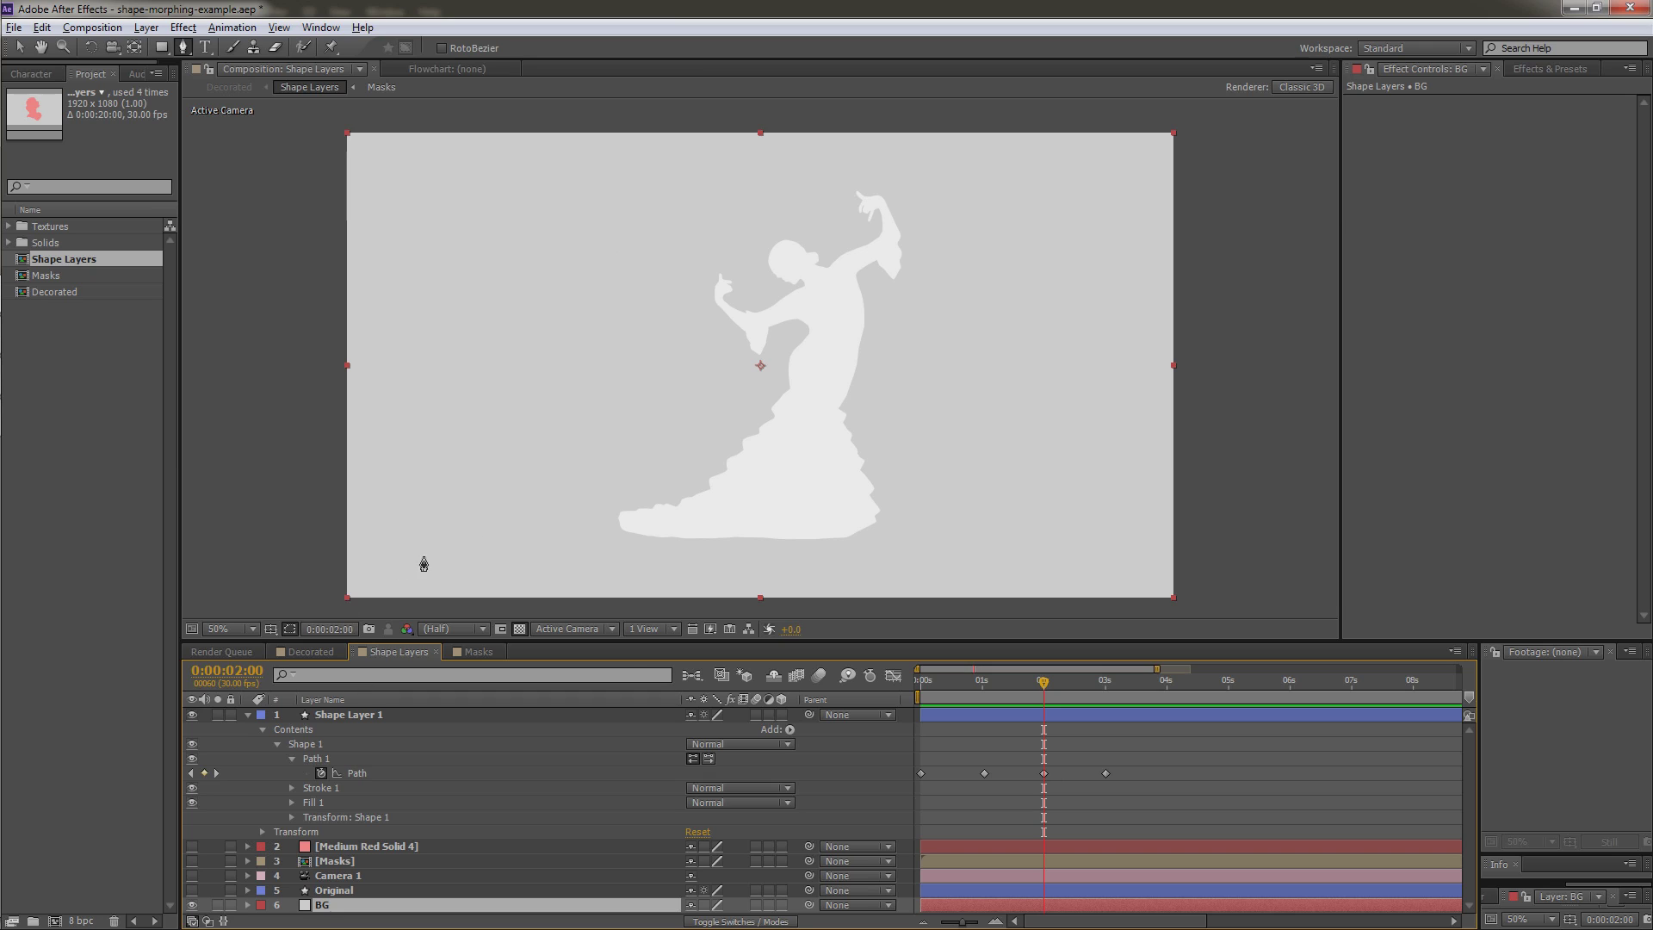
pyautogui.click(374, 773)
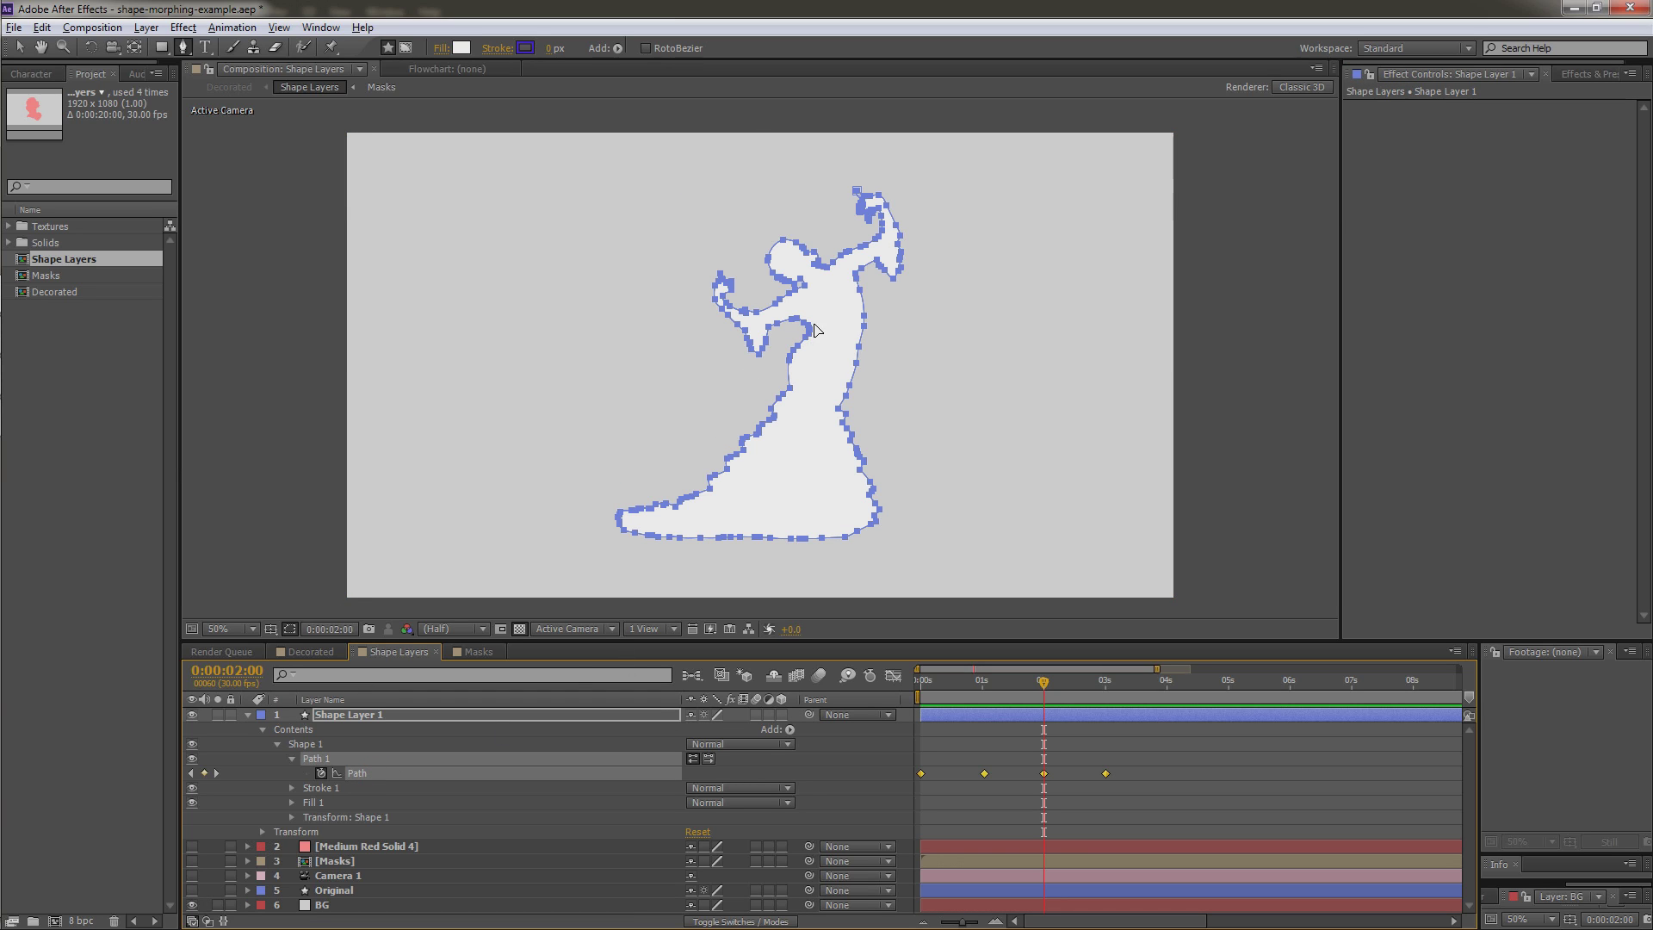
pyautogui.rightClick(810, 331)
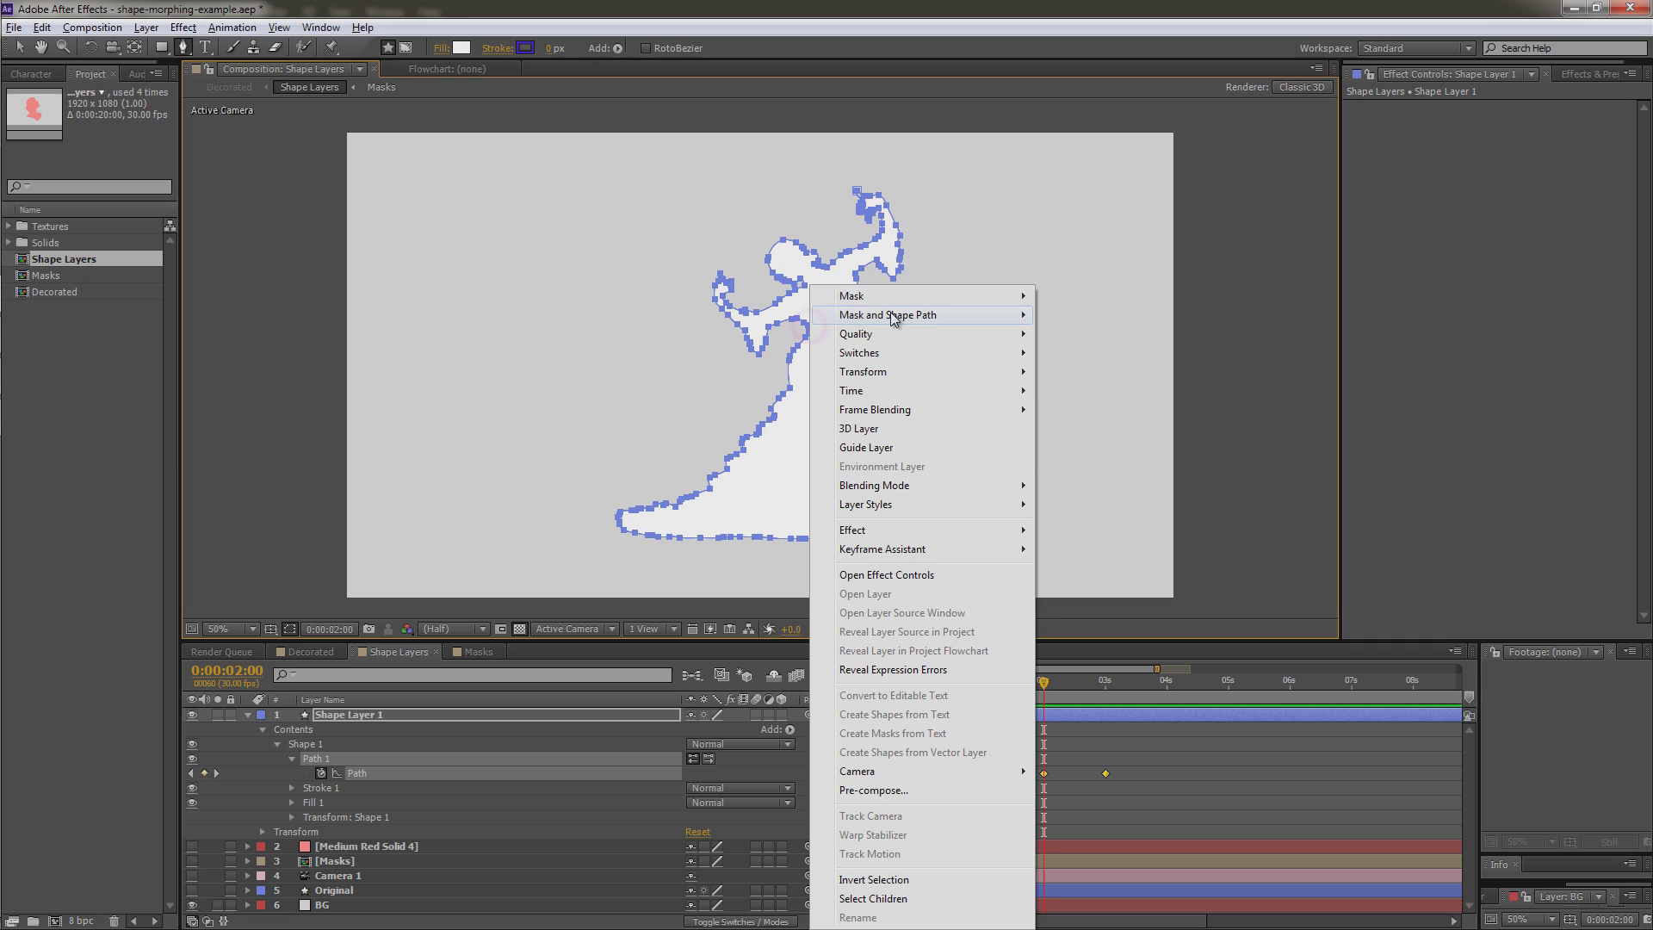
pyautogui.moveTo(886, 314)
pyautogui.click(1087, 385)
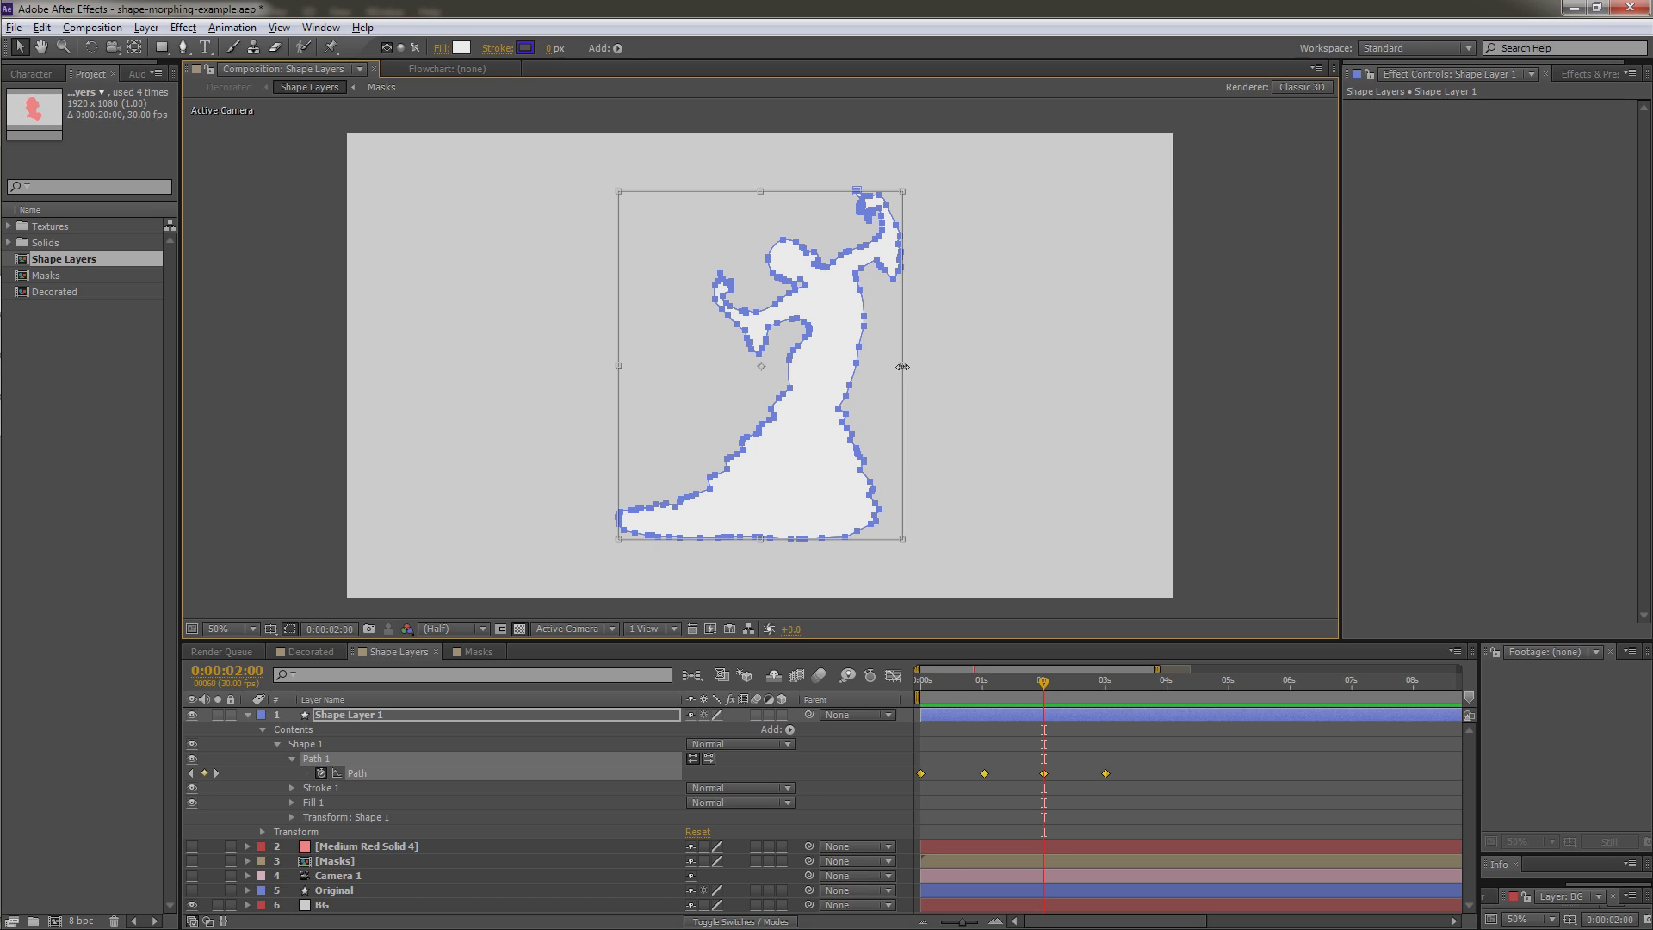
pyautogui.moveTo(902, 367); pyautogui.dragTo(623, 383)
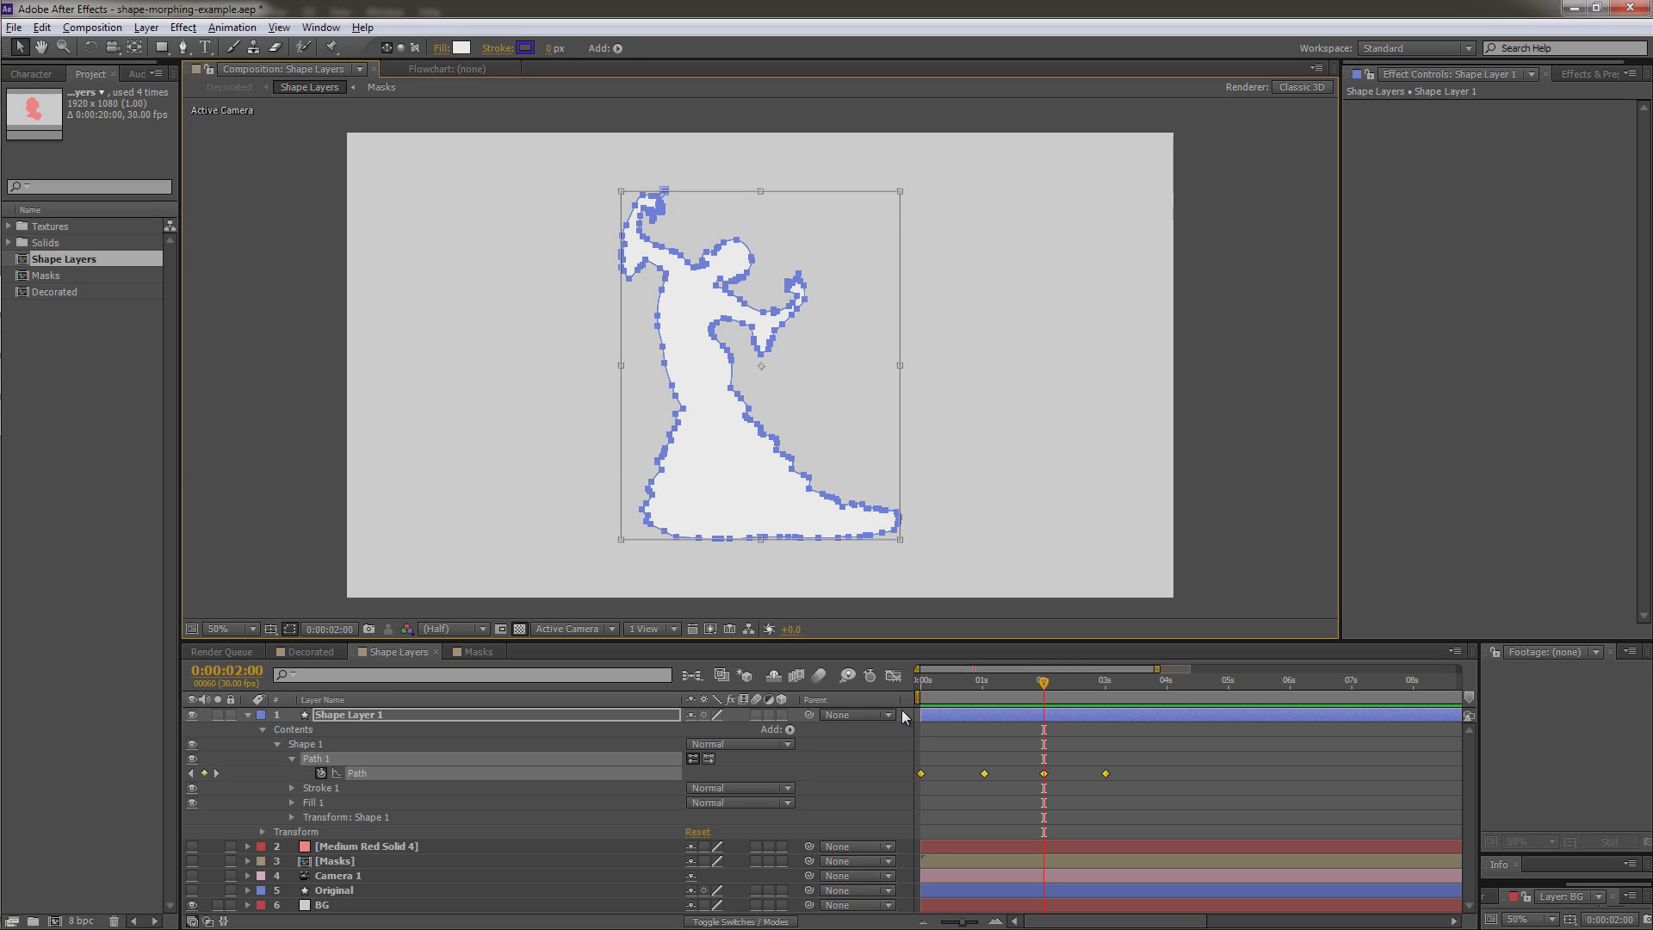
# Step: Delete the 3-second Path keyframe and paste a copy of the 2-second pose at 0:00:02:29
pyautogui.click(1119, 776)
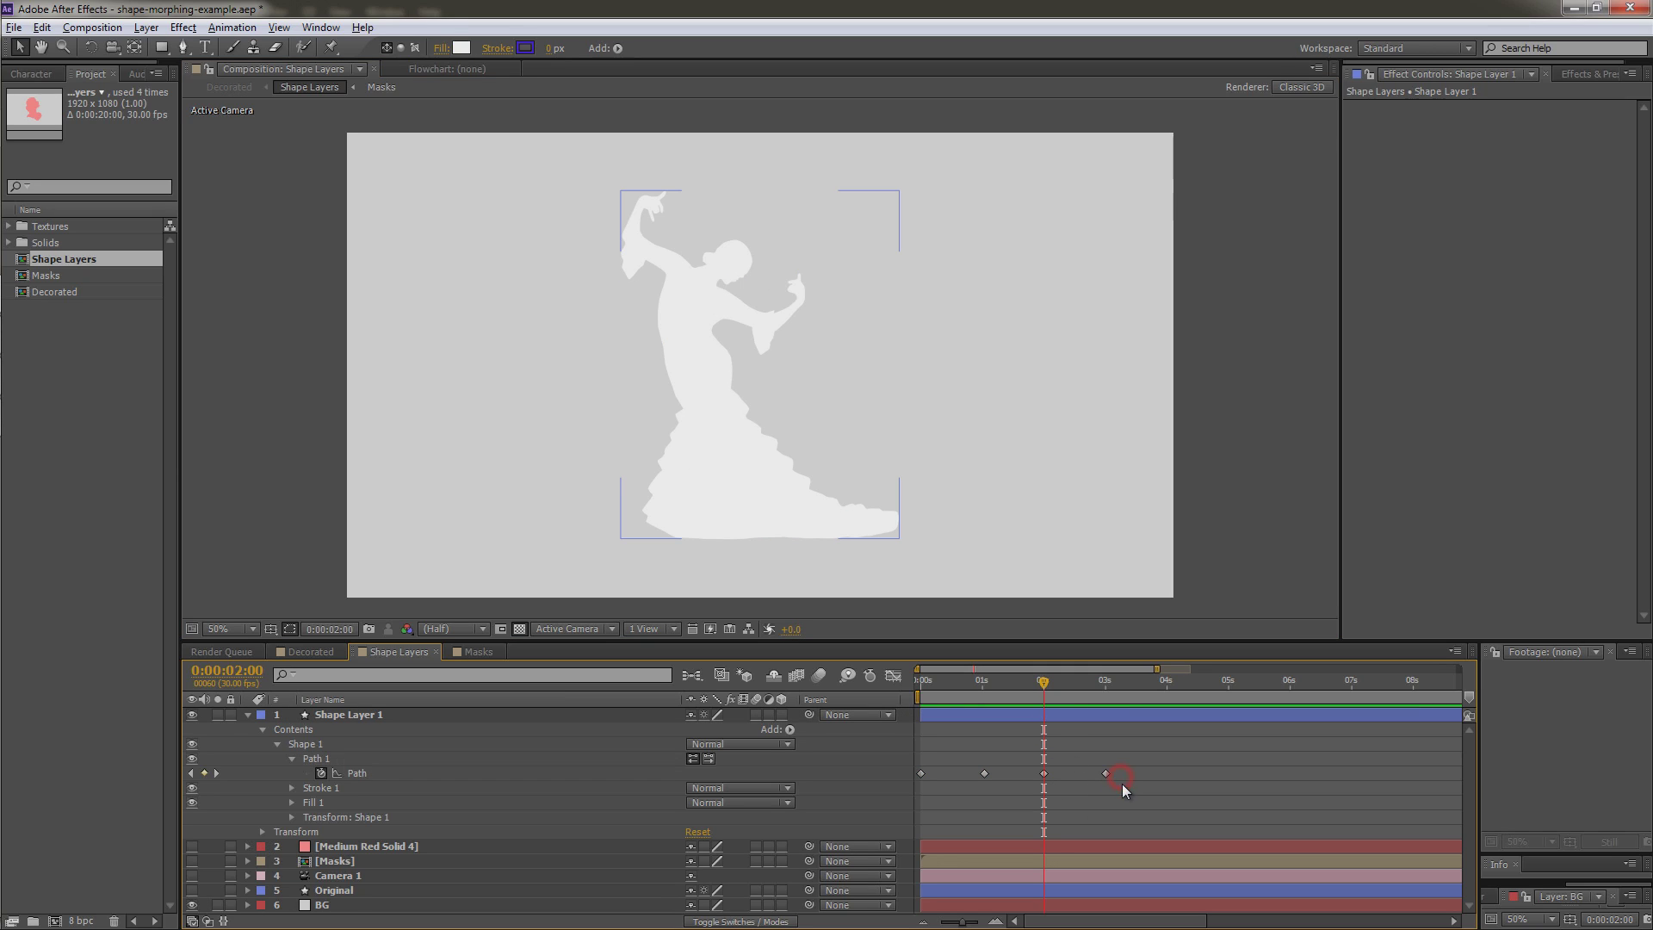
pyautogui.click(1105, 773)
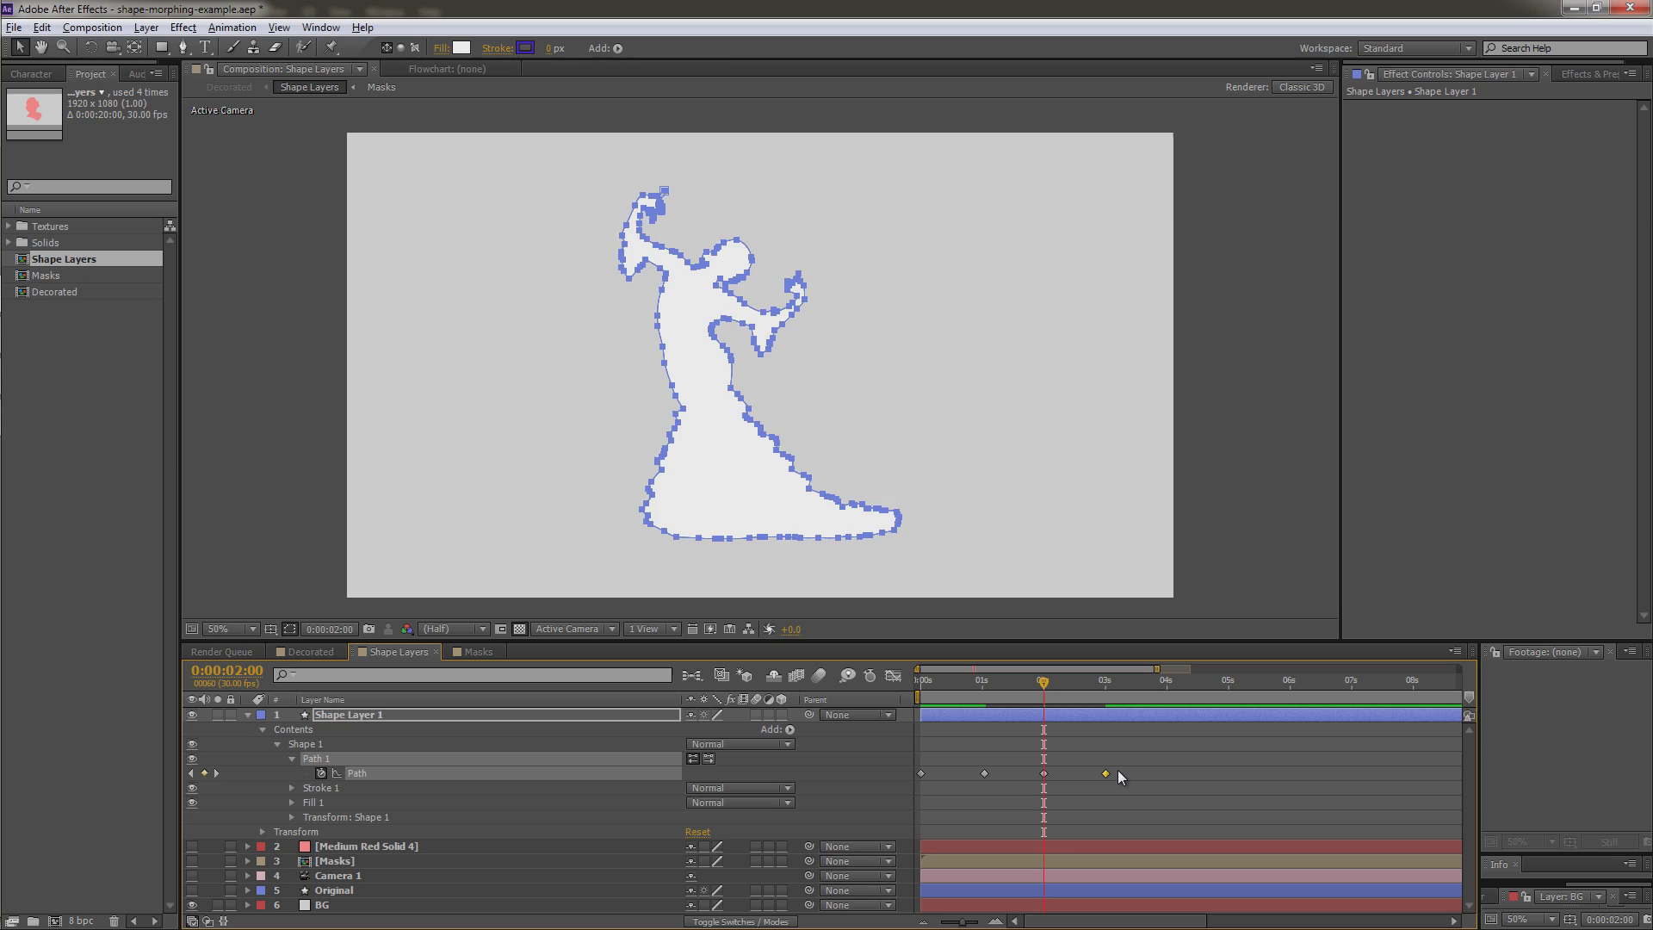
pyautogui.press('Delete')
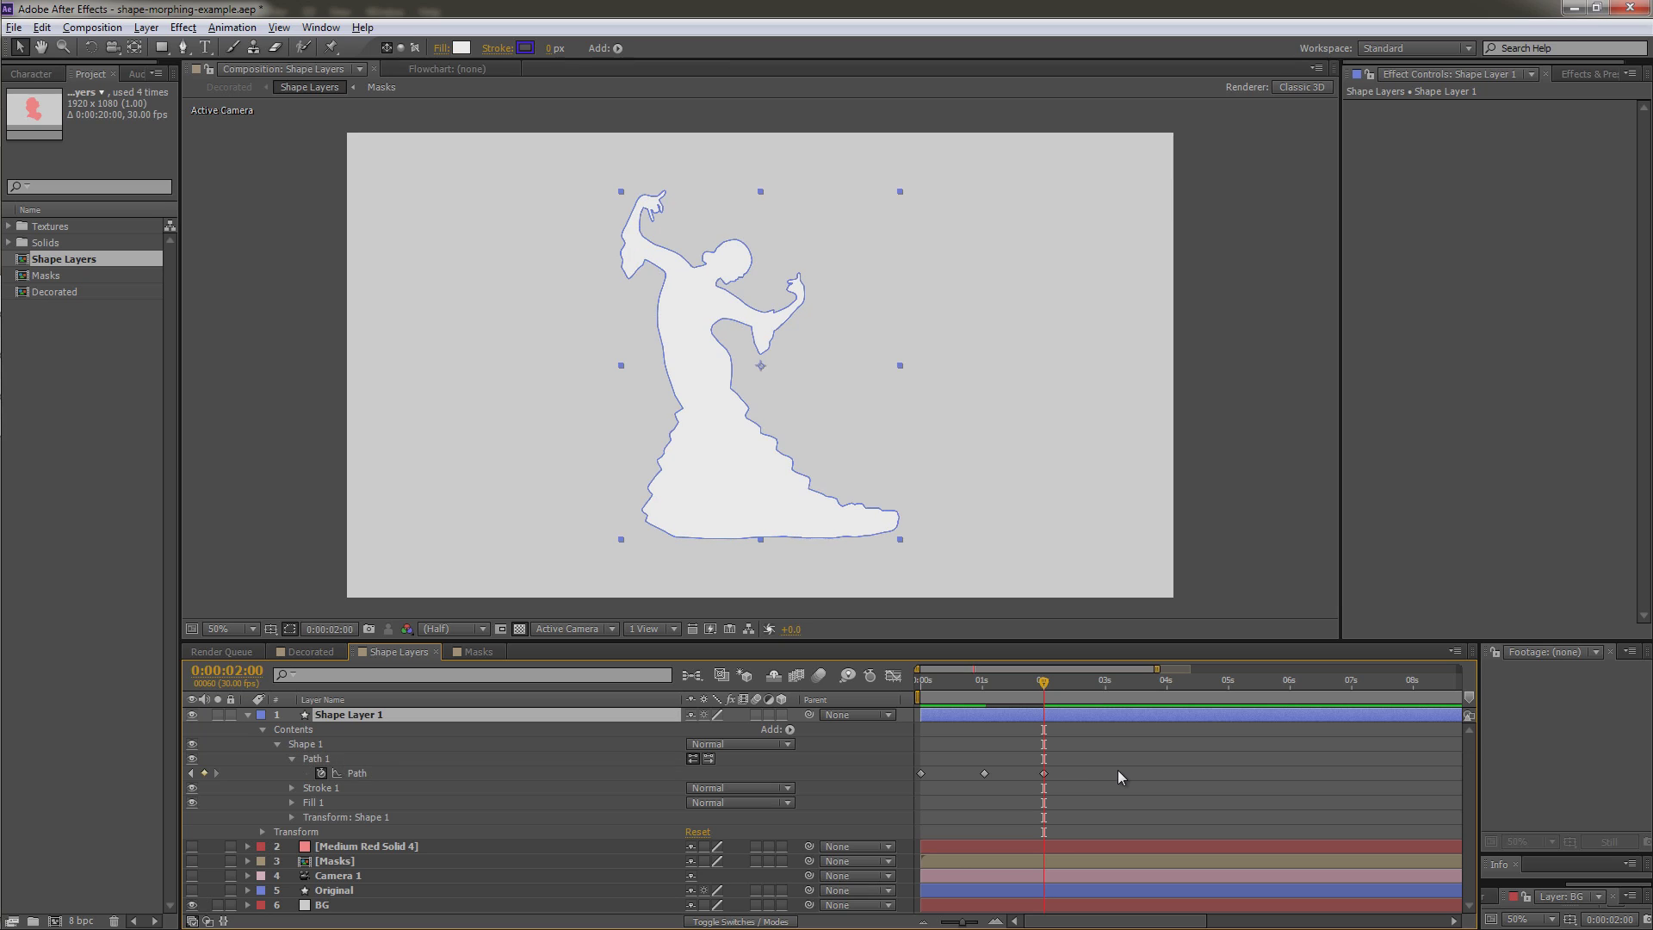
pyautogui.click(1043, 773)
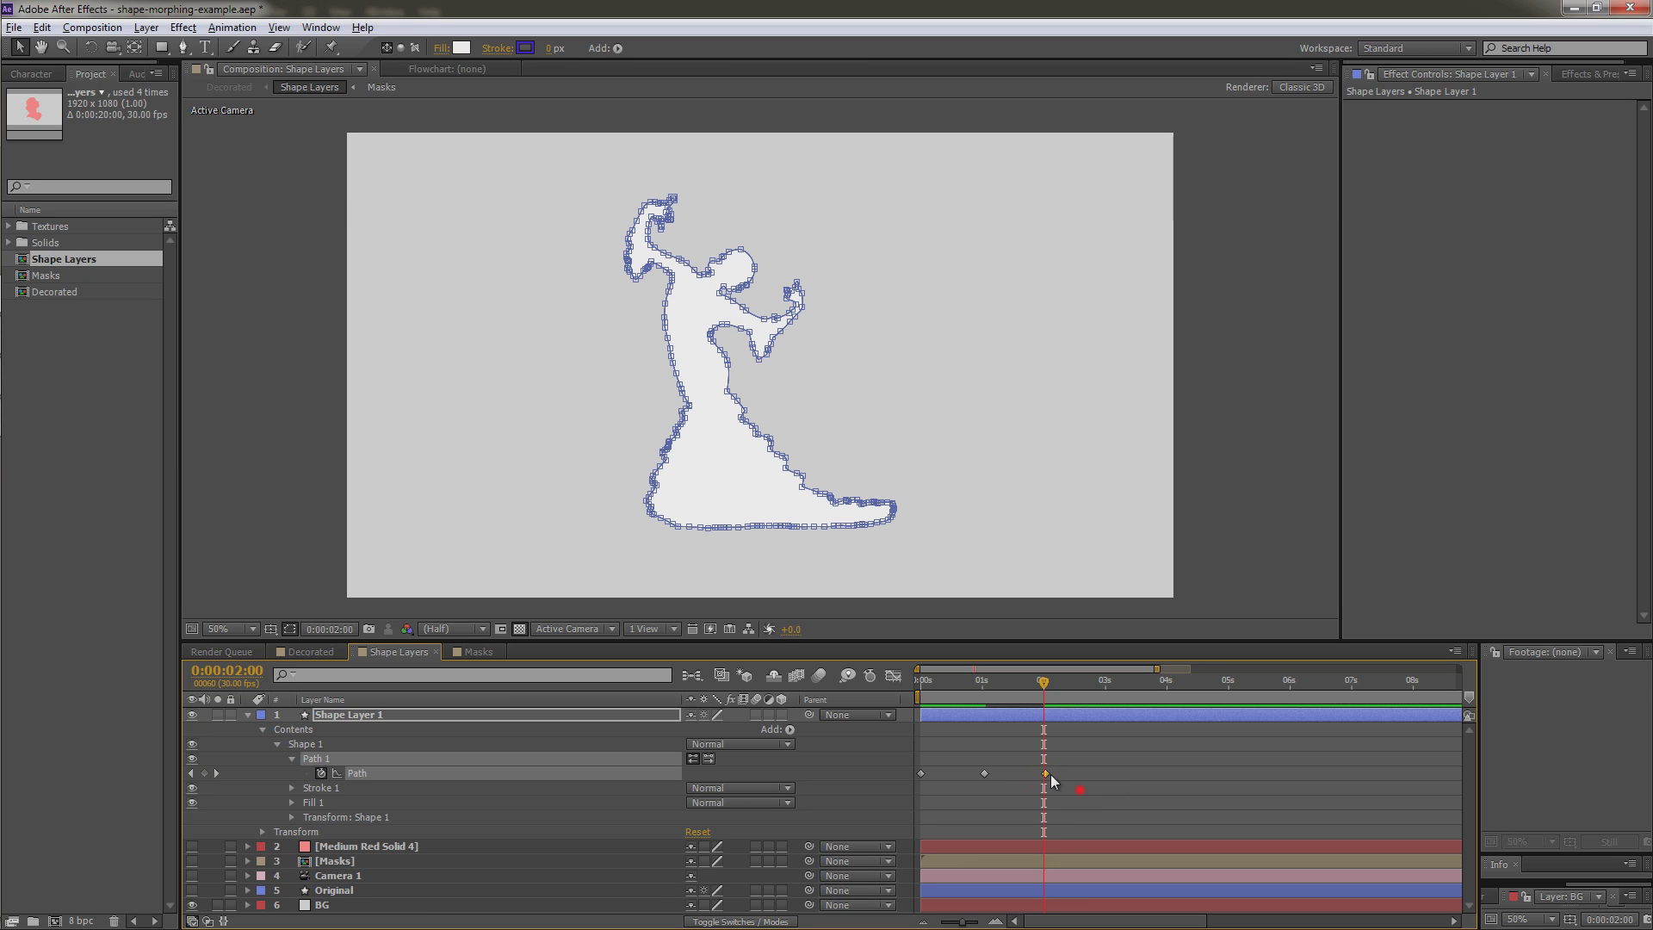
pyautogui.moveTo(1080, 788); pyautogui.dragTo(1042, 770)
pyautogui.hotkey('ctrl', 'c')
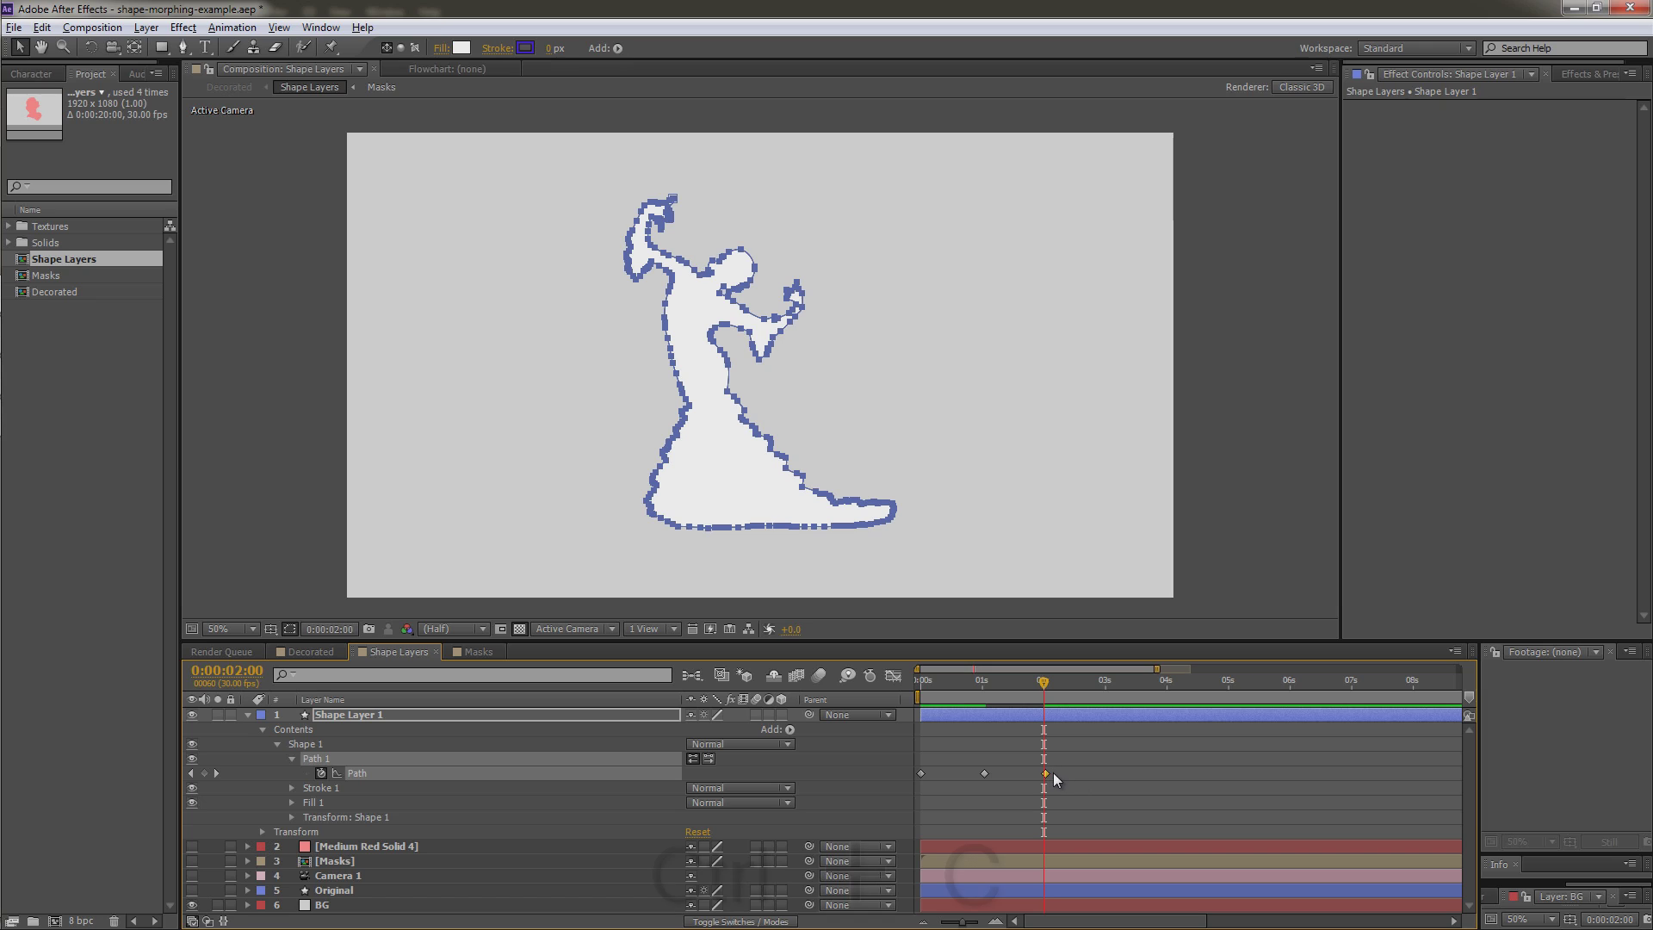
pyautogui.moveTo(1043, 683); pyautogui.dragTo(1105, 684)
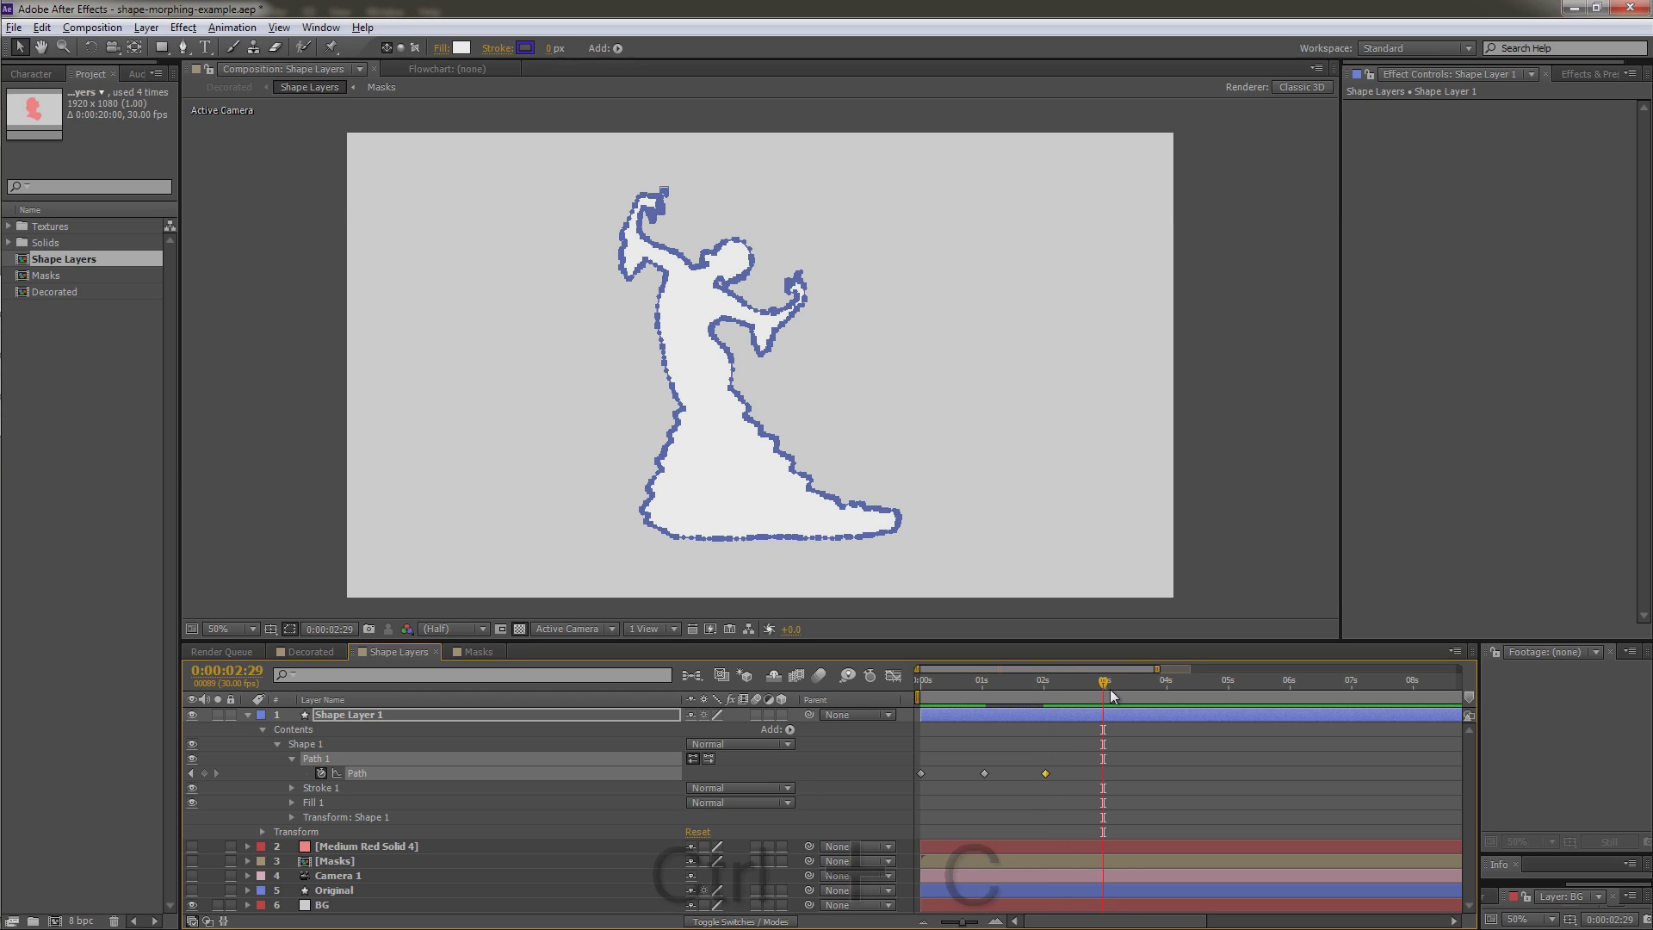
pyautogui.hotkey('ctrl', 'v')
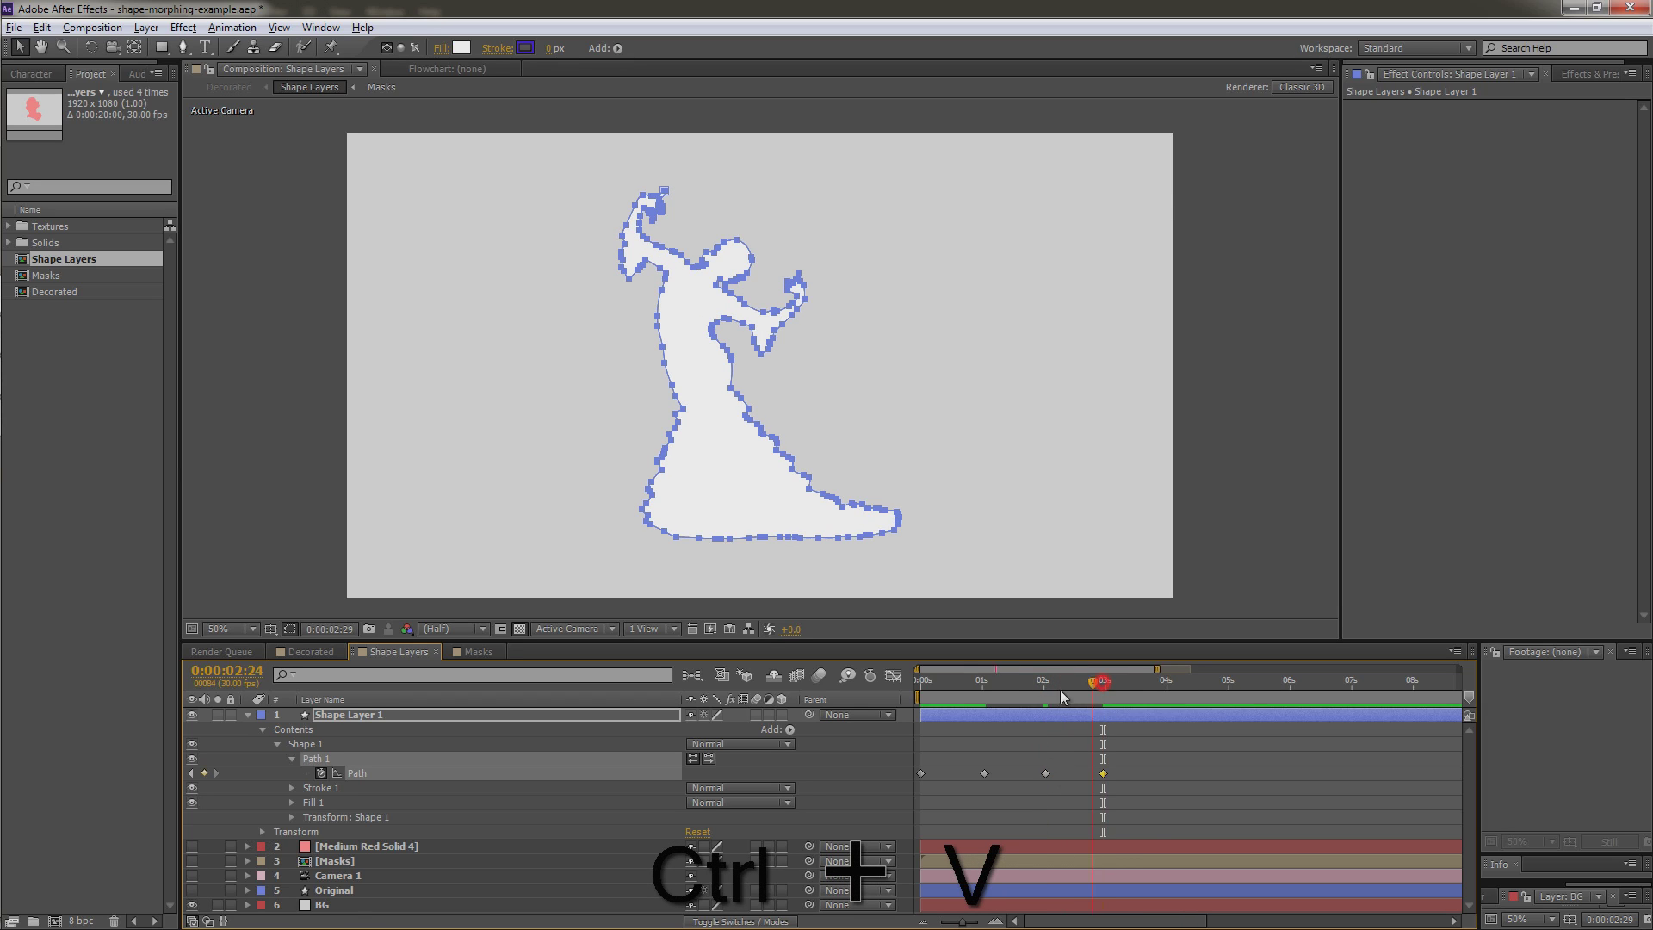
# Step: Preview the morph from about 1 second with the shape path deselected
pyautogui.click(996, 684)
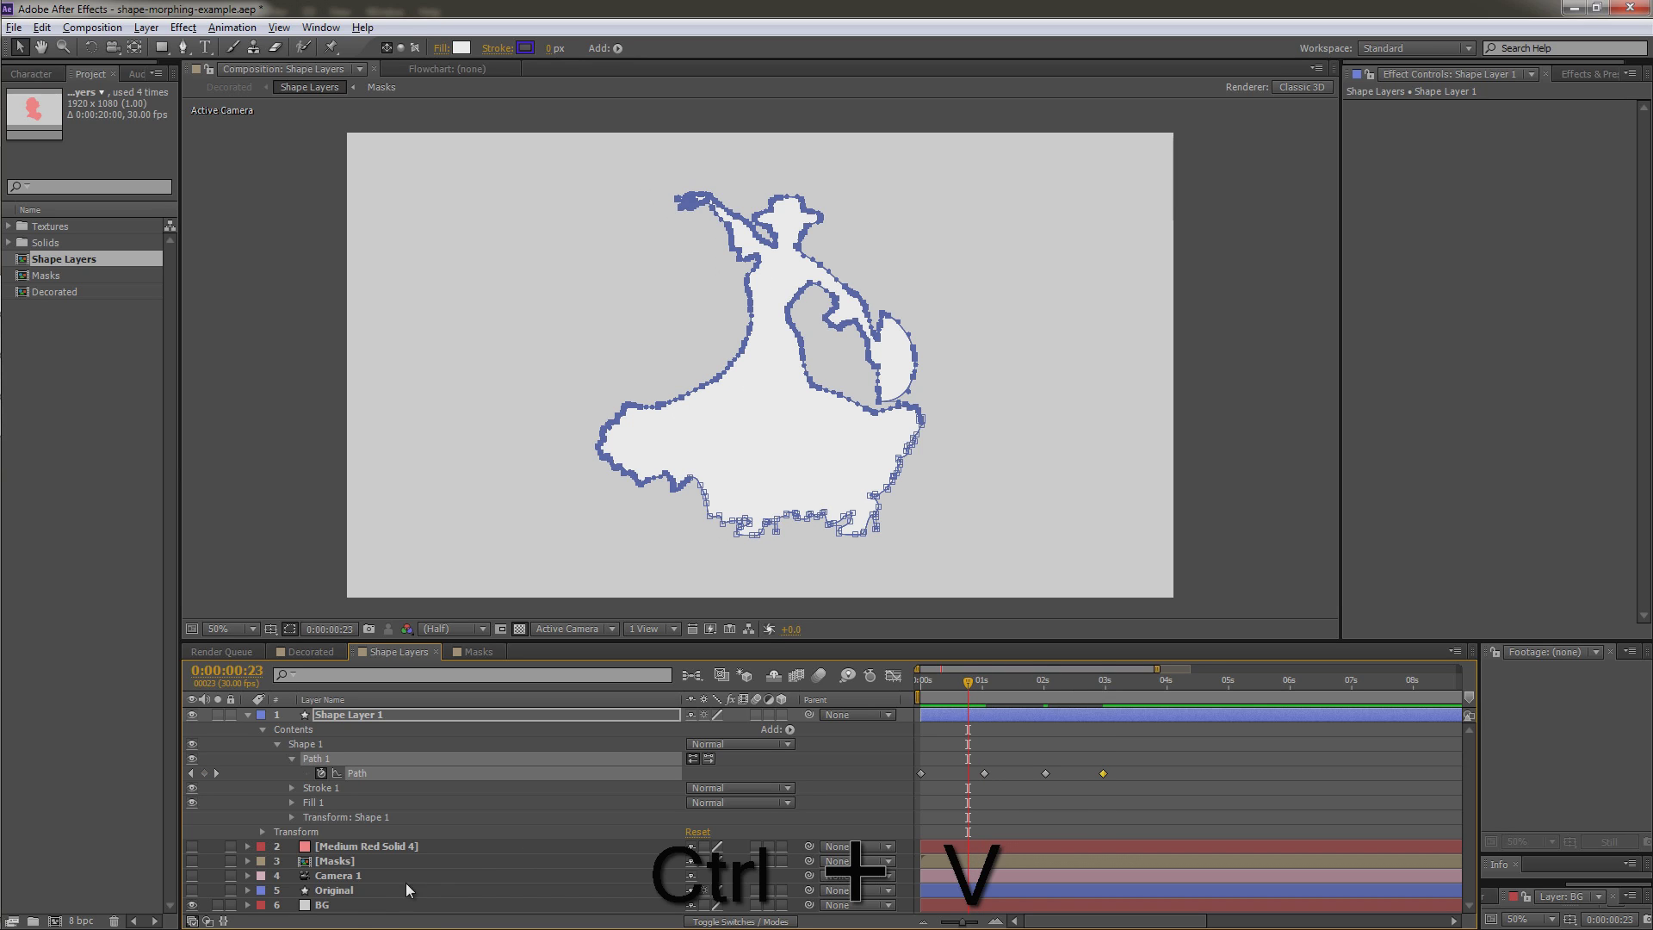
pyautogui.click(351, 903)
pyautogui.press('space')
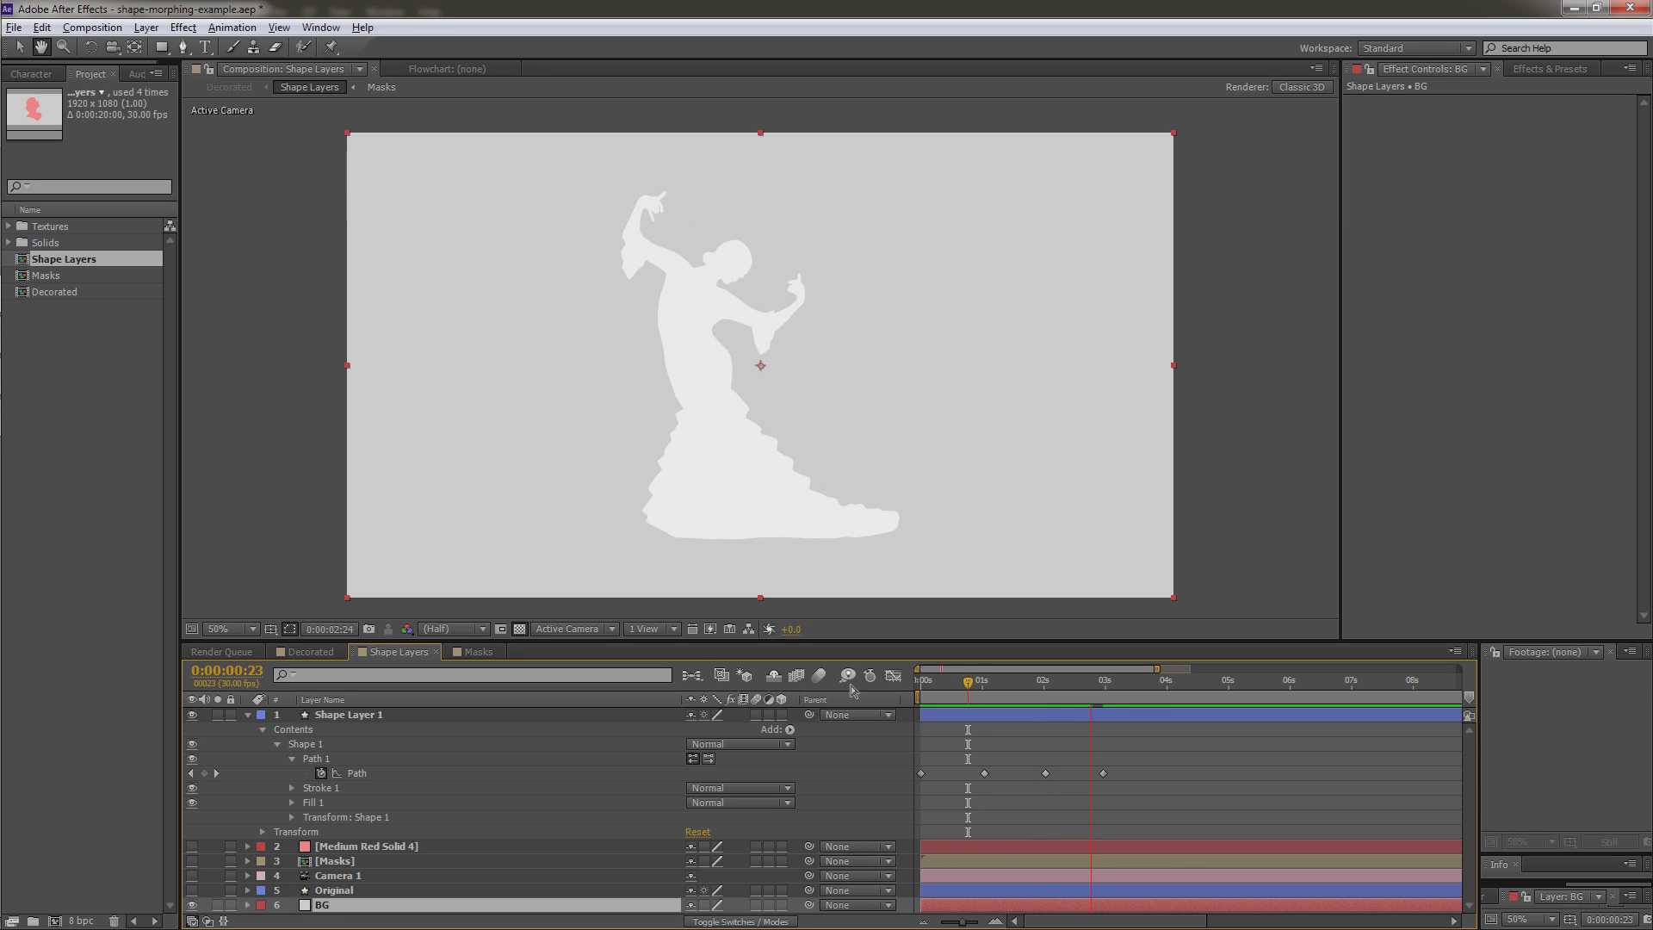
pyautogui.press('space')
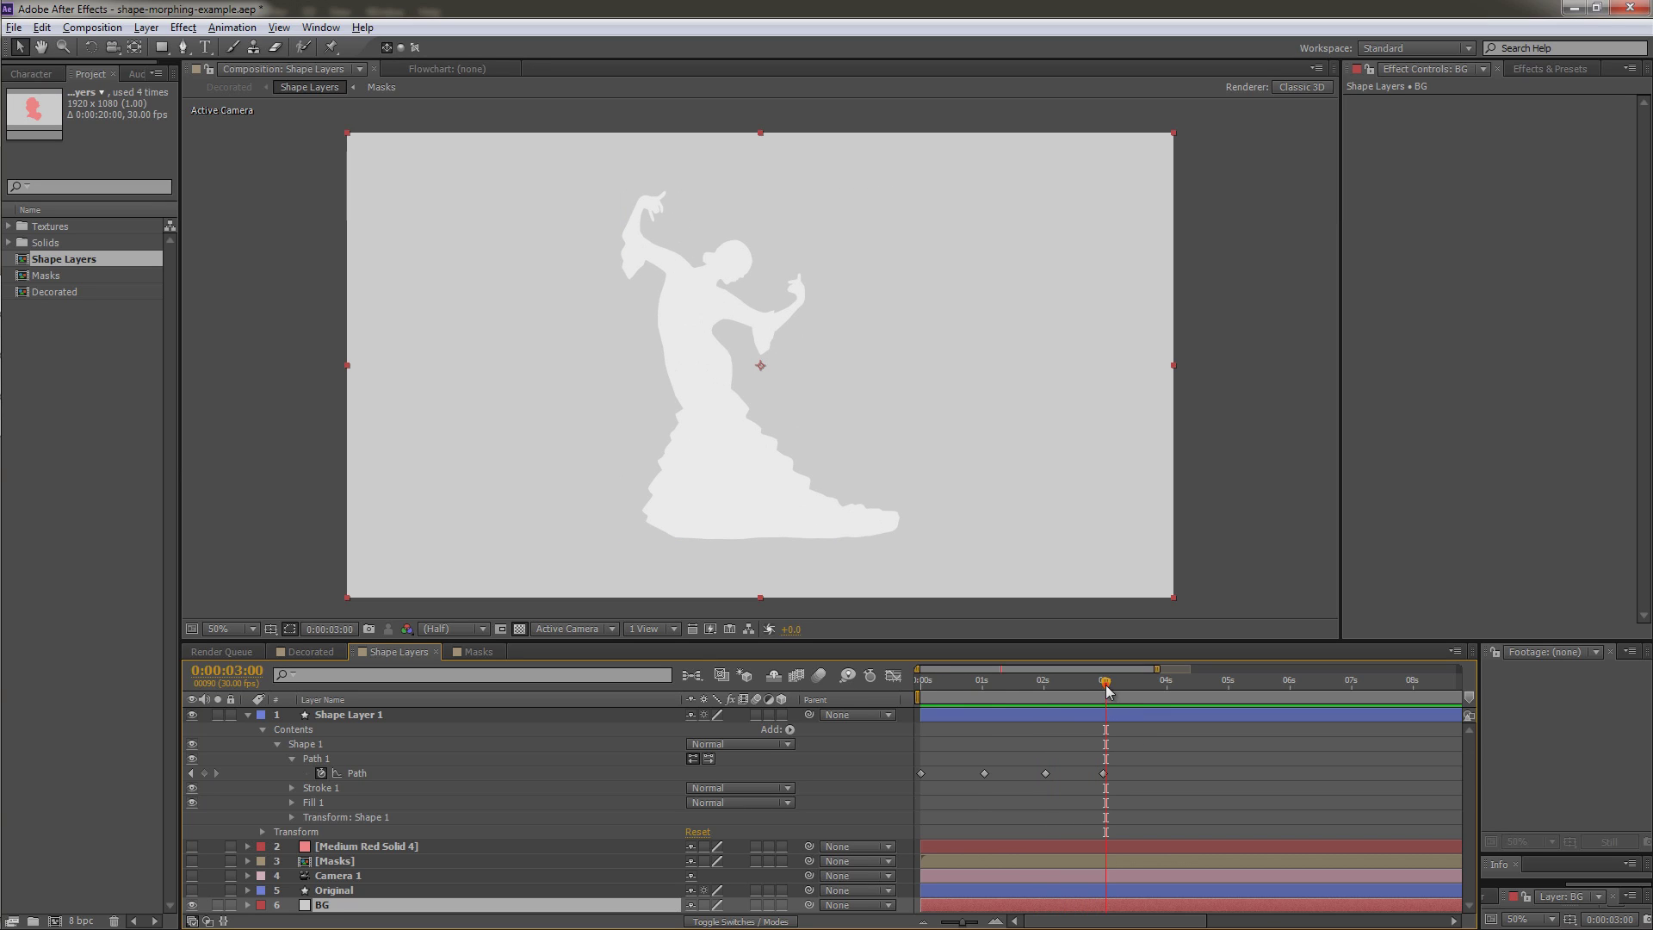
pyautogui.press('space')
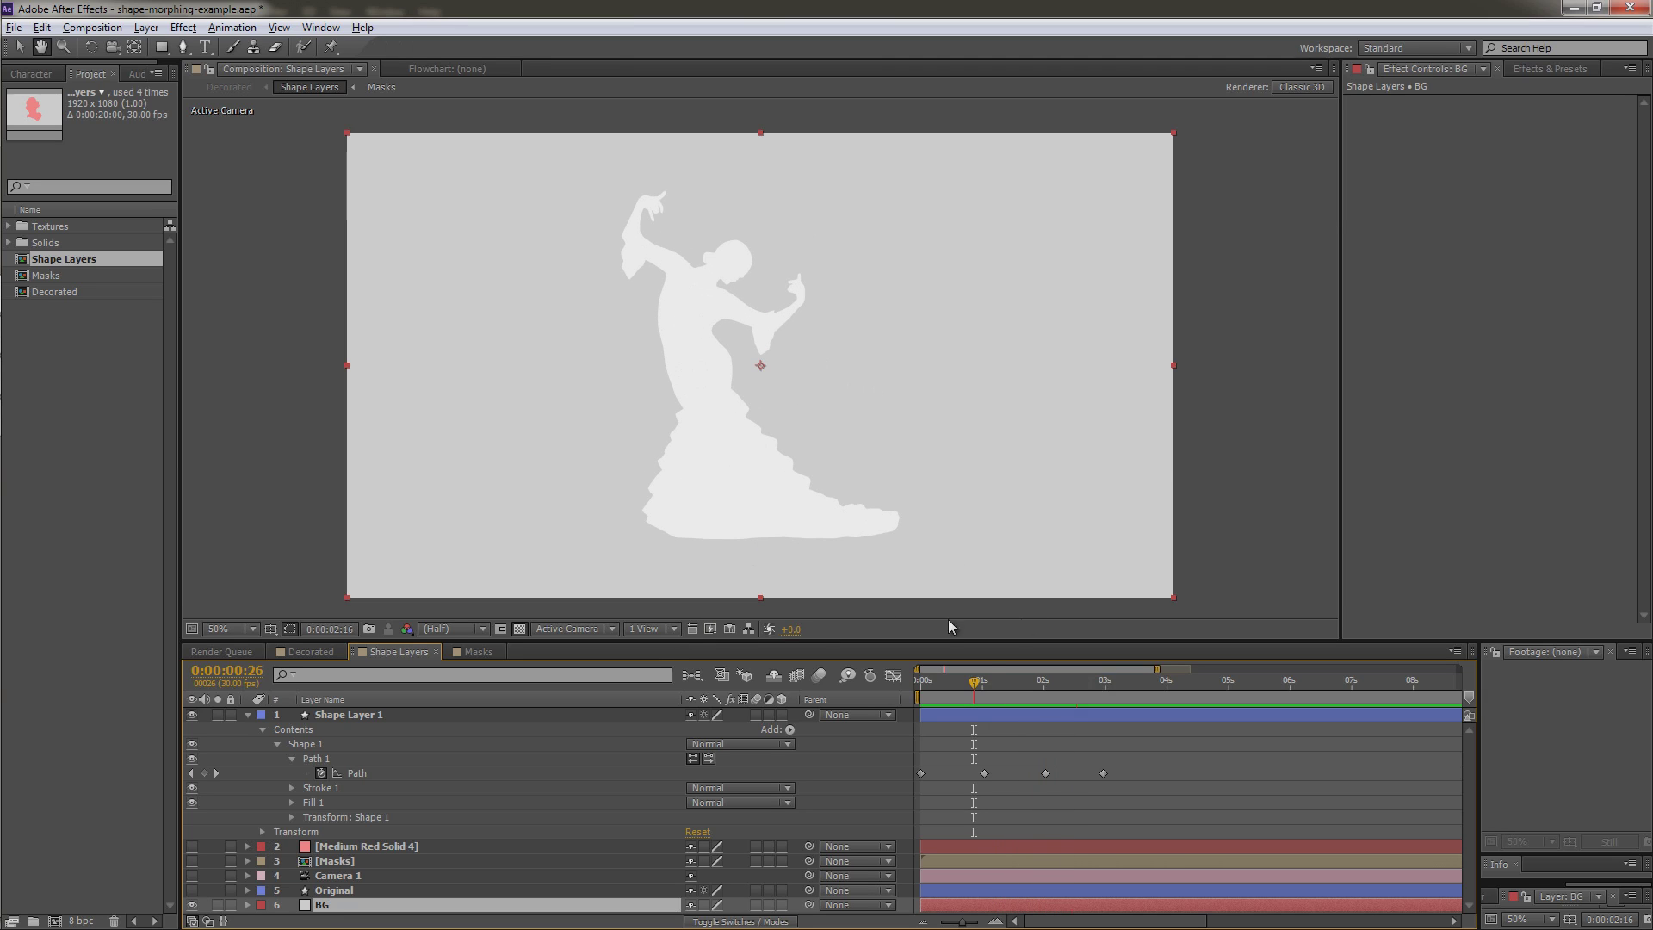
pyautogui.press('space')
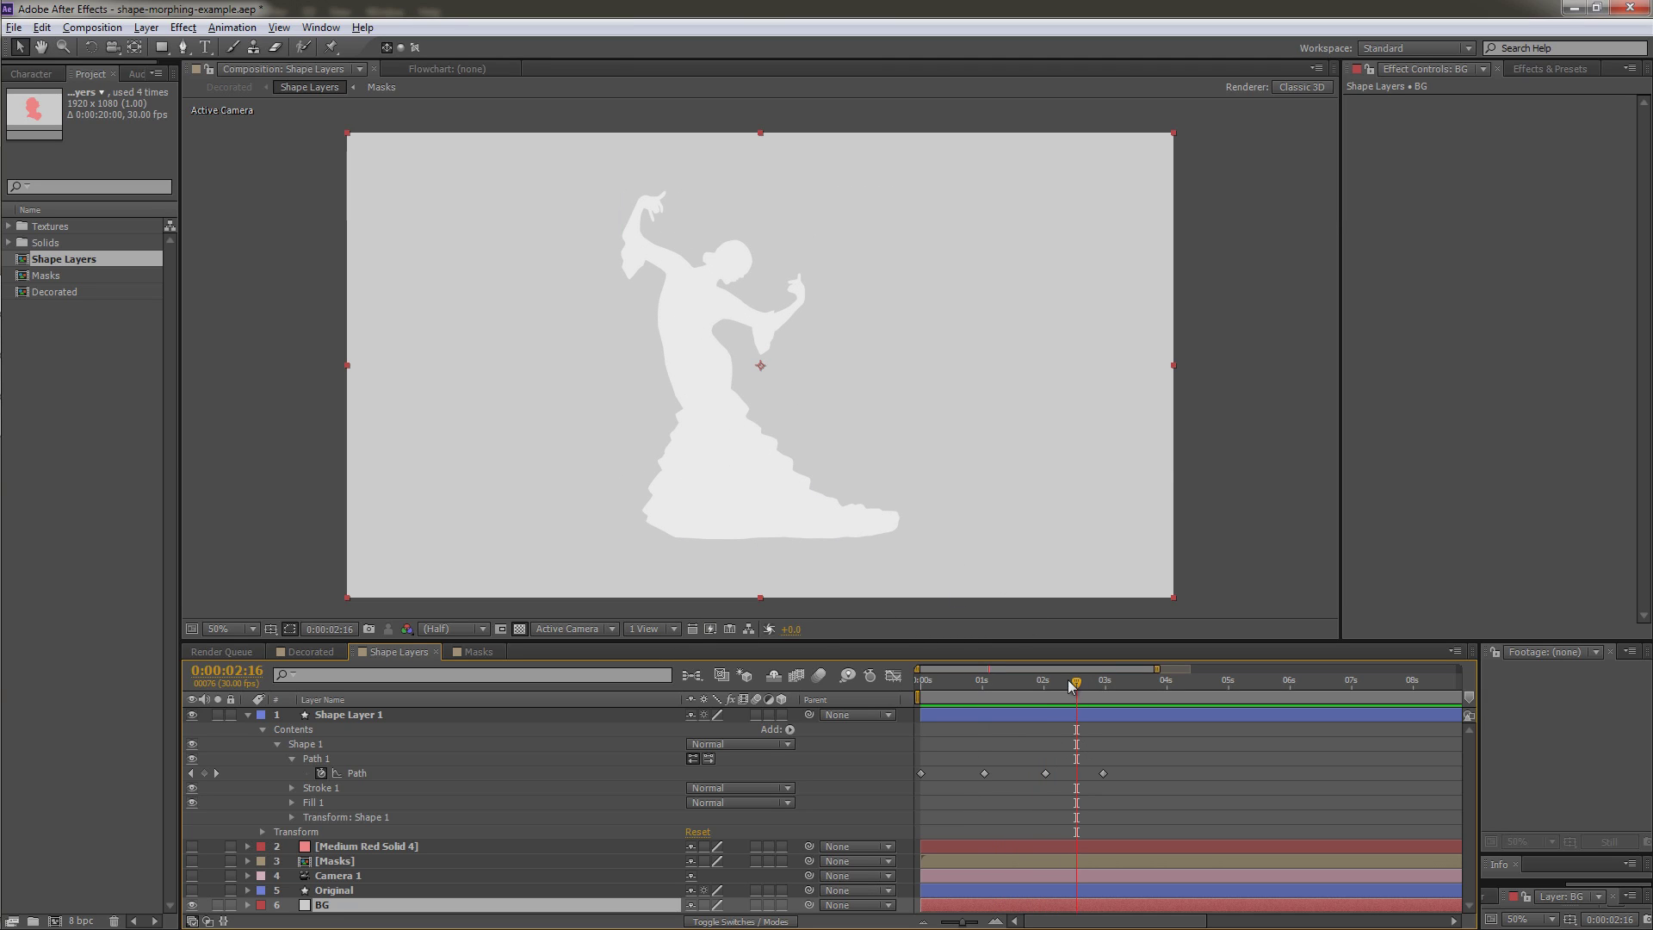
# Step: Select the 1-second pose's path and zoom from 100% to 400% on the skirt vertices
pyautogui.moveTo(1076, 682); pyautogui.dragTo(986, 708)
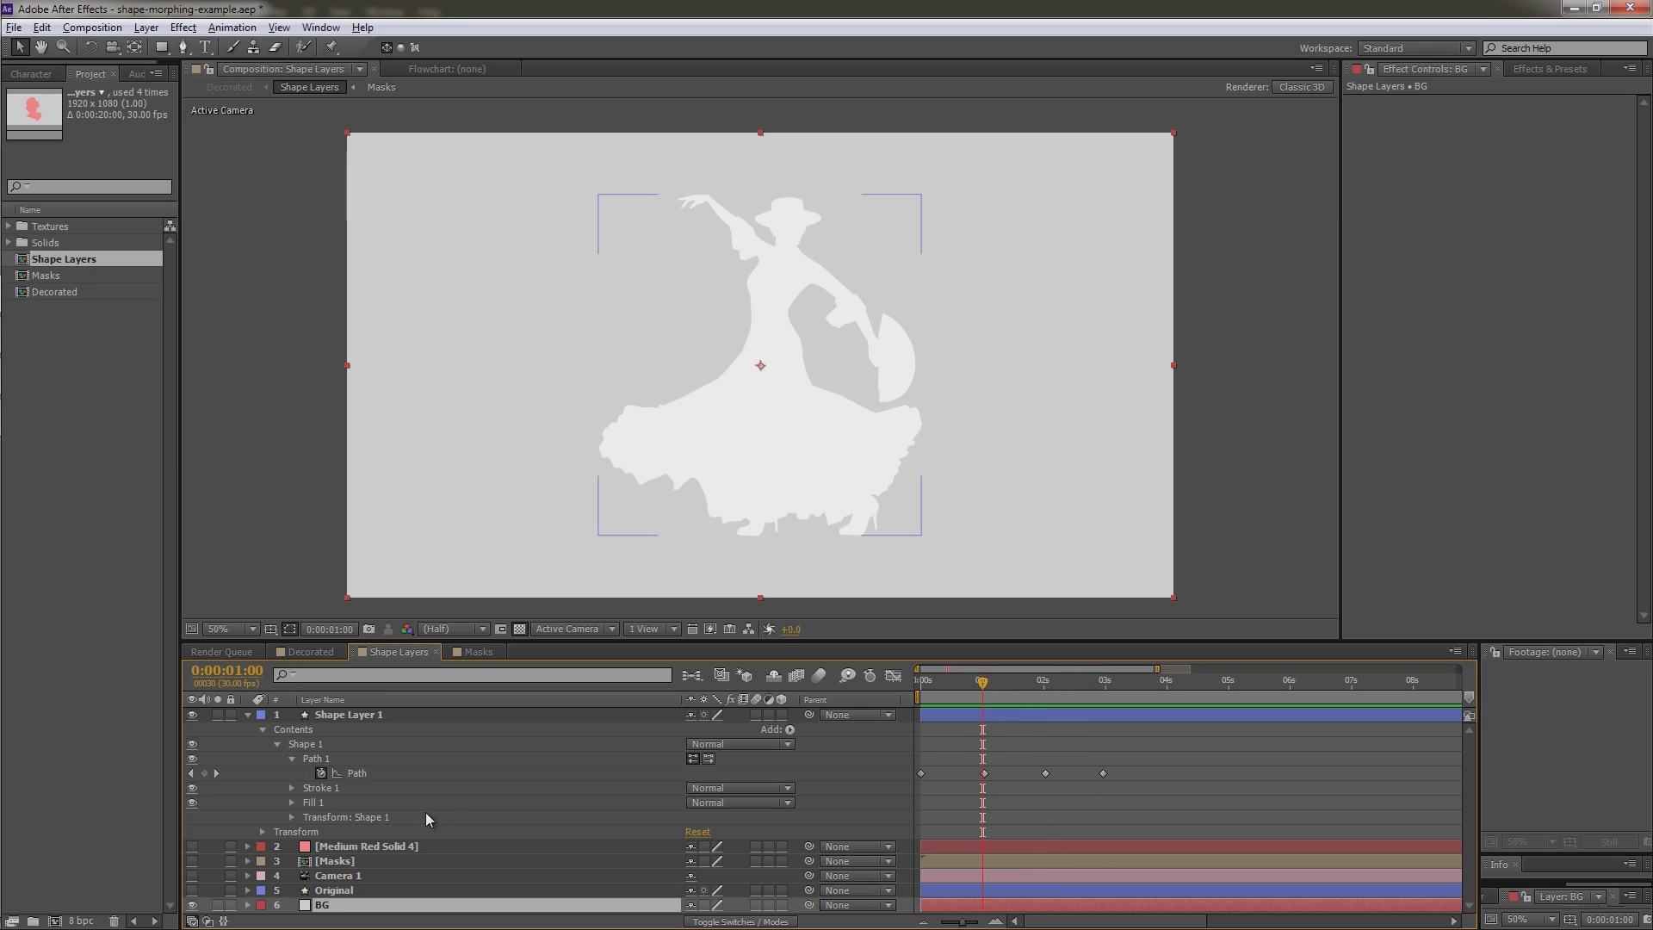
pyautogui.click(367, 773)
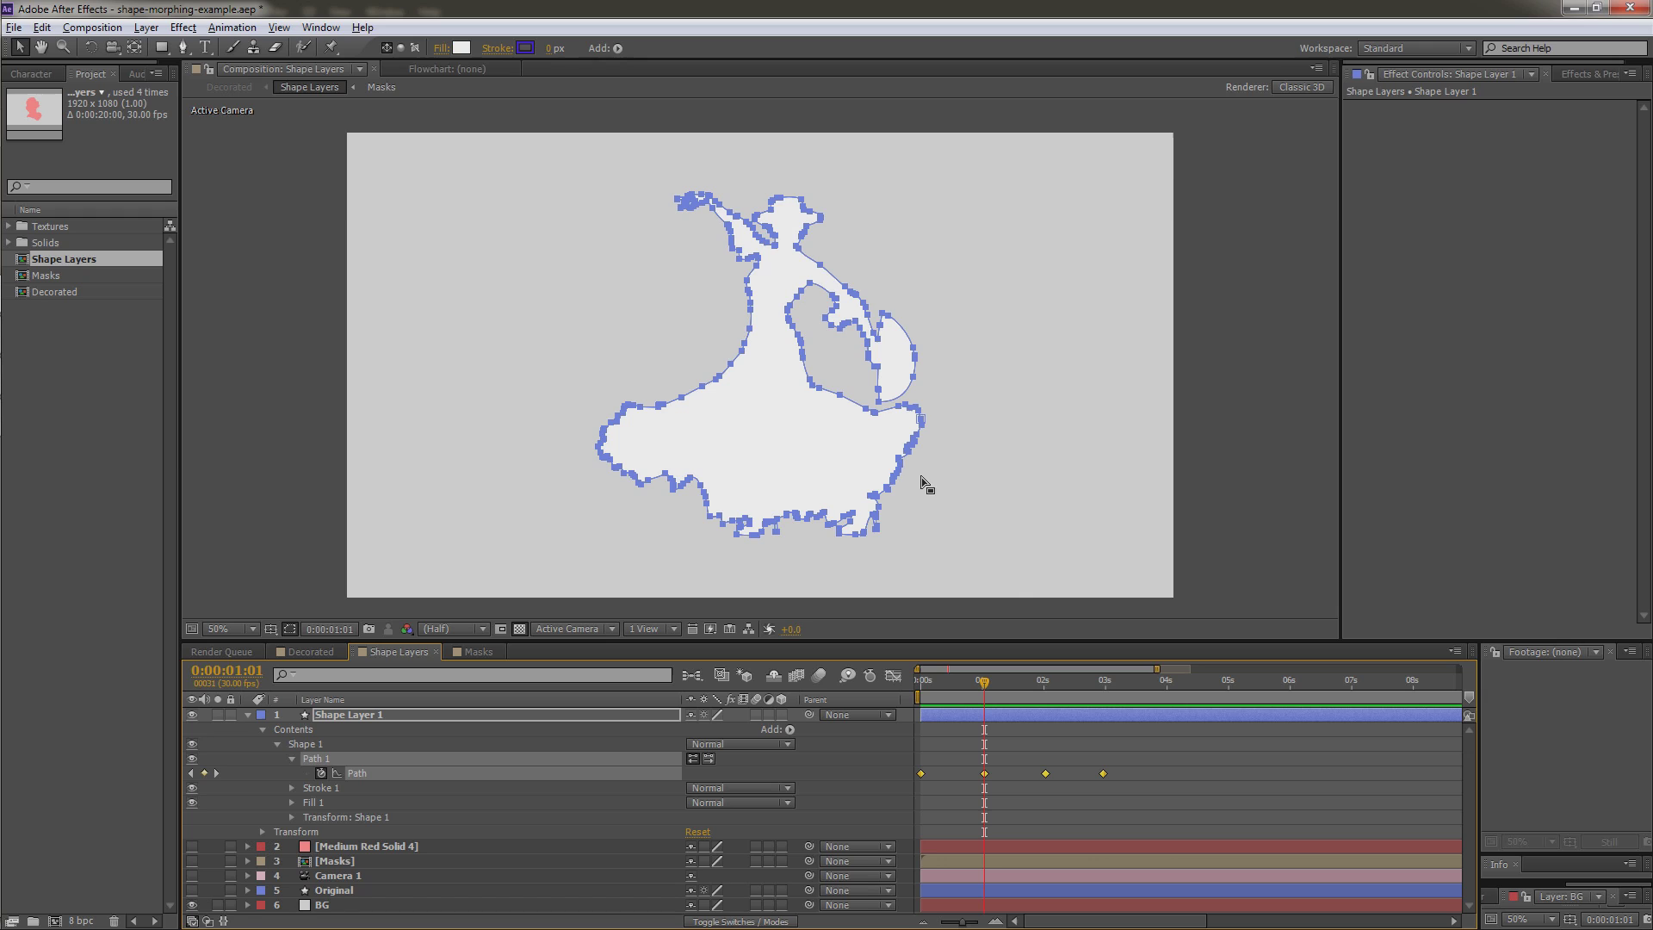
pyautogui.press('.')
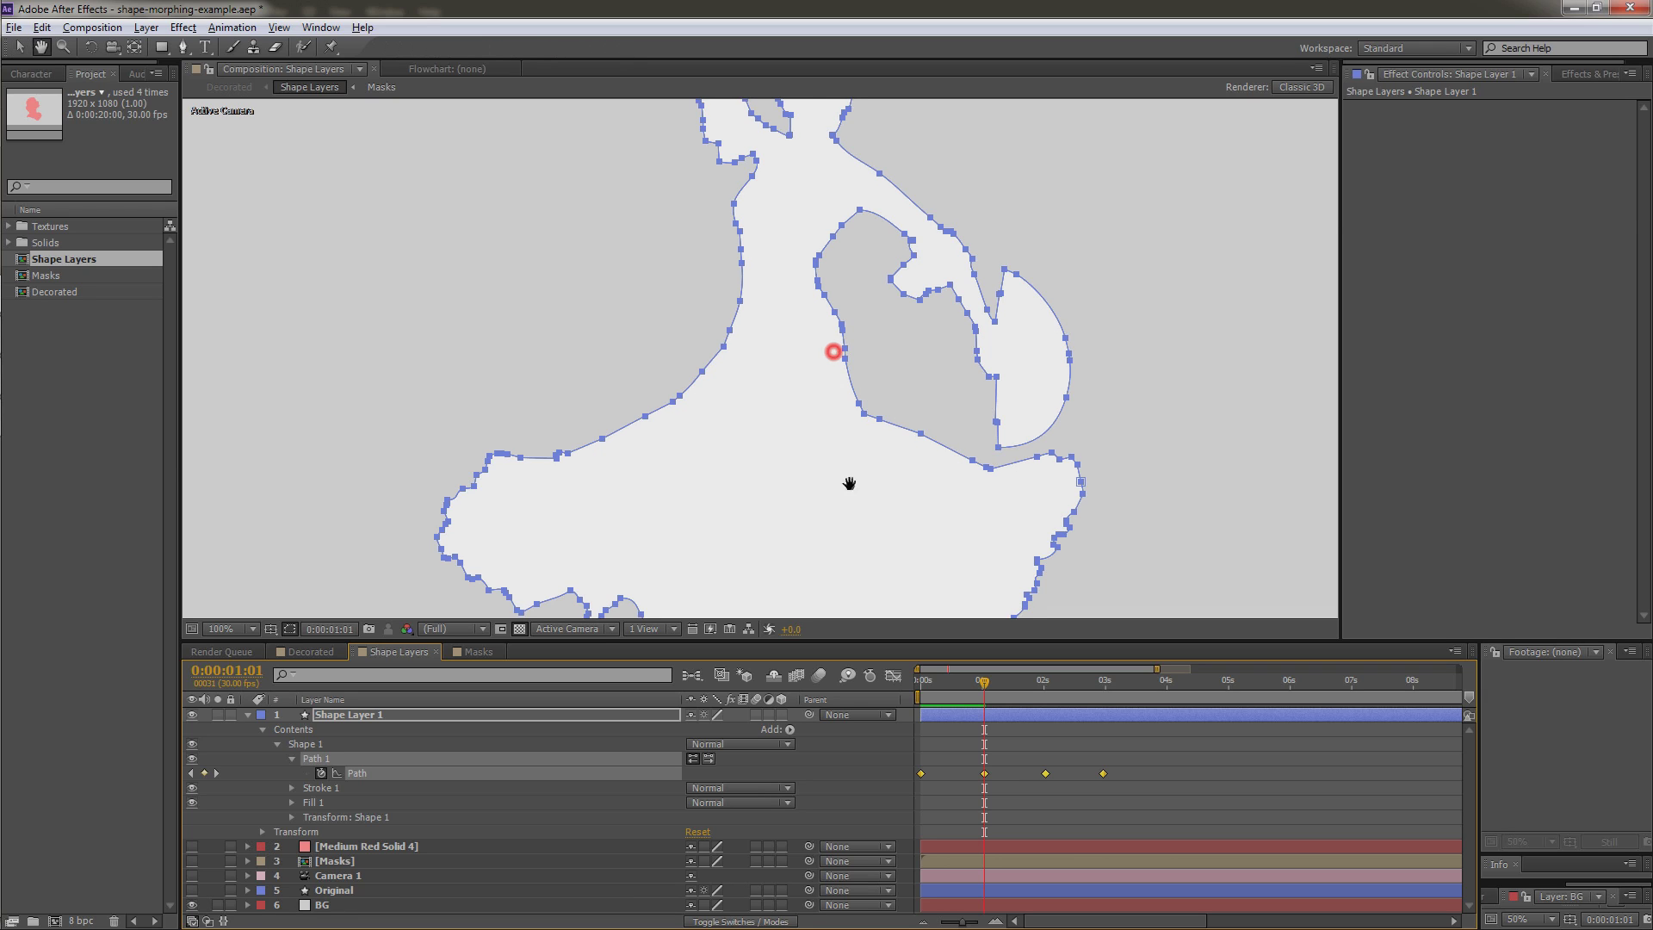
pyautogui.moveTo(838, 350); pyautogui.dragTo(818, 313)
pyautogui.moveTo(797, 516); pyautogui.dragTo(797, 431)
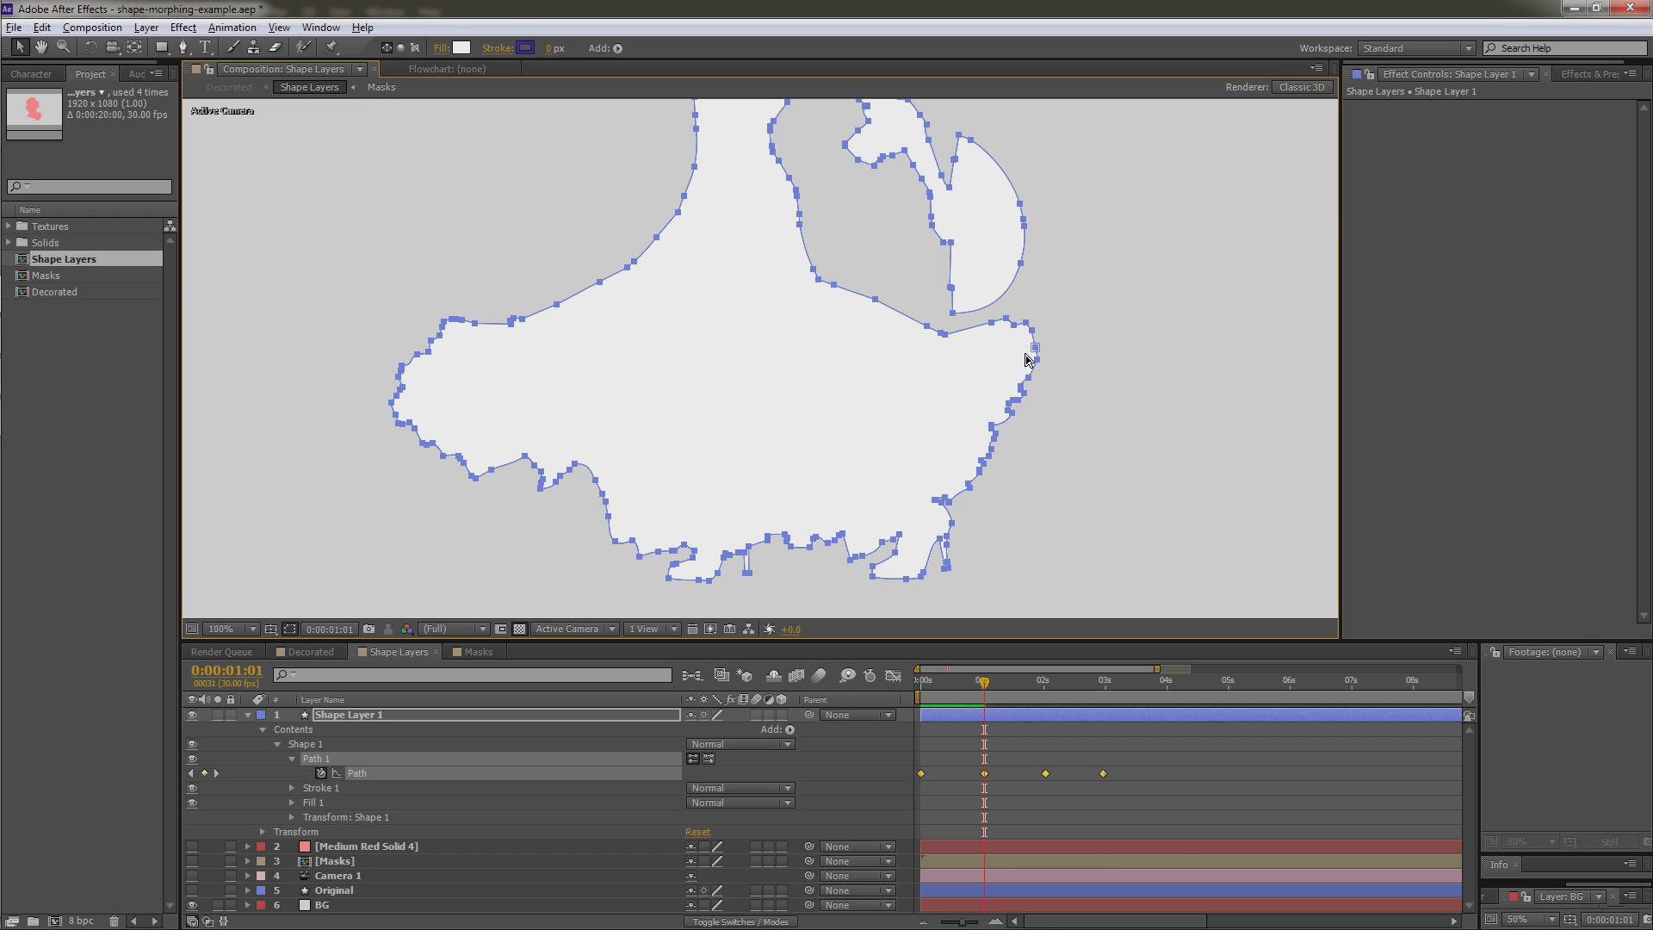
pyautogui.scroll(4, 1024, 379)
pyautogui.moveTo(1125, 362); pyautogui.dragTo(597, 444)
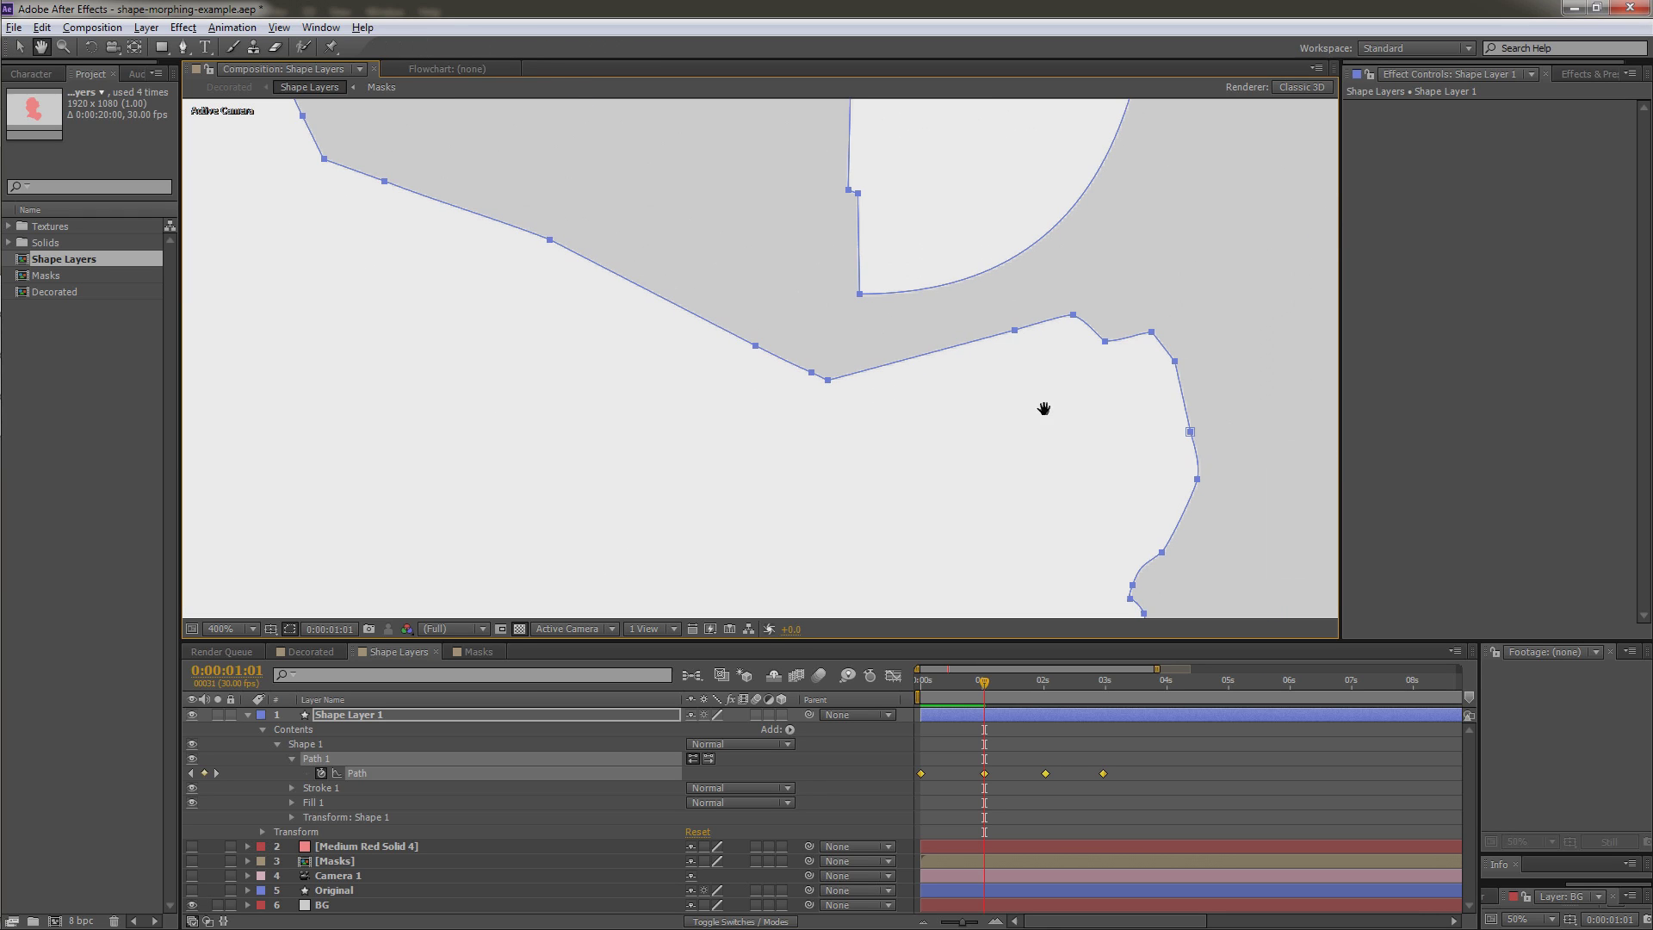
pyautogui.moveTo(1036, 413); pyautogui.dragTo(808, 390)
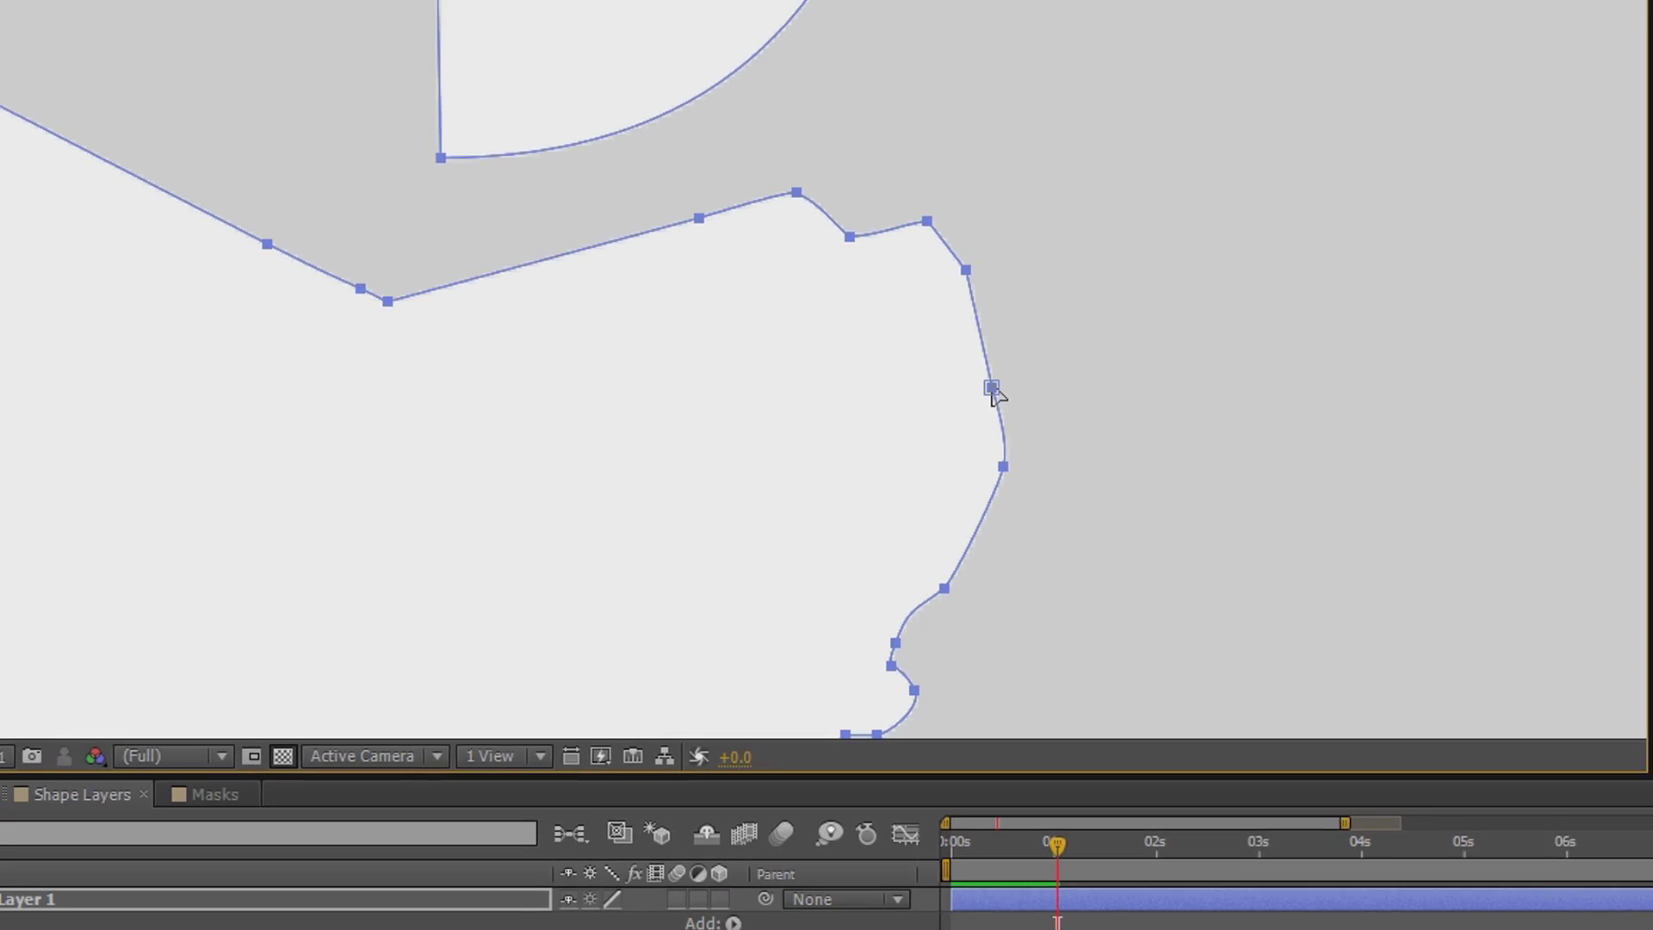
# Step: Go to the 02s Path keyframe and zoom in close on the dancer's outline
pyautogui.scroll(-2, 904, 413)
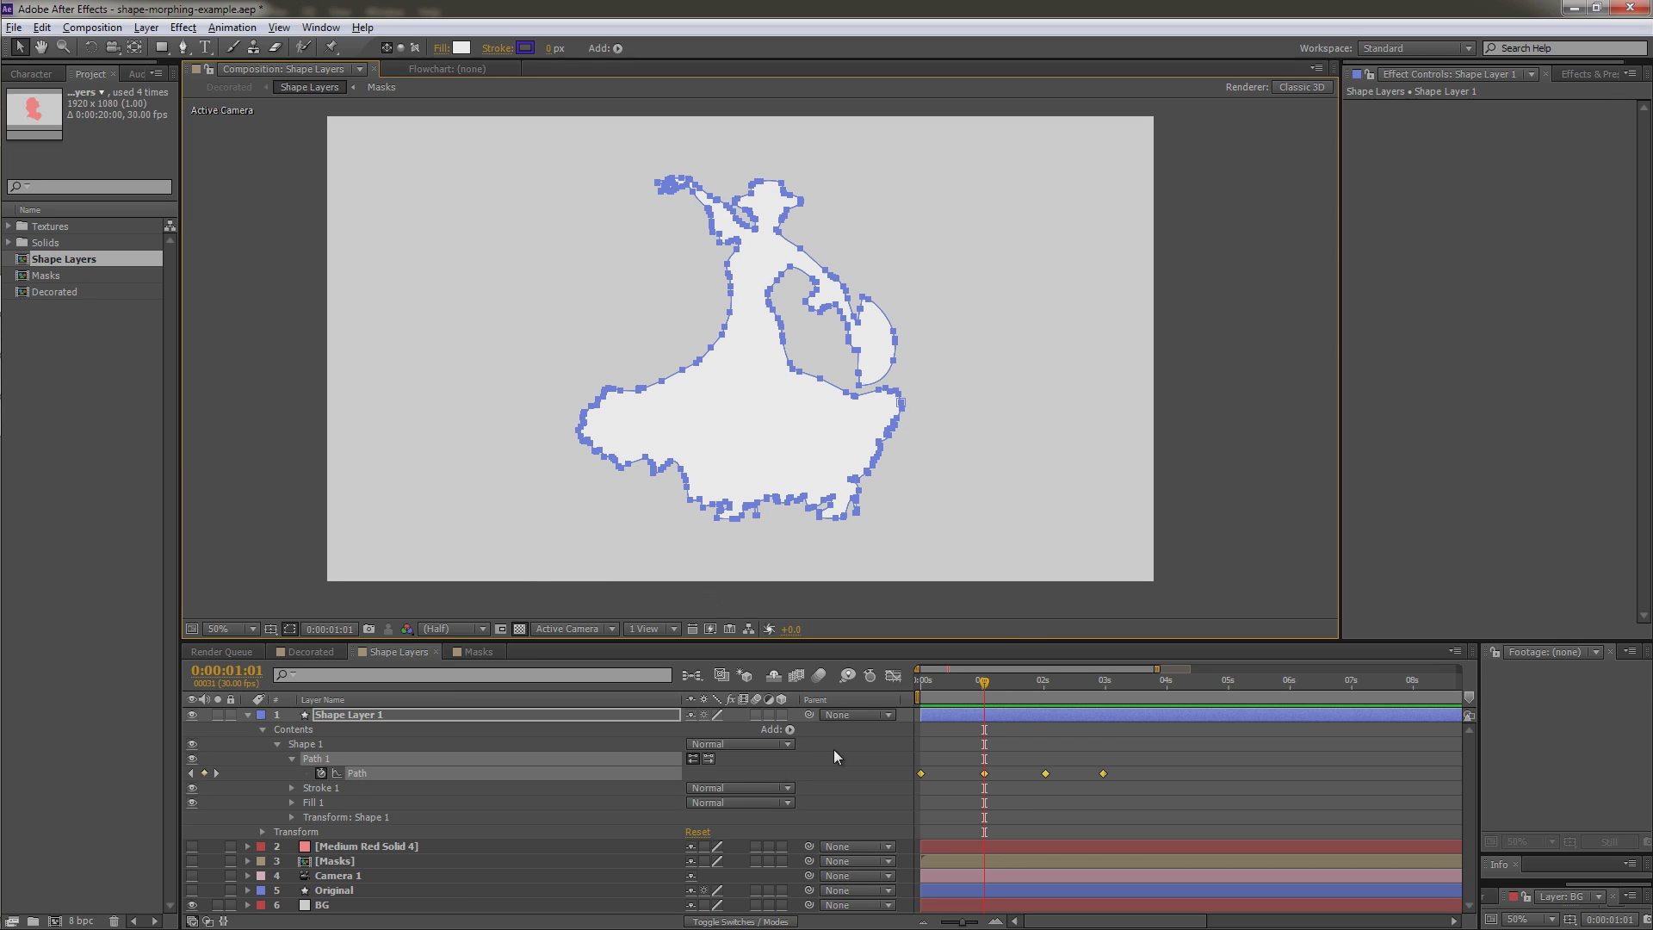
pyautogui.click(216, 772)
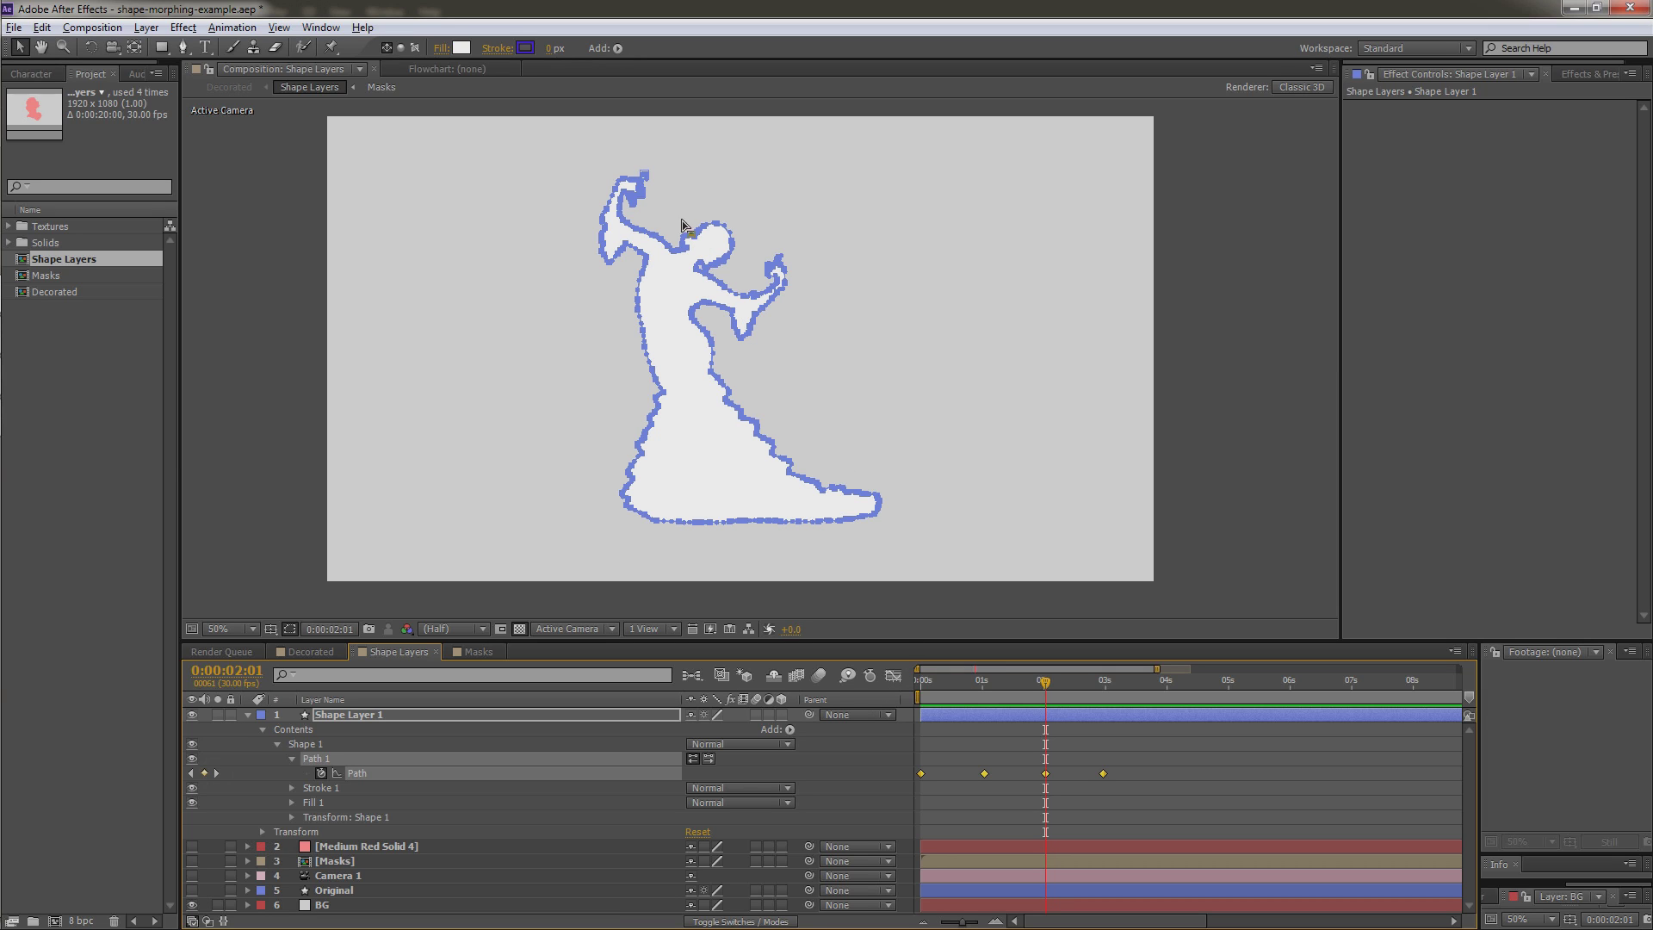
pyautogui.scroll(8, 648, 181)
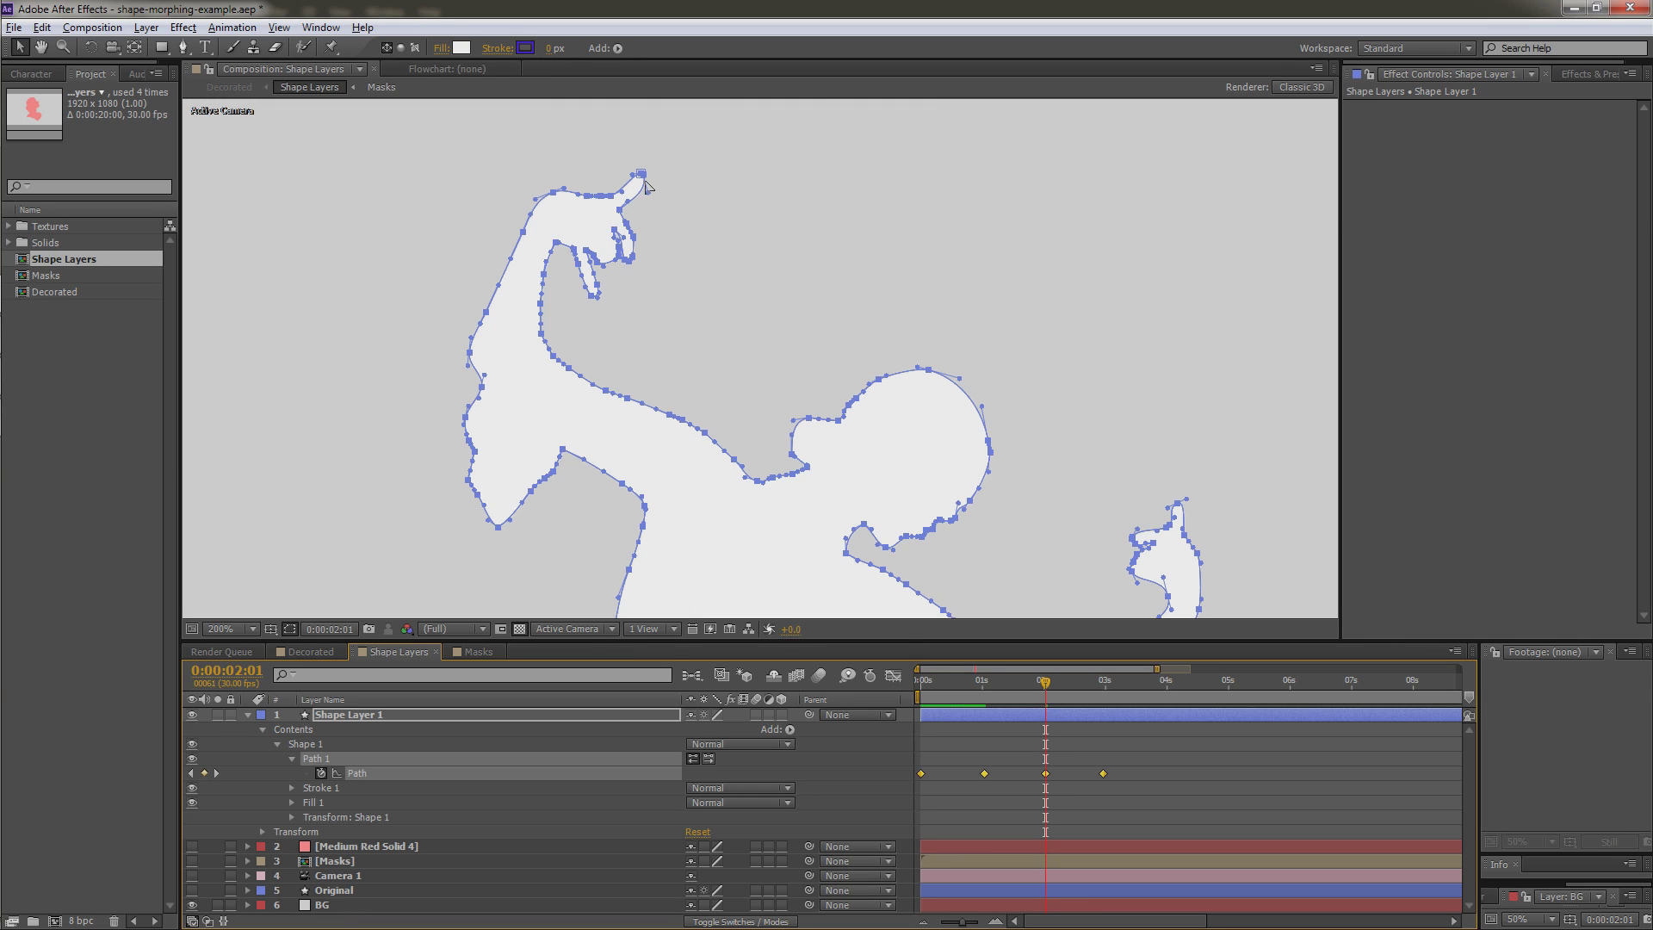
pyautogui.scroll(-6, 610, 136)
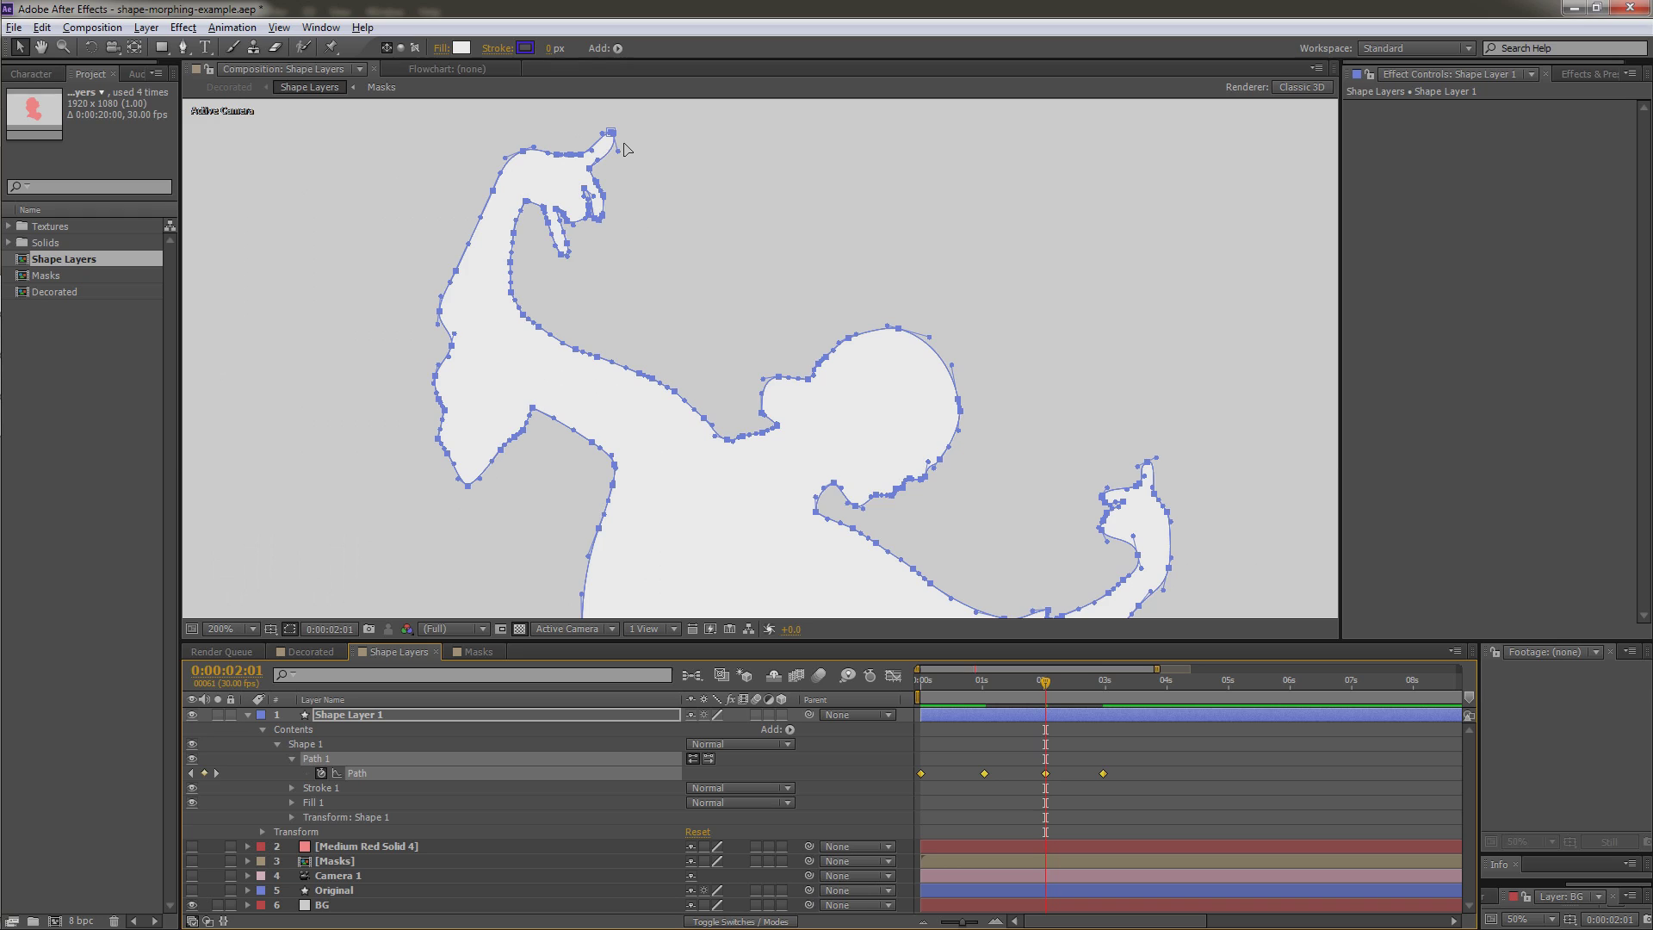
pyautogui.scroll(-4, 622, 148)
pyautogui.scroll(2, 786, 334)
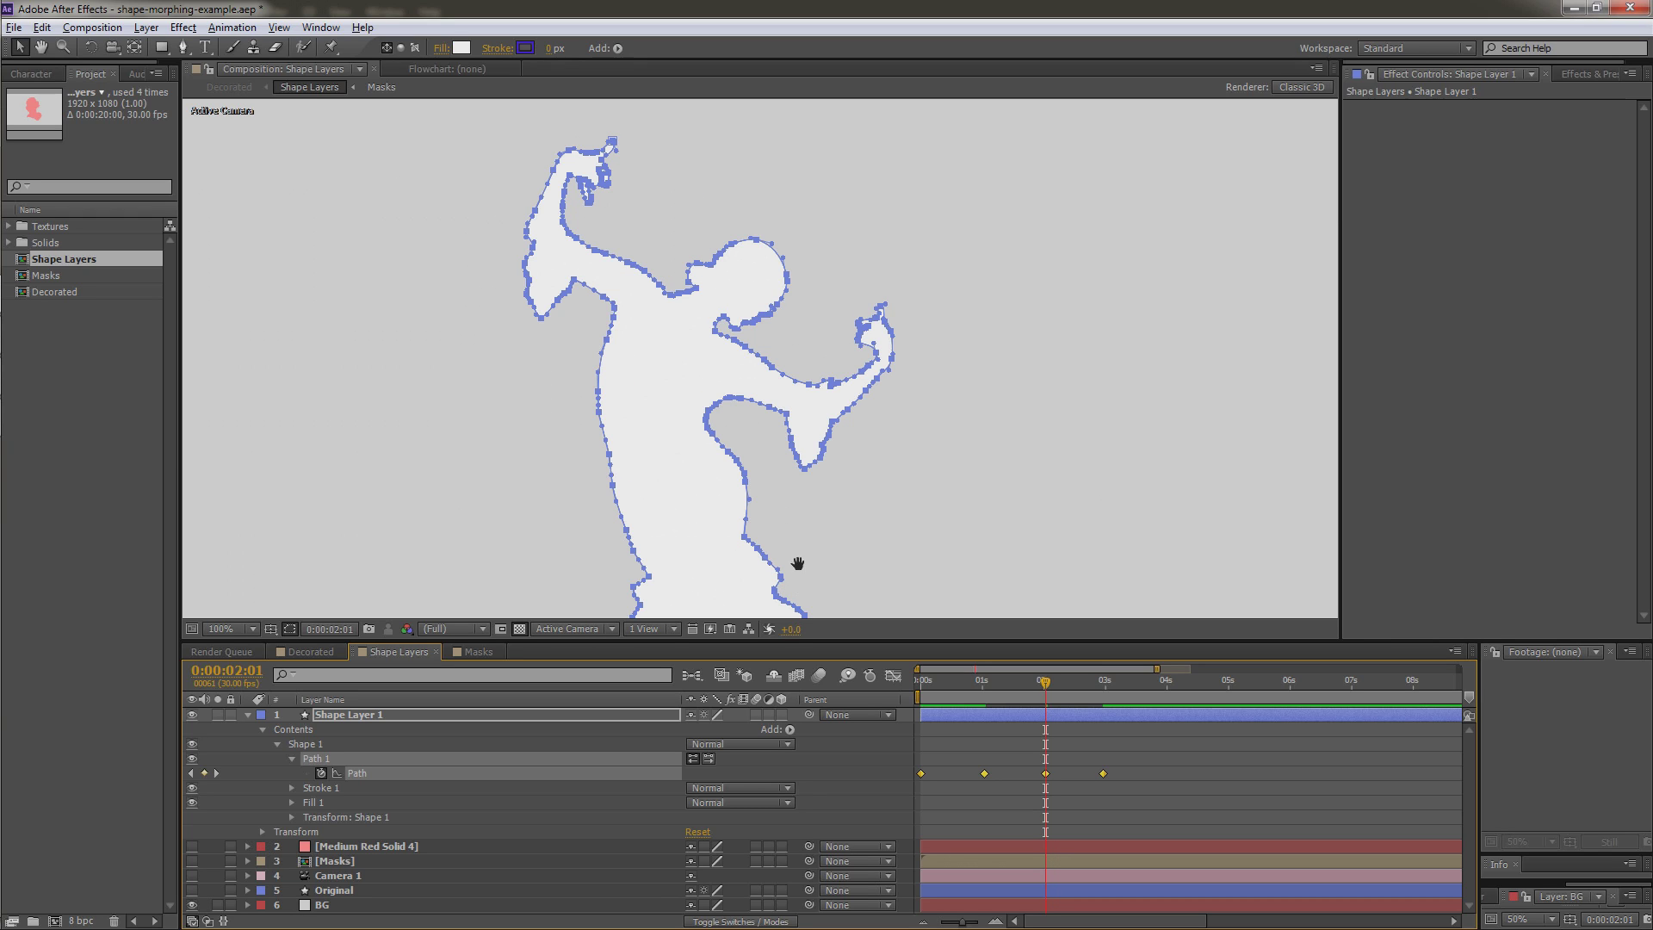
pyautogui.moveTo(797, 563); pyautogui.dragTo(804, 462)
pyautogui.scroll(2, 788, 436)
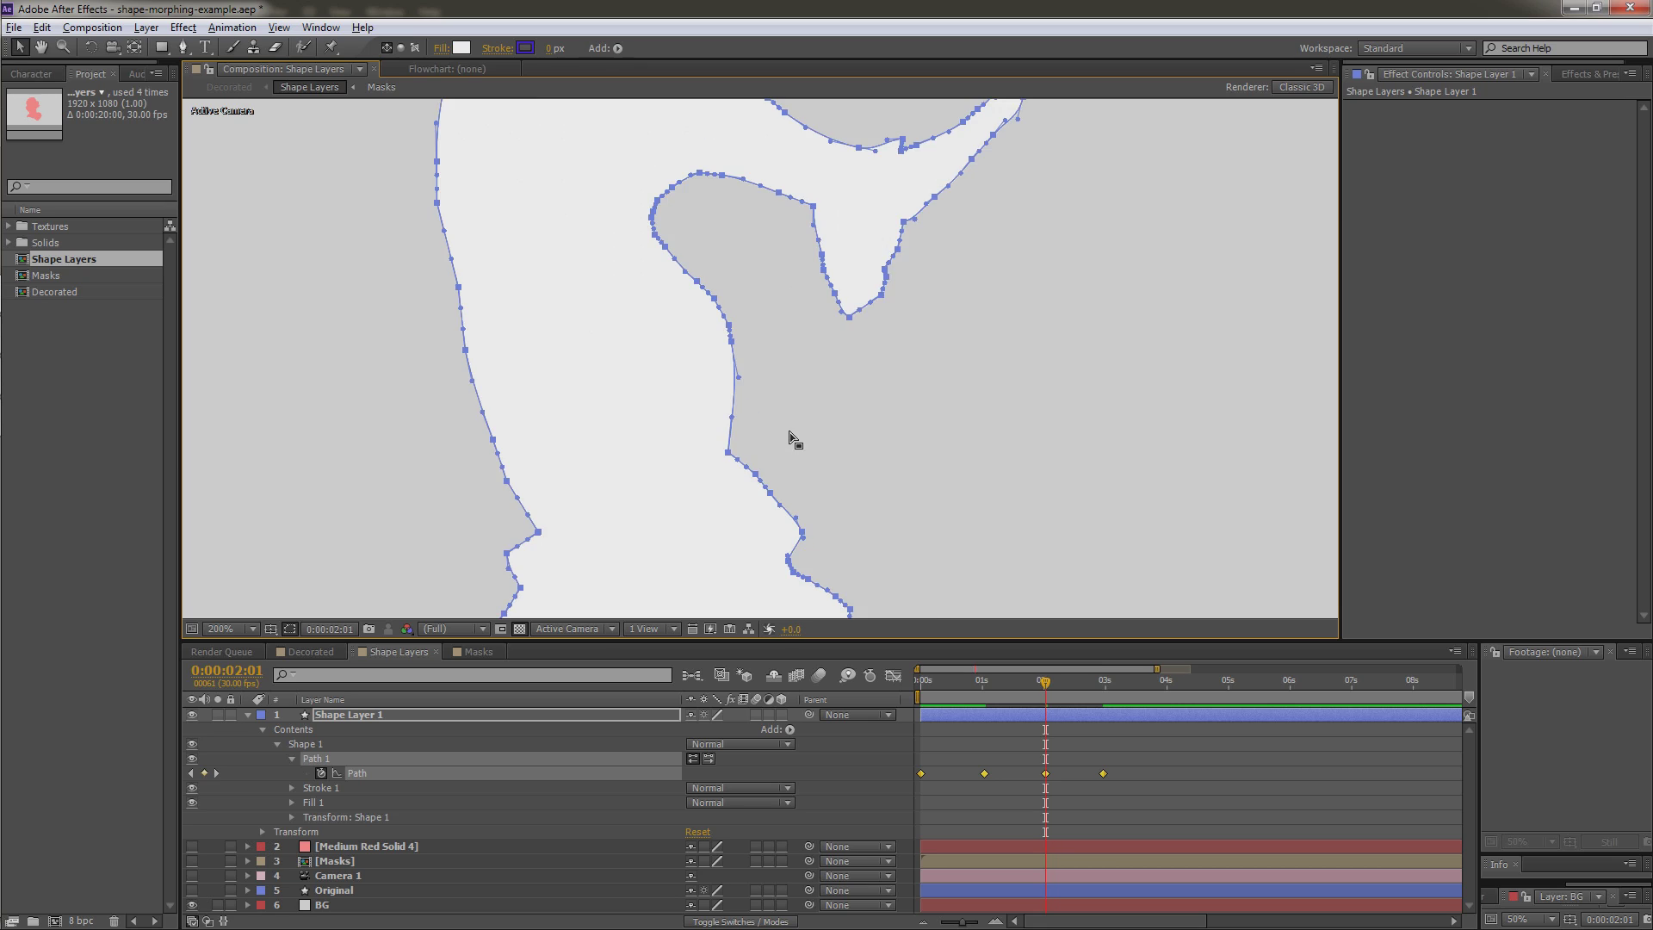
pyautogui.scroll(2, 784, 489)
pyautogui.moveTo(849, 431); pyautogui.dragTo(858, 383)
# Step: Make the chosen outline point the path's first vertex via Set First Vertex
pyautogui.click(849, 380)
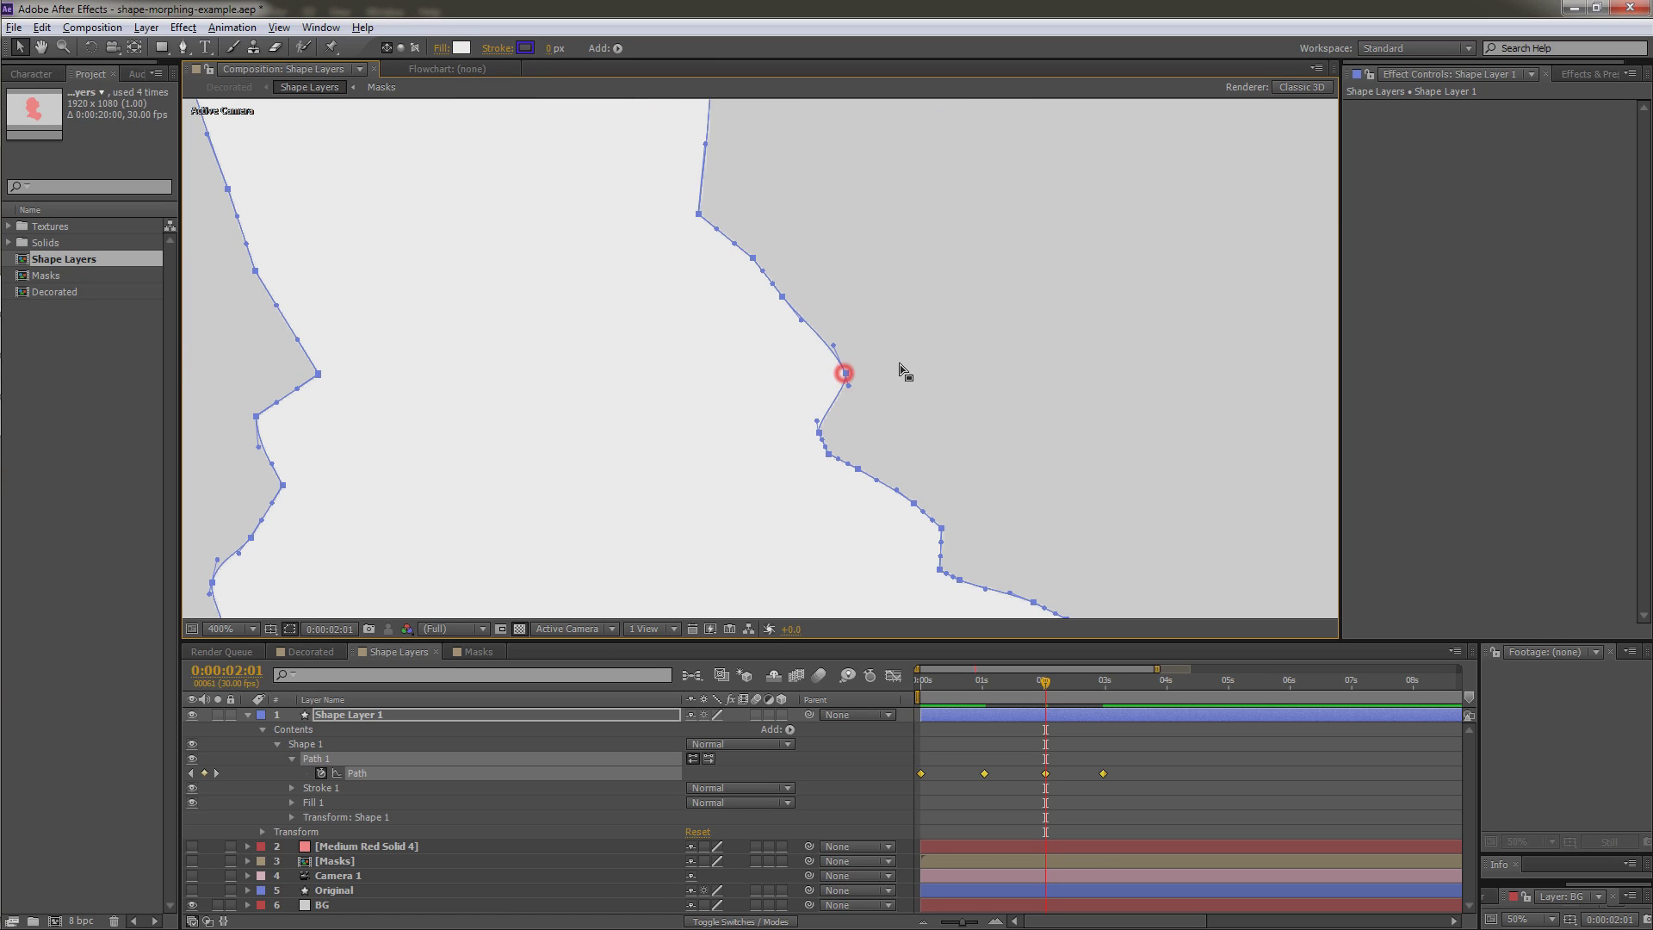
pyautogui.click(964, 360)
pyautogui.click(847, 375)
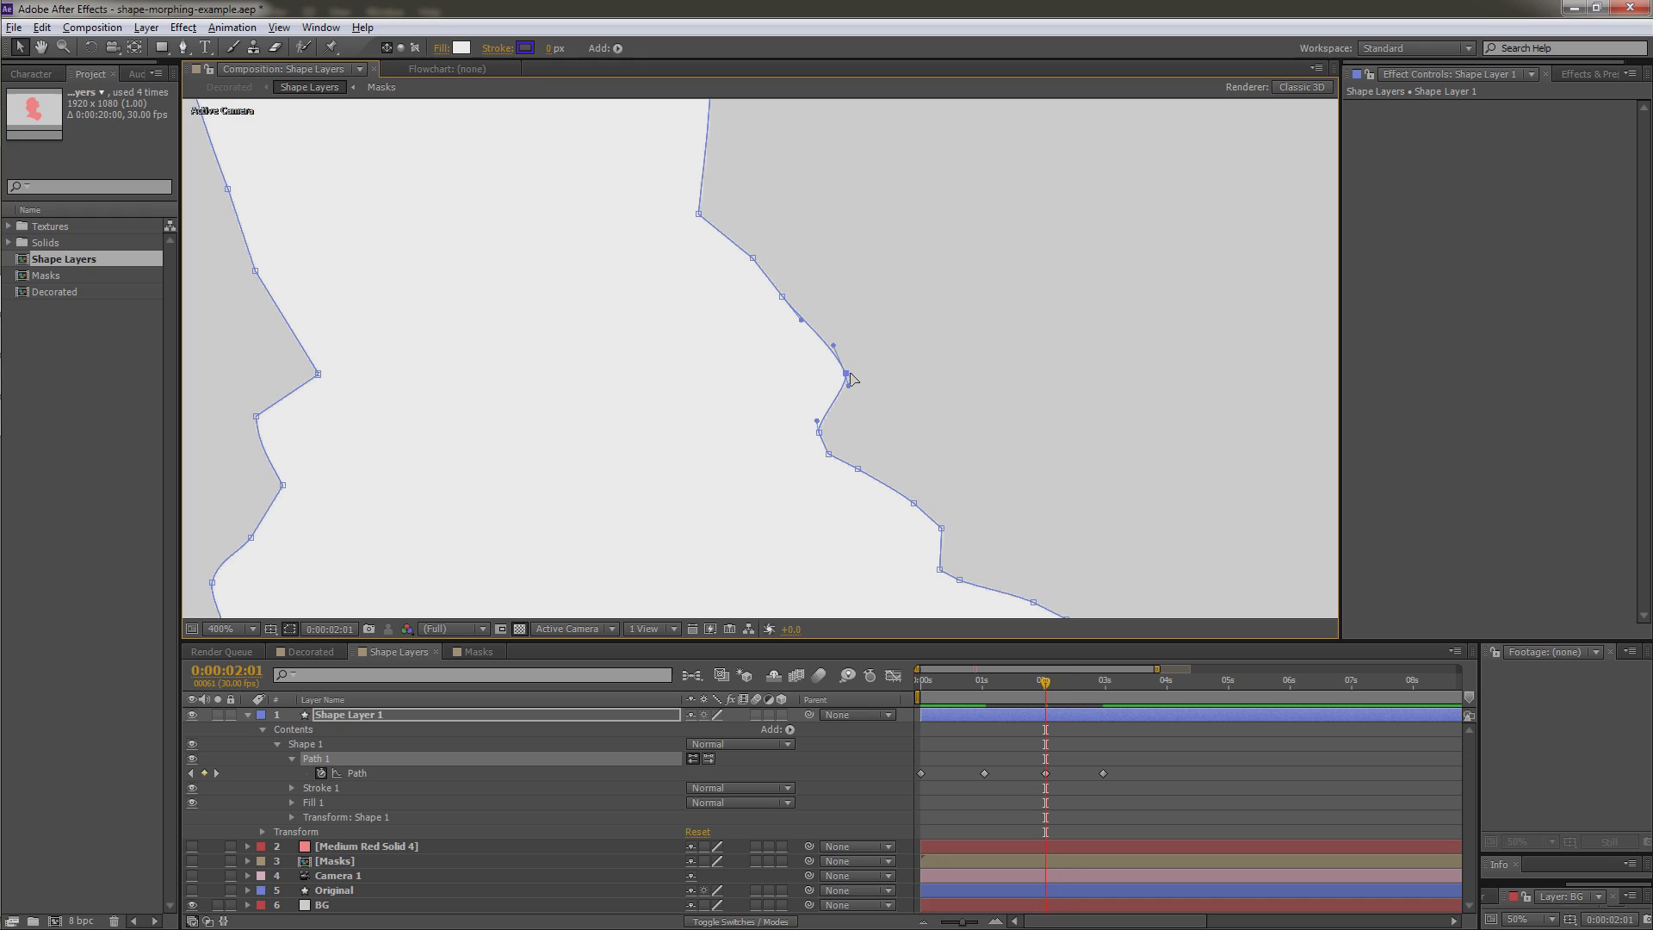
pyautogui.rightClick(849, 378)
pyautogui.moveTo(951, 316)
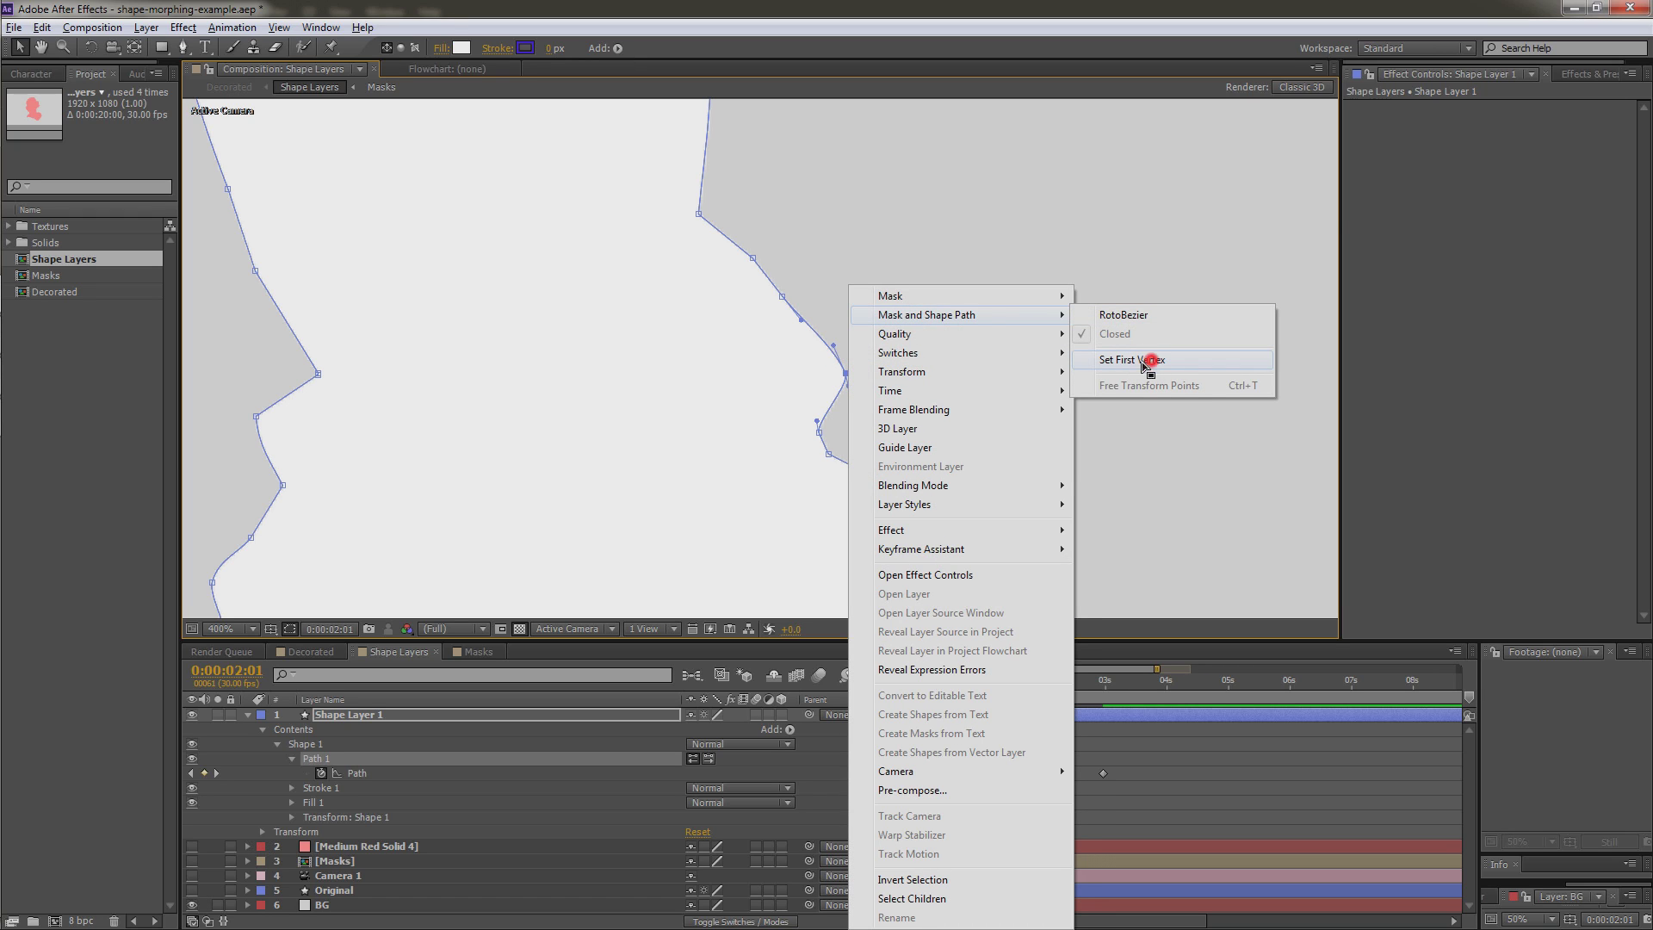
pyautogui.click(1154, 364)
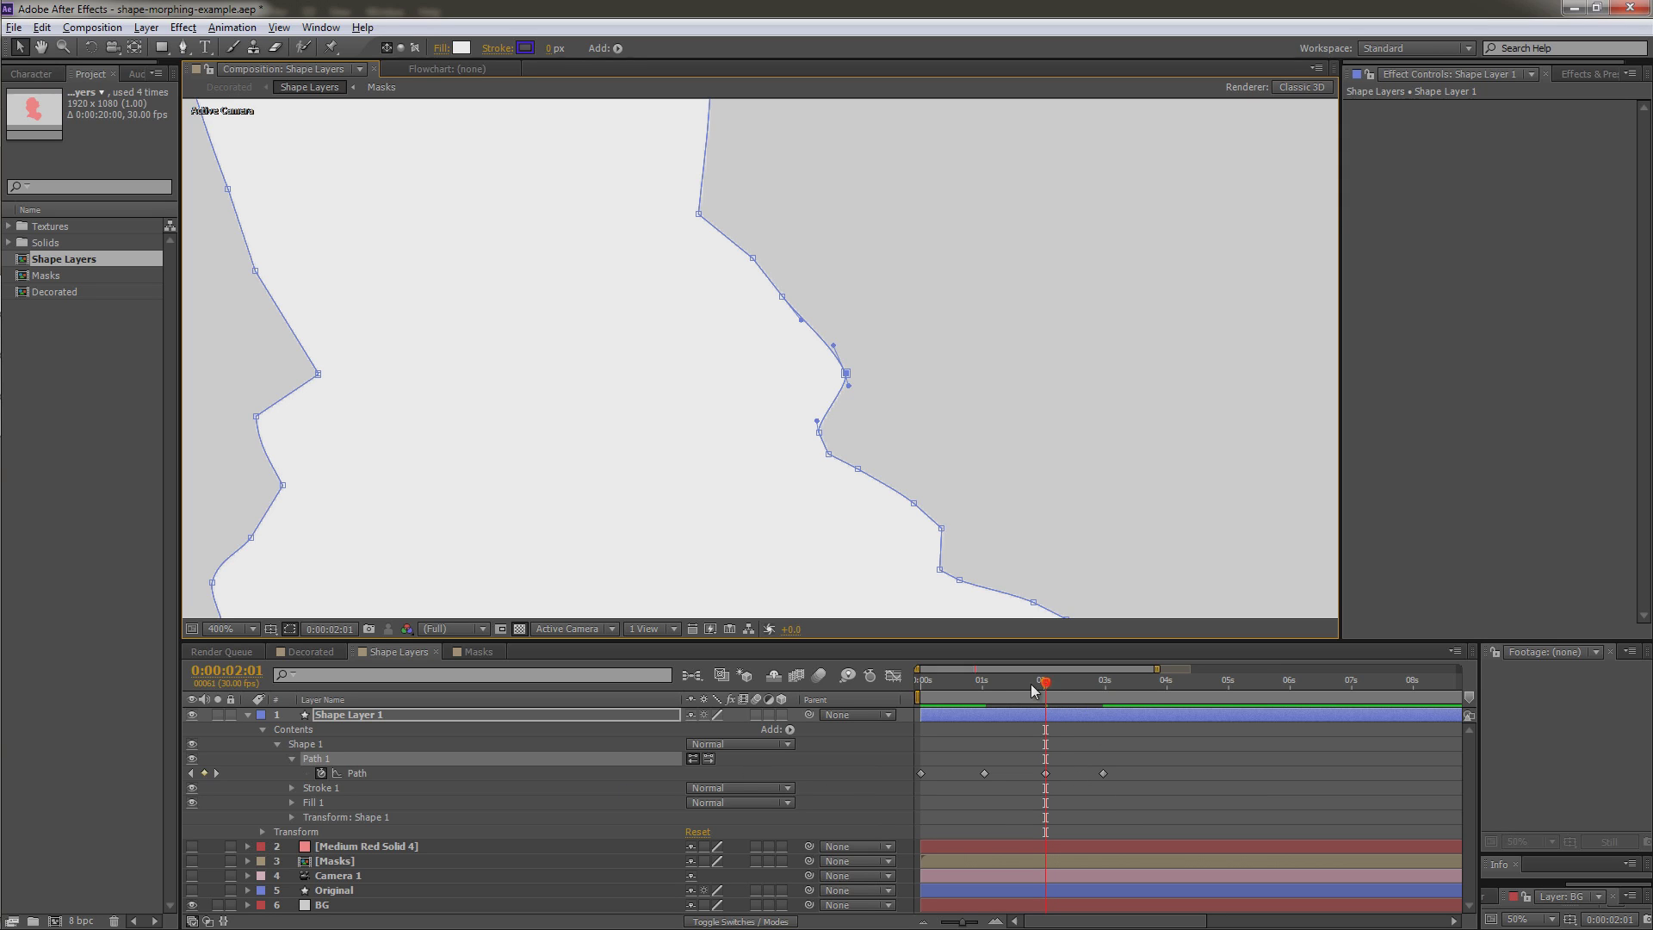
# Step: Preview the morph from 0:00:00:26 with the viewer zoomed out to 50%
pyautogui.moveTo(1033, 688); pyautogui.dragTo(973, 717)
pyautogui.scroll(-6, 838, 450)
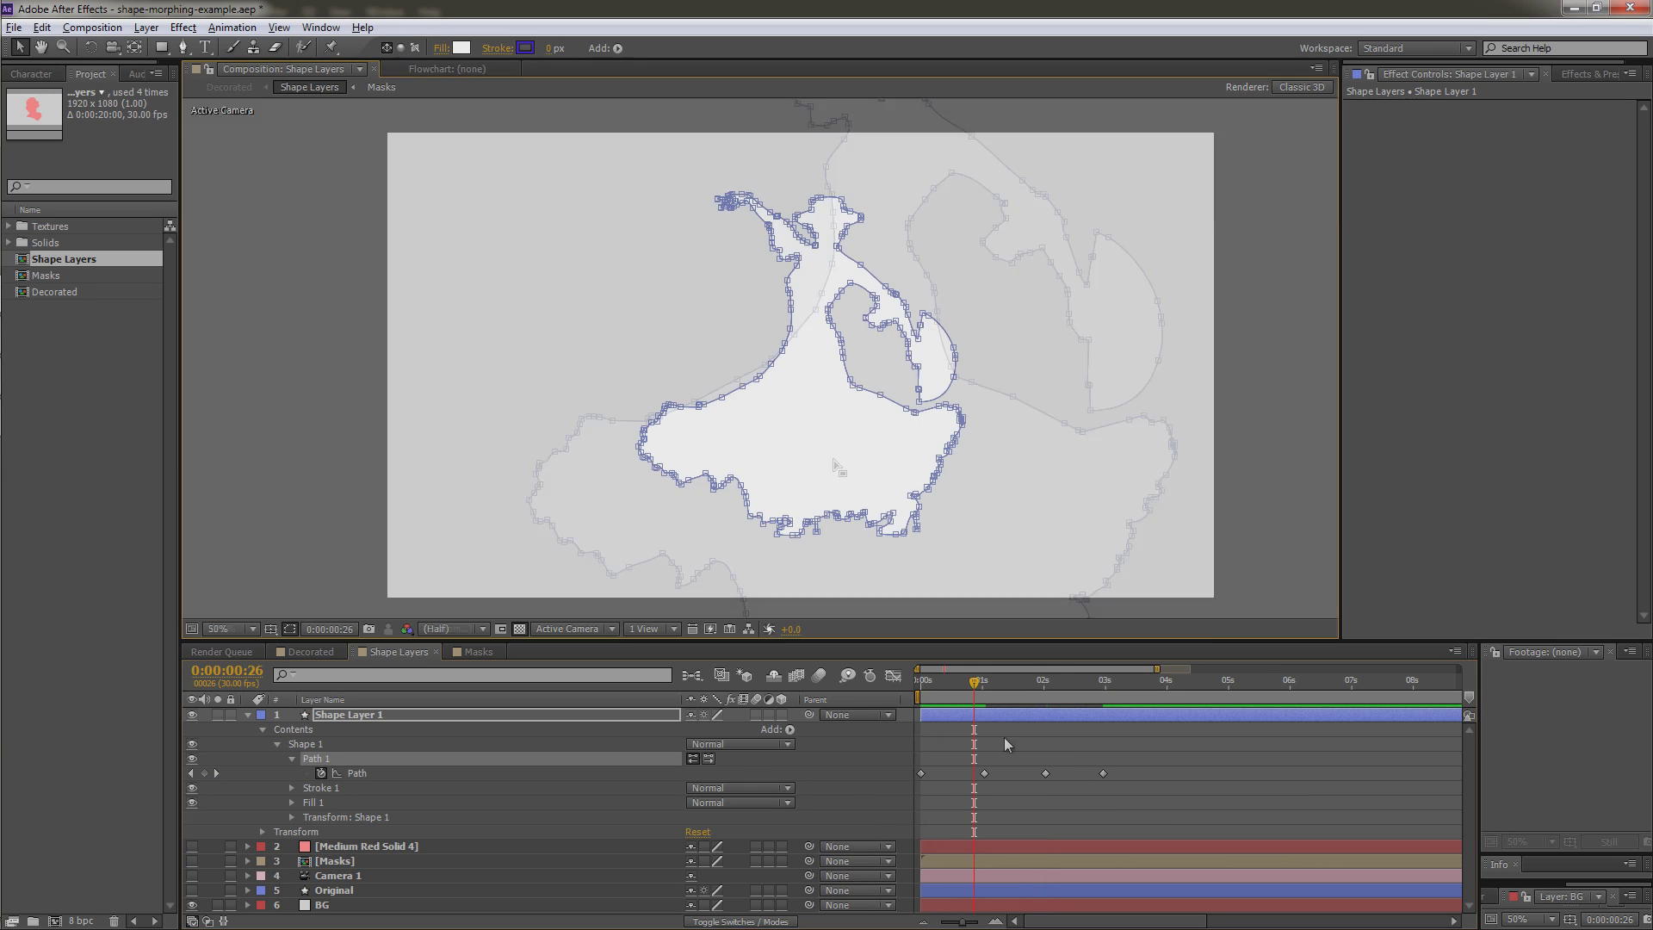
pyautogui.press('space')
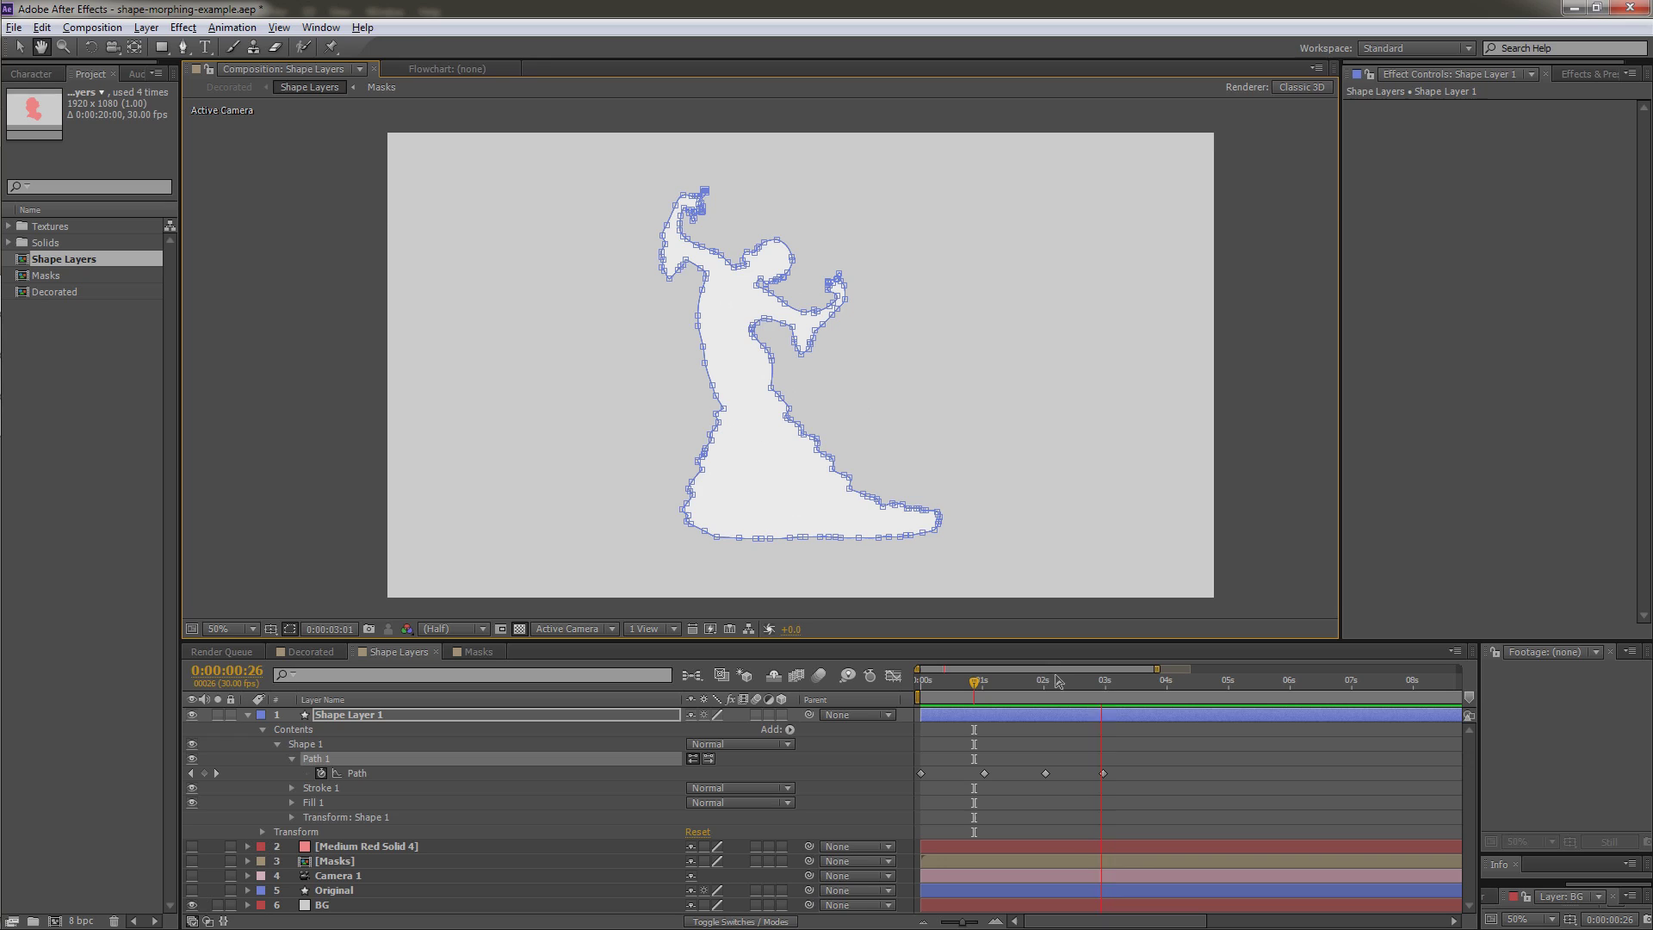
# Step: Delete the 03s Path keyframe and copy the 02s dancer pose
pyautogui.click(1103, 773)
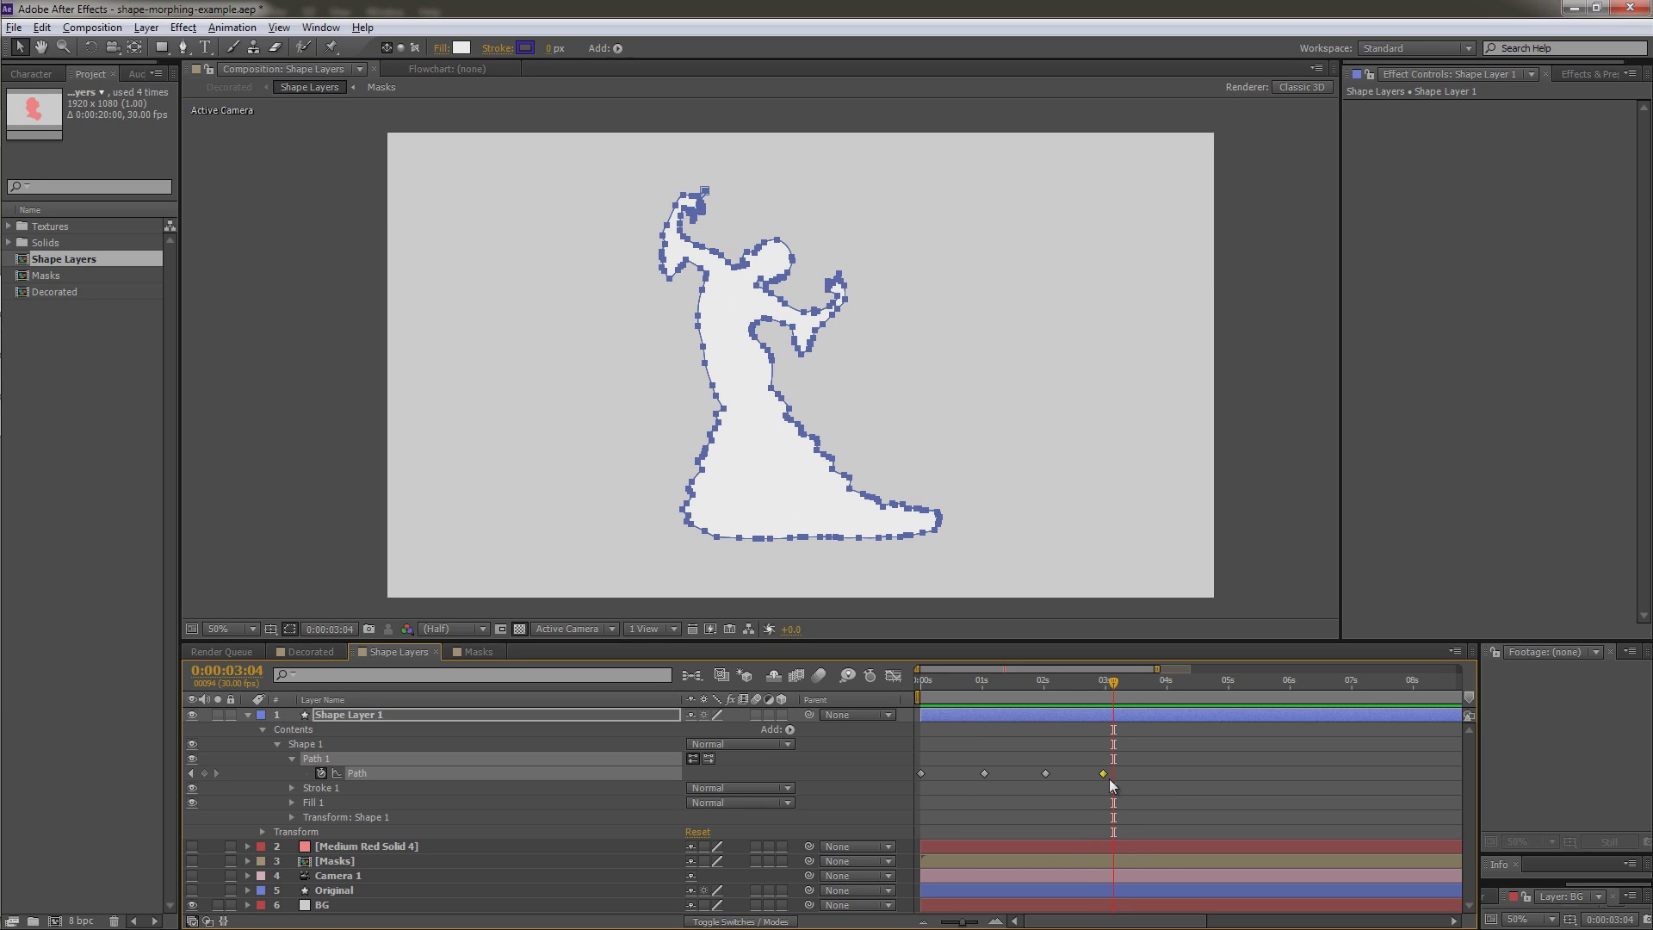
pyautogui.press('Delete')
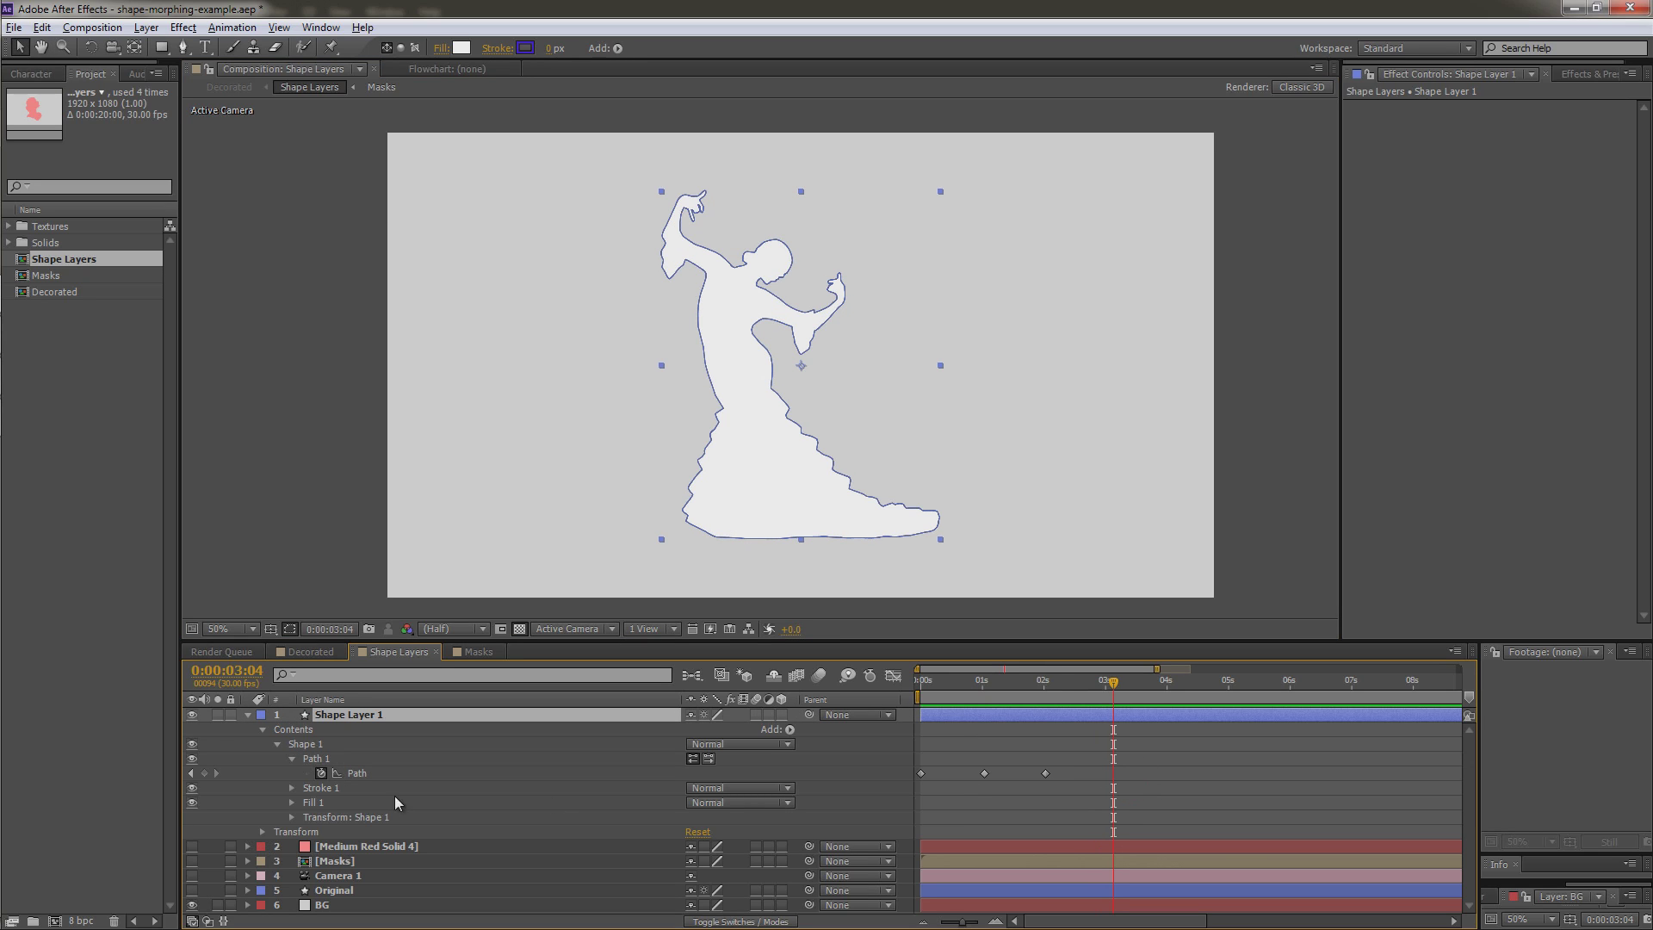
pyautogui.click(193, 773)
pyautogui.moveTo(1082, 799); pyautogui.dragTo(1051, 765)
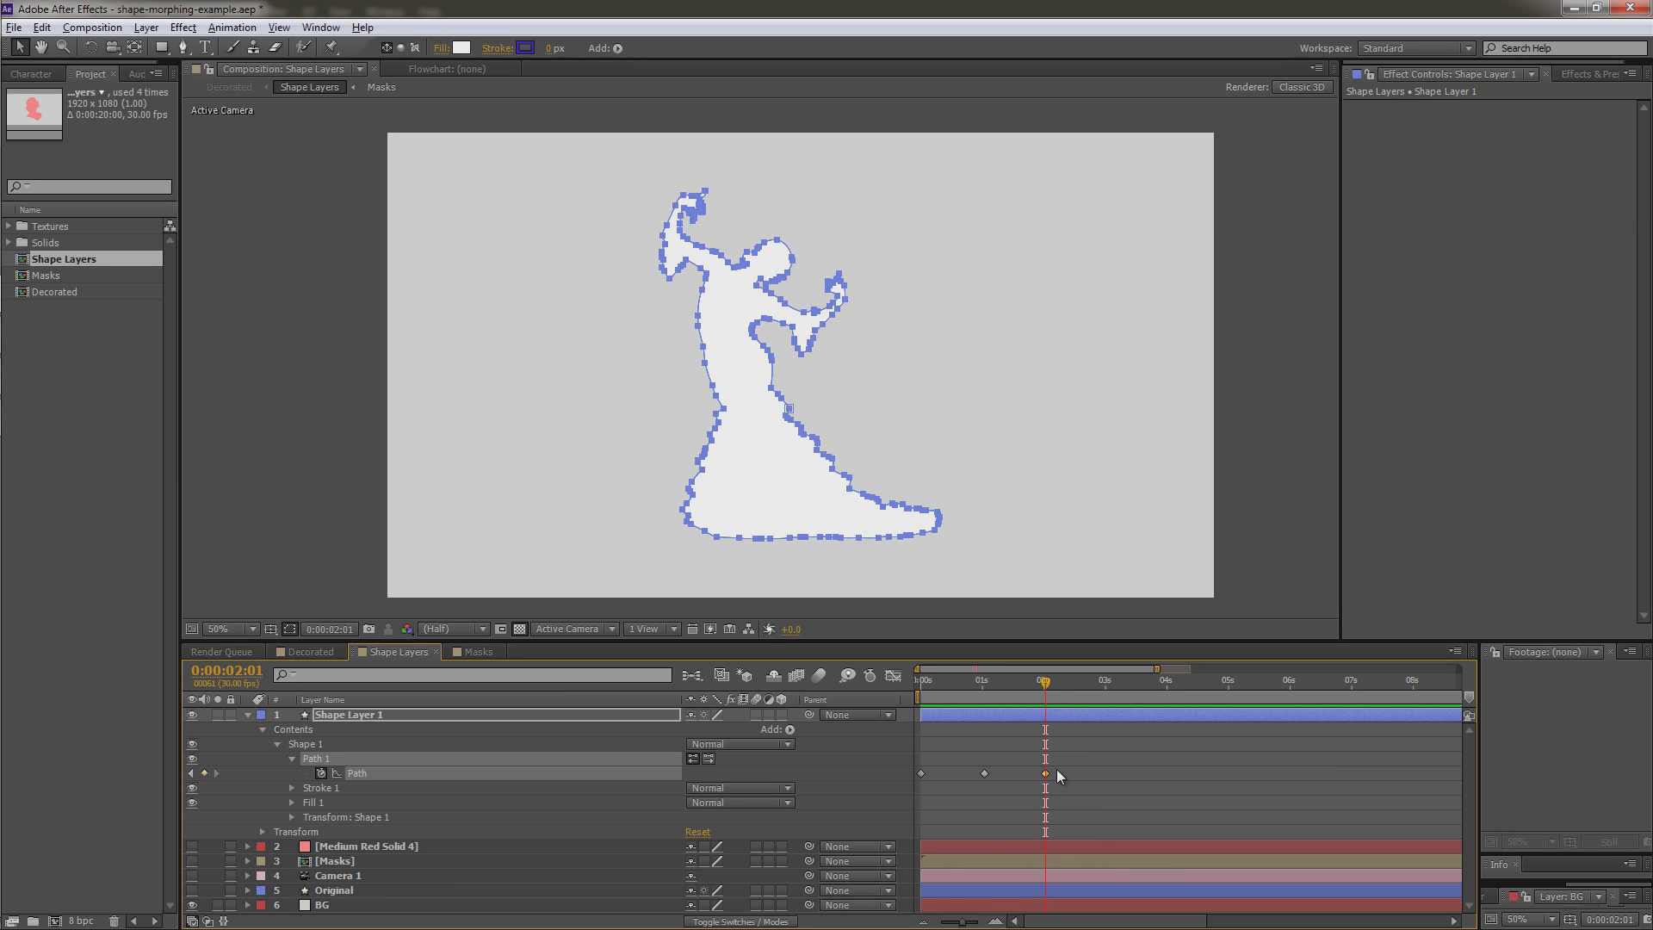
pyautogui.hotkey('ctrl', 'c')
# Step: Paste the copied pose as a keyframe at 0:00:03:01, then return to the start
pyautogui.click(1108, 688)
pyautogui.hotkey('ctrl', 'v')
pyautogui.moveTo(977, 707); pyautogui.dragTo(972, 708)
pyautogui.press('Home')
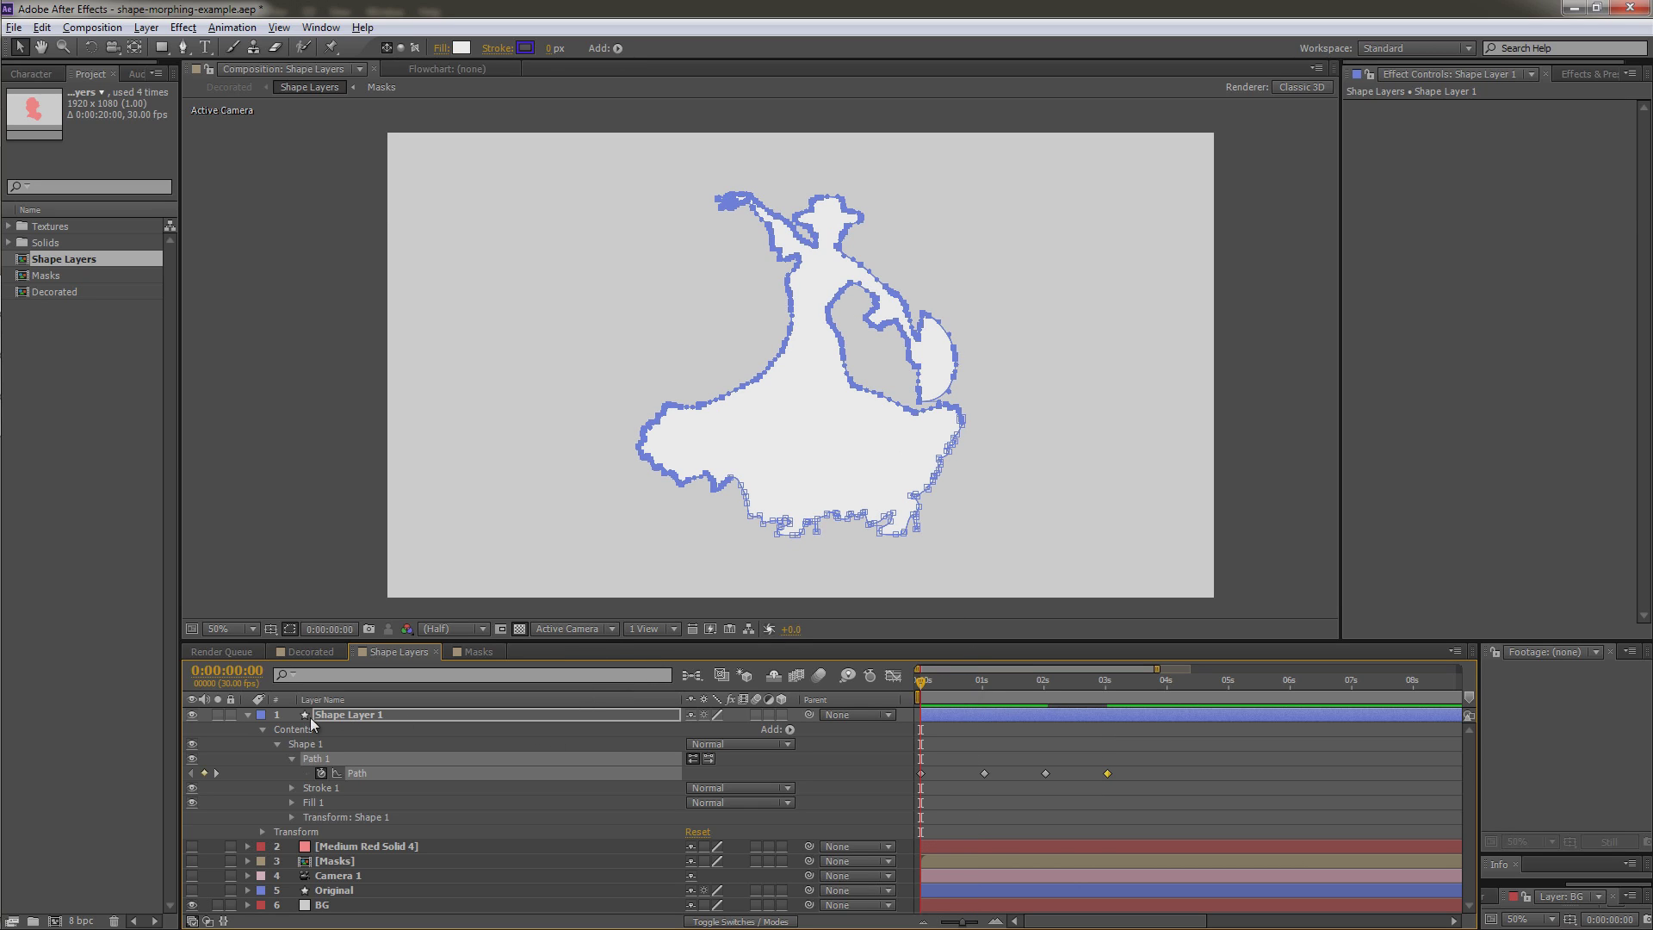
# Step: Collapse Shape Layer 1, select the BG layer, and preview the filled silhouettes
pyautogui.click(247, 714)
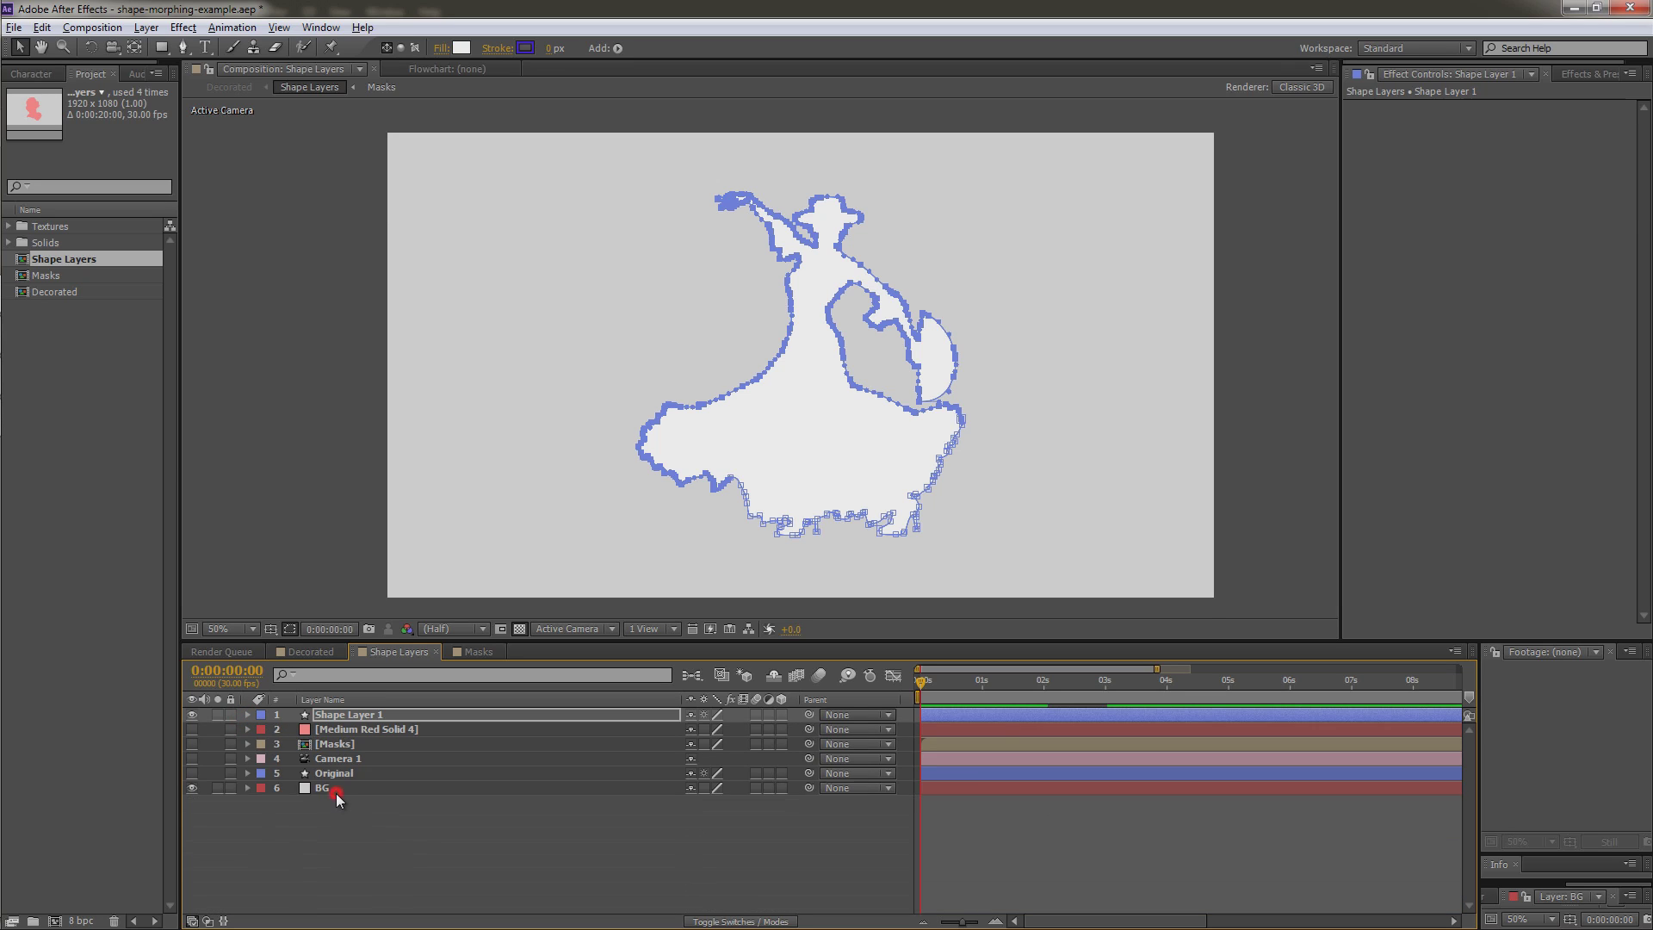
pyautogui.click(336, 793)
pyautogui.press('space')
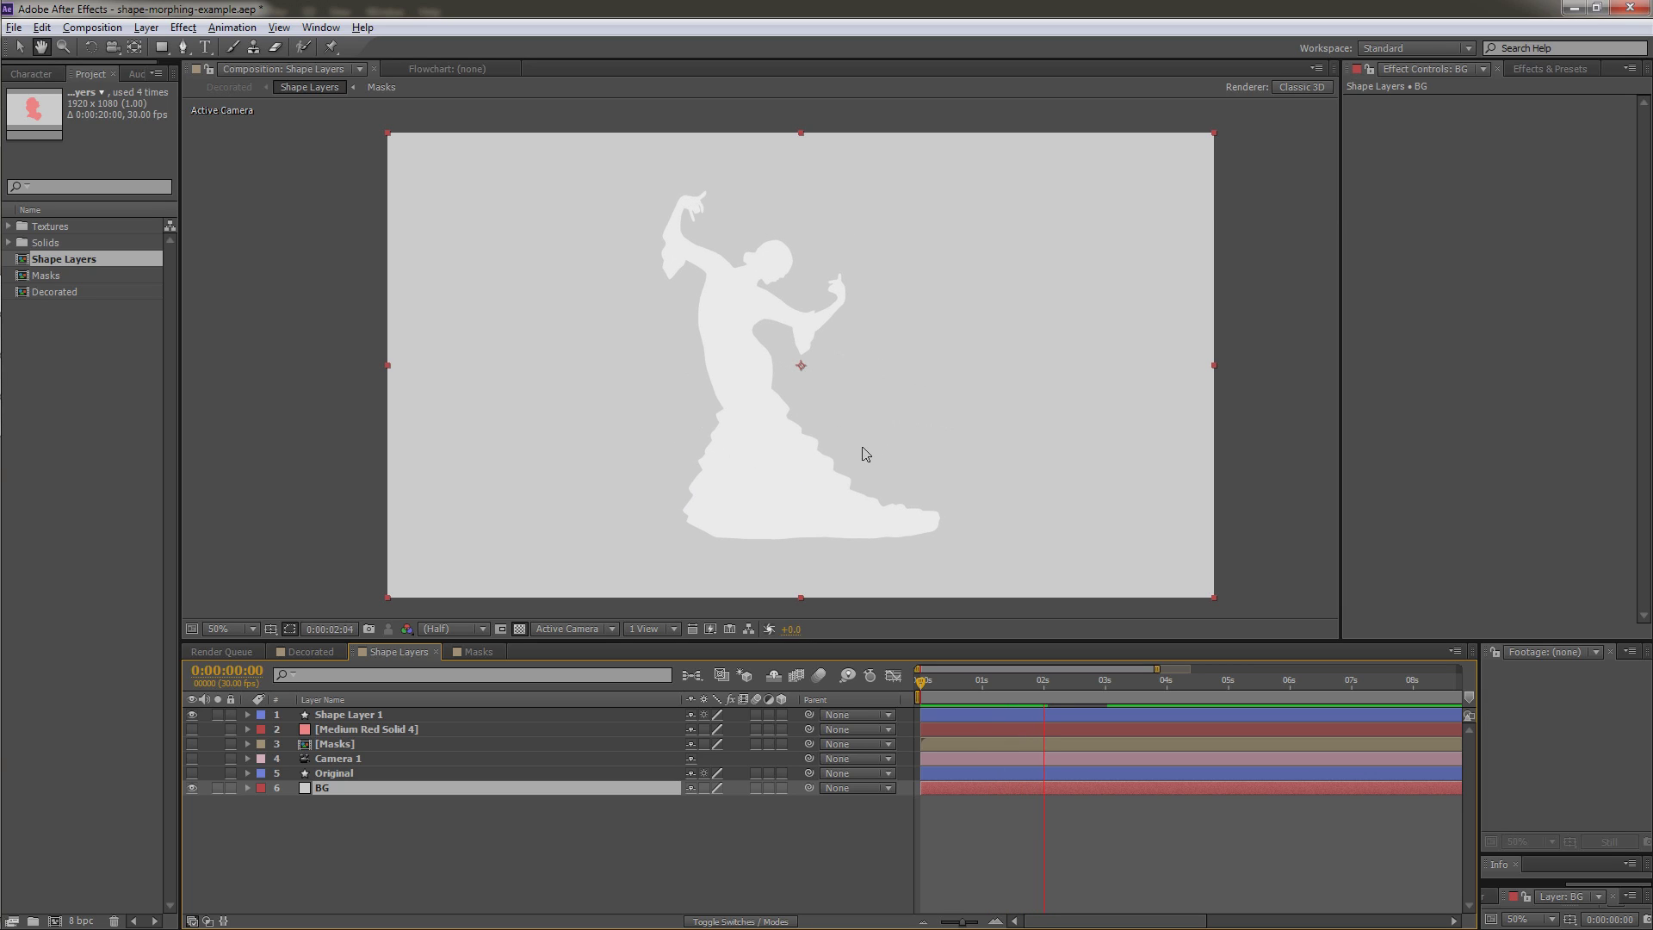
pyautogui.press('space')
pyautogui.press('space')
pyautogui.press('space')
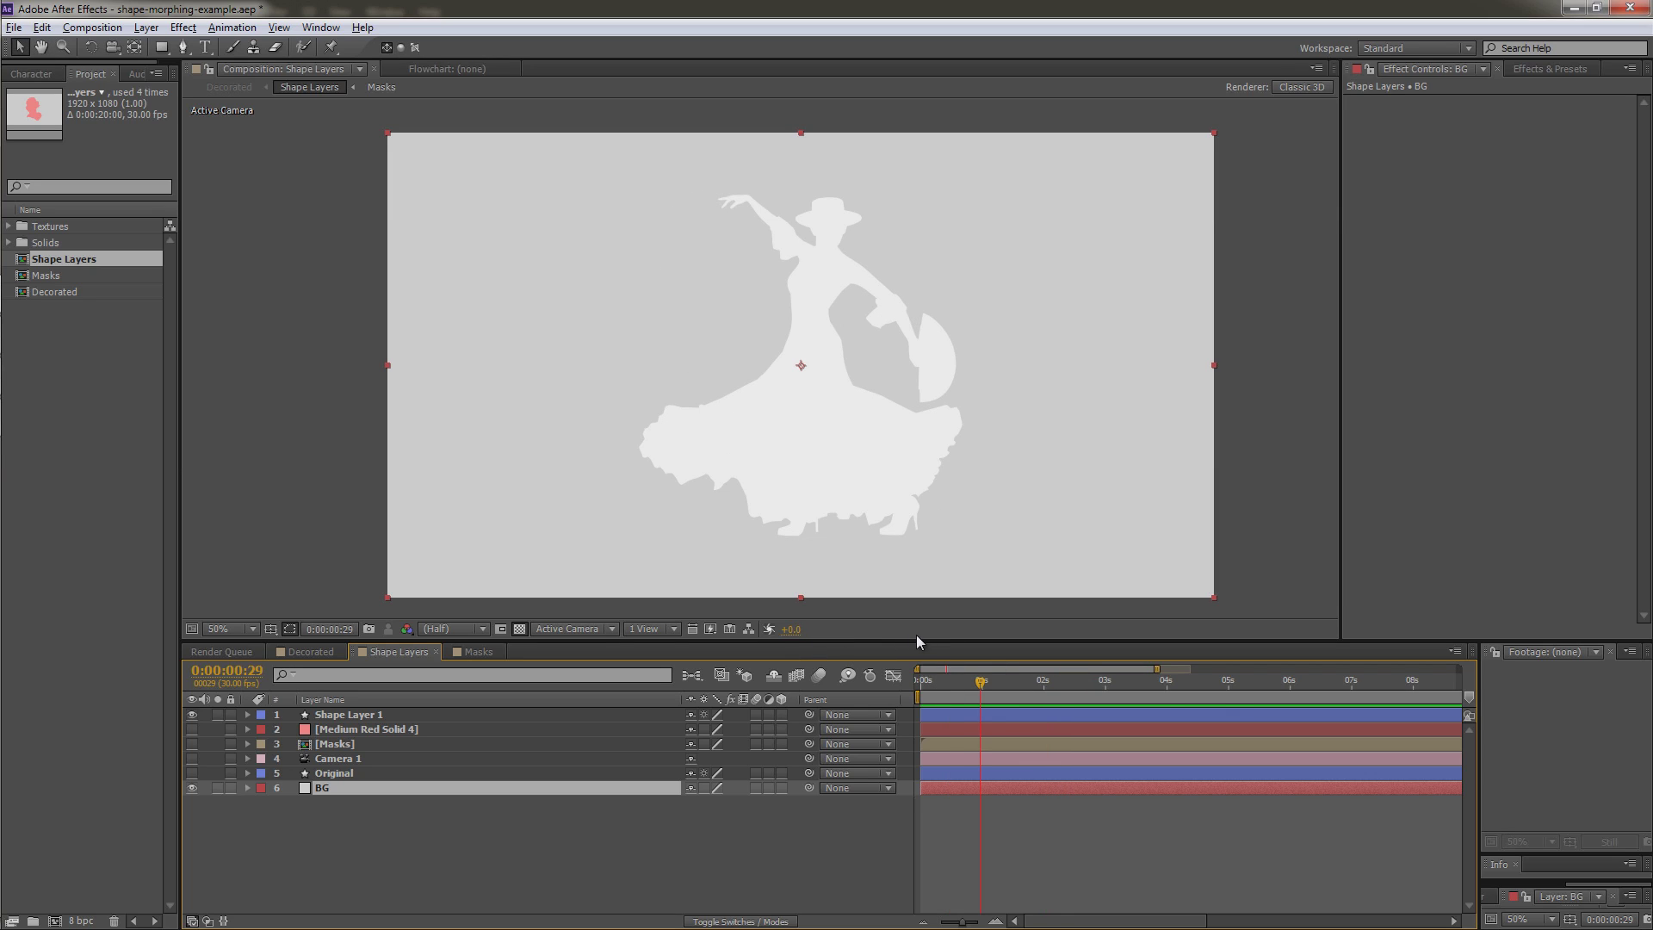
# Step: Reopen Shape Layer 1 and preview the morph again from 0:00:00:25
pyautogui.click(247, 716)
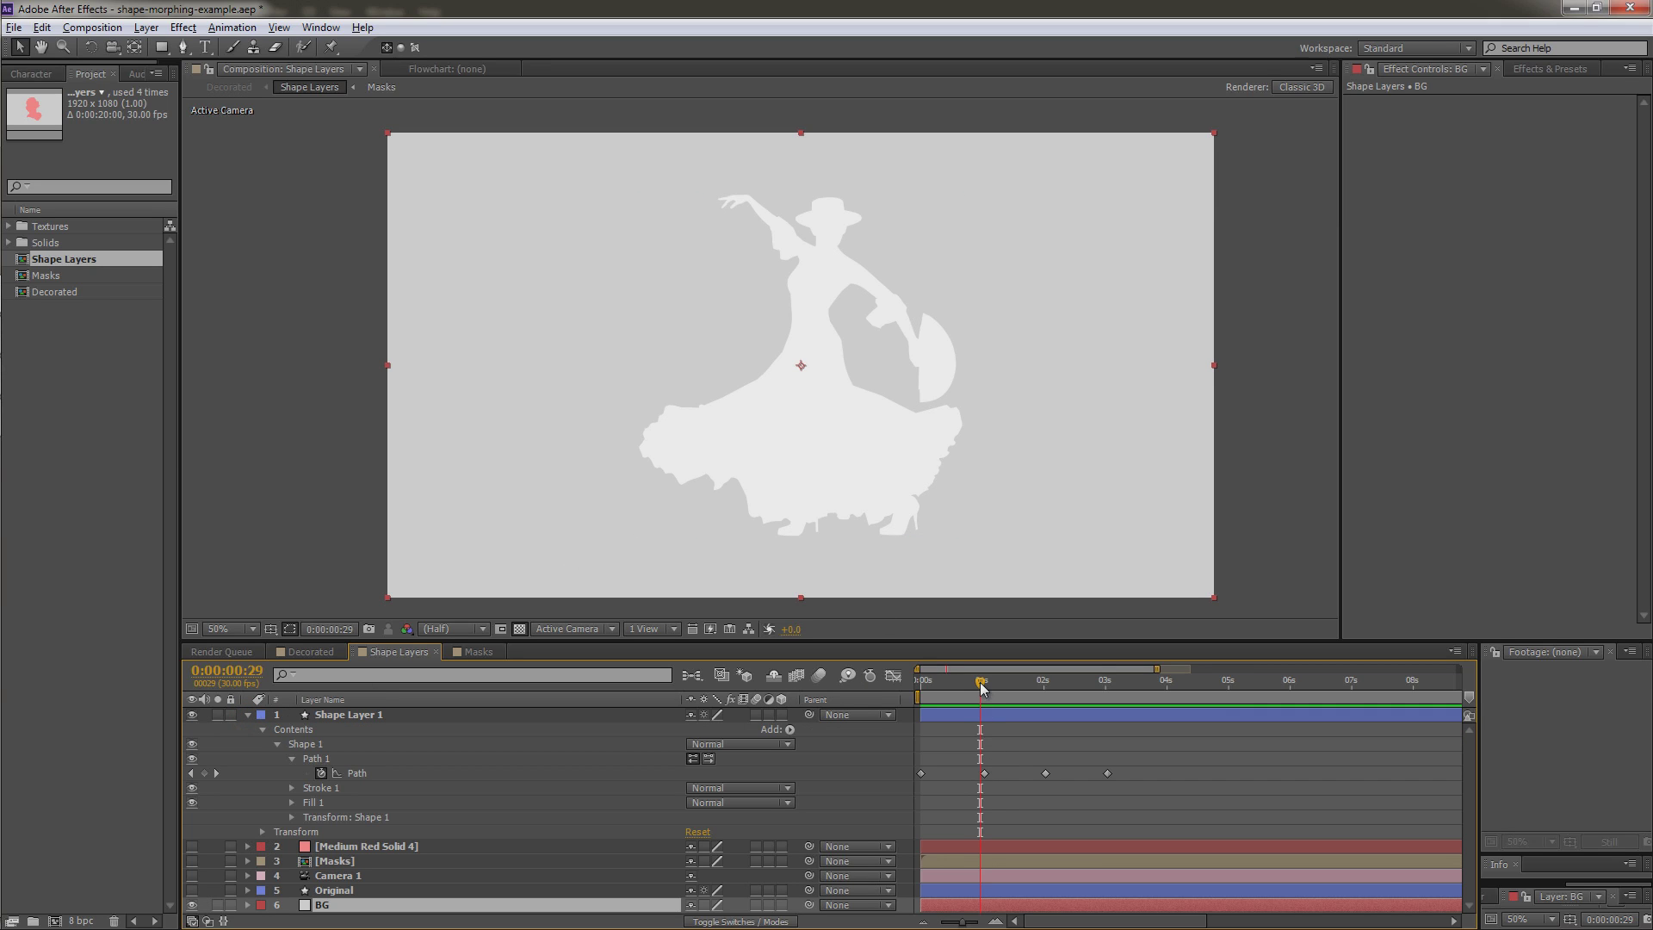
pyautogui.moveTo(990, 680); pyautogui.dragTo(979, 680)
pyautogui.press('space')
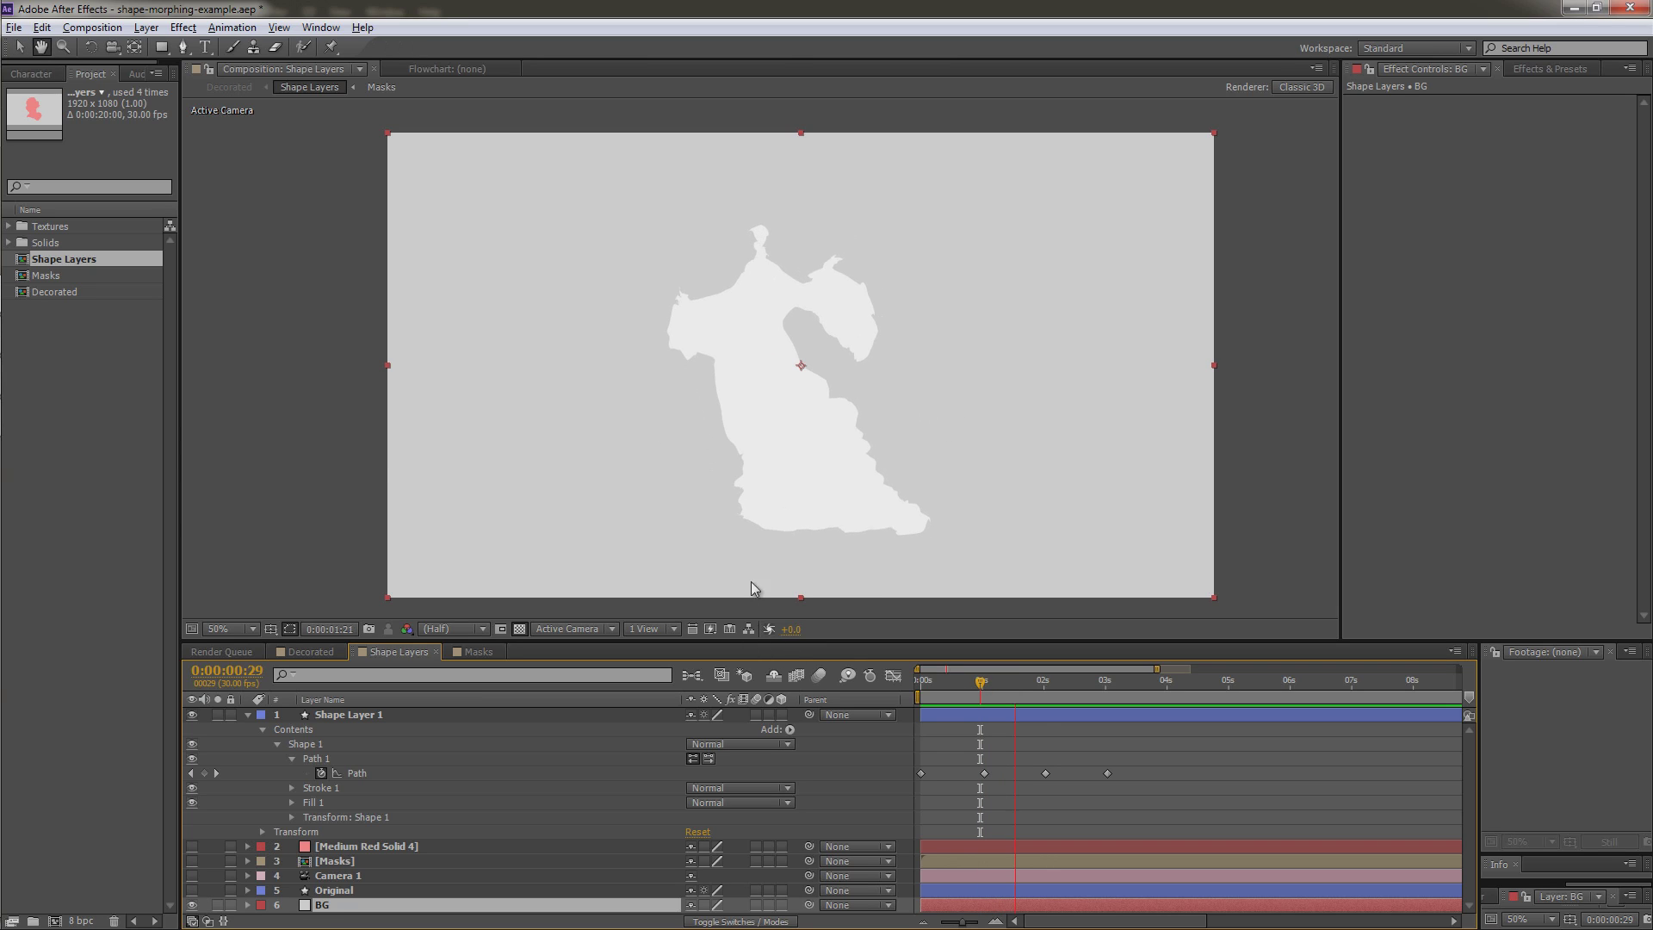
pyautogui.press('space')
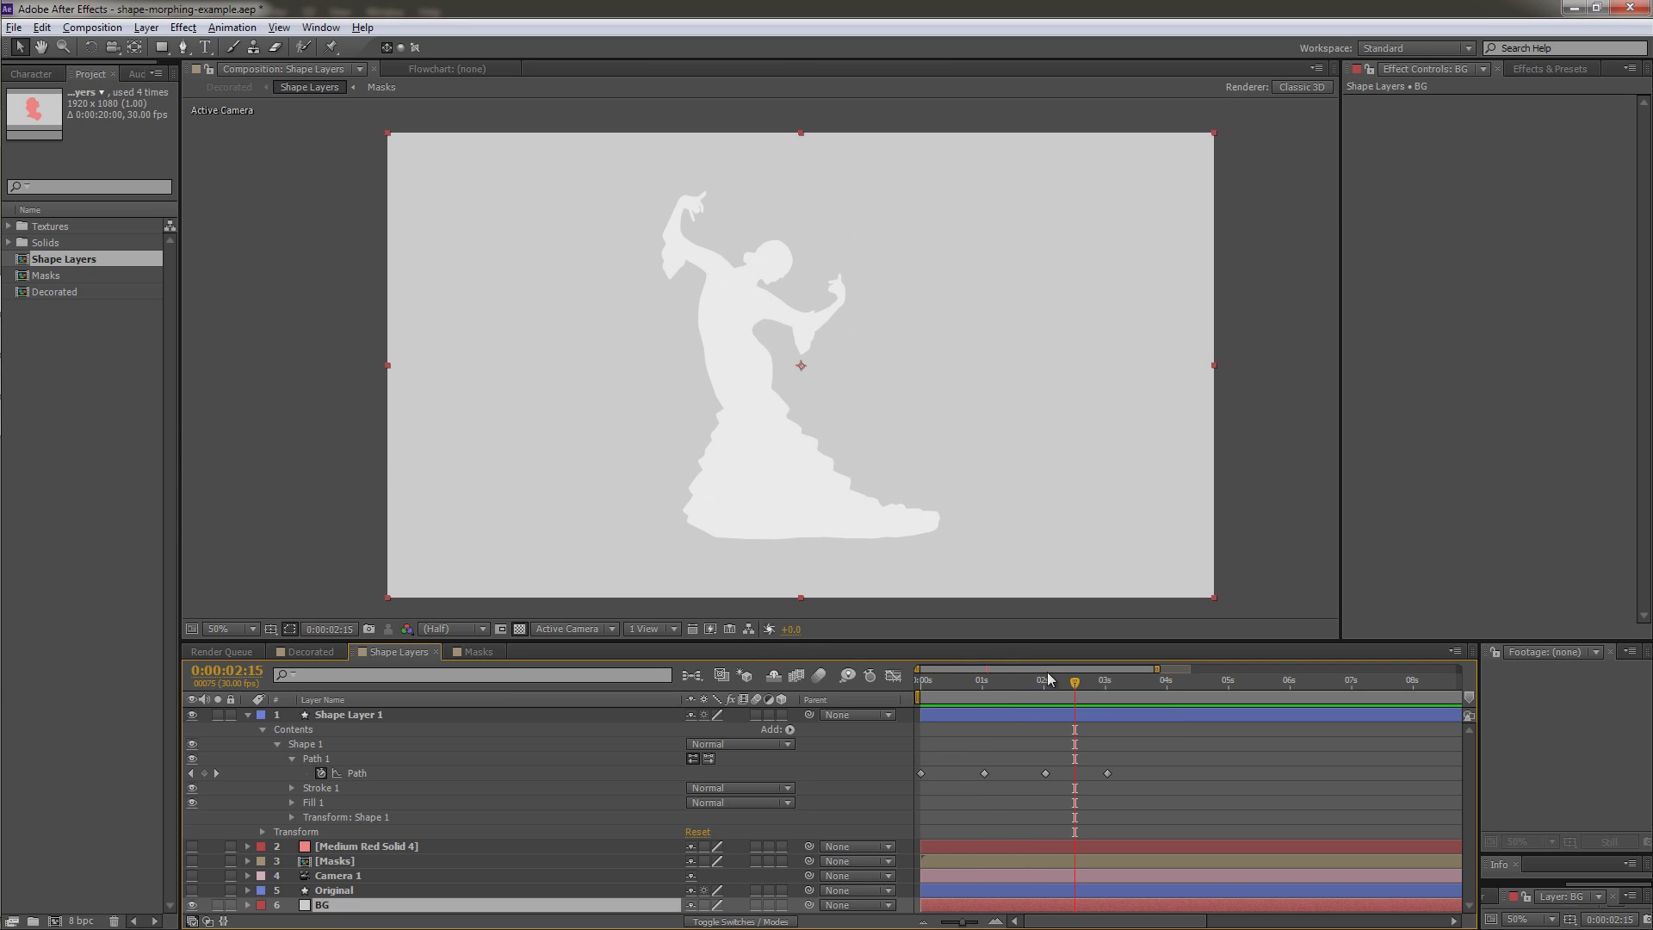
pyautogui.moveTo(1065, 689); pyautogui.dragTo(972, 684)
pyautogui.press('space')
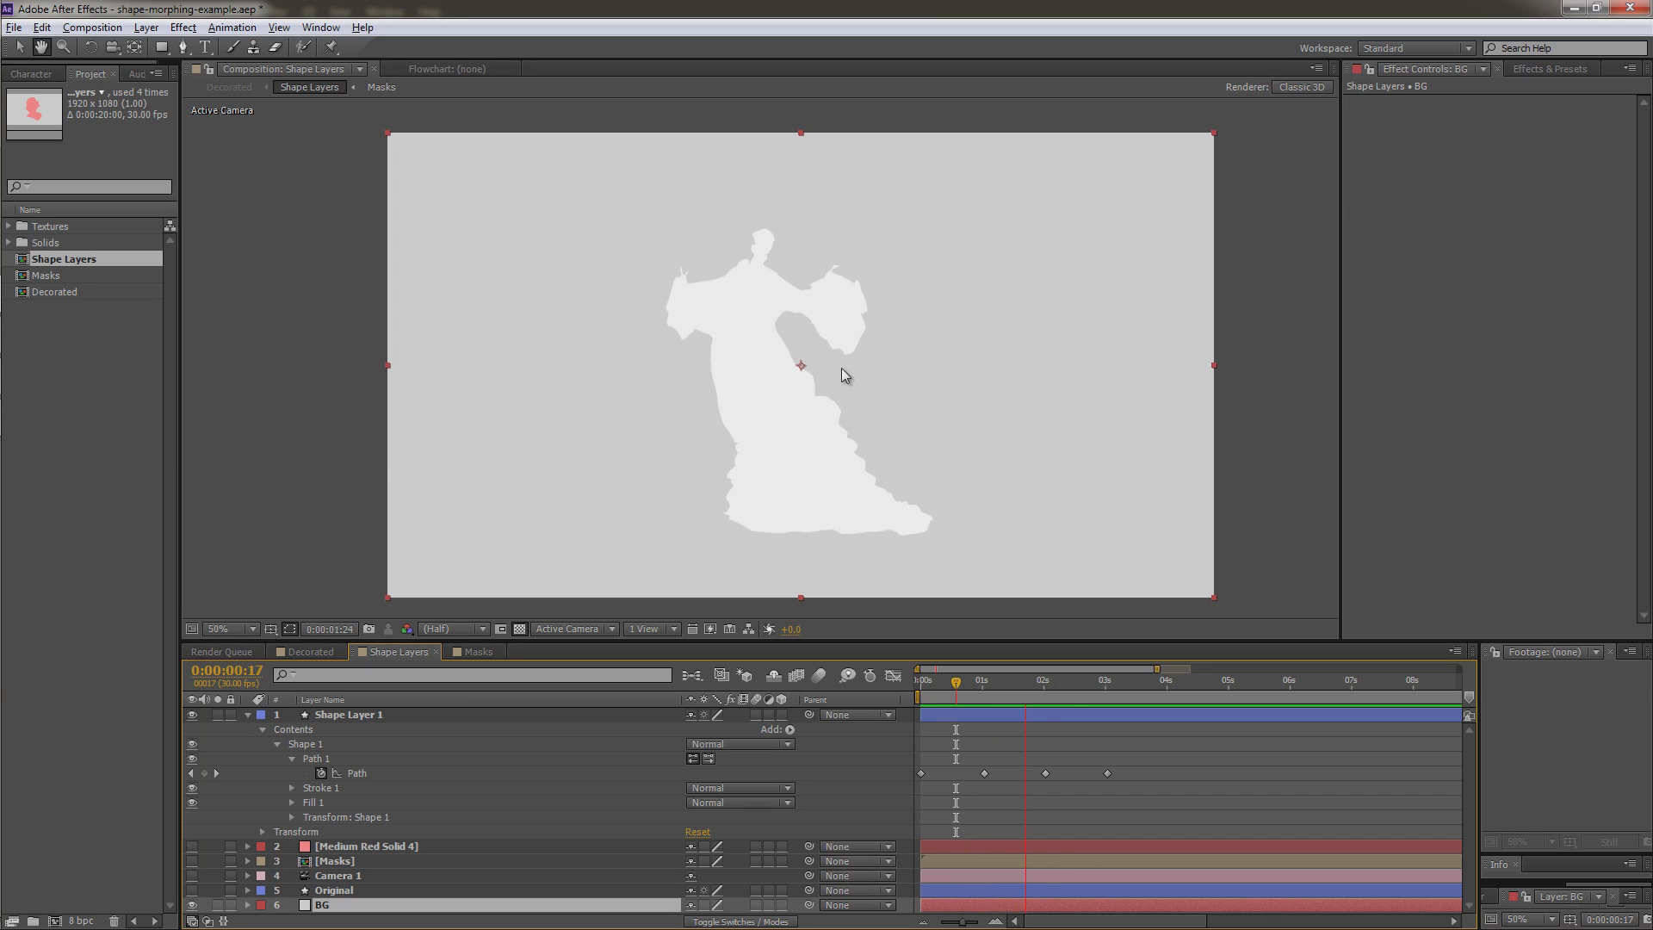
pyautogui.press('space')
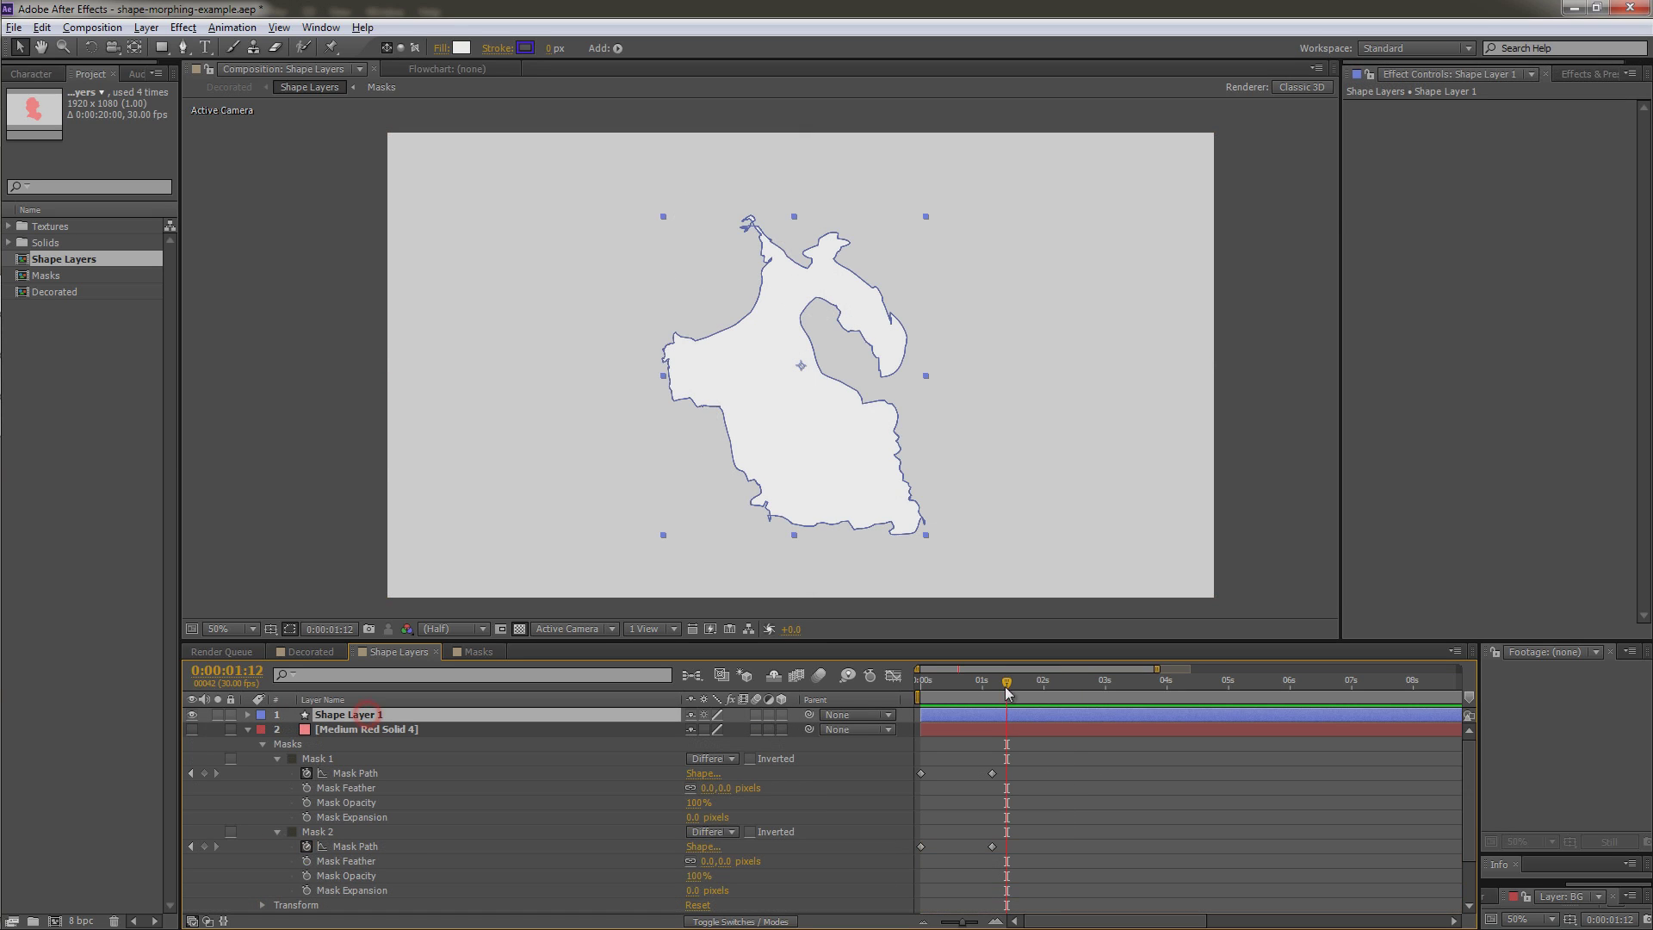
# Step: Play the finished morph from the composition start, stopping at 0:00:02:17
pyautogui.press('Home')
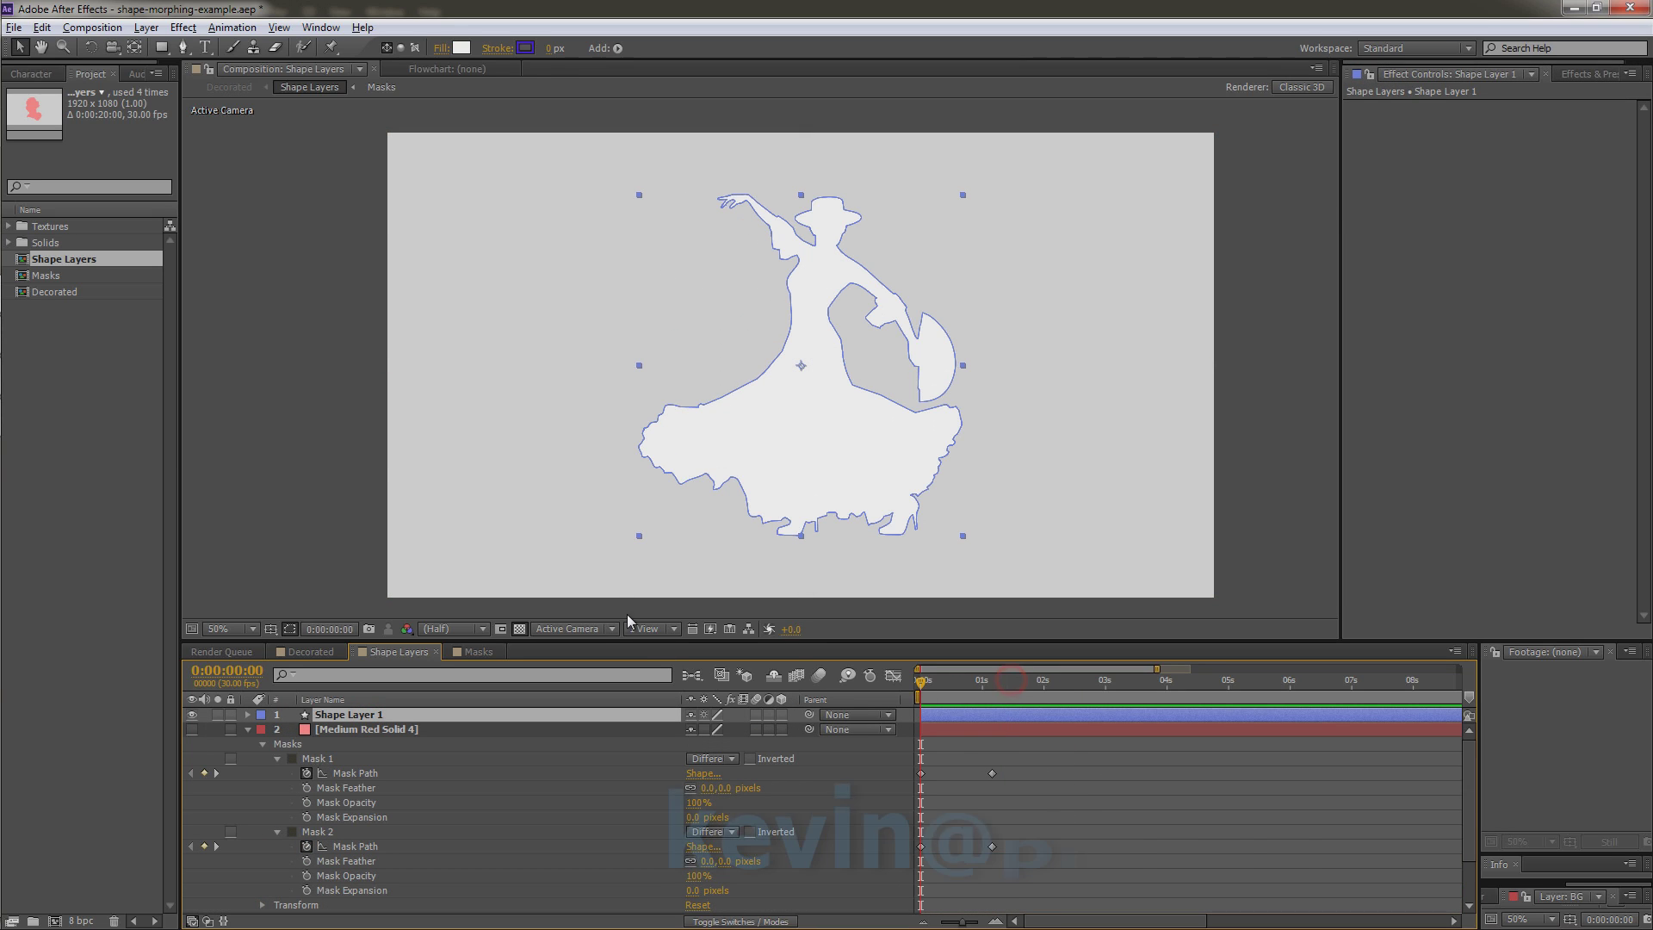
pyautogui.press('space')
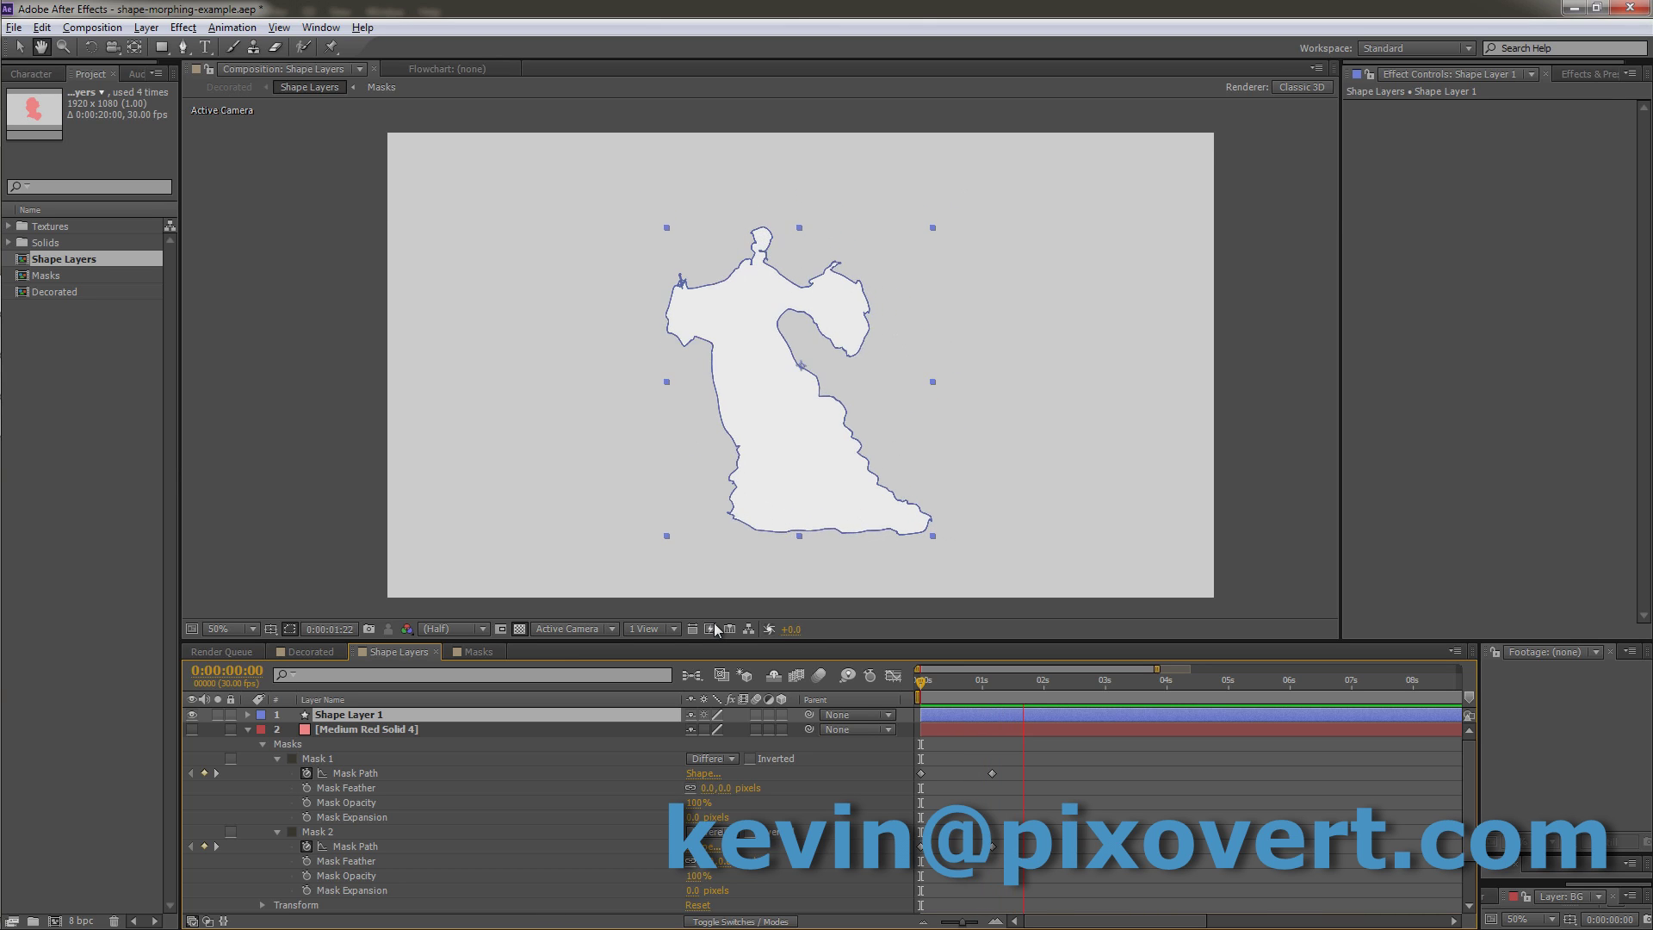
pyautogui.press('space')
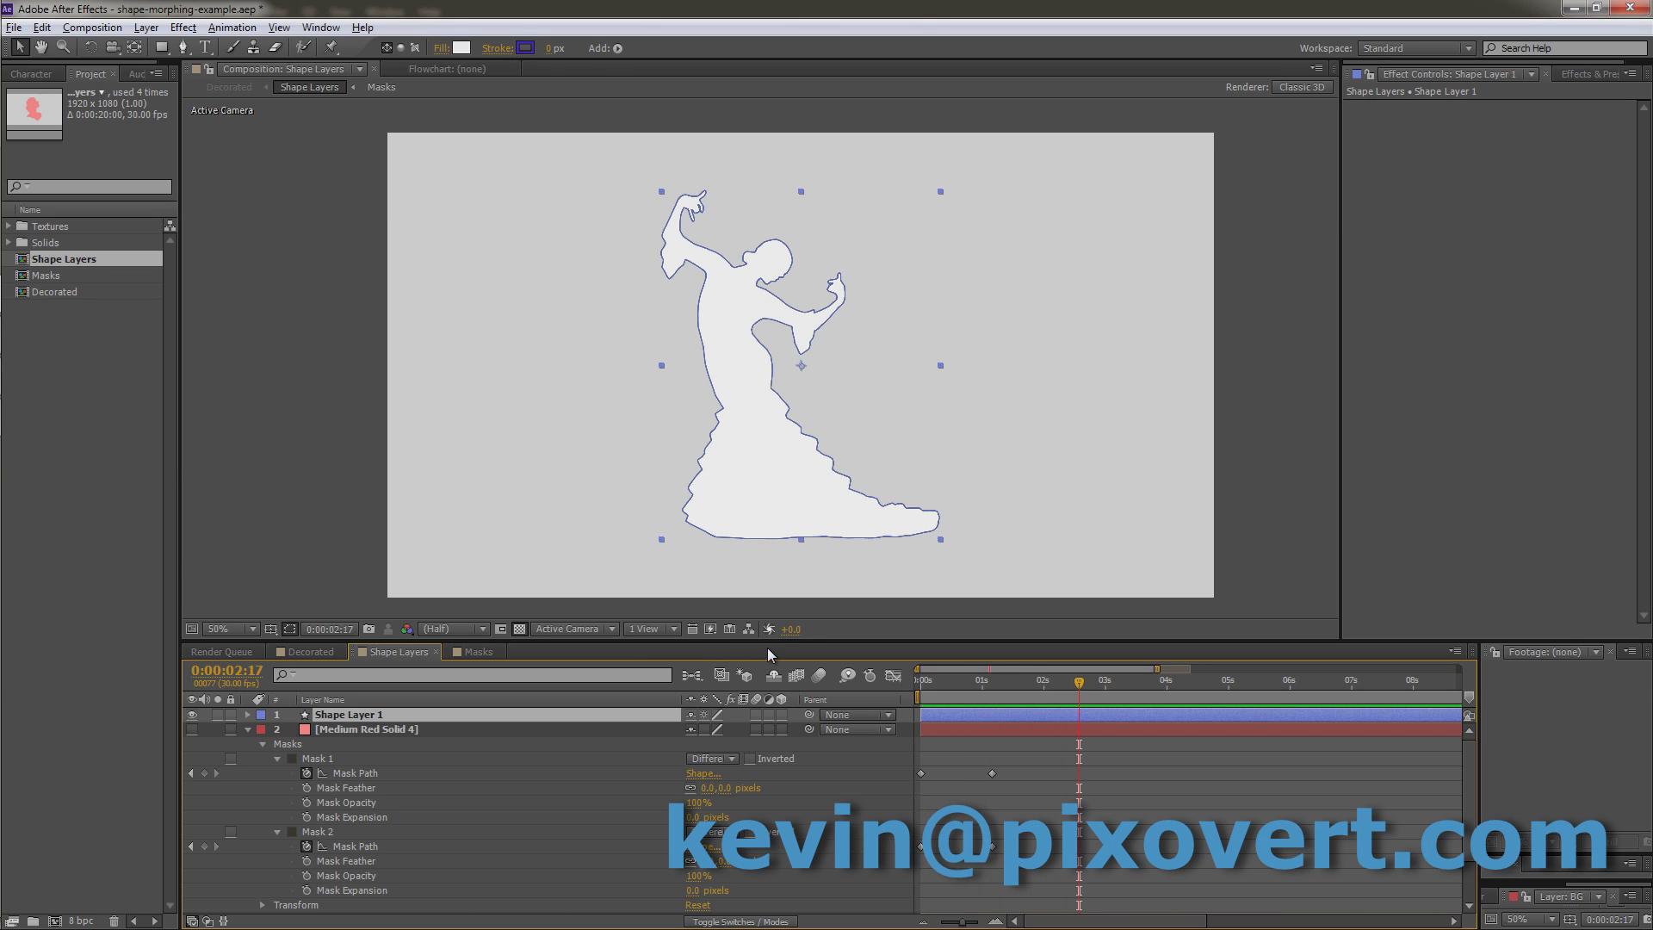